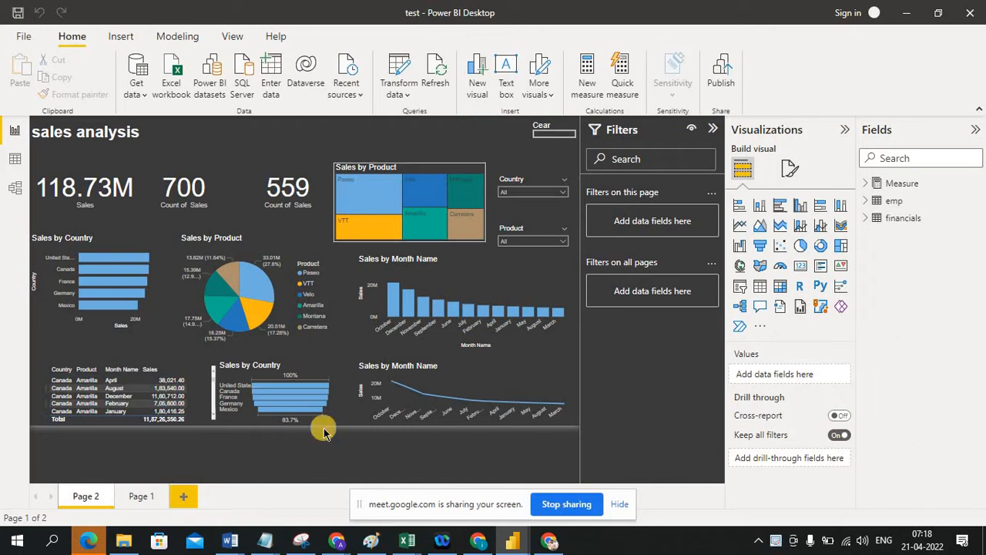
Add a new blank page to the report and open Page 1.
{"action": "left_click", "coordinate": [185, 497]}
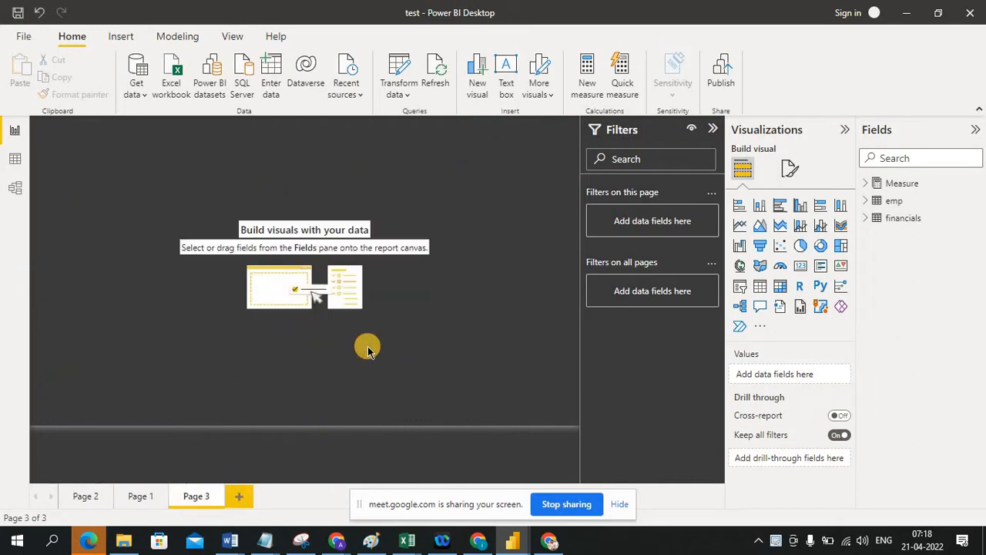
{"action": "left_click", "coordinate": [139, 497]}
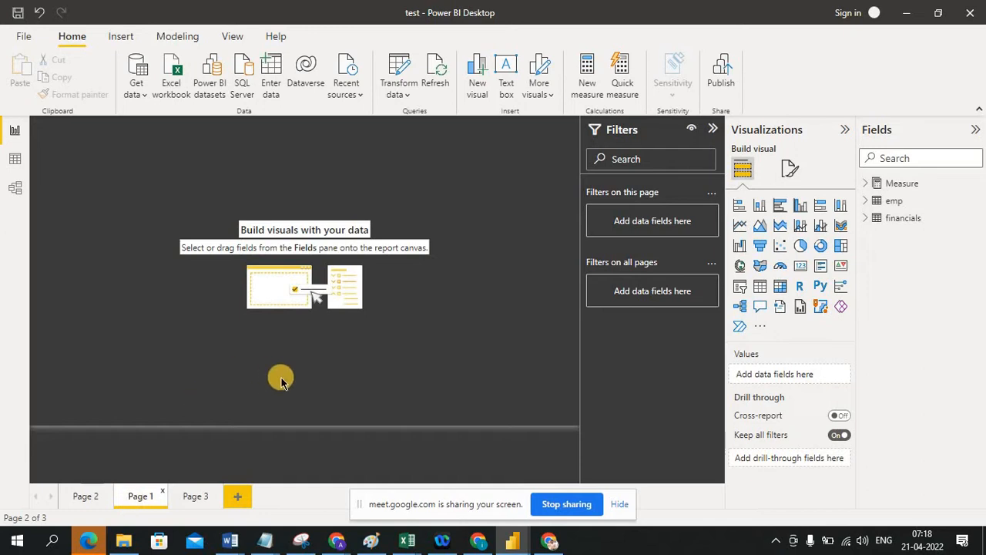
Place an empty stacked bar chart near the upper-left corner of Page 1.
{"action": "left_click", "coordinate": [736, 206]}
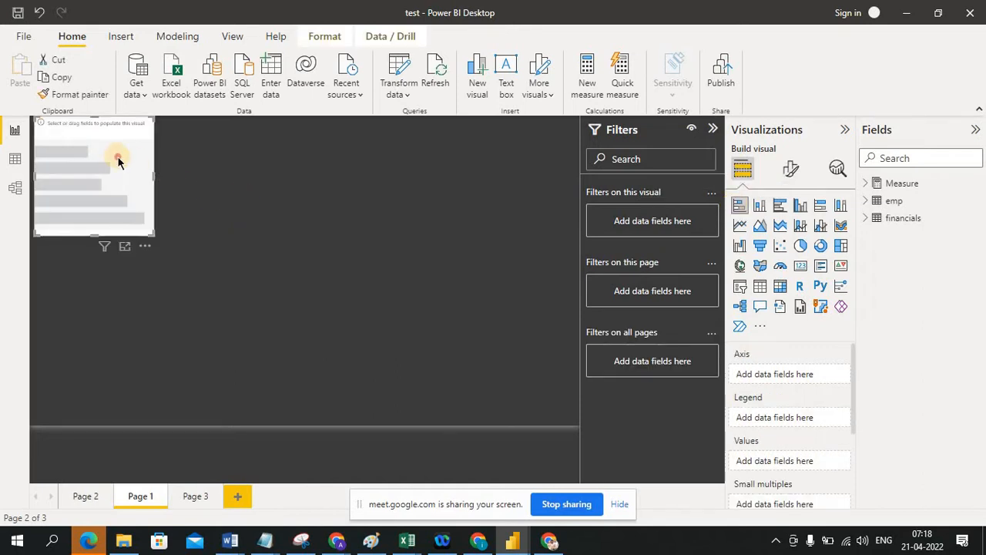
{"action": "left_click_drag", "start_coordinate": [118, 160], "coordinate": [137, 169]}
{"action": "left_click", "coordinate": [276, 203]}
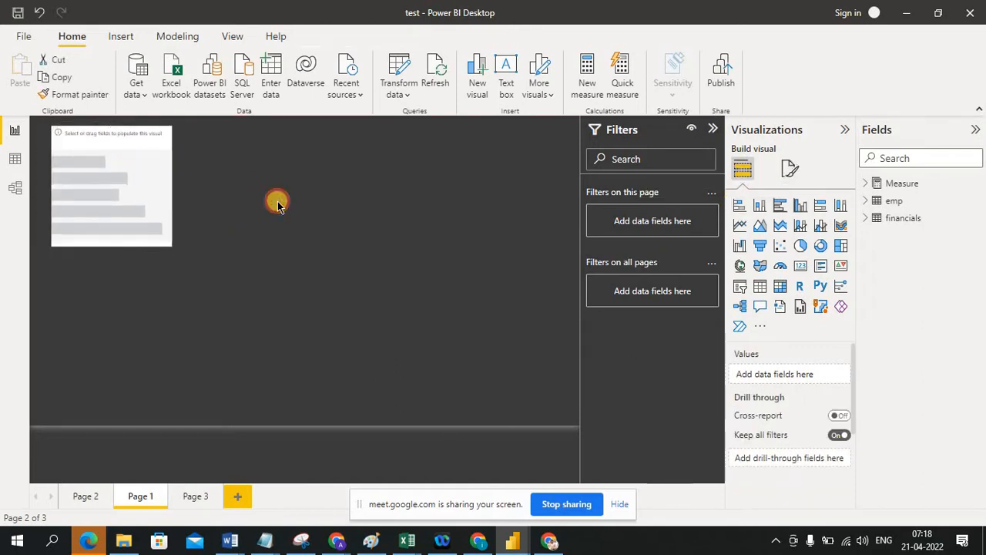
Create a column chart of Sales by Country using the financials table's fields.
{"action": "left_click", "coordinate": [868, 221]}
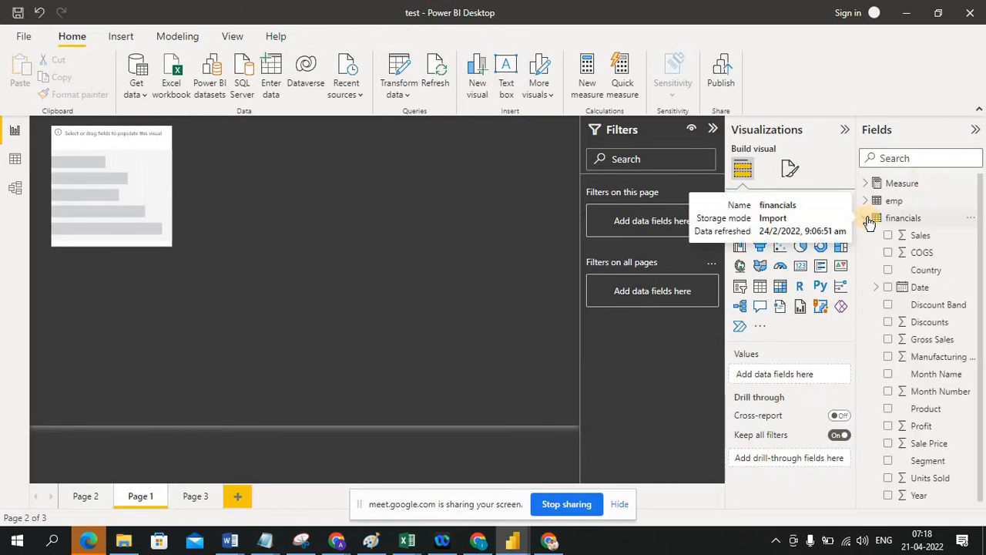
{"action": "left_click", "coordinate": [889, 238]}
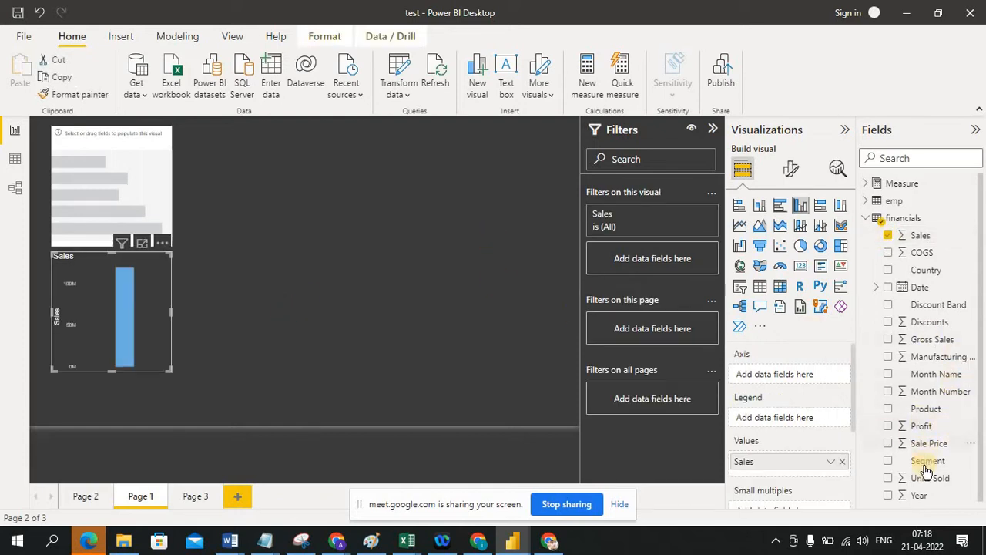
{"action": "left_click", "coordinate": [888, 270]}
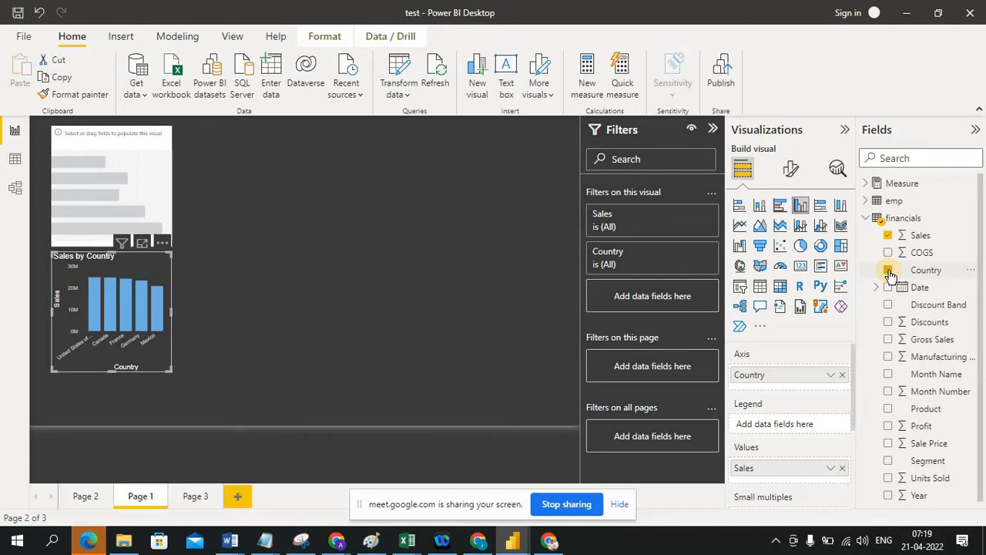
Widen the Sales by Country column chart to about twice its width so the country labels fit.
{"action": "left_click_drag", "start_coordinate": [172, 313], "coordinate": [174, 314]}
{"action": "left_click", "coordinate": [174, 316]}
{"action": "left_click", "coordinate": [170, 314]}
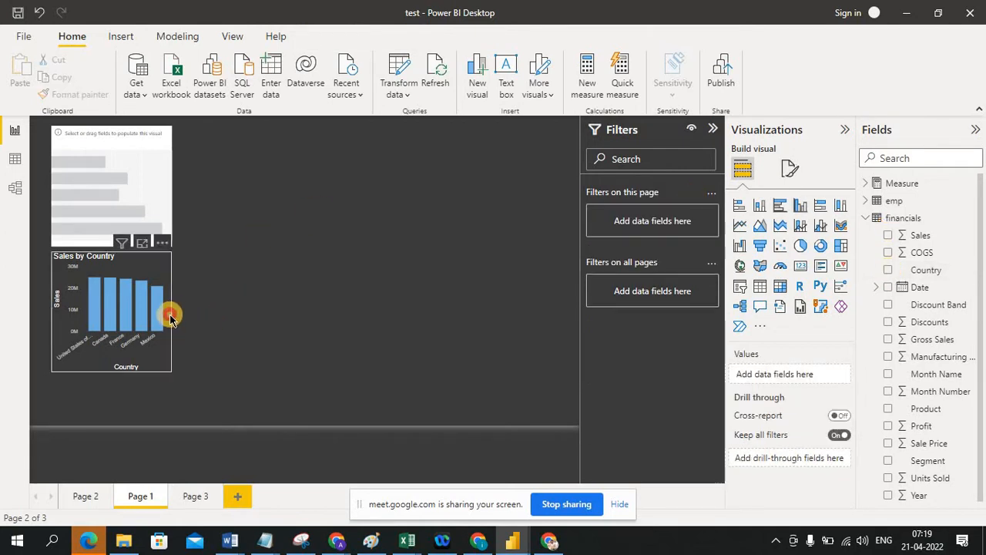
{"action": "left_click", "coordinate": [171, 312]}
{"action": "left_click_drag", "start_coordinate": [170, 312], "coordinate": [289, 310]}
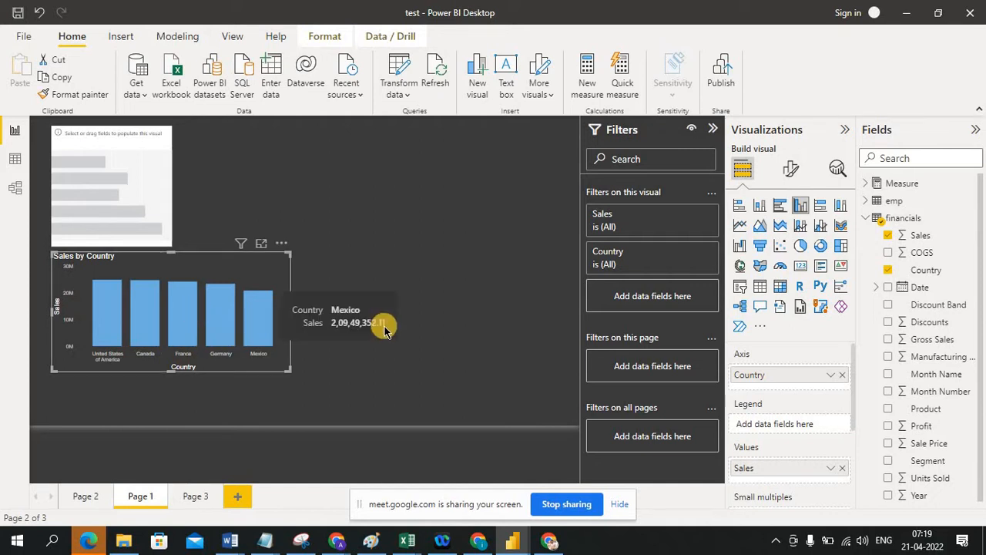
Delete the empty stacked bar chart and move the Sales by Country chart to the page's upper-left corner.
{"action": "left_click", "coordinate": [140, 207]}
{"action": "key", "text": "Delete"}
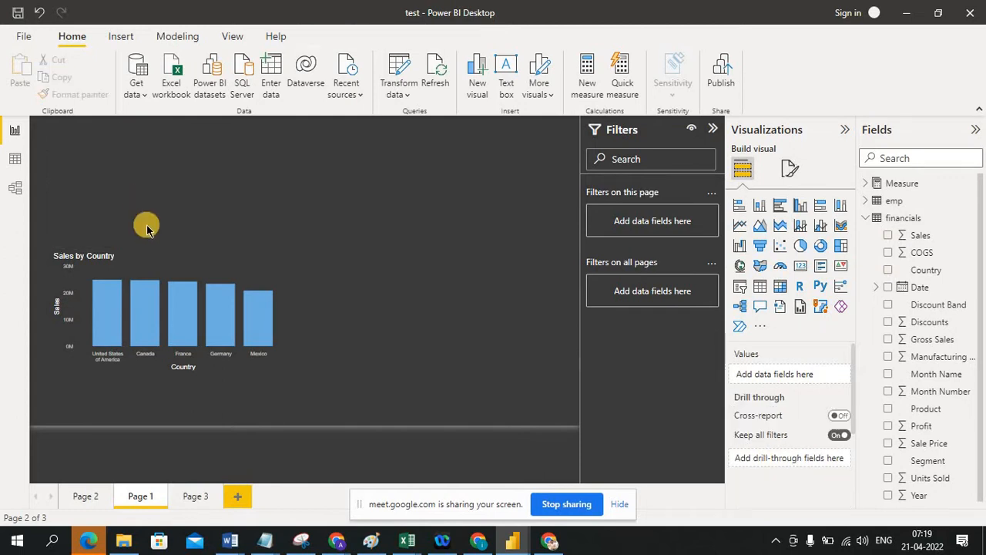
{"action": "left_click", "coordinate": [151, 191]}
{"action": "left_click_drag", "start_coordinate": [151, 187], "coordinate": [145, 154]}
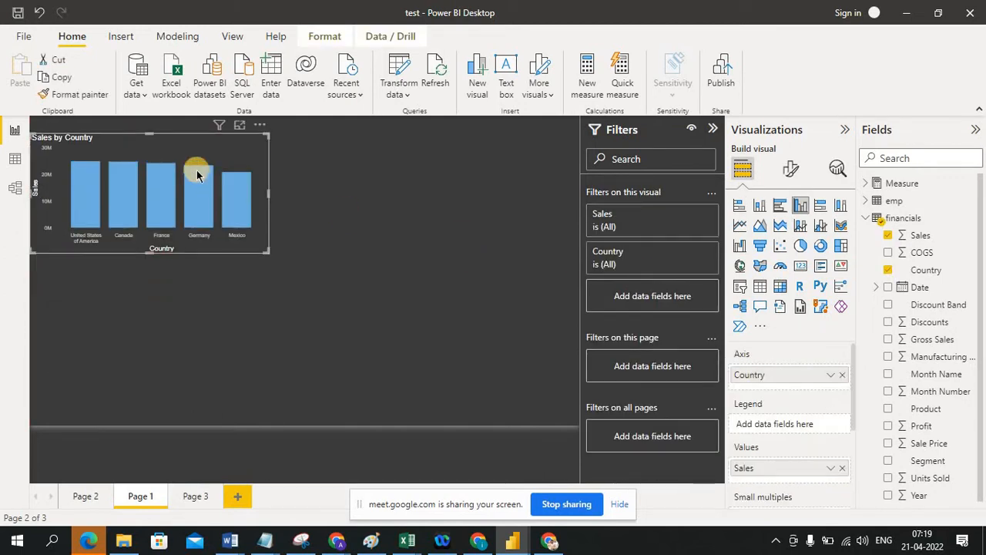
{"action": "left_click", "coordinate": [222, 152]}
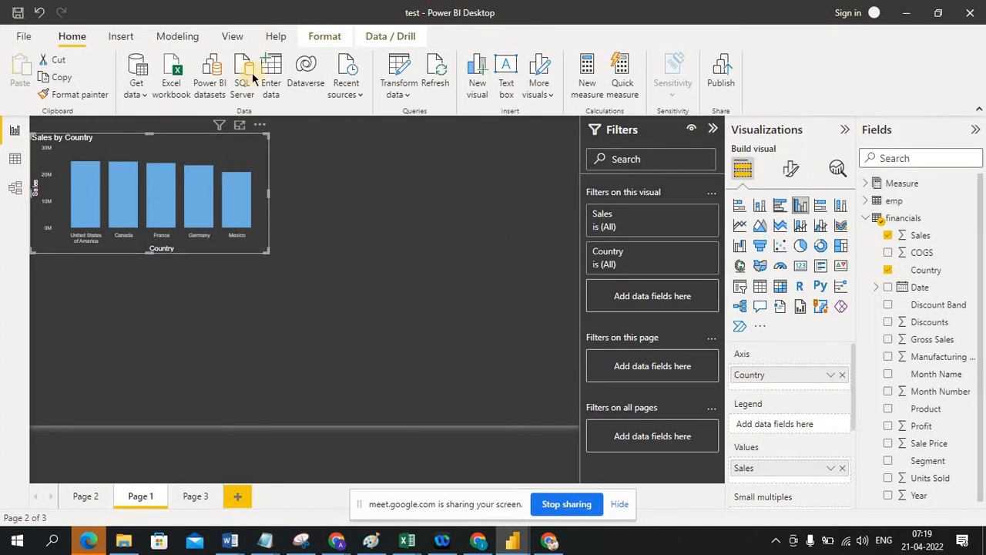
Apply the light report theme with green as its leading color and a white background.
{"action": "left_click", "coordinate": [232, 38]}
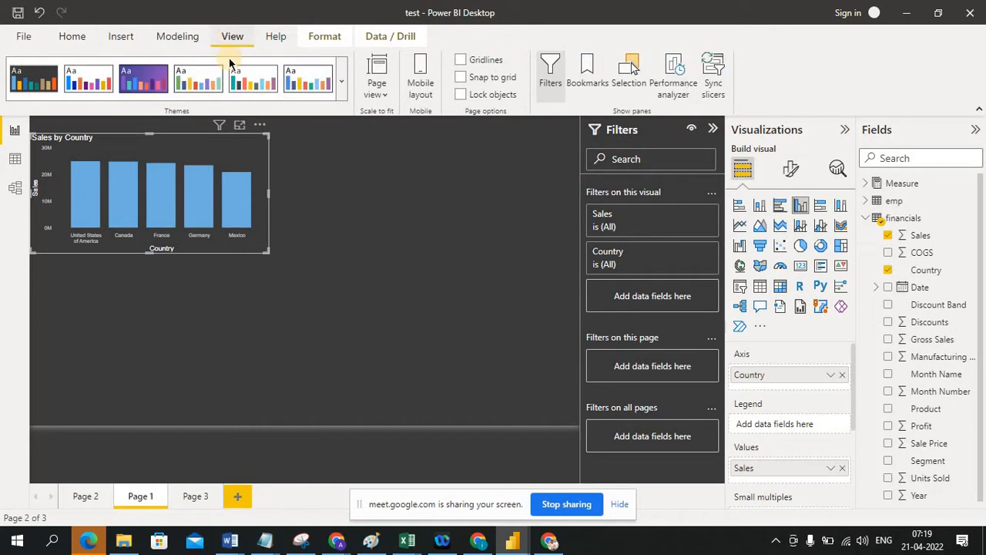
{"action": "left_click", "coordinate": [202, 80]}
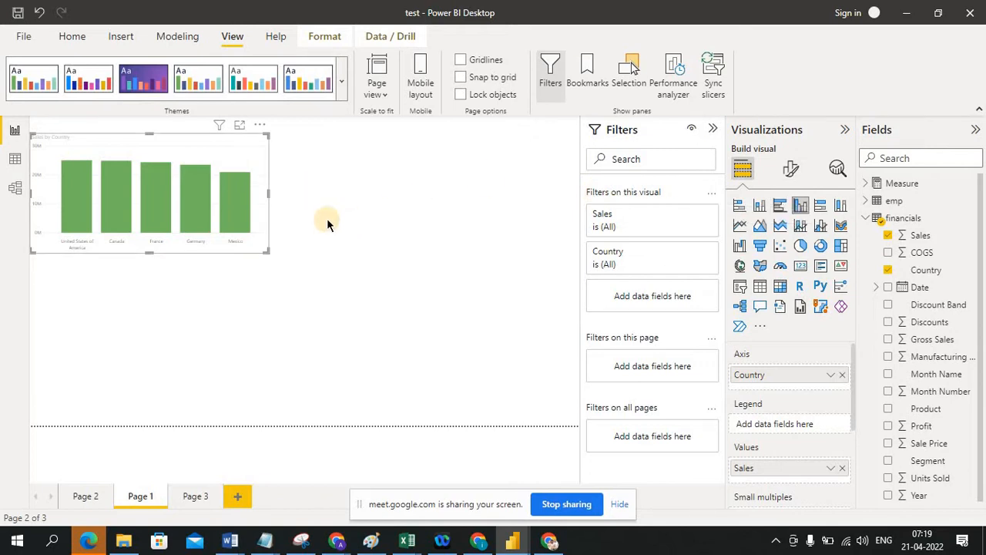
{"action": "left_click", "coordinate": [333, 238]}
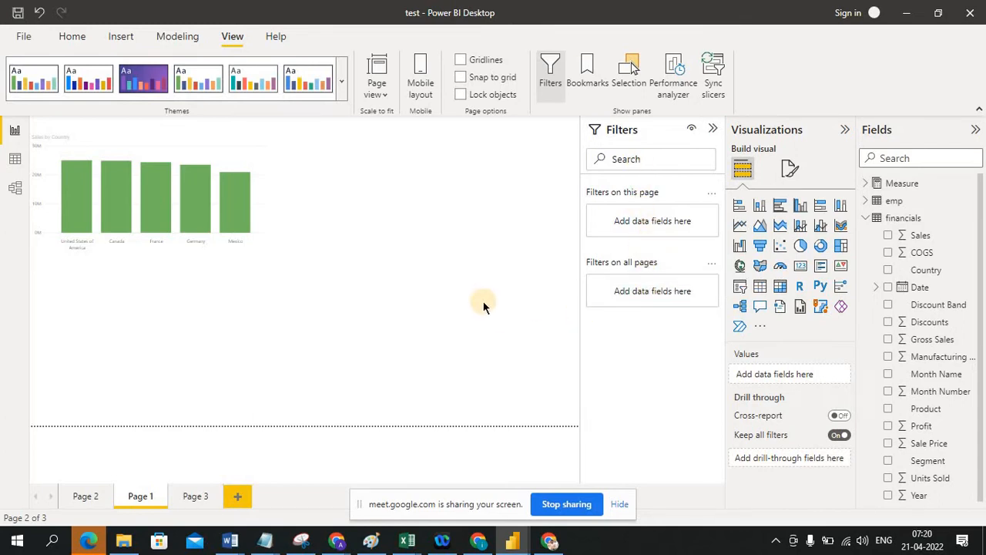
Add the Country field as an additional visual-level filter on the Sales by Country chart.
{"action": "mouse_move", "coordinate": [253, 164]}
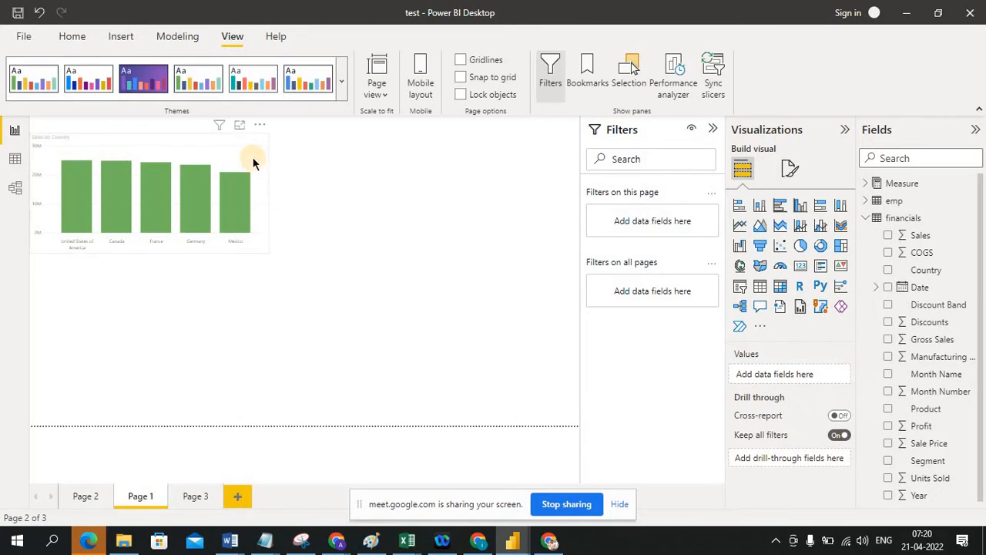
{"action": "left_click", "coordinate": [253, 162]}
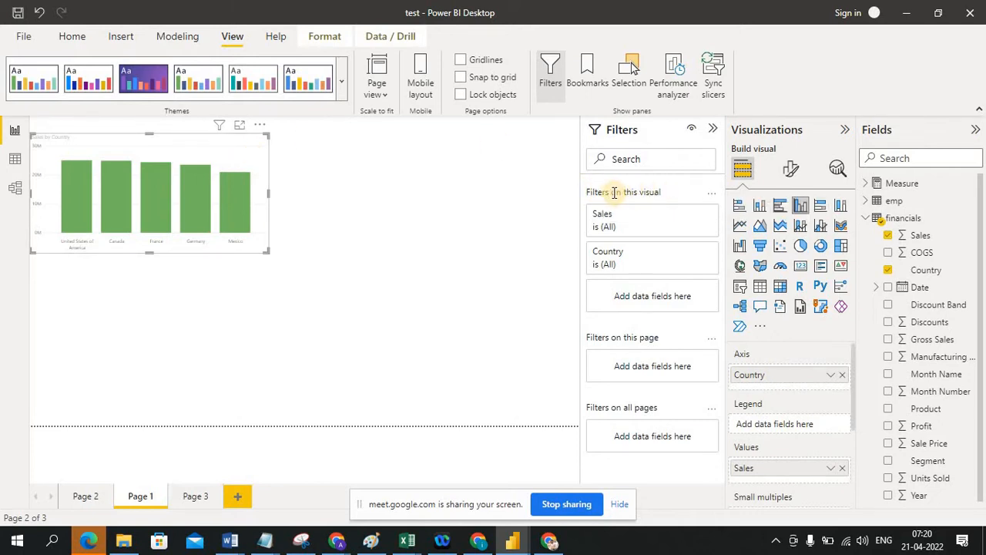
{"action": "left_click", "coordinate": [386, 216]}
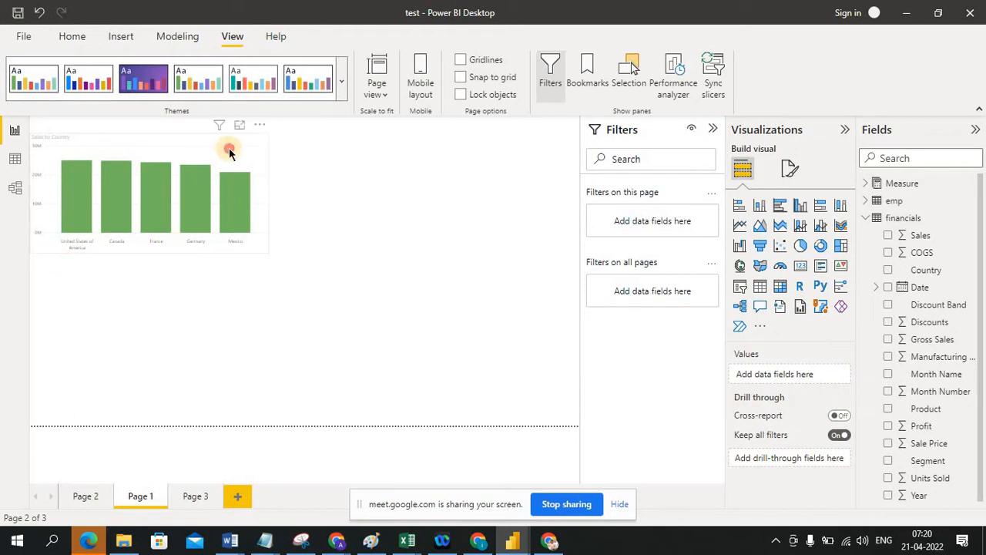
{"action": "left_click", "coordinate": [152, 220]}
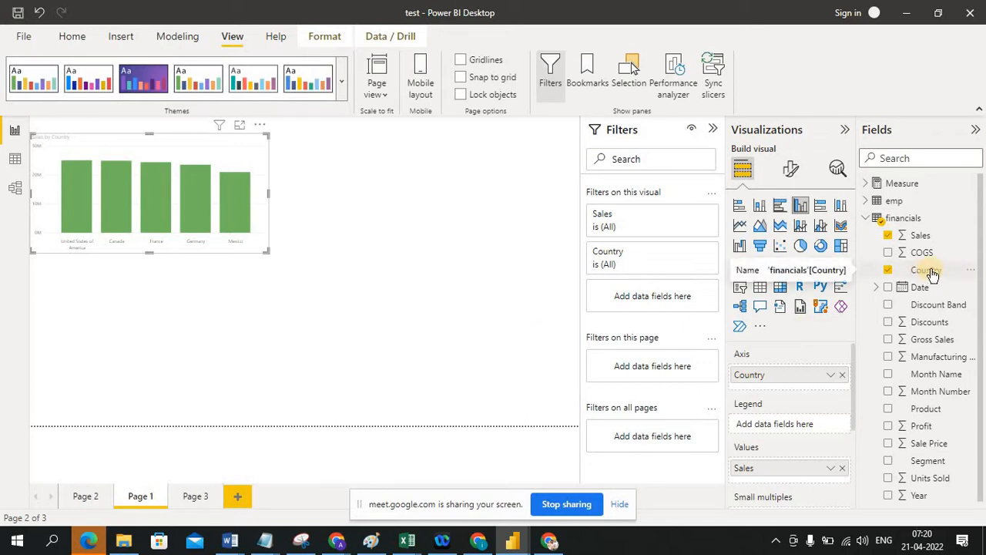
{"action": "left_click_drag", "start_coordinate": [932, 273], "coordinate": [667, 296]}
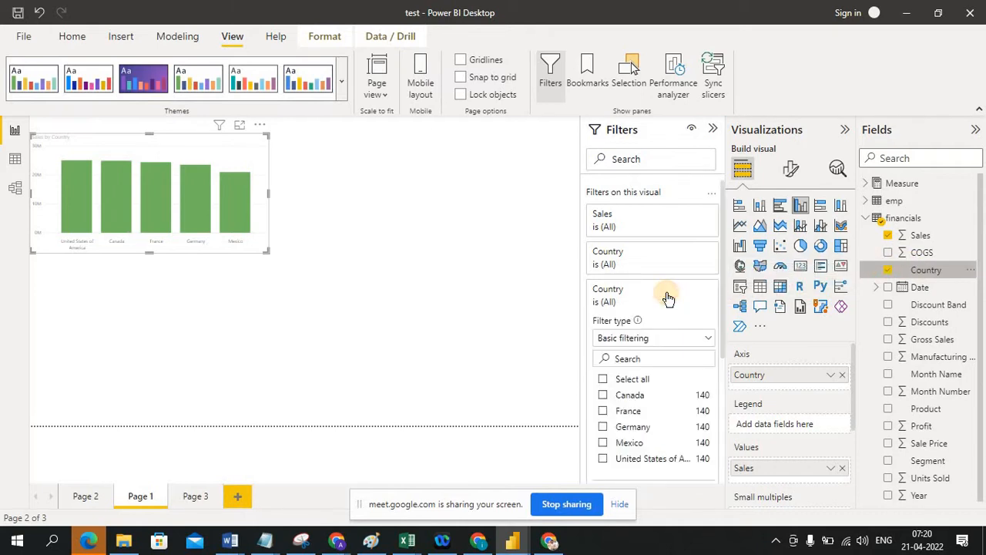
Switch to the Google Meet call, admit the waiting participant, and return to the test report in Power BI Desktop.
{"action": "left_click", "coordinate": [547, 543]}
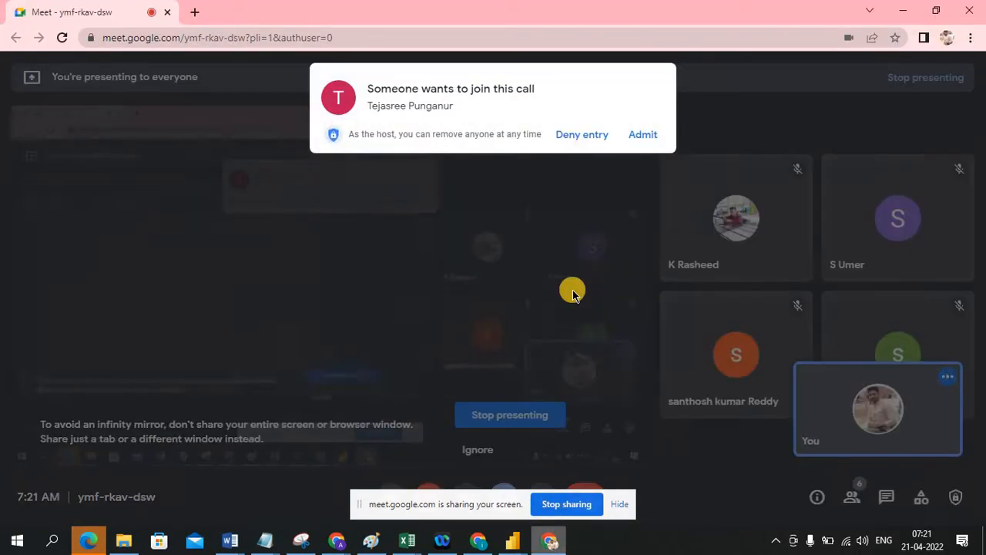
{"action": "left_click", "coordinate": [636, 140]}
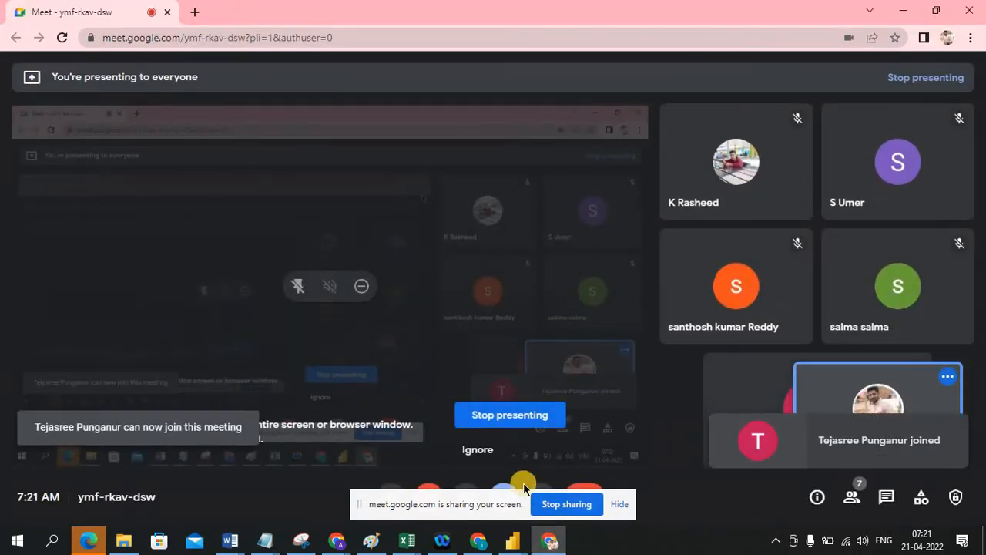
{"action": "left_click", "coordinate": [513, 541]}
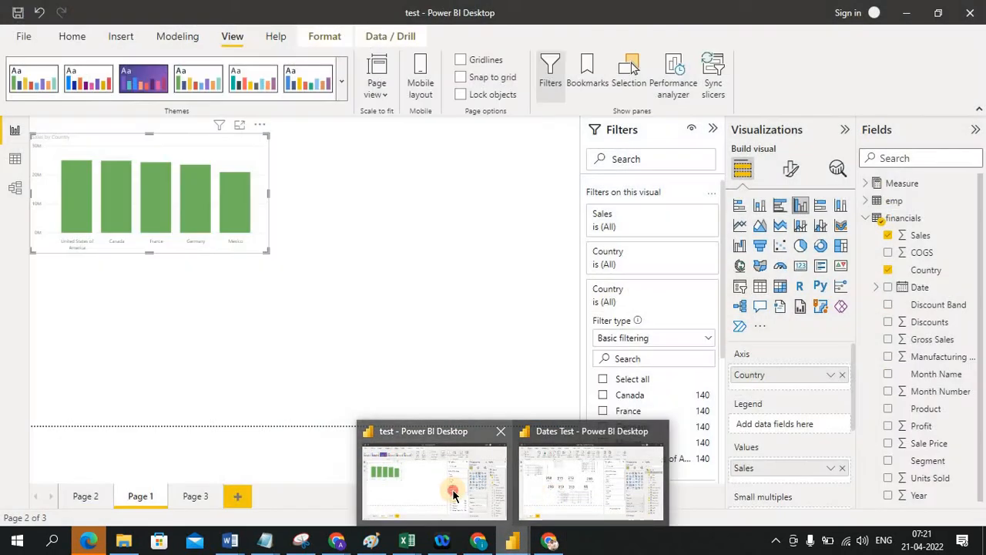
{"action": "left_click", "coordinate": [451, 488]}
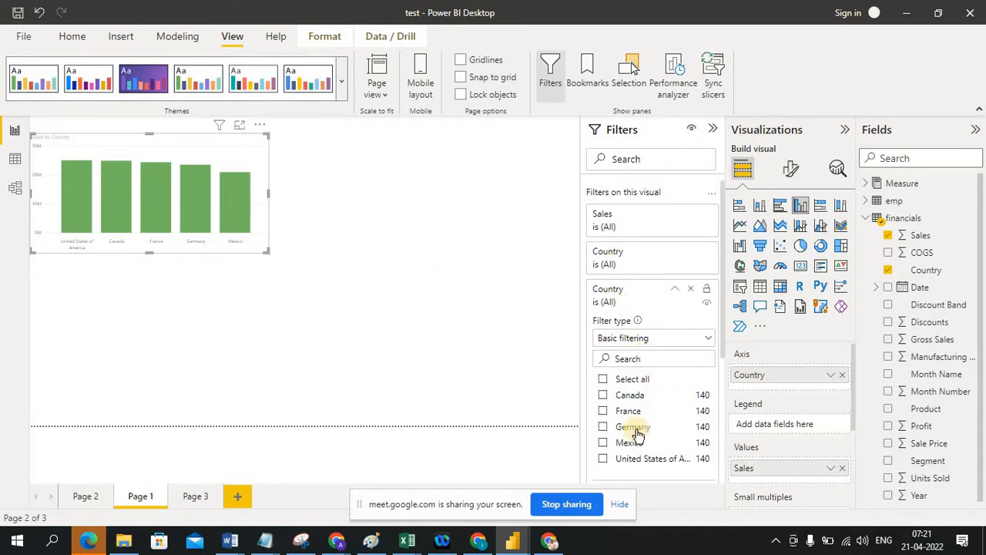
Limit the chart's added Country filter to France, Germany and Mexico with basic filtering.
{"action": "left_click", "coordinate": [604, 413]}
{"action": "left_click", "coordinate": [604, 429]}
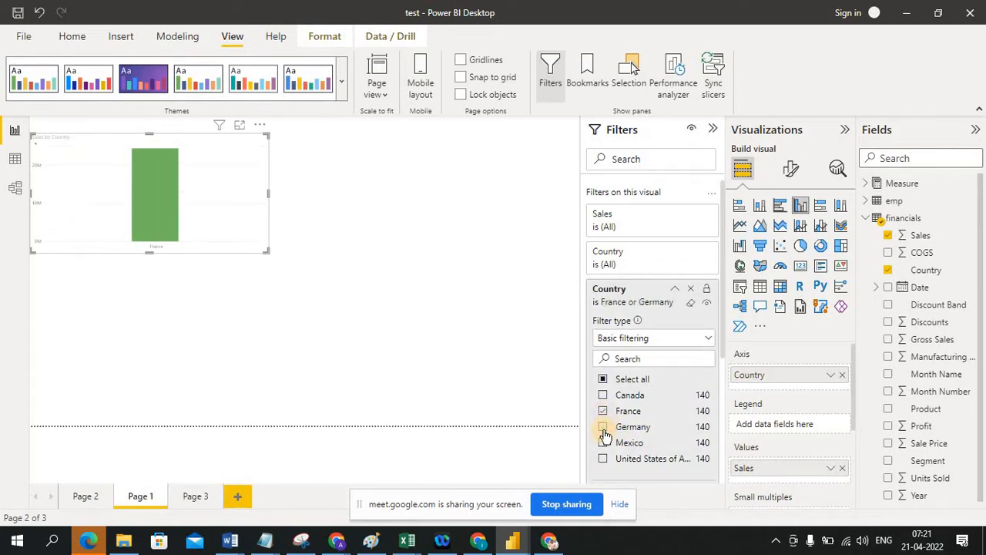
{"action": "left_click", "coordinate": [604, 443]}
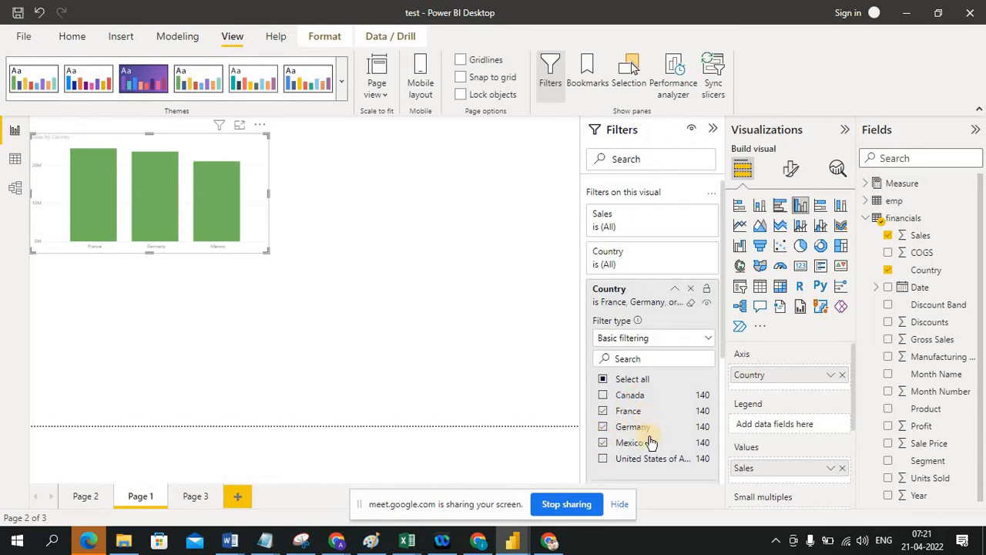
{"action": "left_click", "coordinate": [484, 373]}
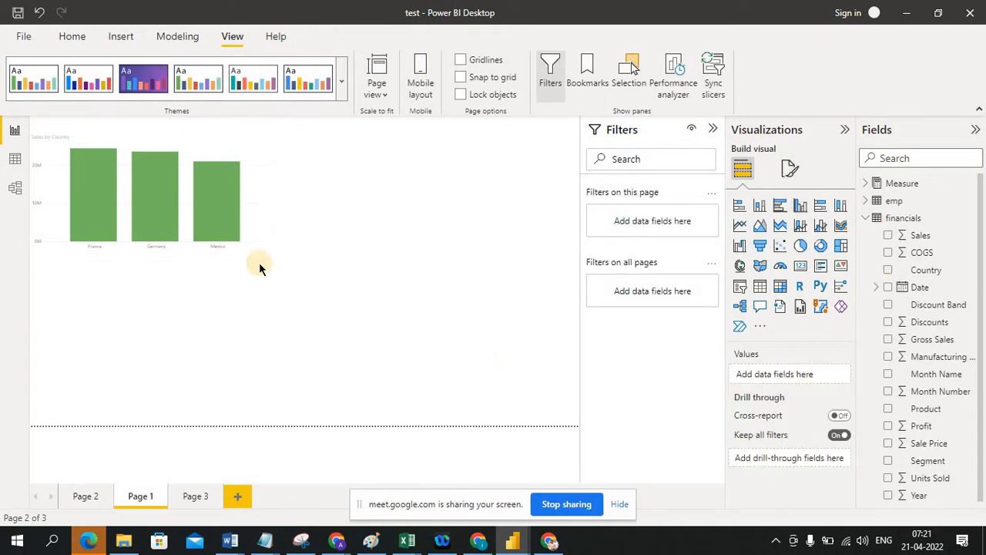
Examine each filtered country's sales value and compare the filter levels offered with the chart selected and deselected.
{"action": "mouse_move", "coordinate": [214, 221]}
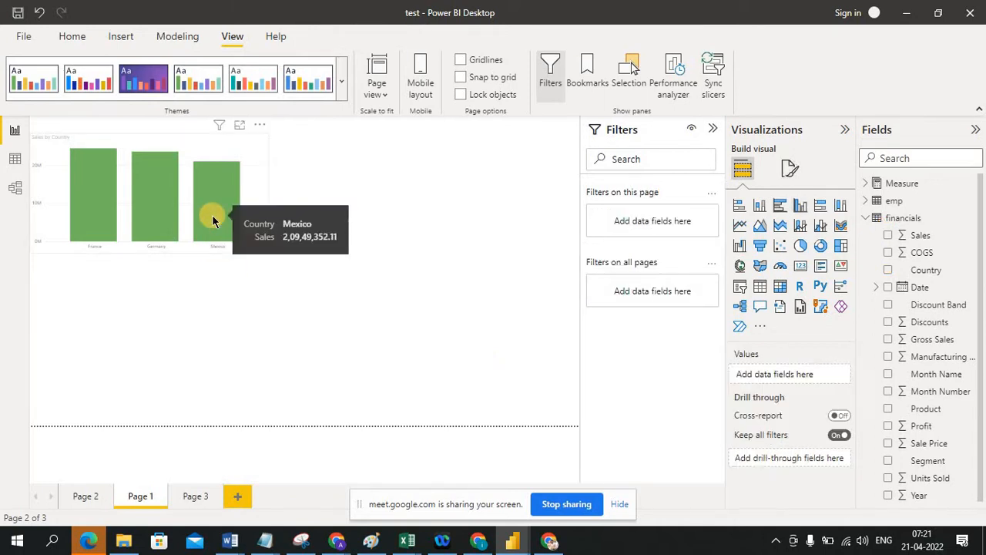
{"action": "mouse_move", "coordinate": [163, 194]}
{"action": "mouse_move", "coordinate": [103, 181]}
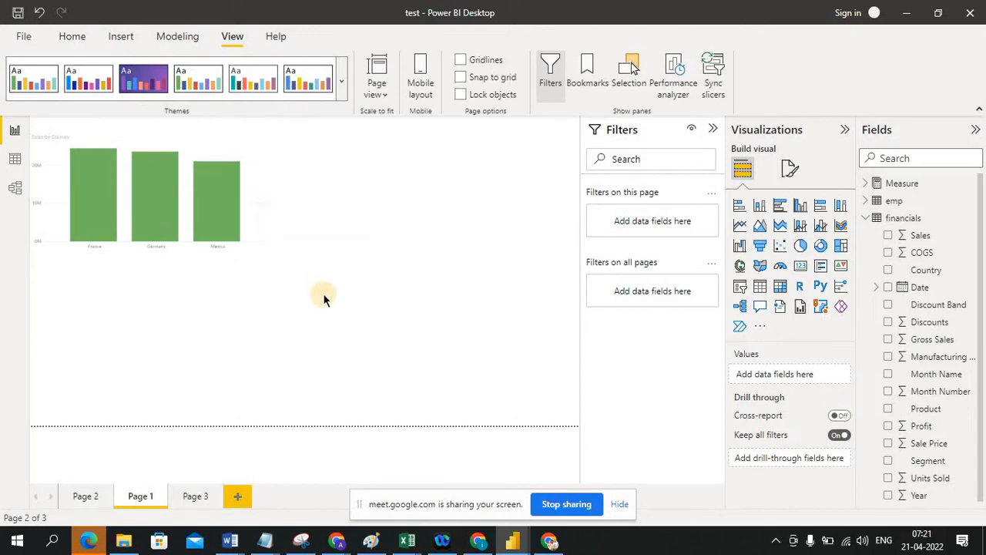
{"action": "left_click", "coordinate": [268, 195]}
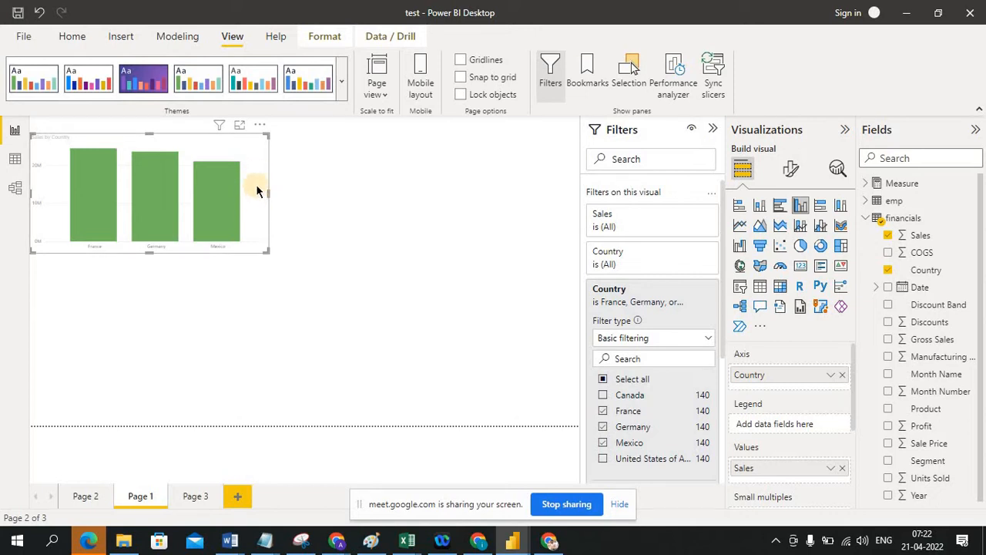
{"action": "left_click", "coordinate": [399, 300]}
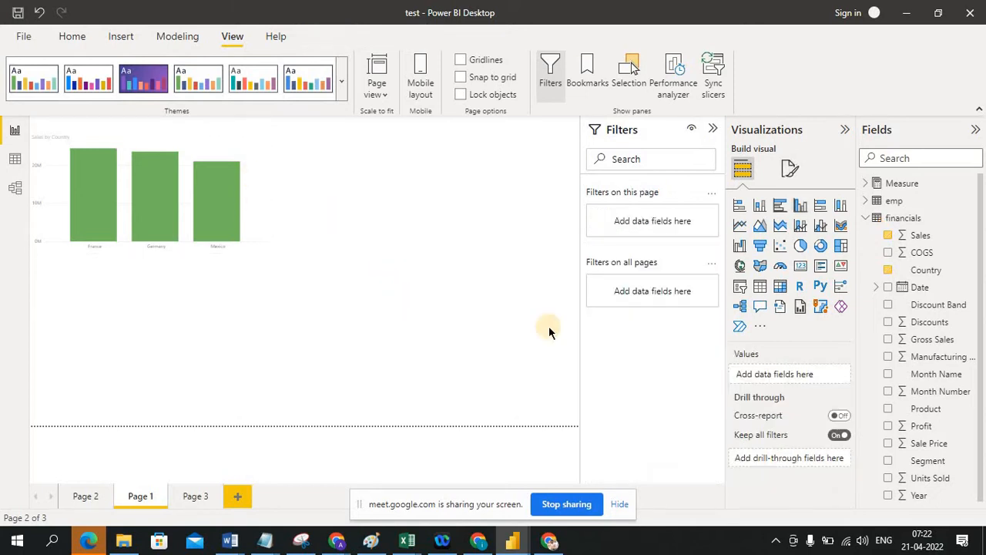
{"action": "left_click", "coordinate": [257, 197]}
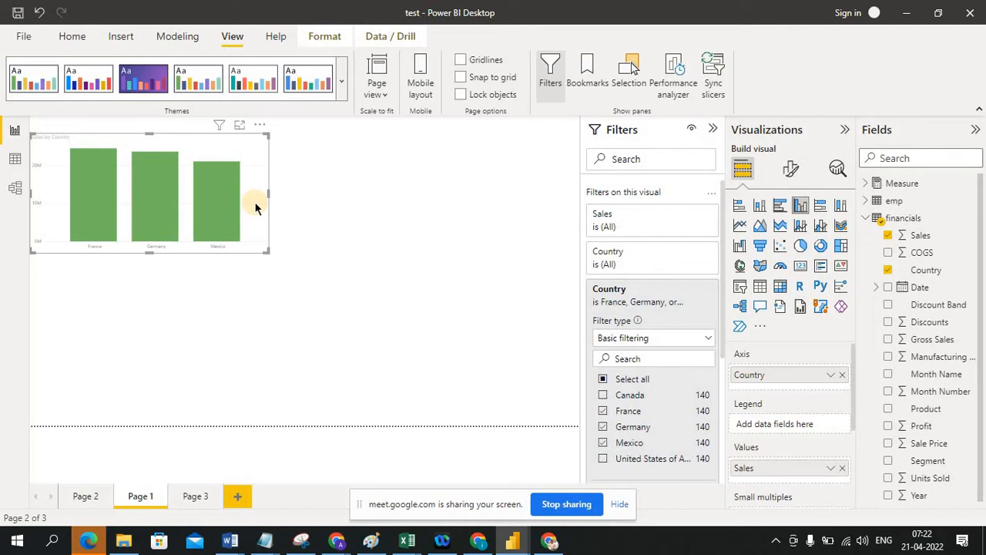
{"action": "left_click", "coordinate": [346, 320]}
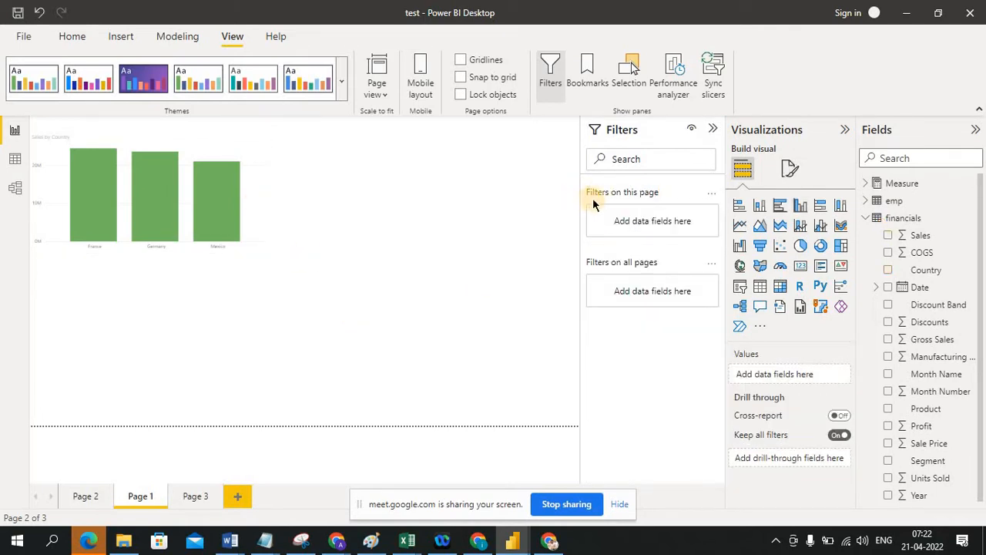
Add a Segment slicer in the empty area beside the Sales by Country chart.
{"action": "left_click", "coordinate": [496, 233]}
{"action": "left_click_drag", "start_coordinate": [940, 463], "coordinate": [501, 168]}
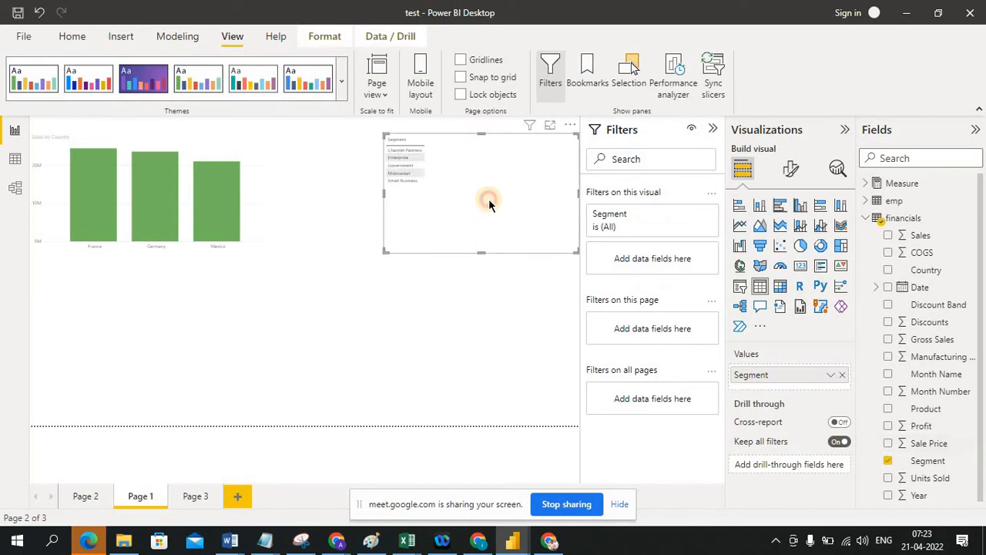
{"action": "left_click", "coordinate": [738, 287]}
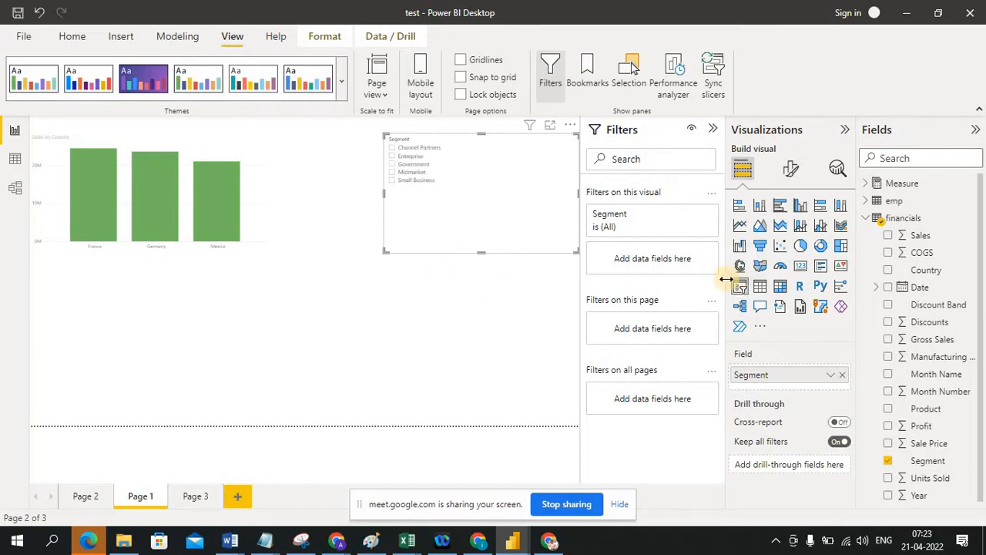
Increase the font size of the Segment slicer's values to 14.
{"action": "left_click", "coordinate": [788, 168]}
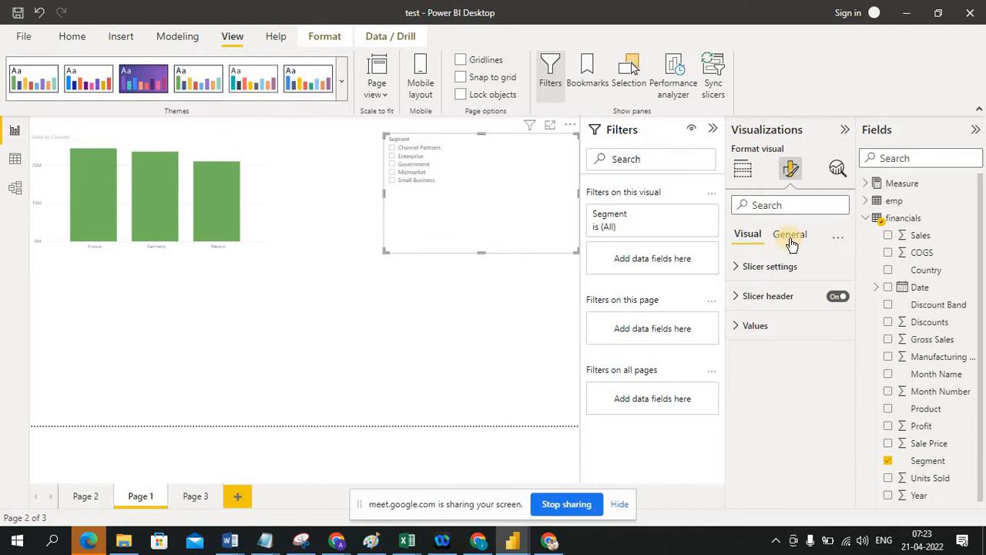
{"action": "left_click", "coordinate": [791, 236]}
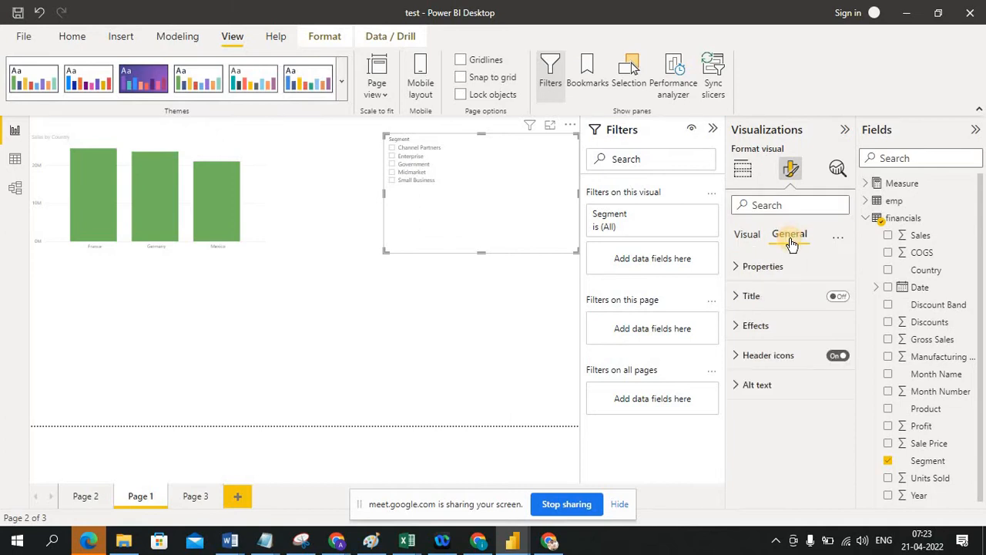
{"action": "left_click", "coordinate": [746, 234]}
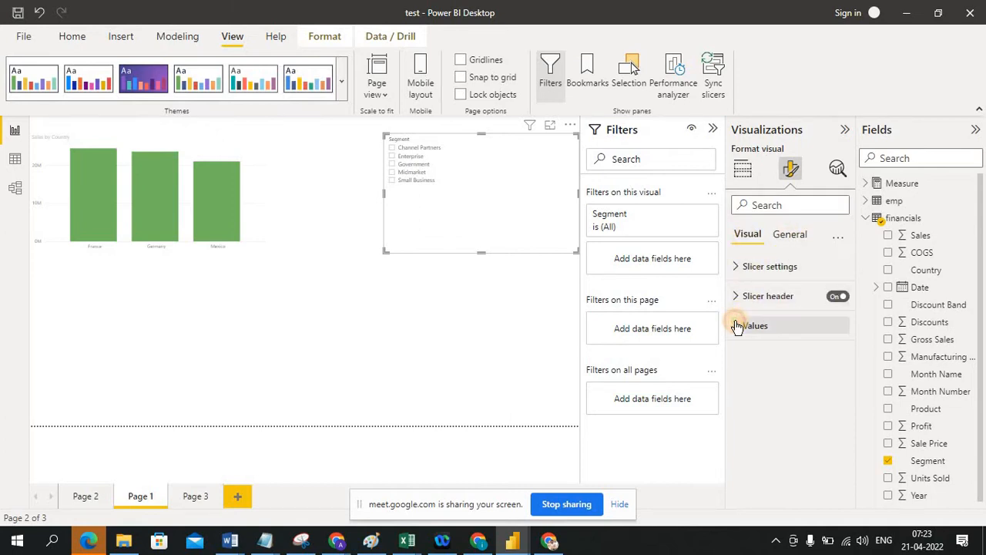
{"action": "left_click", "coordinate": [737, 326]}
{"action": "left_click", "coordinate": [843, 389]}
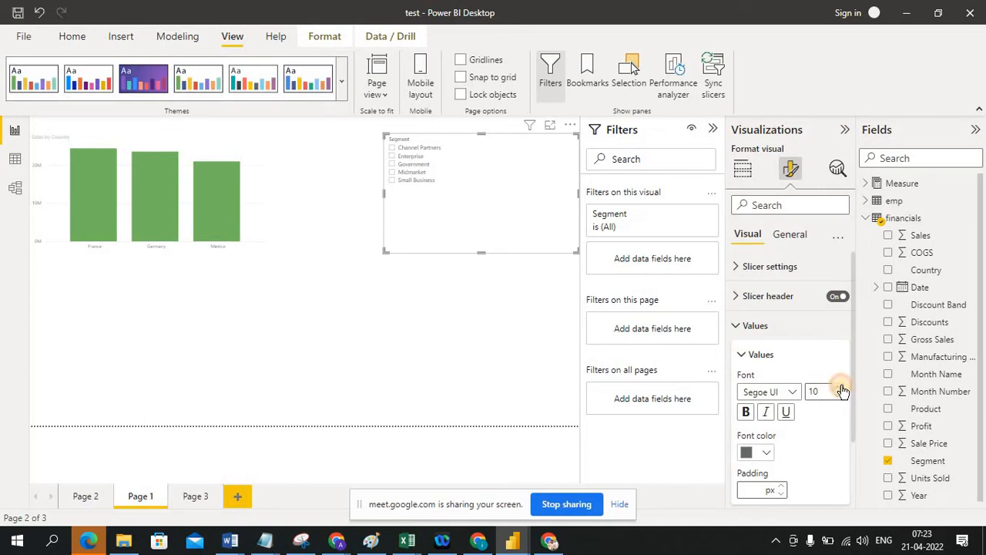
{"action": "left_click", "coordinate": [843, 389]}
{"action": "left_click", "coordinate": [843, 389]}
{"action": "left_click", "coordinate": [842, 389]}
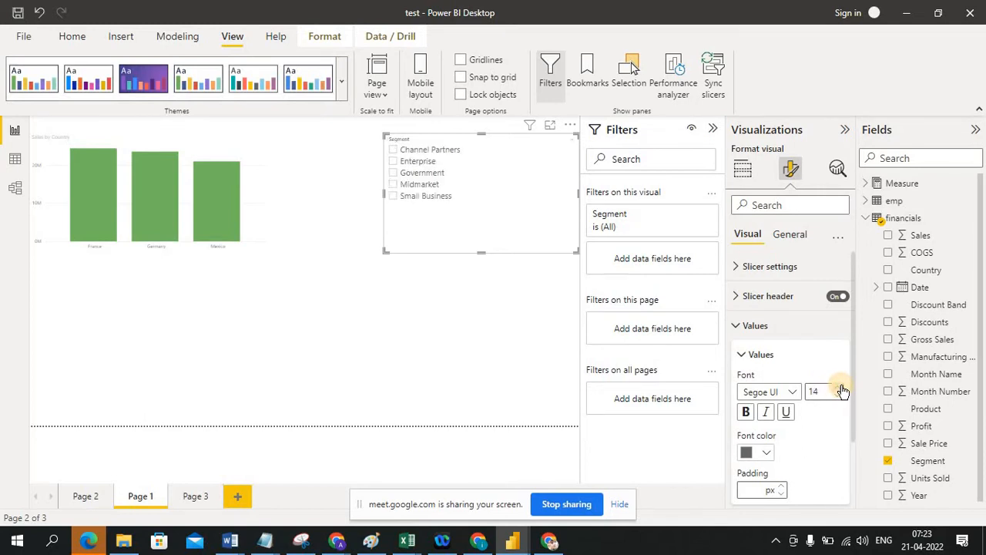
{"action": "left_click", "coordinate": [480, 413]}
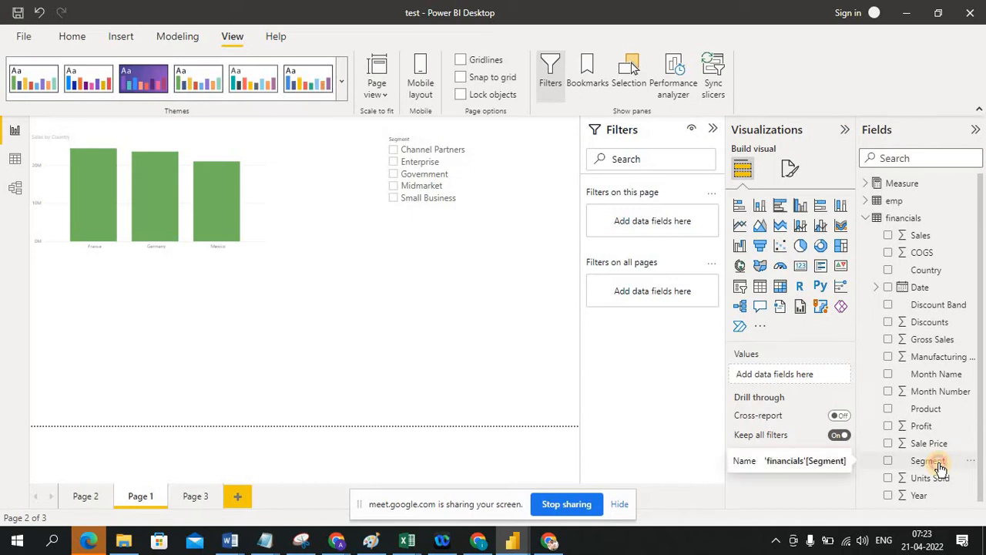
Add a page-level Segment filter limited to Channel Partners, Enterprise and Government with basic filtering.
{"action": "left_click_drag", "start_coordinate": [940, 468], "coordinate": [677, 222]}
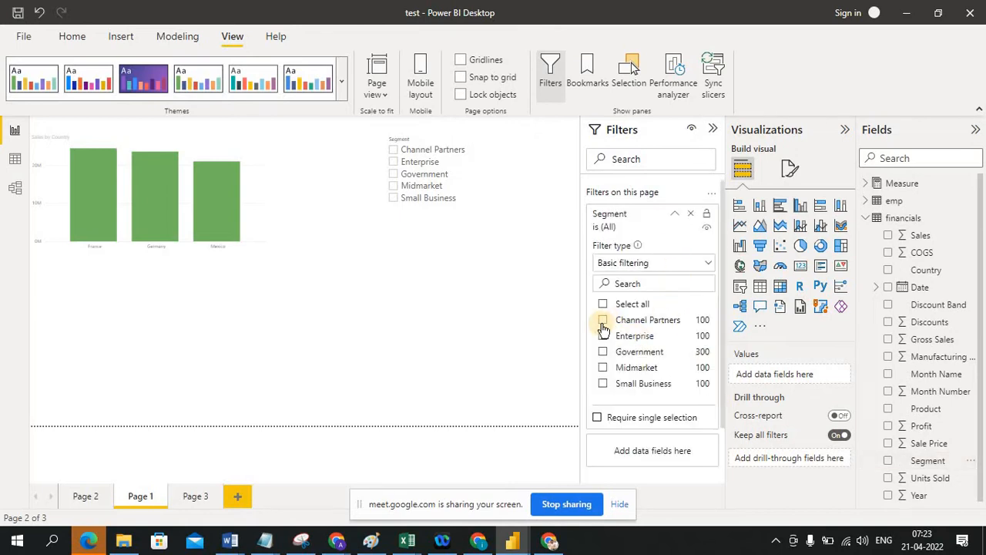
{"action": "left_click", "coordinate": [603, 321]}
{"action": "left_click", "coordinate": [603, 336]}
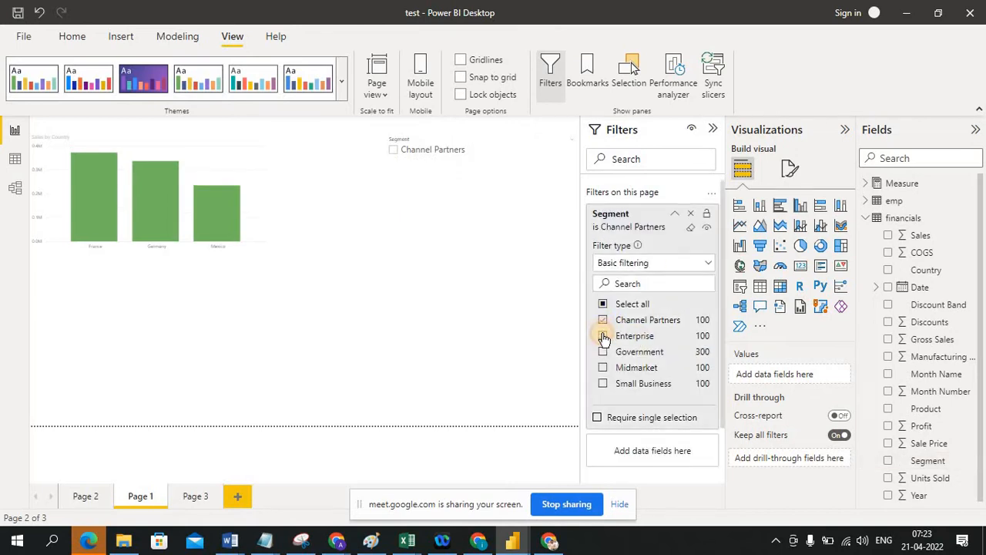
{"action": "left_click", "coordinate": [604, 353]}
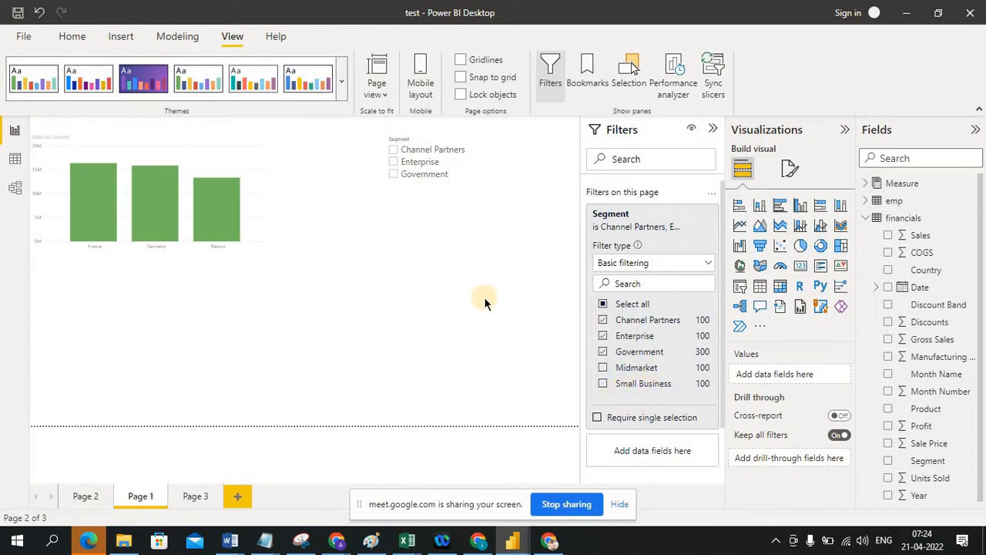
{"action": "left_click", "coordinate": [486, 326]}
{"action": "left_click", "coordinate": [675, 215]}
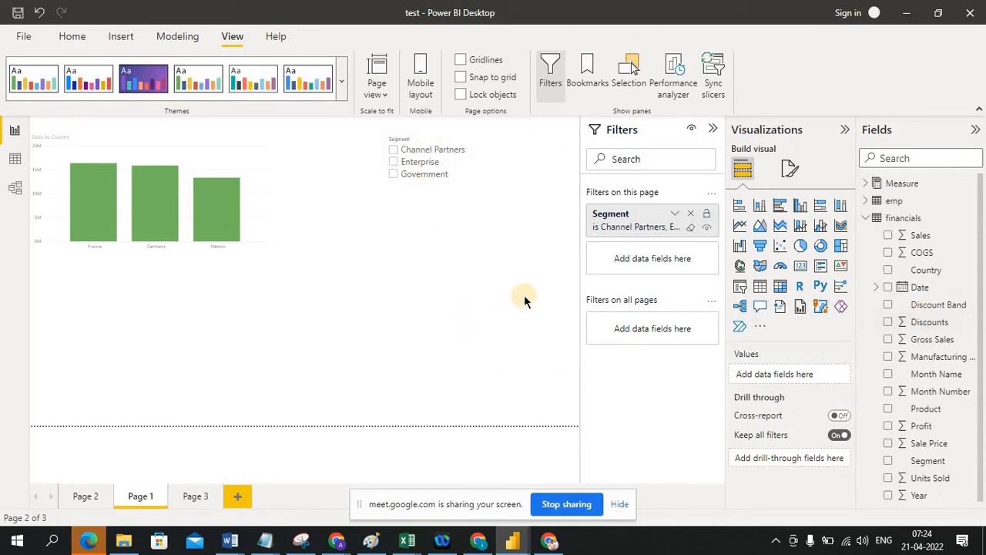
Add a slightly narrowed pie chart of Sales by Segment below the Sales by Country chart and inspect its slices.
{"action": "left_click", "coordinate": [801, 246]}
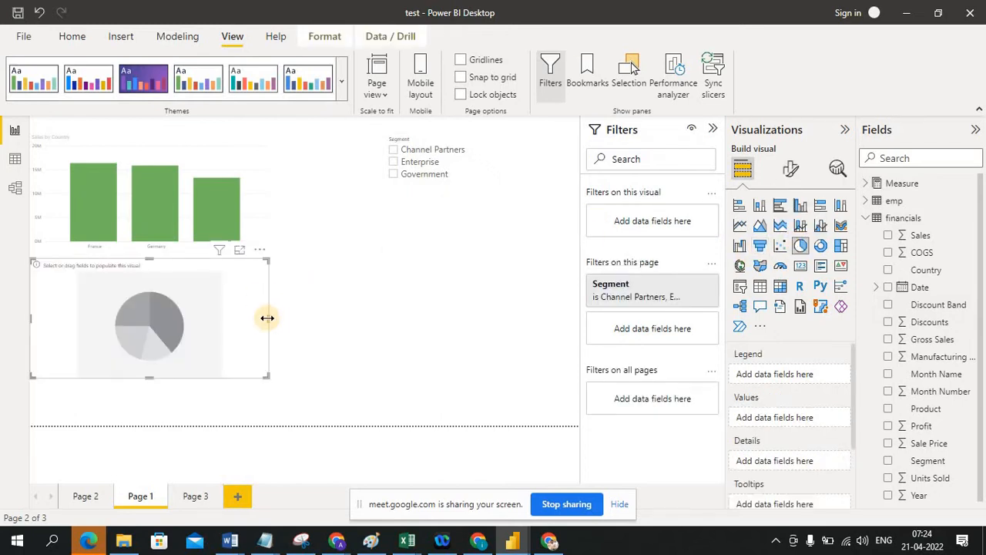
{"action": "left_click_drag", "start_coordinate": [267, 318], "coordinate": [245, 322]}
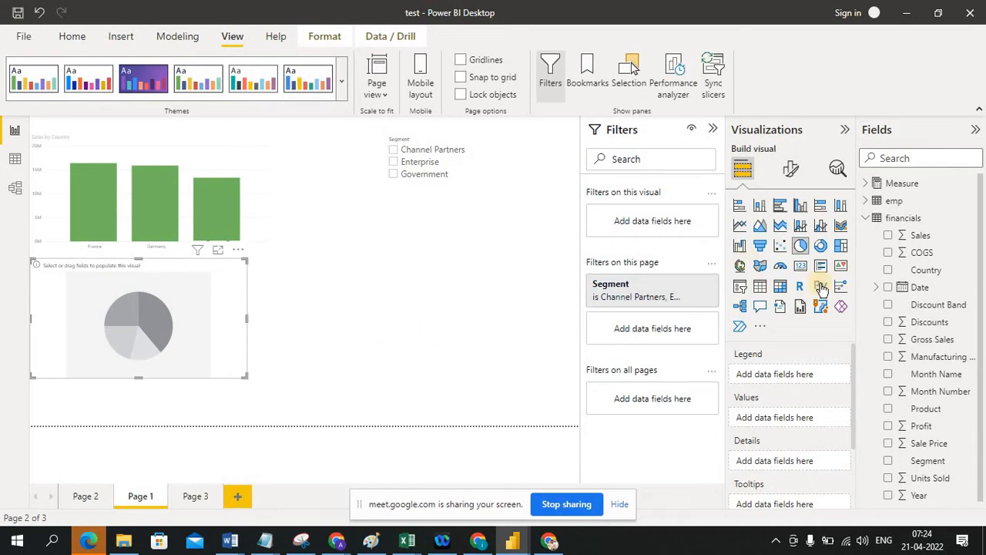
{"action": "left_click", "coordinate": [888, 236]}
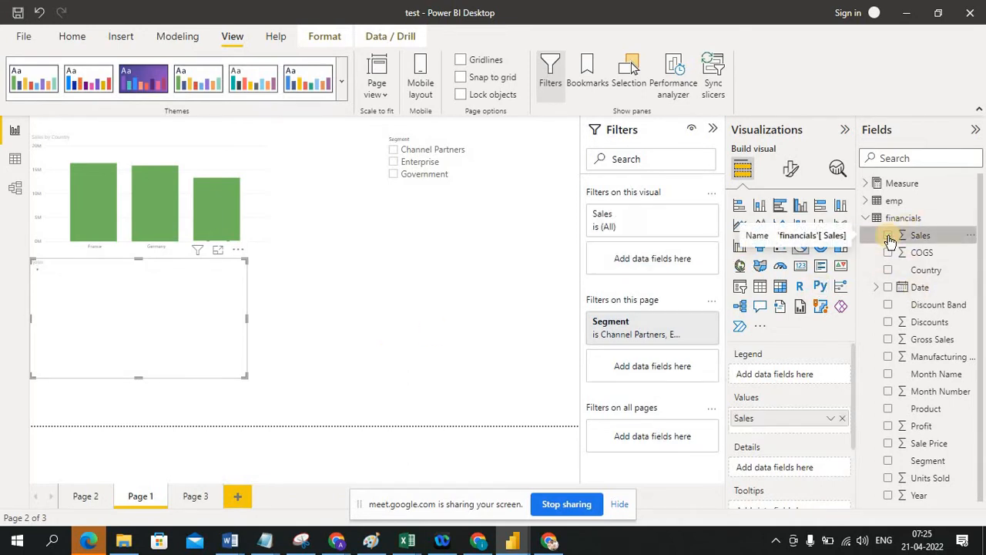
{"action": "left_click", "coordinate": [889, 461]}
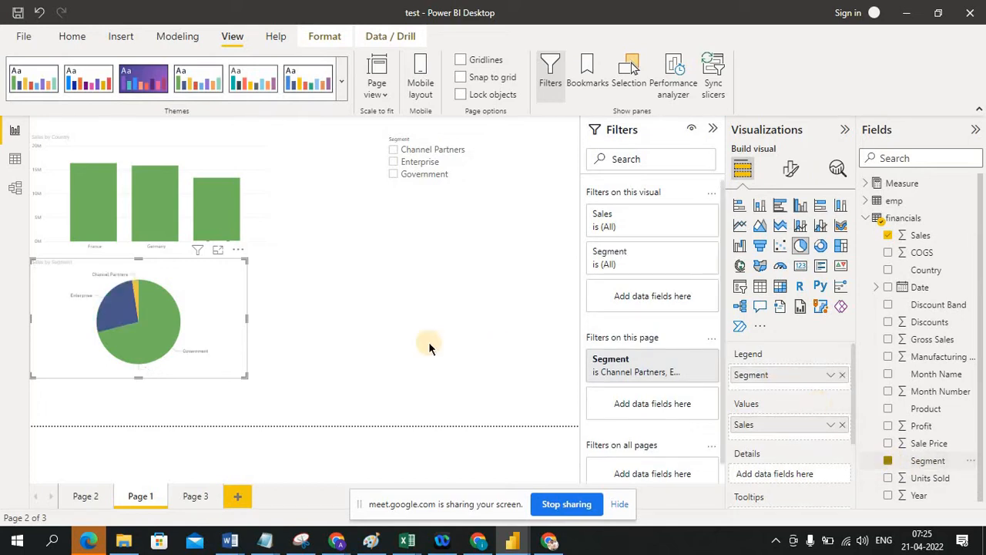
{"action": "mouse_move", "coordinate": [150, 339]}
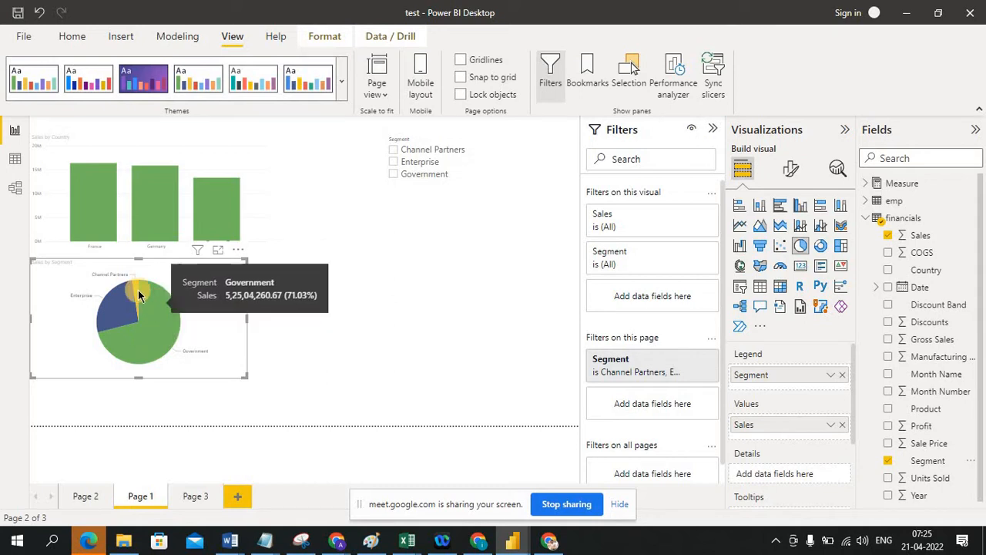
{"action": "mouse_move", "coordinate": [139, 295]}
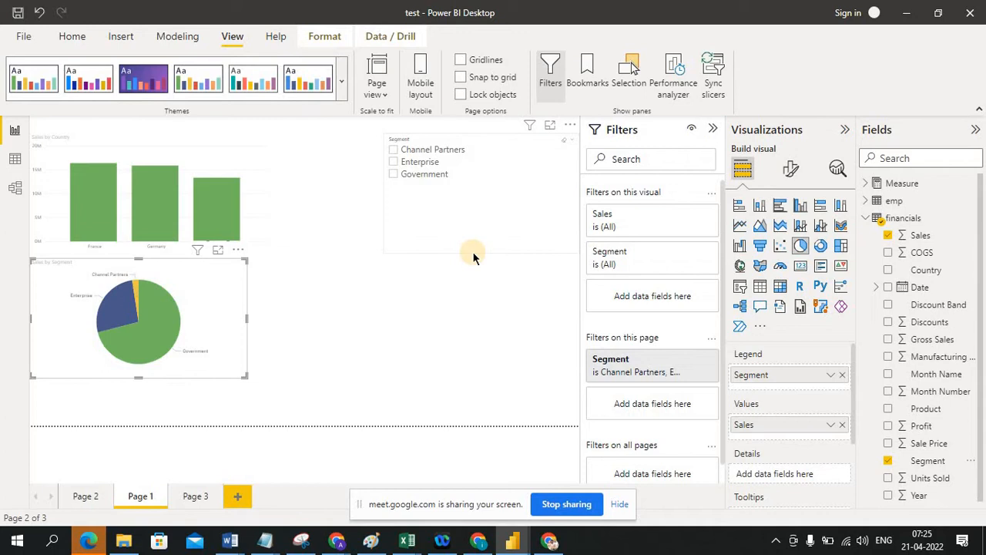
Delete the Segment slicer and review the pie chart's filters and the values selected in the page-level Segment filter.
{"action": "left_click", "coordinate": [495, 202]}
{"action": "key", "text": "Delete"}
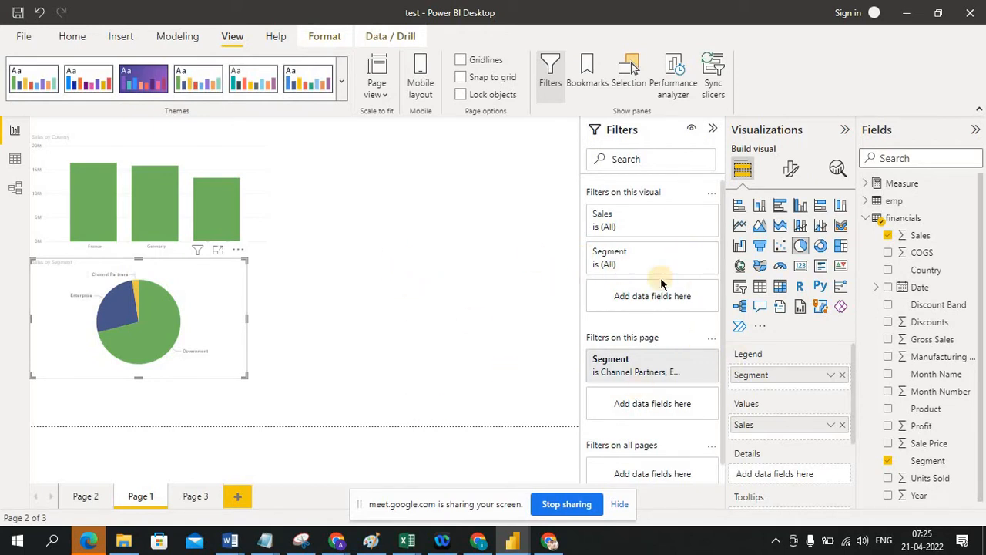
{"action": "left_click", "coordinate": [692, 216]}
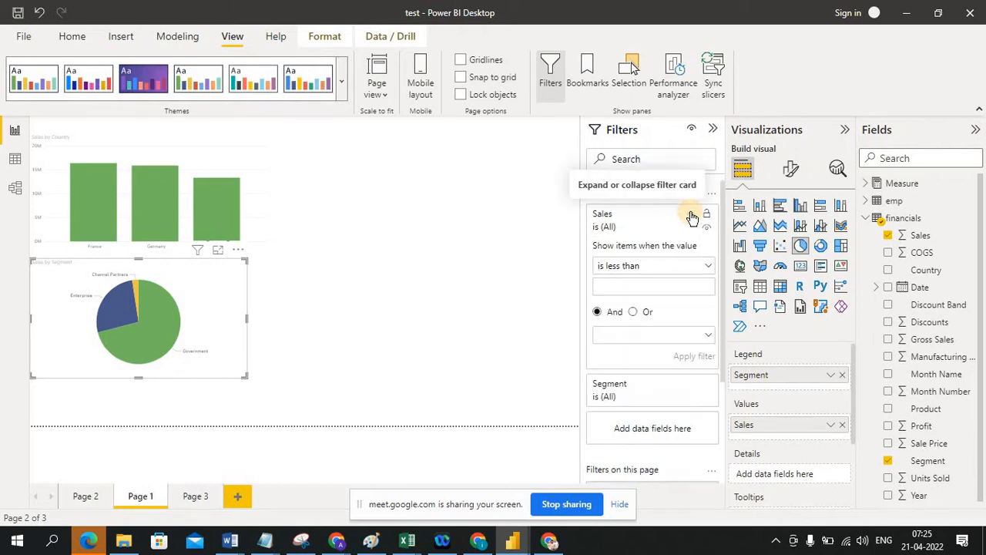
{"action": "left_click", "coordinate": [691, 216]}
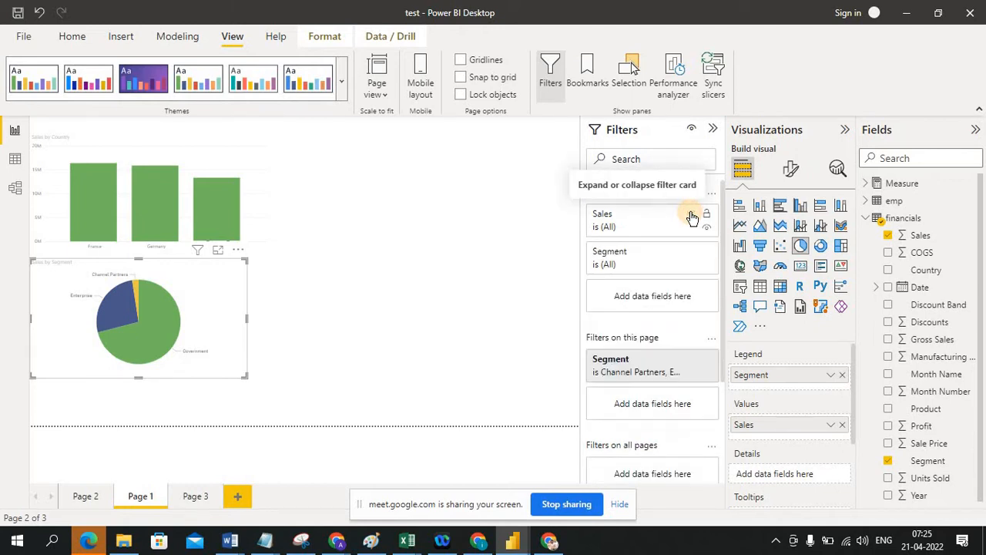
{"action": "left_click", "coordinate": [675, 359]}
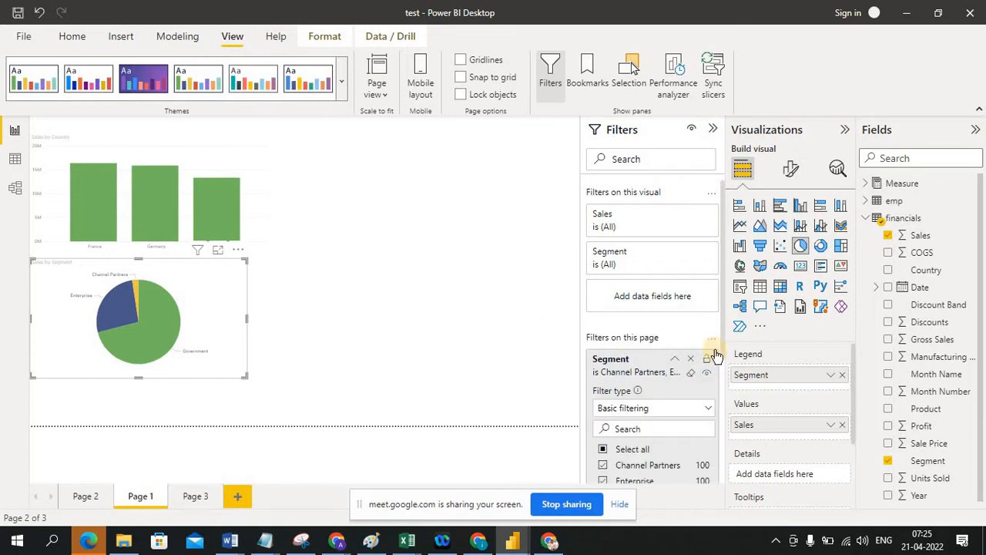
{"action": "left_click_drag", "start_coordinate": [722, 344], "coordinate": [732, 403]}
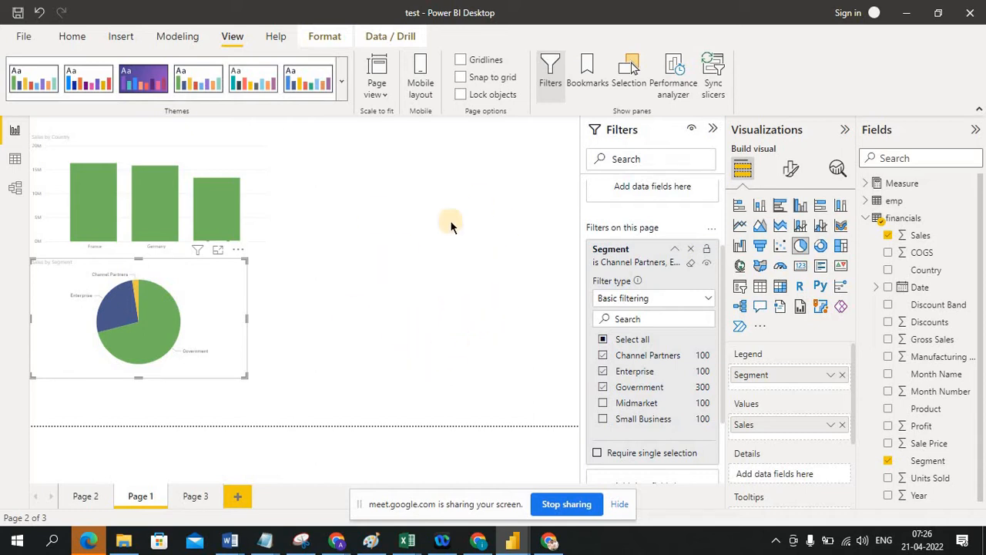
{"action": "left_click", "coordinate": [463, 311]}
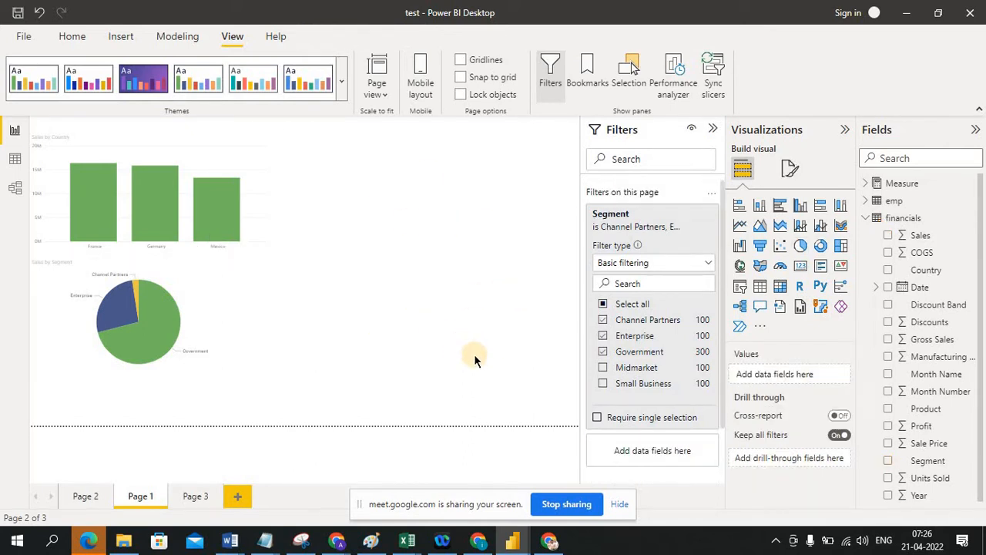
{"action": "left_click", "coordinate": [676, 220]}
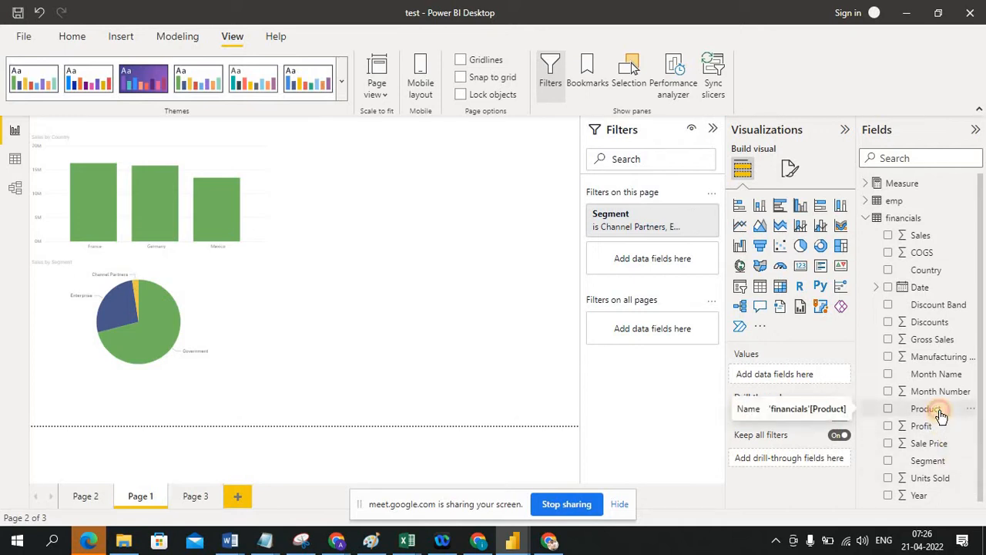
Add a table showing Sales and Product beside the pie chart.
{"action": "mouse_move", "coordinate": [940, 413]}
{"action": "left_mouse_down"}
{"action": "mouse_move", "coordinate": [700, 258]}
{"action": "mouse_move", "coordinate": [929, 383]}
{"action": "mouse_move", "coordinate": [944, 412]}
{"action": "left_mouse_up"}
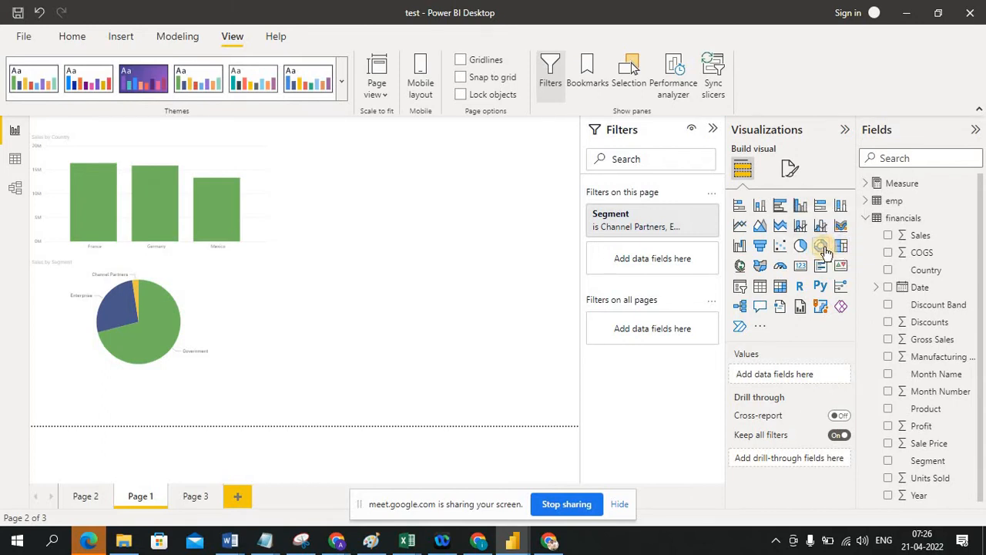
{"action": "left_click", "coordinate": [760, 288]}
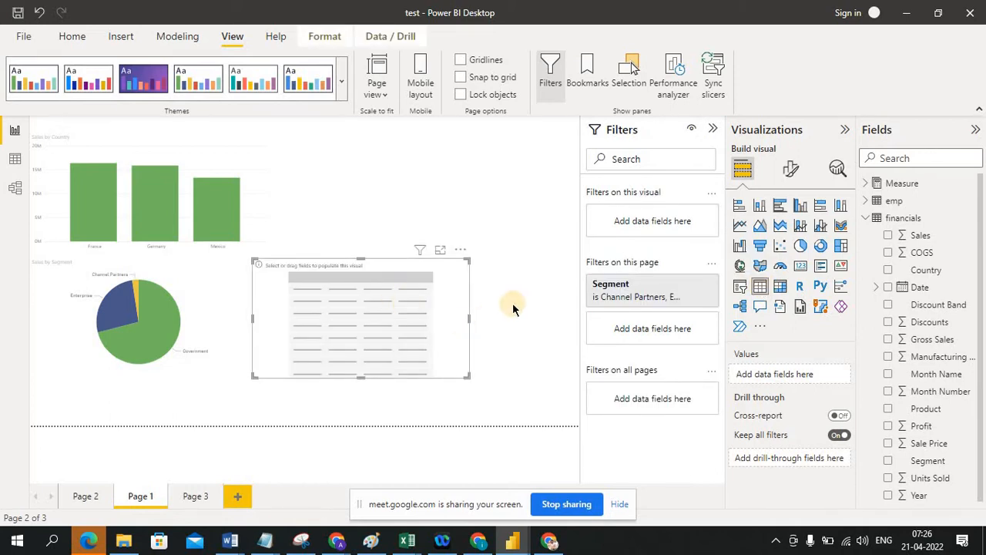
{"action": "left_click", "coordinate": [889, 235]}
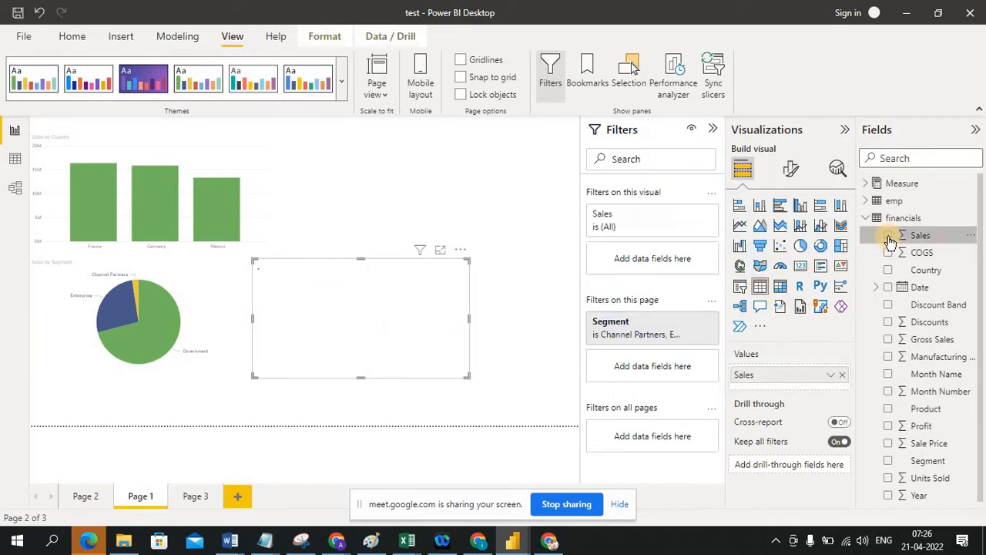
{"action": "left_click", "coordinate": [889, 409]}
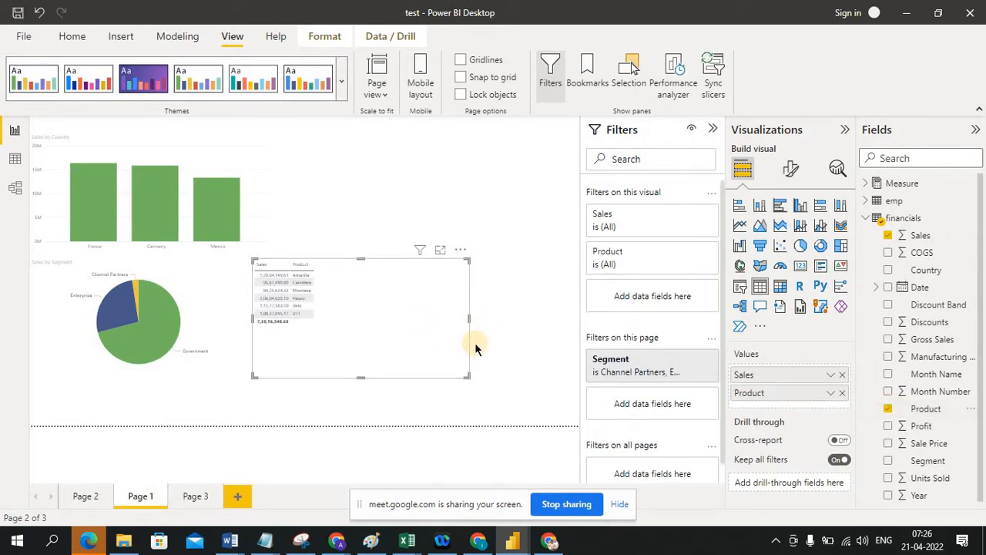
Set the font size of the table's values to 14.
{"action": "left_click", "coordinate": [791, 168]}
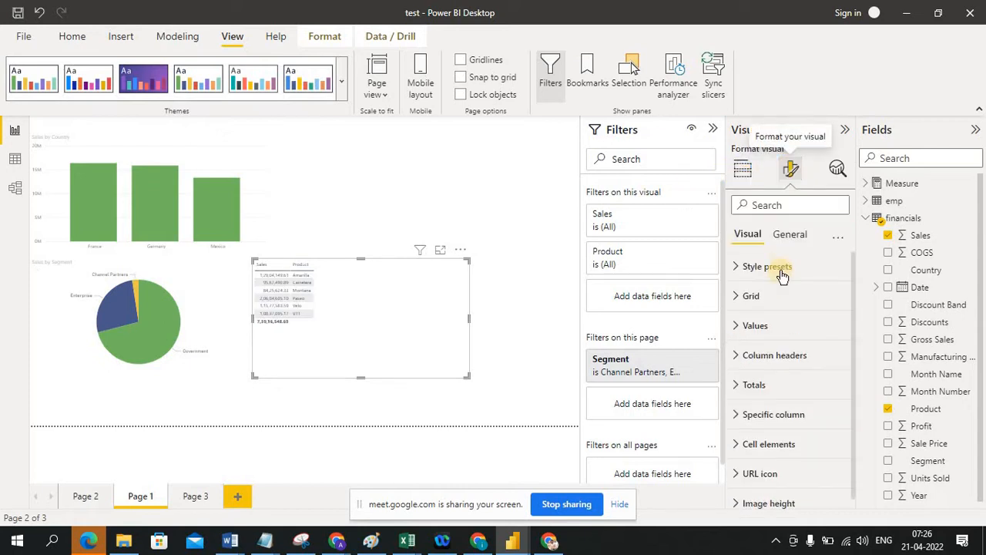
{"action": "left_click", "coordinate": [734, 326]}
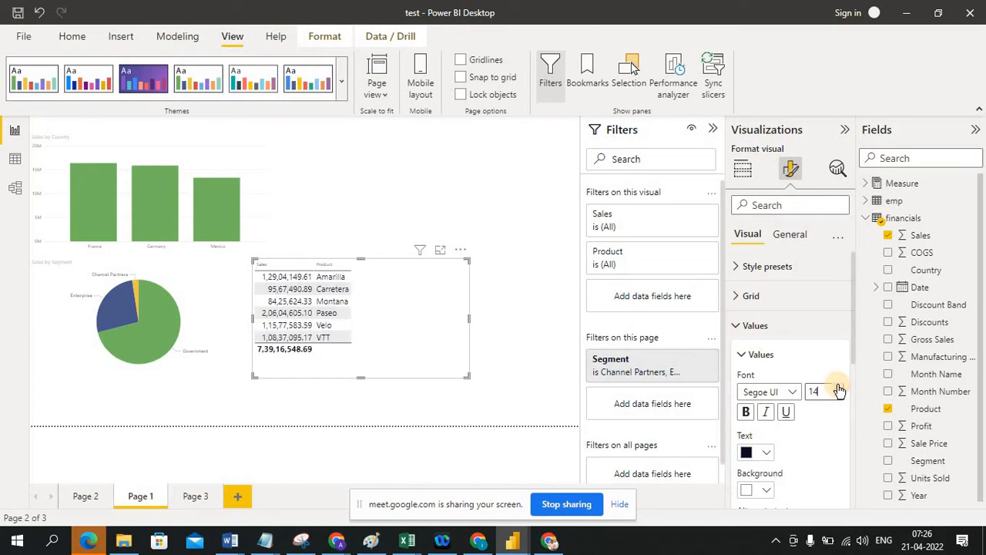
{"action": "left_click", "coordinate": [543, 314]}
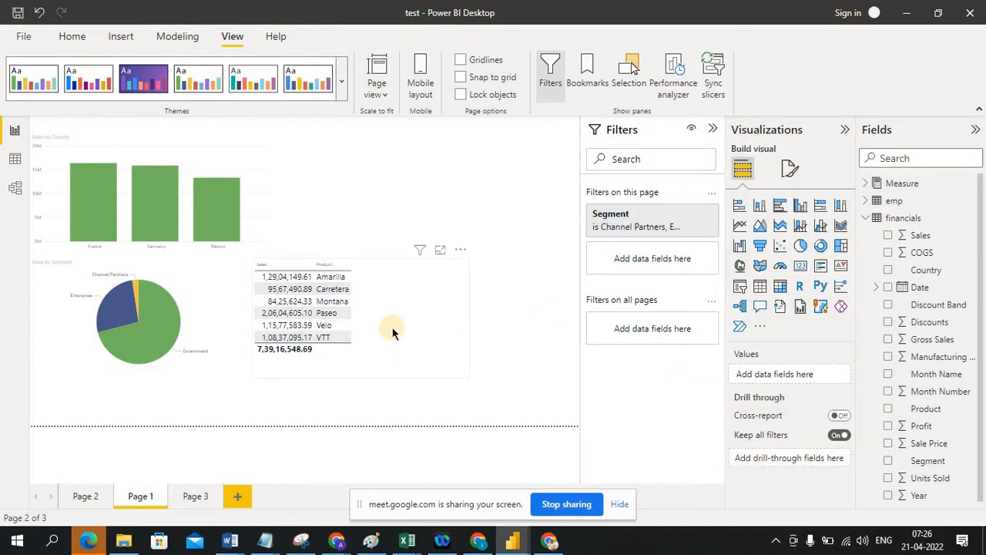
Narrow the Sales and Product table and shift it further away from the pie chart.
{"action": "mouse_move", "coordinate": [404, 328]}
{"action": "left_mouse_down"}
{"action": "mouse_move", "coordinate": [480, 316]}
{"action": "mouse_move", "coordinate": [397, 330]}
{"action": "left_mouse_up"}
{"action": "left_click", "coordinate": [505, 335]}
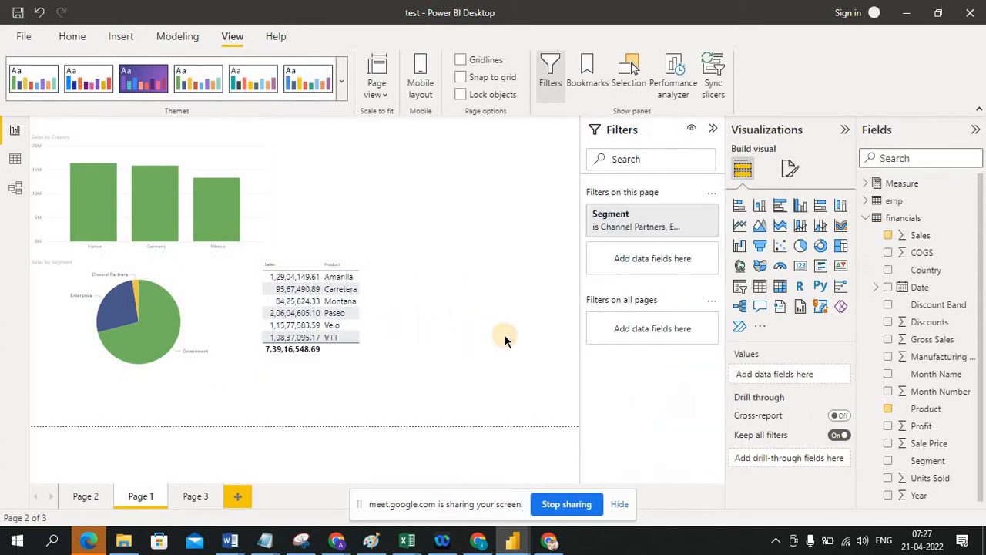
{"action": "mouse_move", "coordinate": [429, 321]}
{"action": "left_mouse_down"}
{"action": "mouse_move", "coordinate": [469, 315]}
{"action": "mouse_move", "coordinate": [422, 323]}
{"action": "left_mouse_up"}
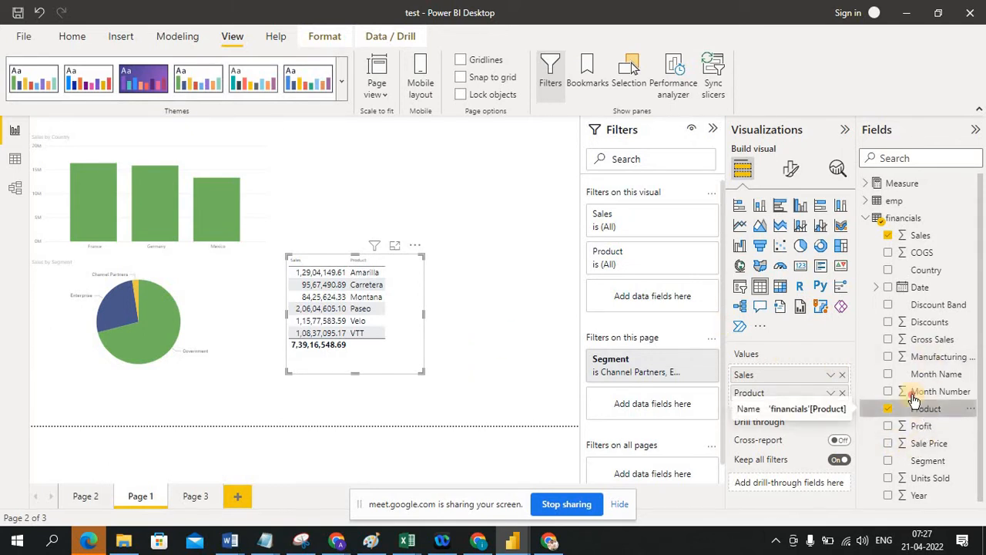
Add a page-level Product filter limited to Amarilla and VTT with basic filtering.
{"action": "left_click_drag", "start_coordinate": [785, 393], "coordinate": [662, 411]}
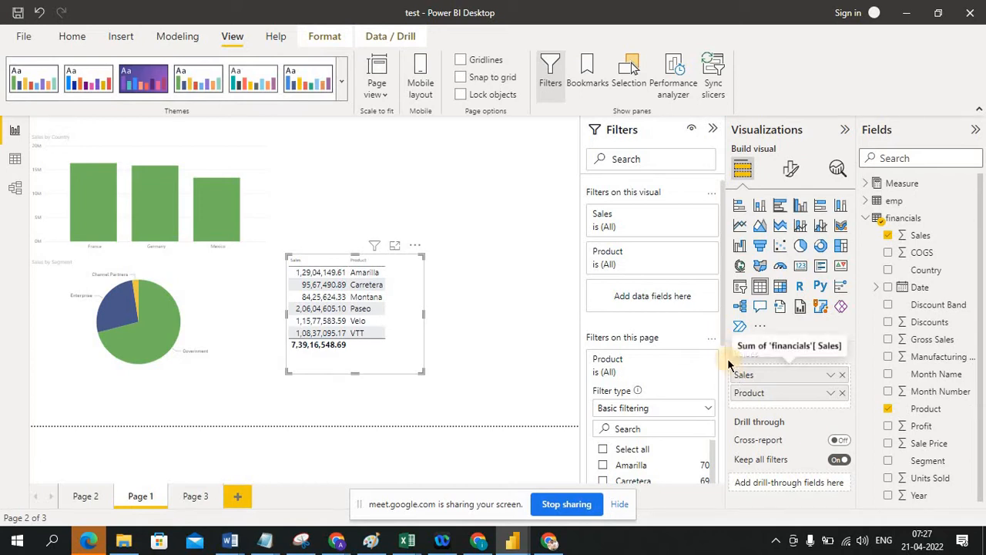
{"action": "left_click_drag", "start_coordinate": [723, 344], "coordinate": [730, 405]}
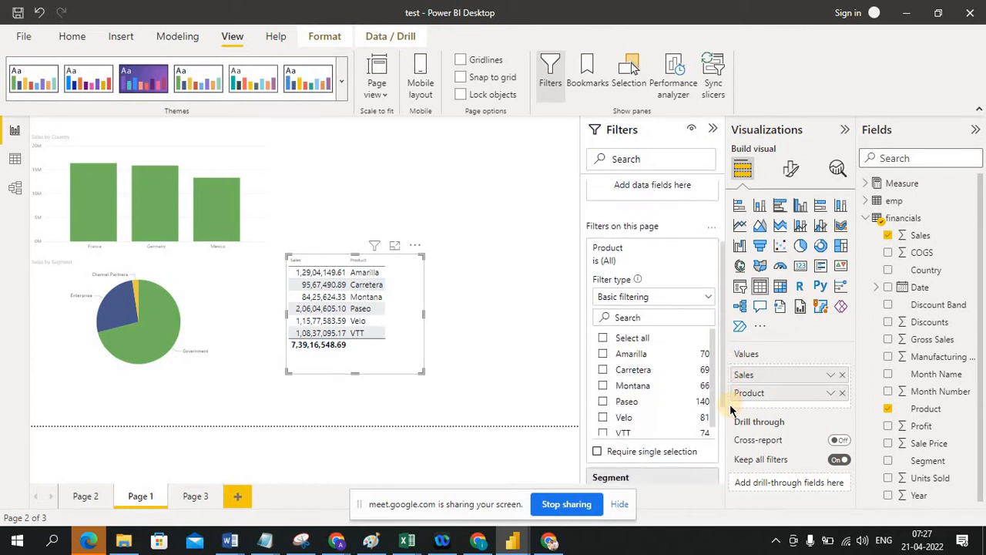
{"action": "left_click", "coordinate": [606, 356]}
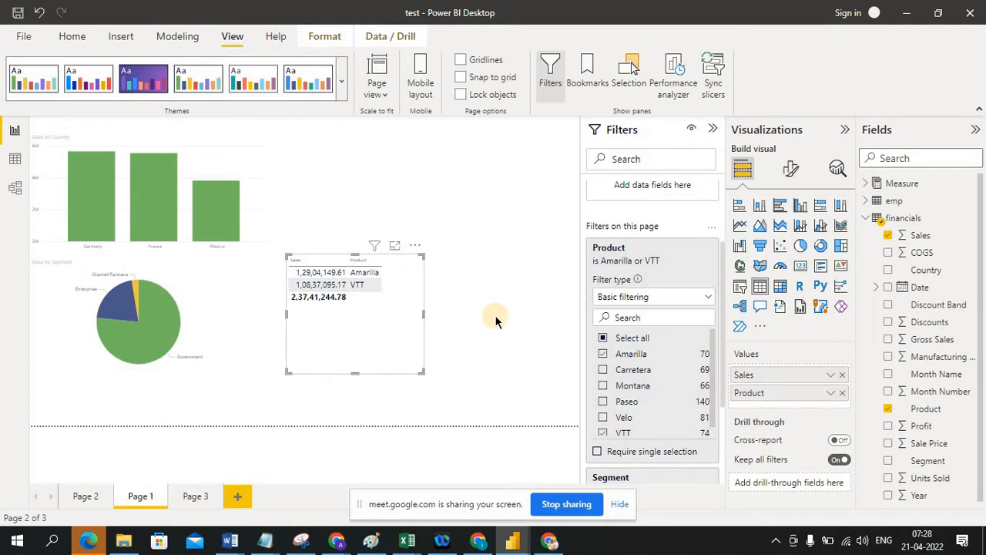
Collapse the page-level Product filter and examine the filters applied to the Sales by Country chart.
{"action": "left_click", "coordinate": [558, 322]}
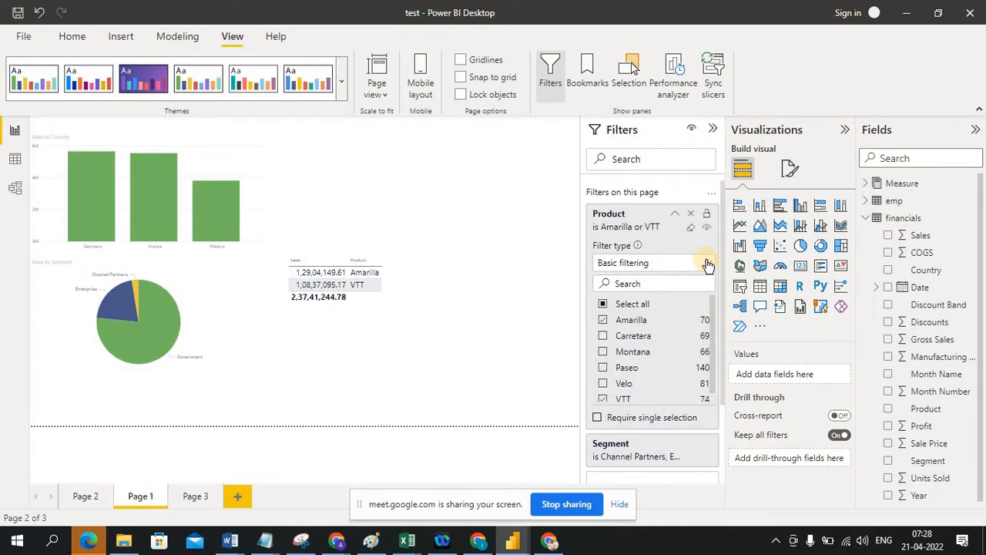
{"action": "left_click", "coordinate": [675, 213]}
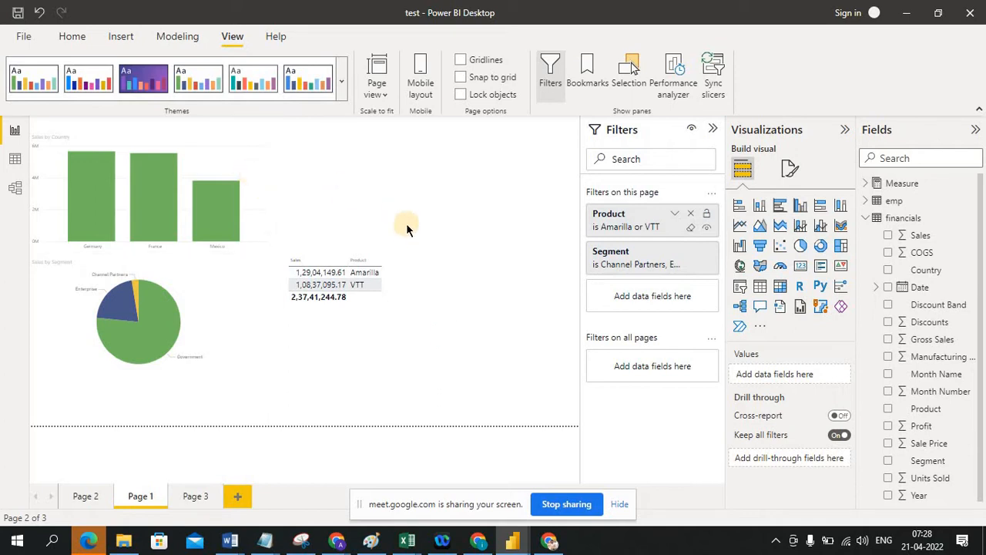
{"action": "left_click", "coordinate": [241, 160]}
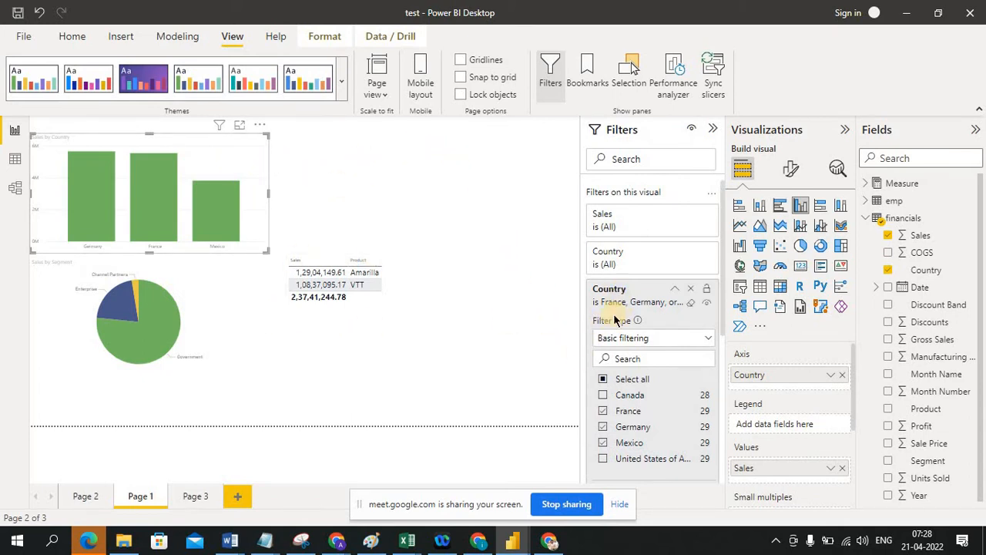
Copy the segment pie chart and the Sales and Product table from Page 1 onto Page 3.
{"action": "left_click", "coordinate": [193, 496]}
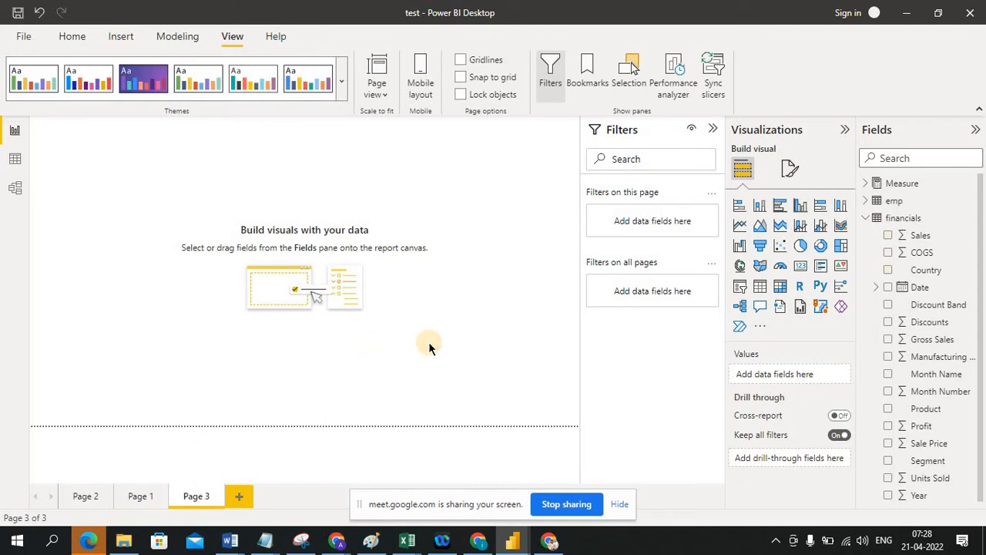
{"action": "left_click", "coordinate": [139, 497]}
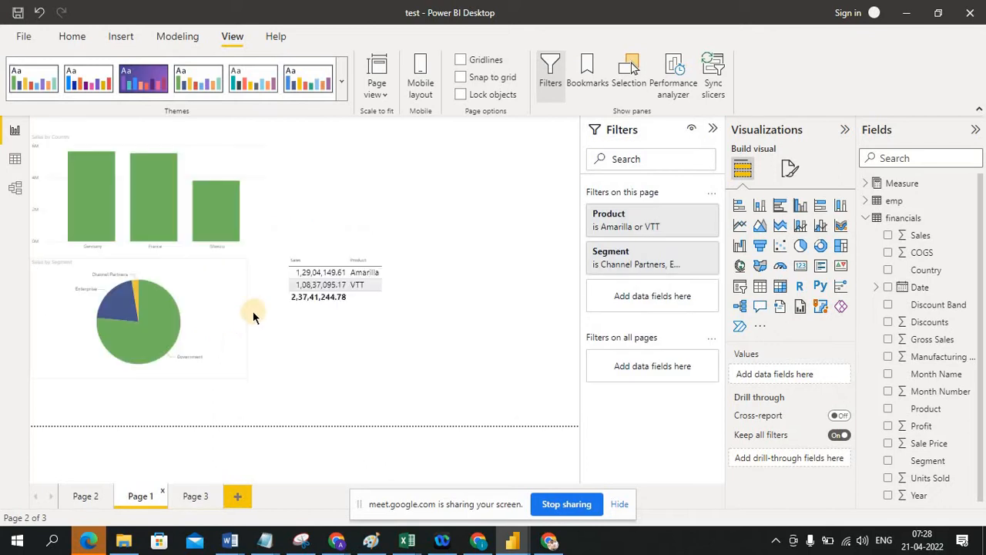
{"action": "left_click", "coordinate": [235, 295]}
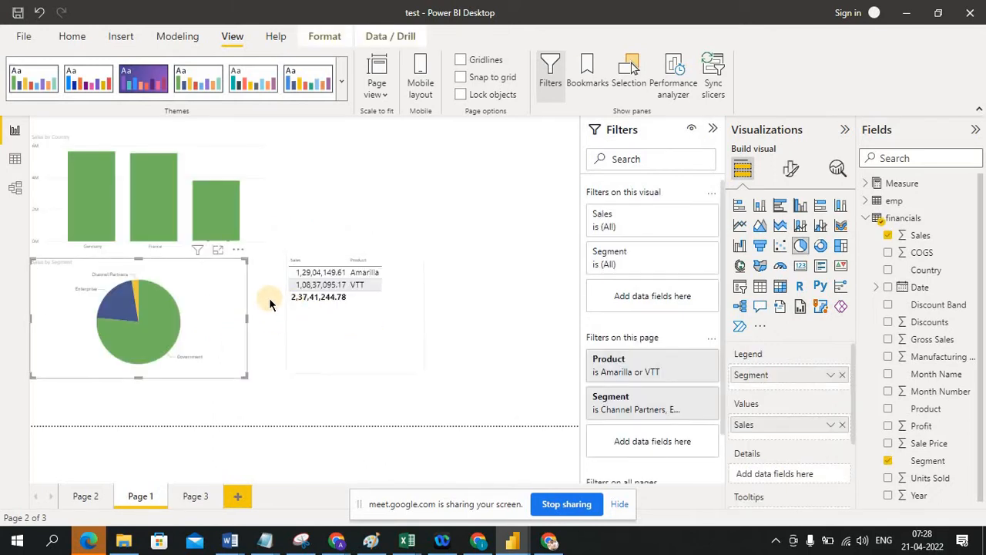
{"action": "left_click", "coordinate": [362, 334]}
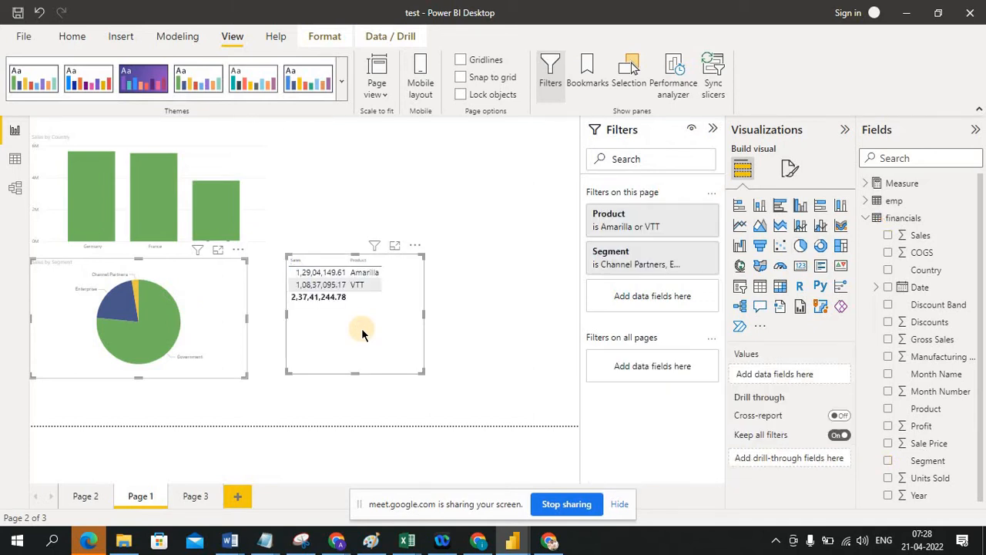
{"action": "left_click", "coordinate": [195, 497]}
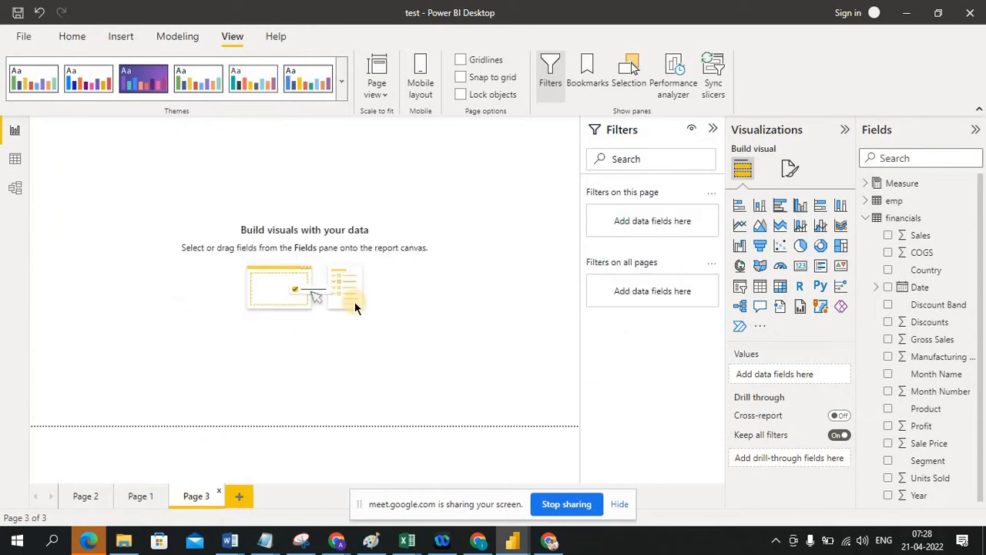
{"action": "key", "text": "ctrl+v"}
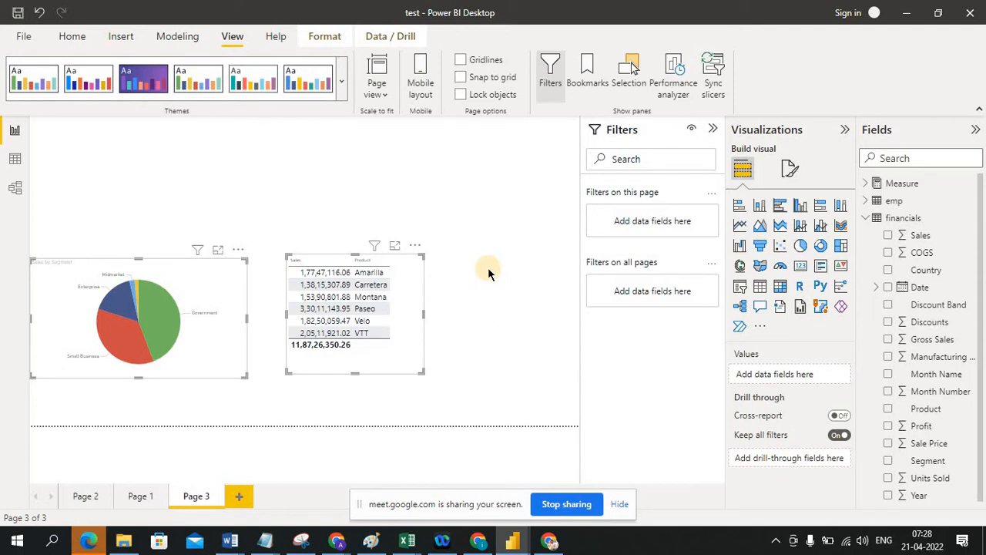
Compare the visuals on Pages 1 and 3, and on Page 1 shift the product table slightly down and narrow it.
{"action": "left_click", "coordinate": [137, 496]}
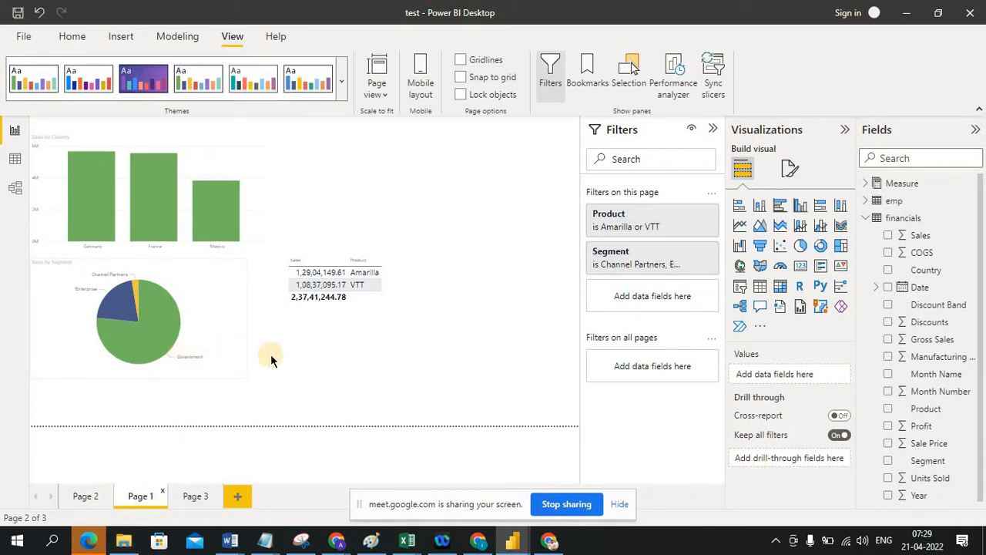
{"action": "left_click", "coordinate": [194, 496]}
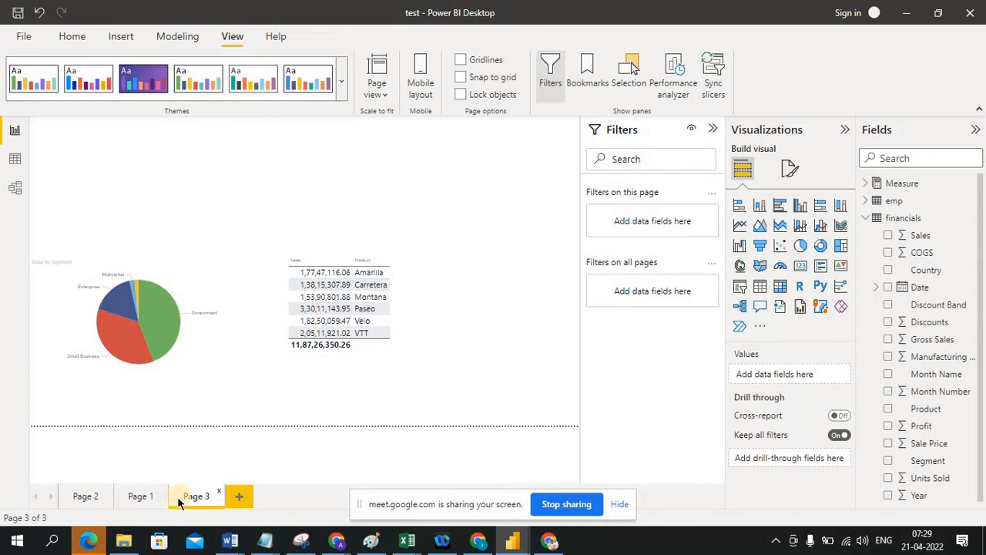
{"action": "left_click", "coordinate": [141, 496]}
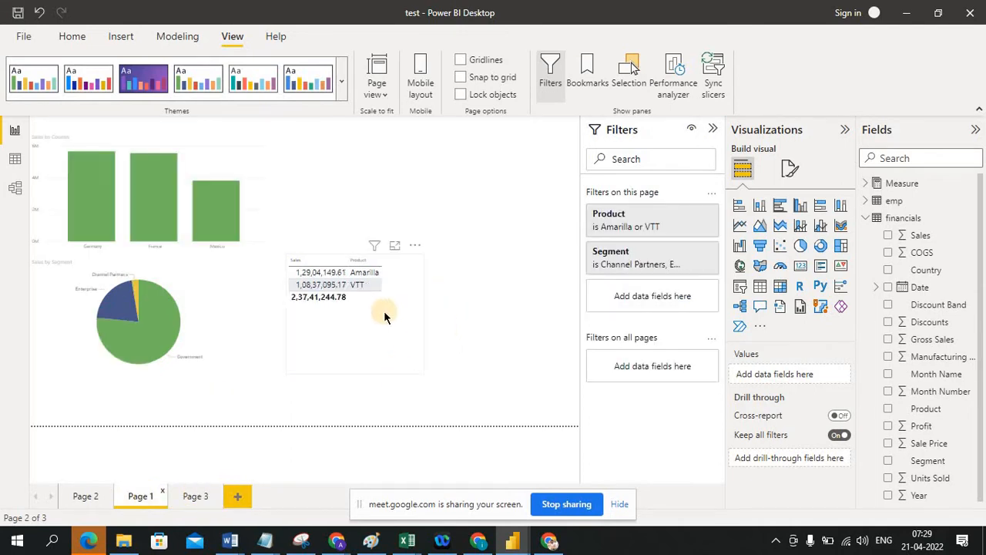
{"action": "left_click_drag", "start_coordinate": [384, 310], "coordinate": [388, 343]}
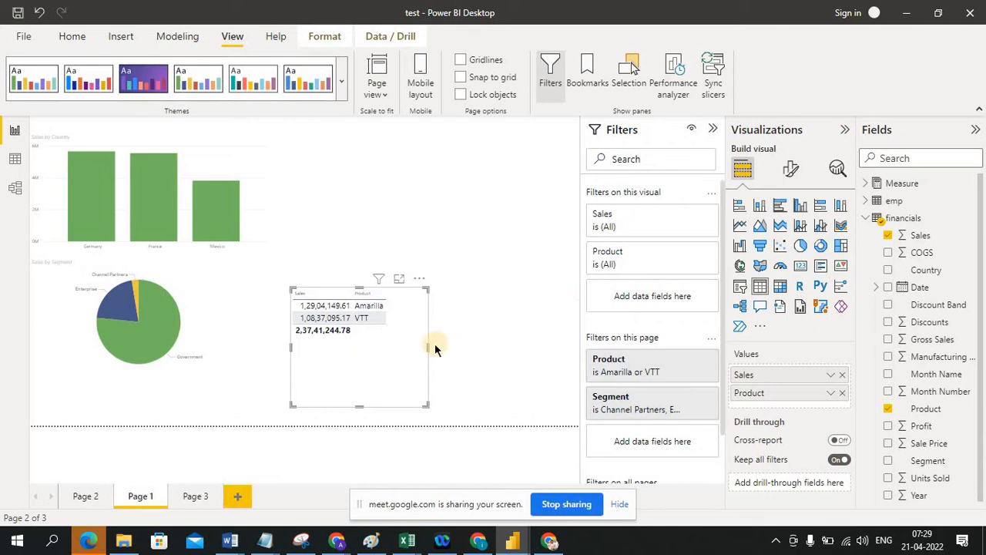
{"action": "left_click_drag", "start_coordinate": [407, 348], "coordinate": [404, 345]}
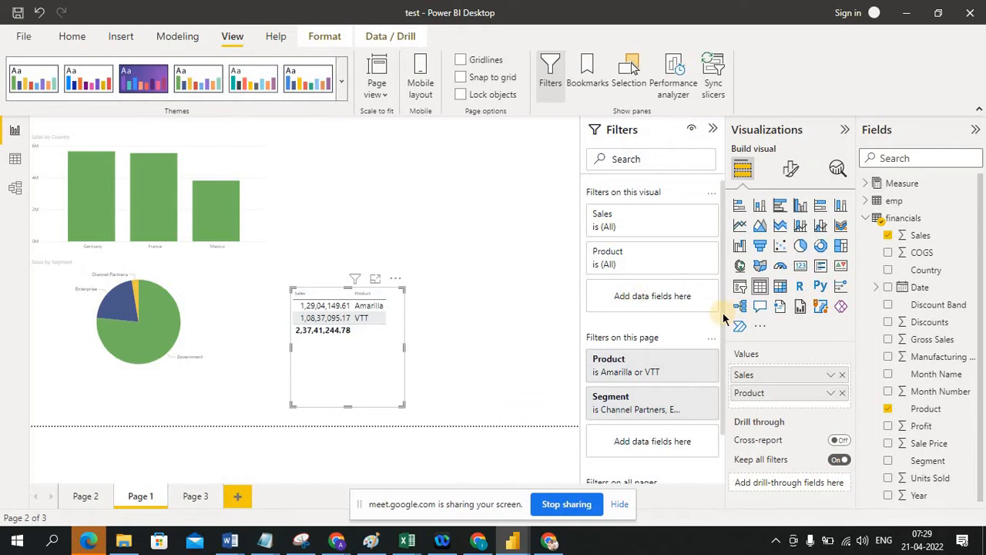
Add a Year slicer in the empty area above the product table on Page 1 and set it to the List style.
{"action": "left_click_drag", "start_coordinate": [723, 316], "coordinate": [745, 386]}
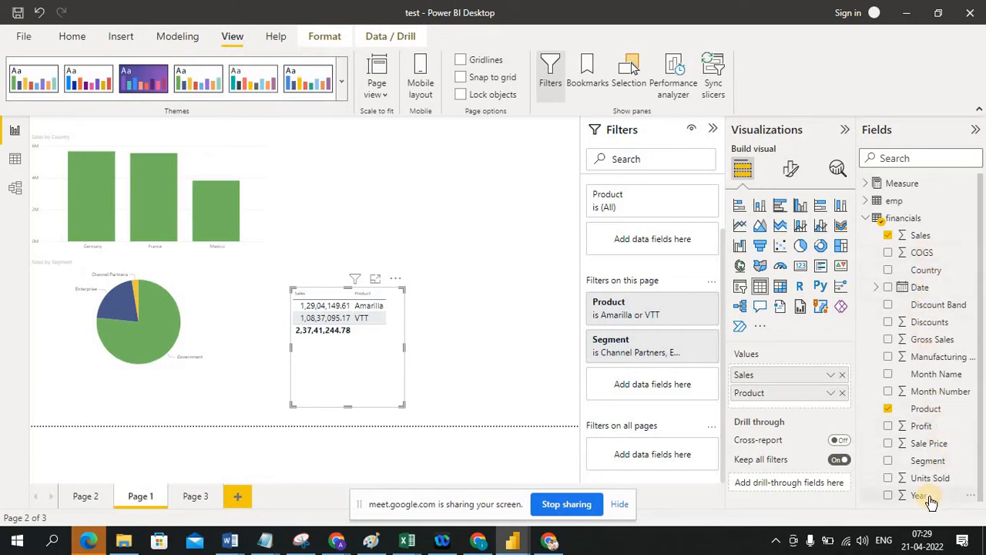
{"action": "left_click_drag", "start_coordinate": [930, 499], "coordinate": [522, 189]}
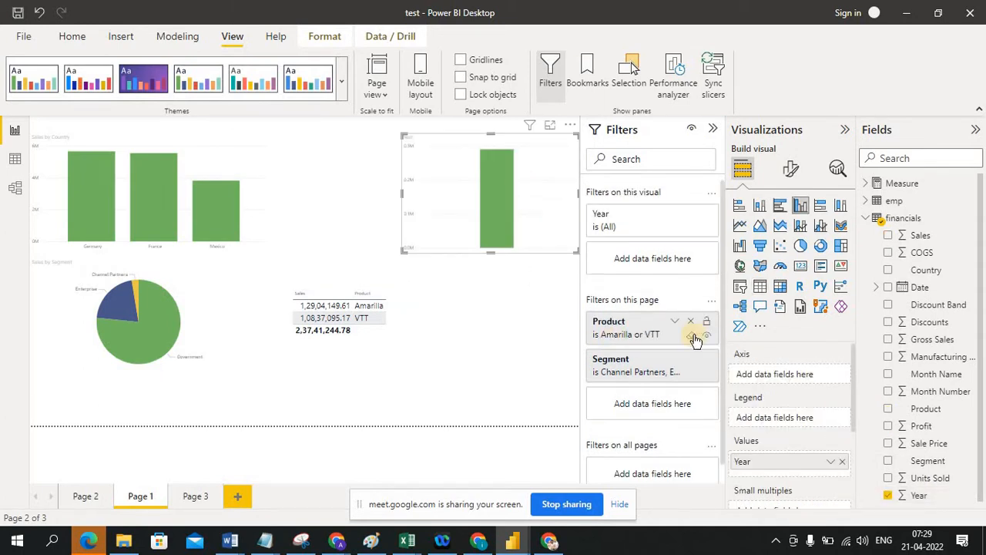
{"action": "left_click", "coordinate": [741, 288]}
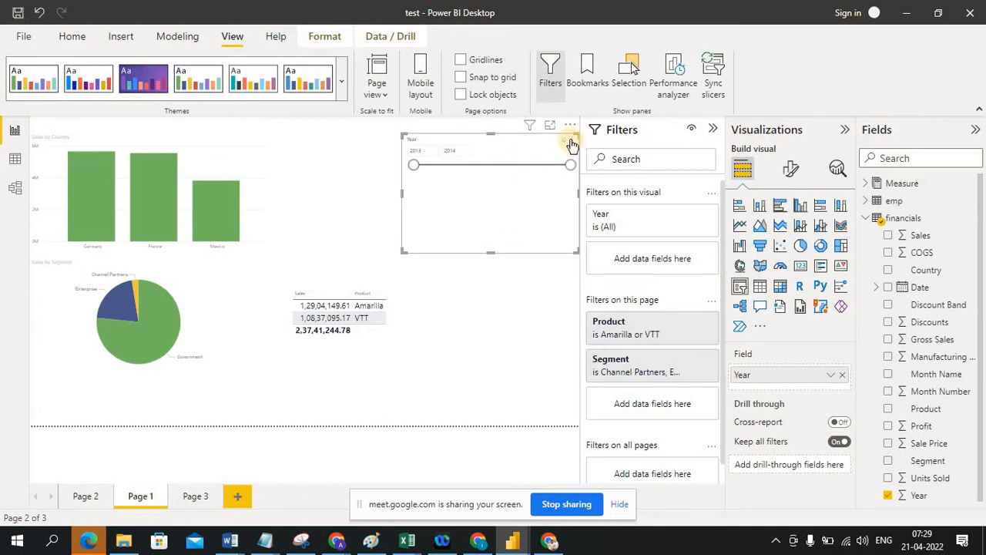
{"action": "left_click", "coordinate": [570, 143]}
{"action": "left_click", "coordinate": [547, 319]}
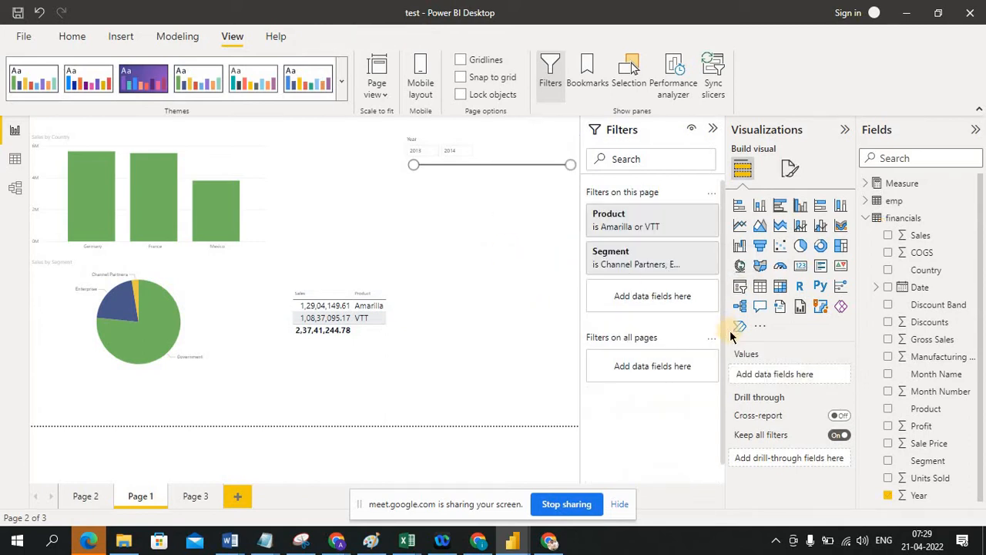
{"action": "left_click", "coordinate": [524, 198]}
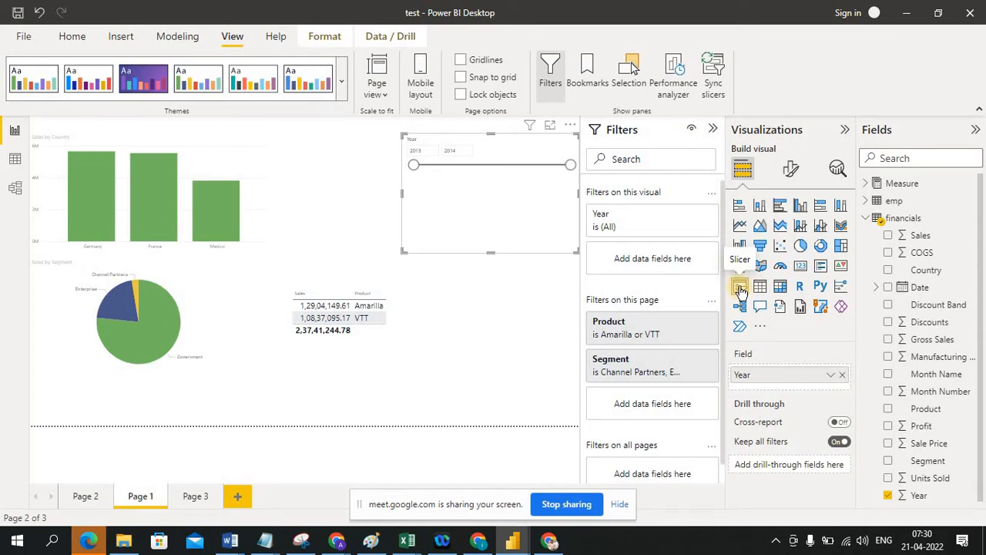
{"action": "left_click", "coordinate": [574, 140]}
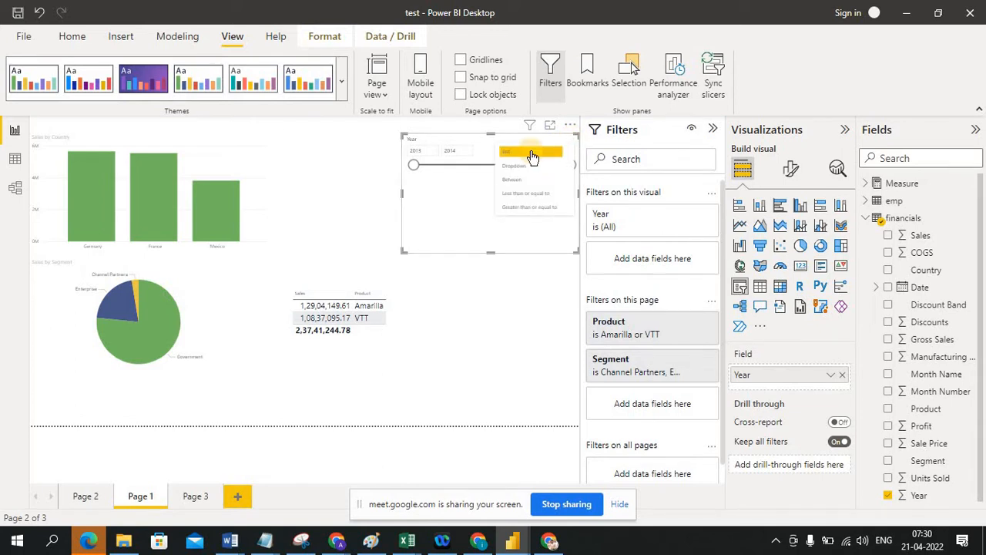
{"action": "left_click", "coordinate": [531, 157]}
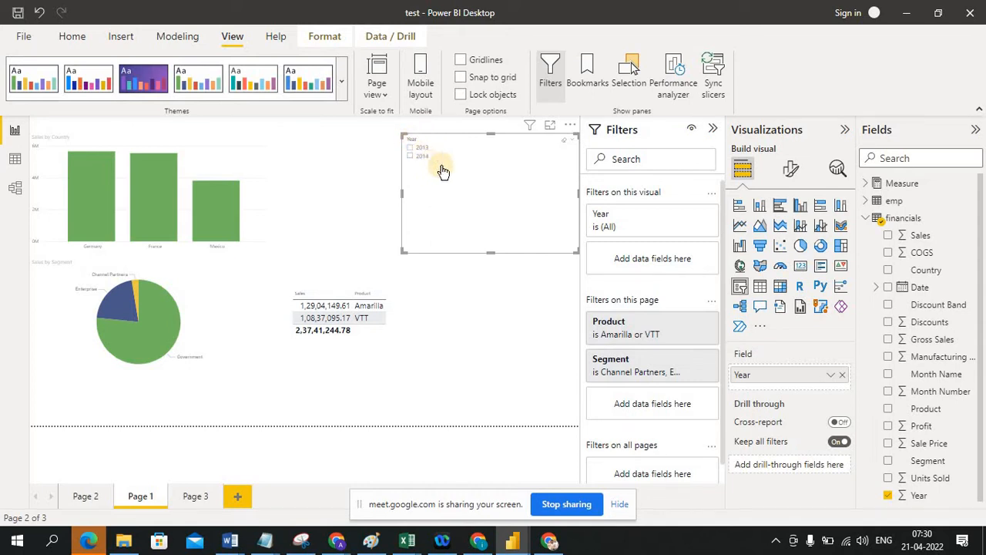
Set the font size of the Year slicer's values to 14.
{"action": "left_click", "coordinate": [790, 171]}
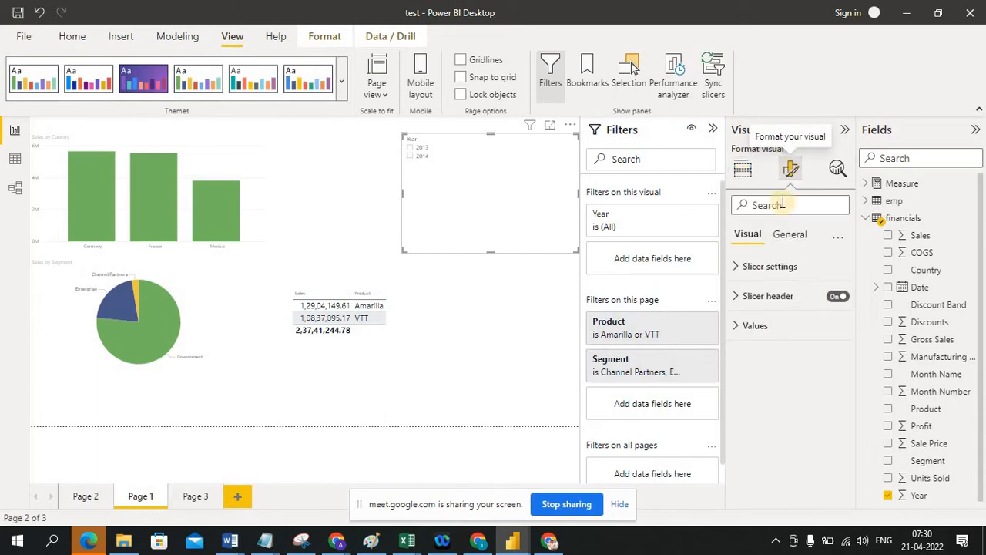
{"action": "left_click", "coordinate": [741, 325]}
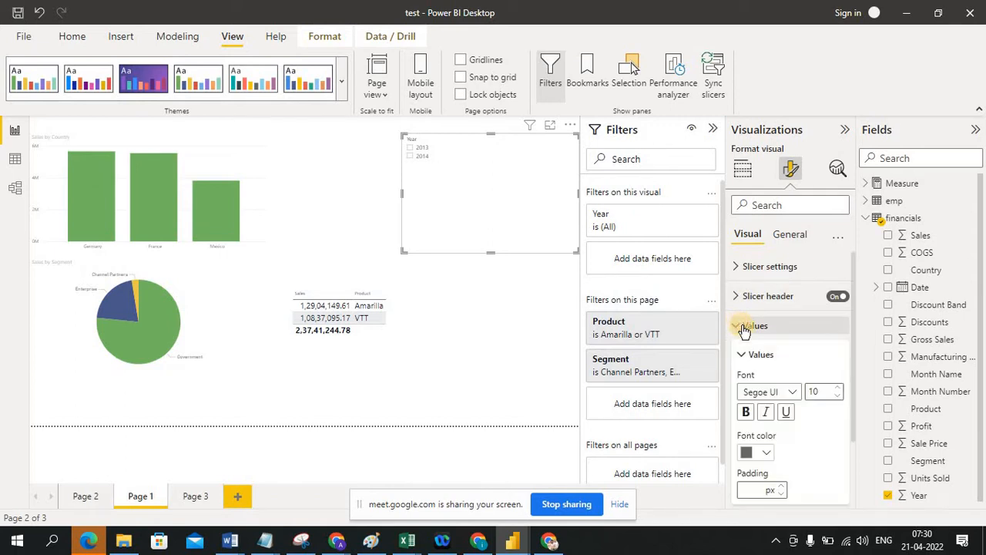
{"action": "double_click", "coordinate": [838, 389]}
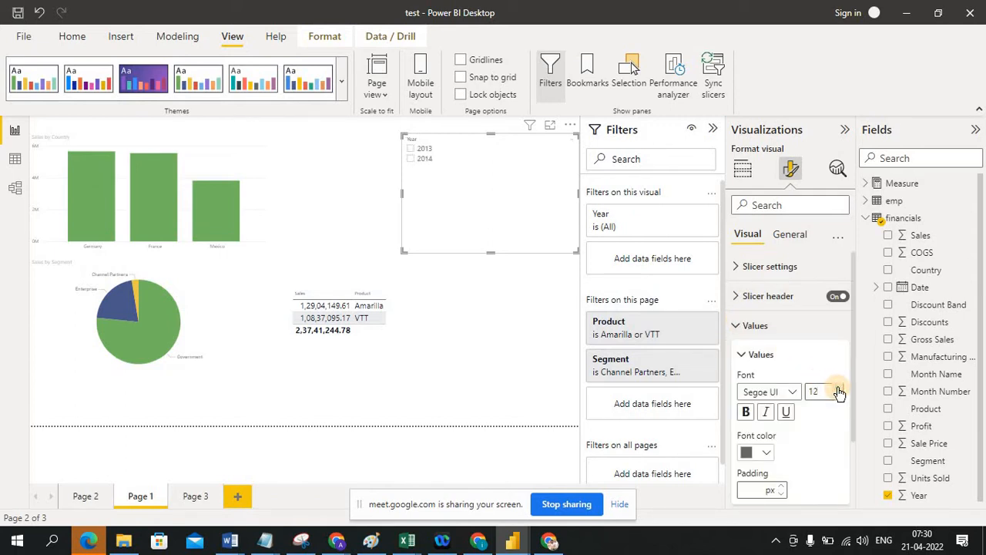
{"action": "double_click", "coordinate": [838, 390]}
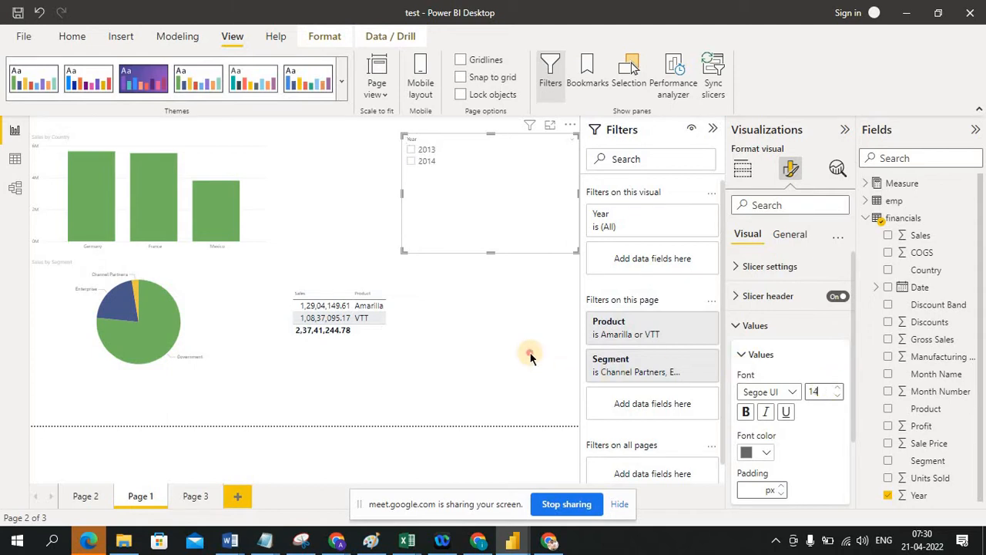
{"action": "left_click", "coordinate": [529, 351]}
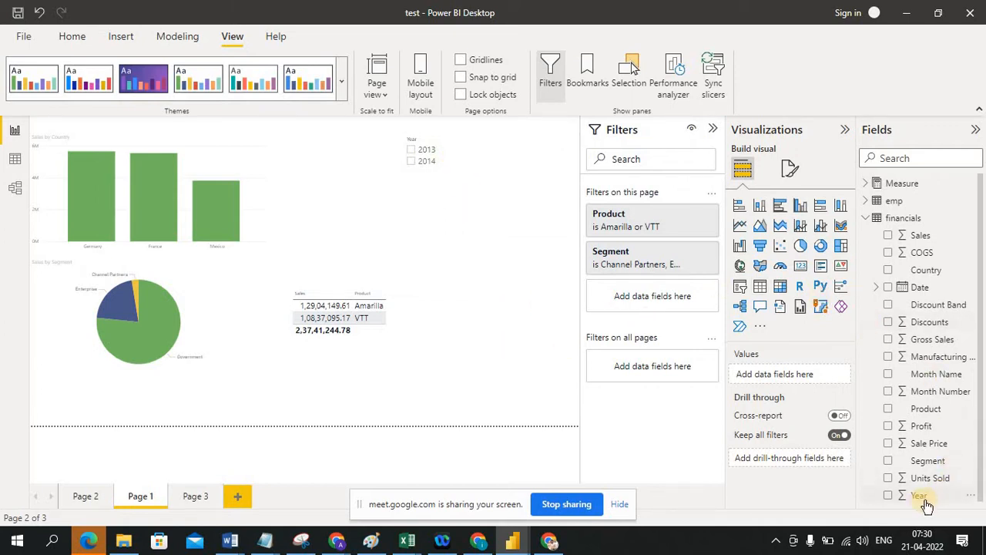
Add Year as a filter on all pages and select 2013 in the Page 1 Year slicer.
{"action": "left_click_drag", "start_coordinate": [926, 500], "coordinate": [656, 369]}
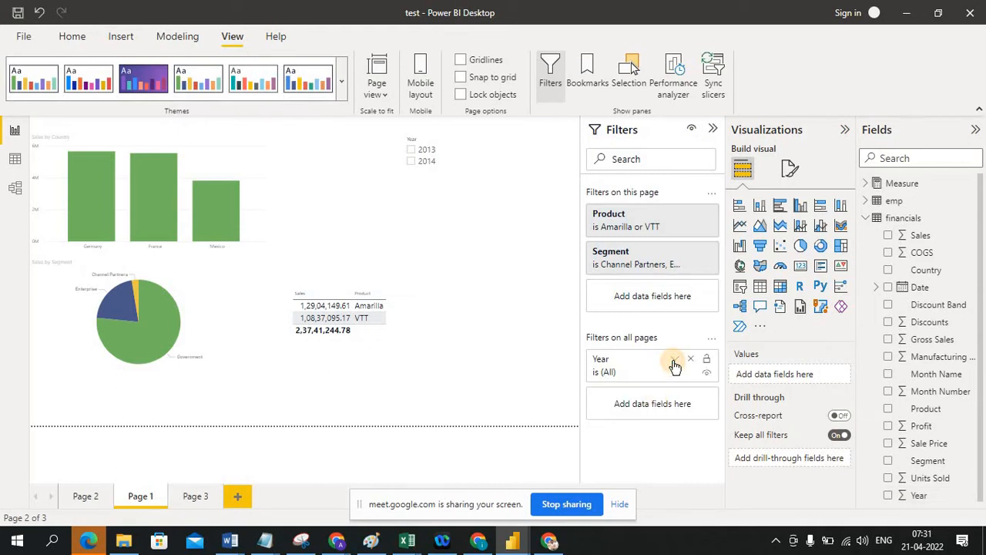
{"action": "left_click", "coordinate": [674, 361]}
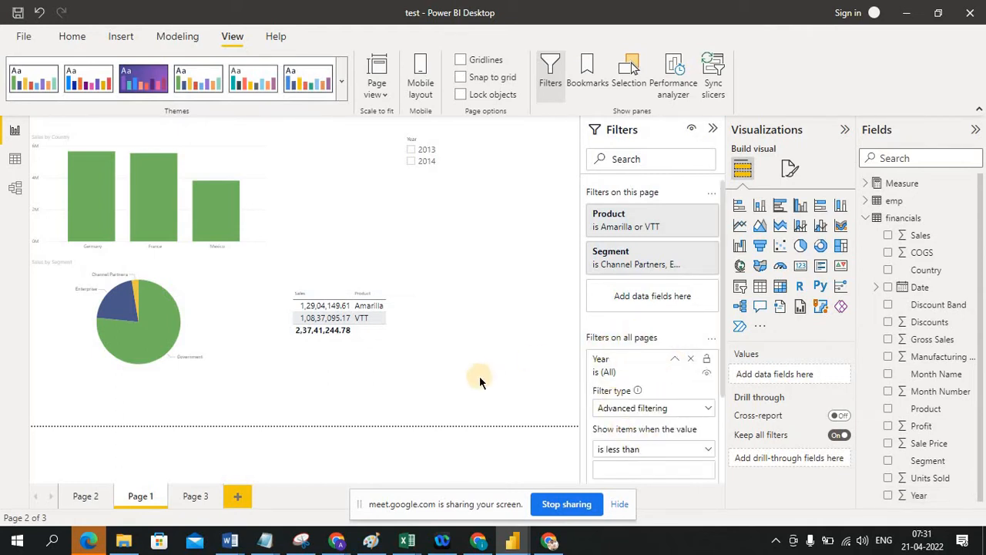
{"action": "left_click", "coordinate": [675, 360]}
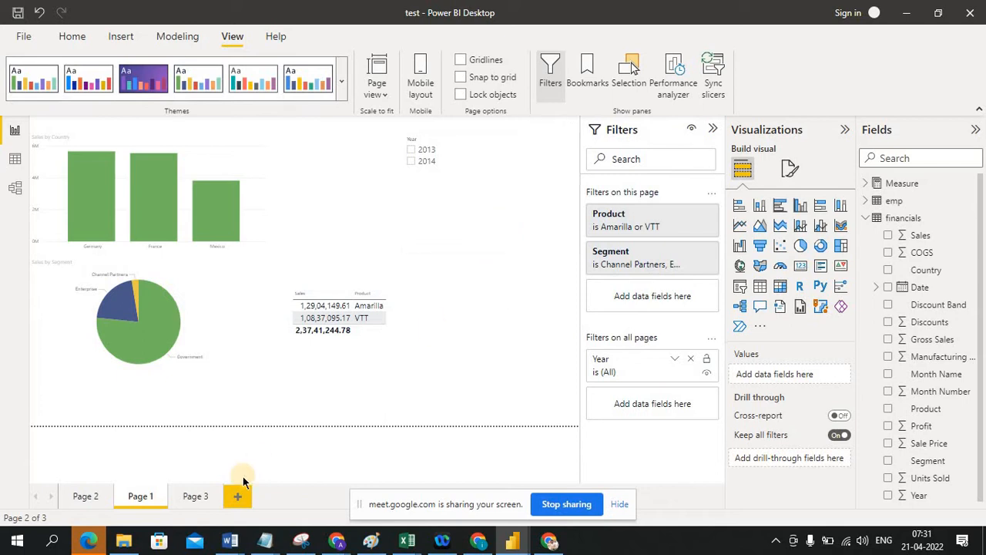
{"action": "left_click", "coordinate": [414, 156]}
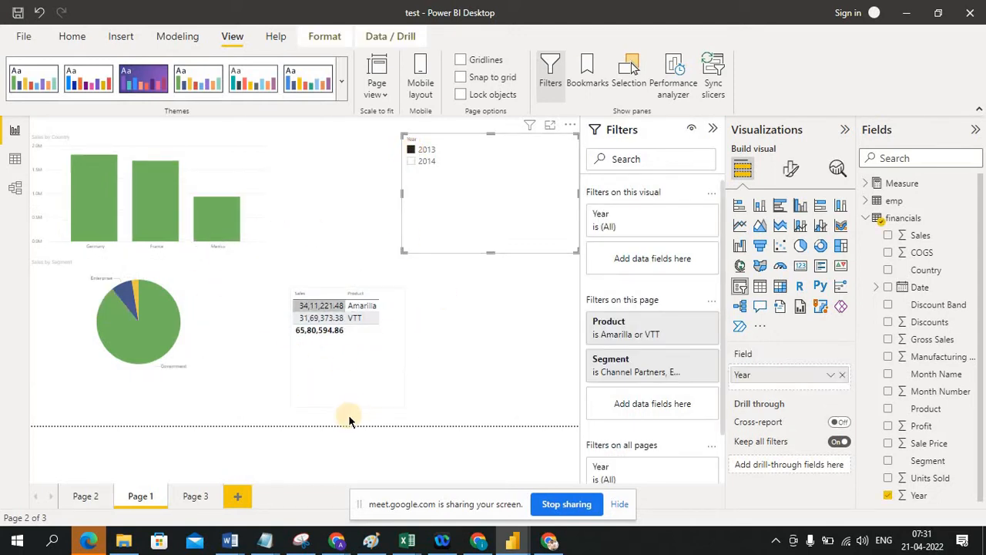
Add a Year slicer beside the product table on Page 3 and set it to the List style.
{"action": "left_click", "coordinate": [193, 496]}
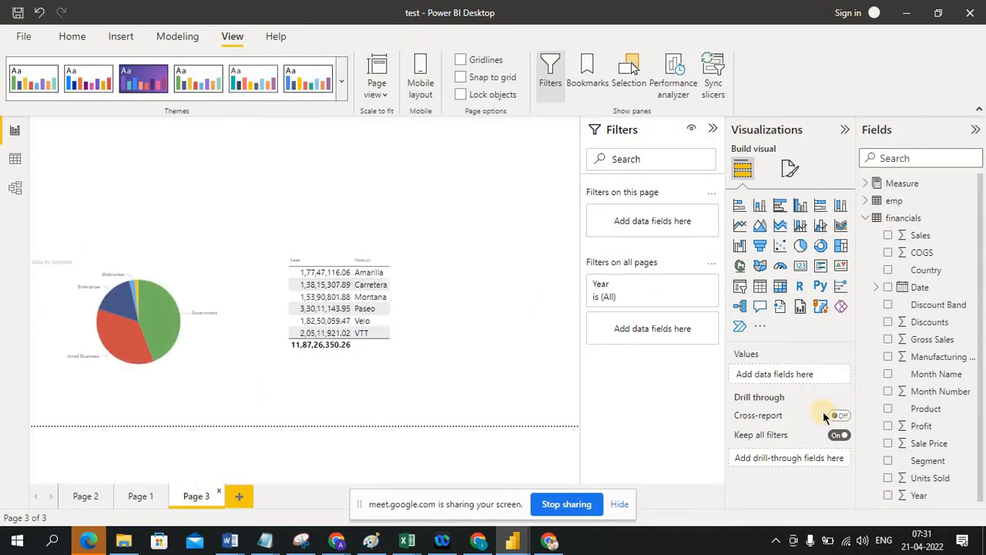
{"action": "left_click_drag", "start_coordinate": [918, 497], "coordinate": [504, 189]}
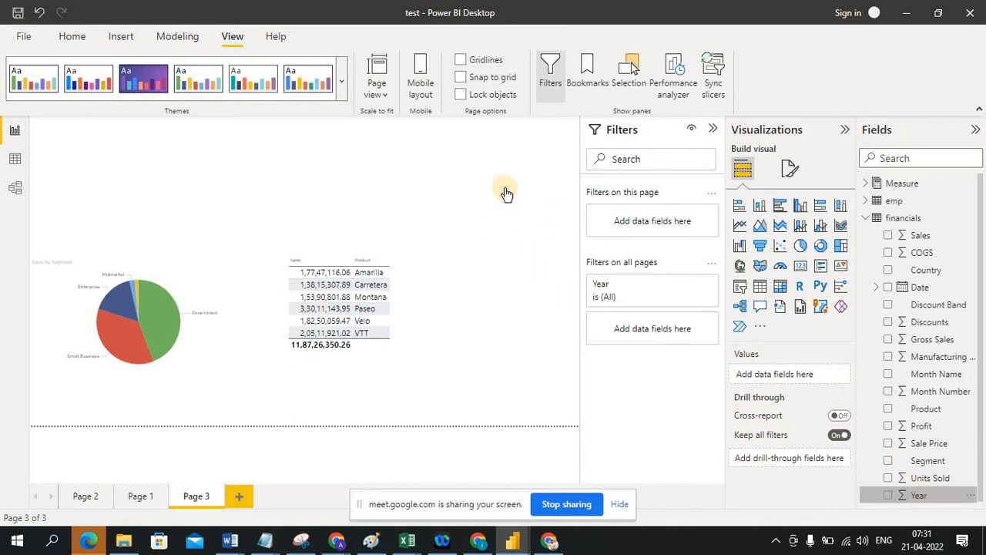
{"action": "left_click", "coordinate": [740, 288]}
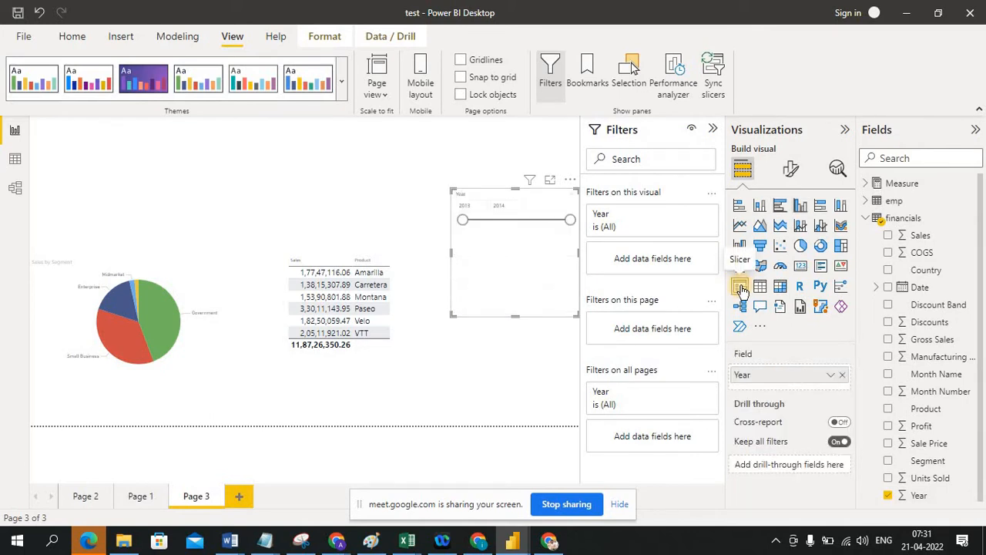
{"action": "left_click", "coordinate": [570, 200]}
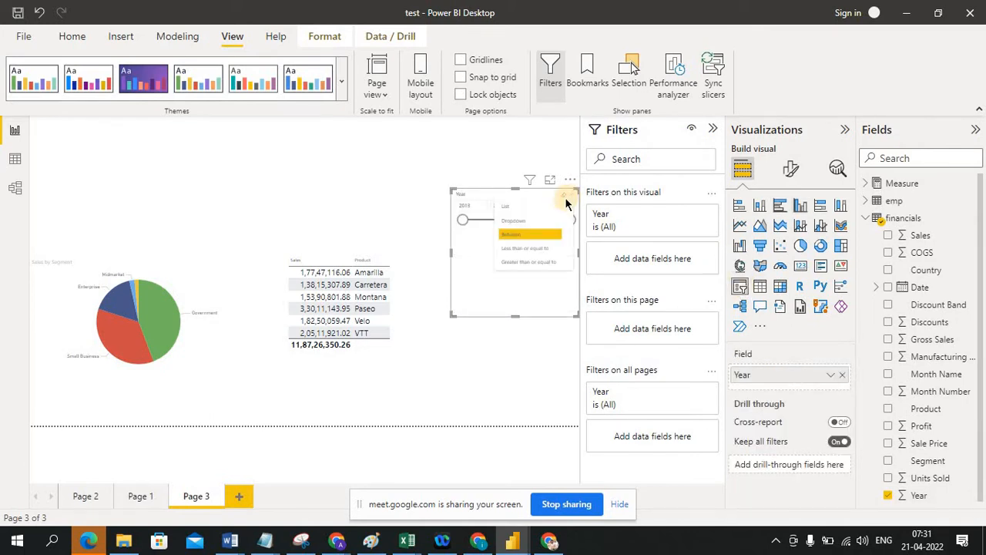
{"action": "left_click", "coordinate": [525, 211]}
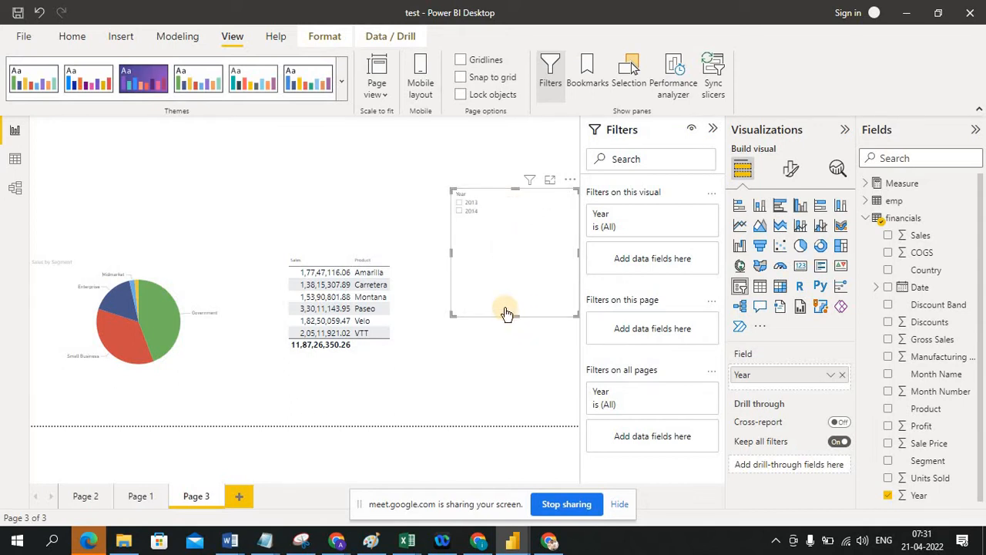
Reduce the height of the Year slicer on Page 3 and widen the Filters pane.
{"action": "left_click_drag", "start_coordinate": [513, 315], "coordinate": [490, 257]}
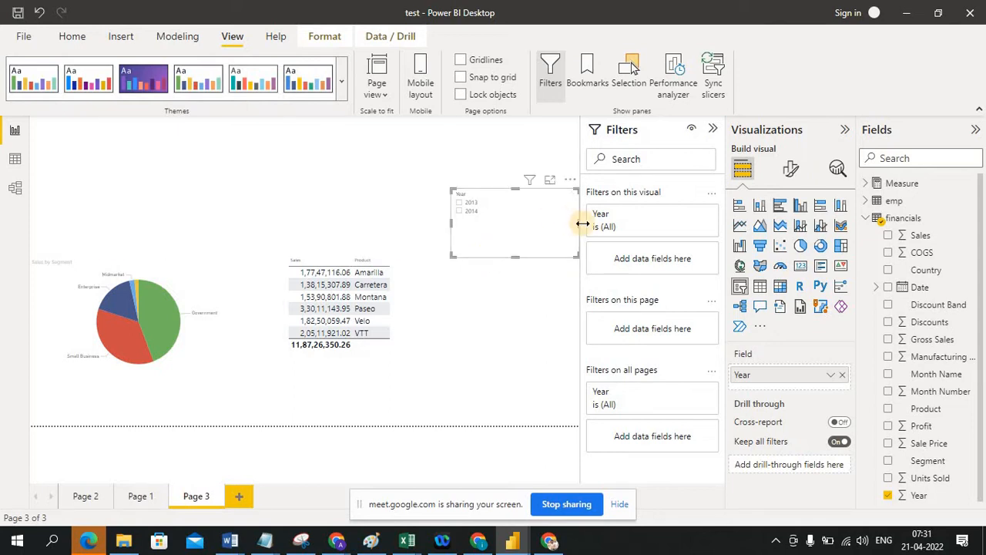
{"action": "left_click_drag", "start_coordinate": [582, 223], "coordinate": [540, 229]}
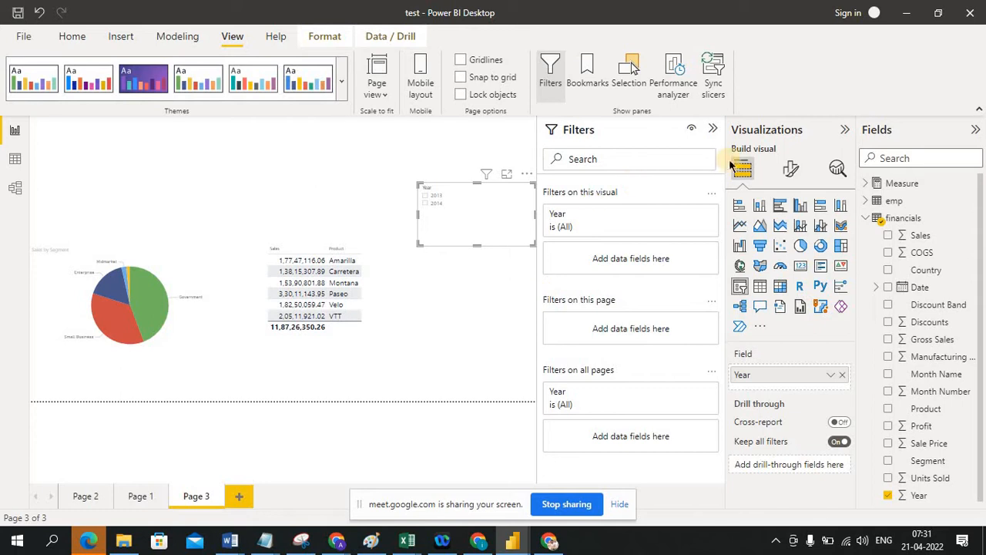
Compare the visuals on Page 1 and Page 3 and clear 2013 in the Page 1 Year slicer.
{"action": "left_click", "coordinate": [134, 501]}
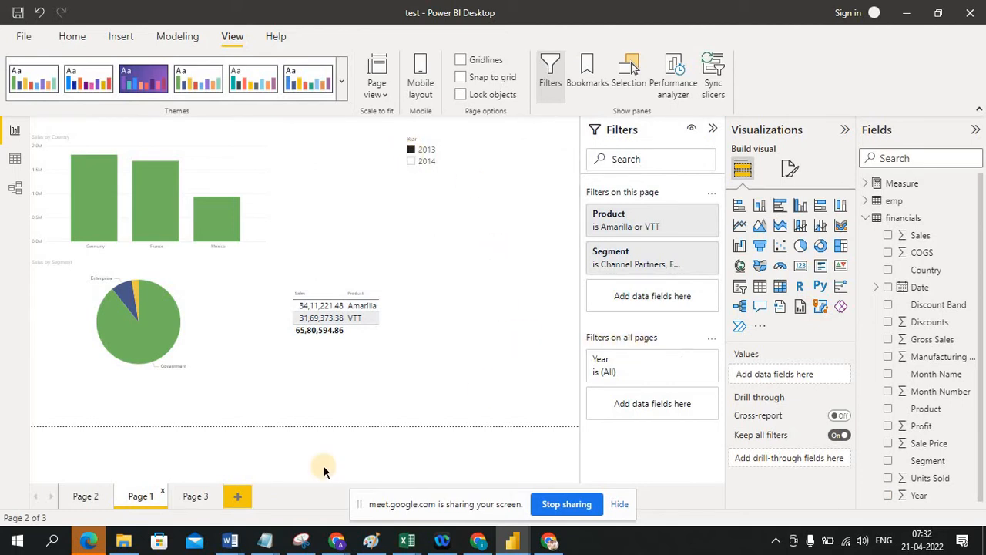
{"action": "left_click", "coordinate": [193, 497]}
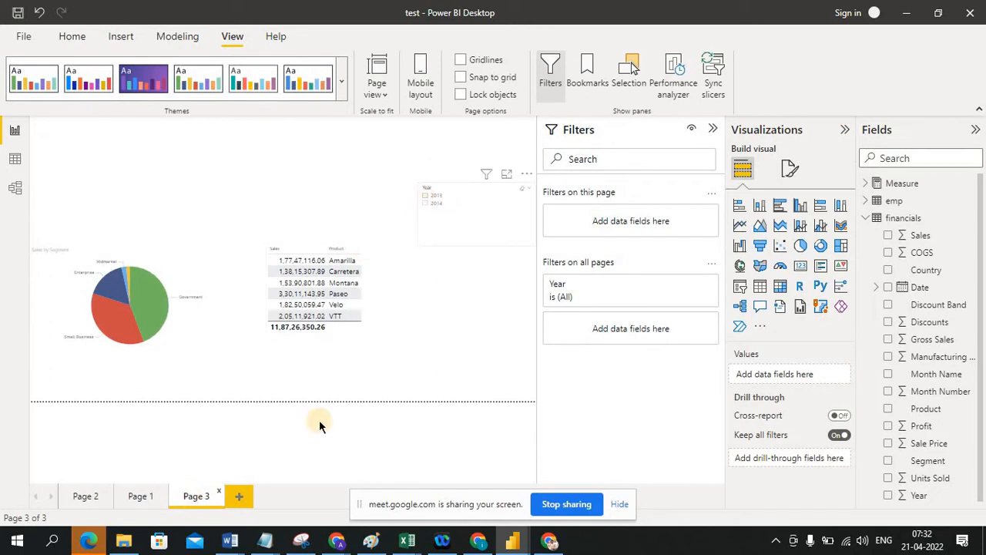
{"action": "left_click", "coordinate": [137, 497]}
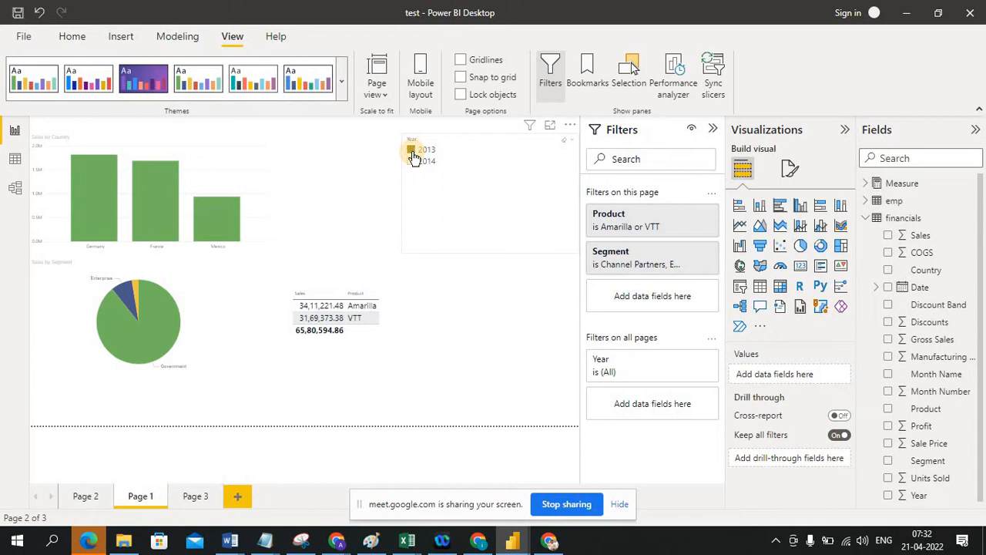
{"action": "left_click", "coordinate": [414, 154]}
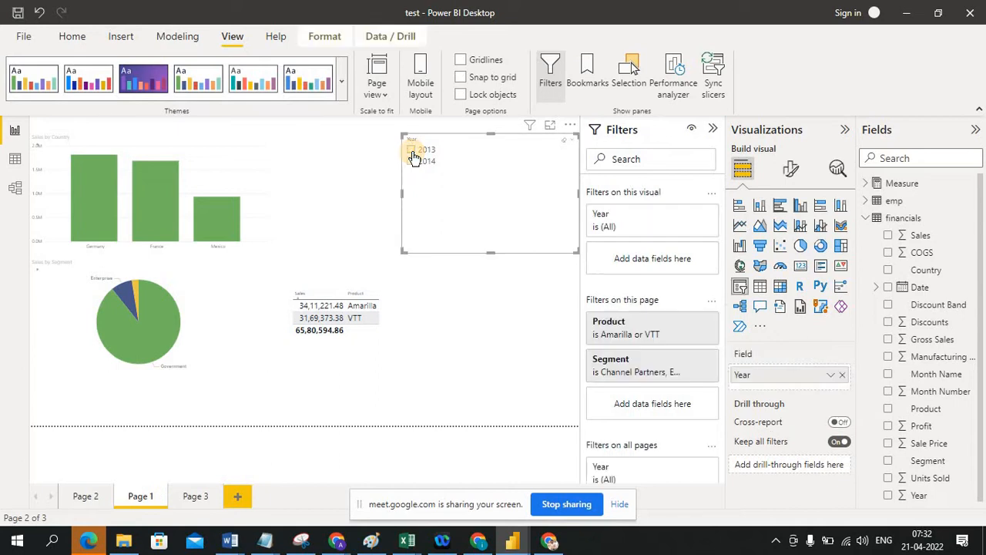
Check the all-pages Year filter on Pages 1 and 3 and select 2014 in the Page 3 Year slicer.
{"action": "left_click", "coordinate": [194, 499]}
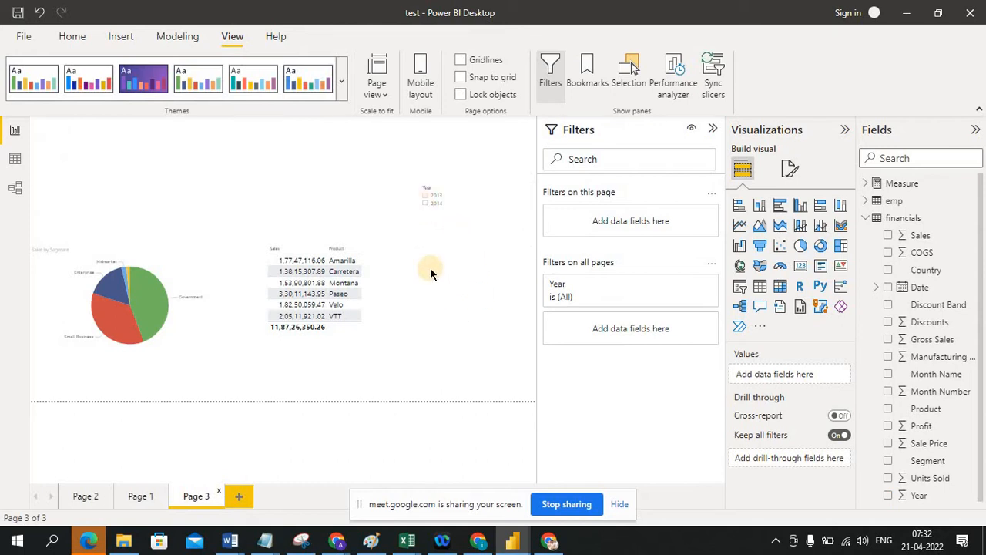
{"action": "left_click", "coordinate": [141, 495]}
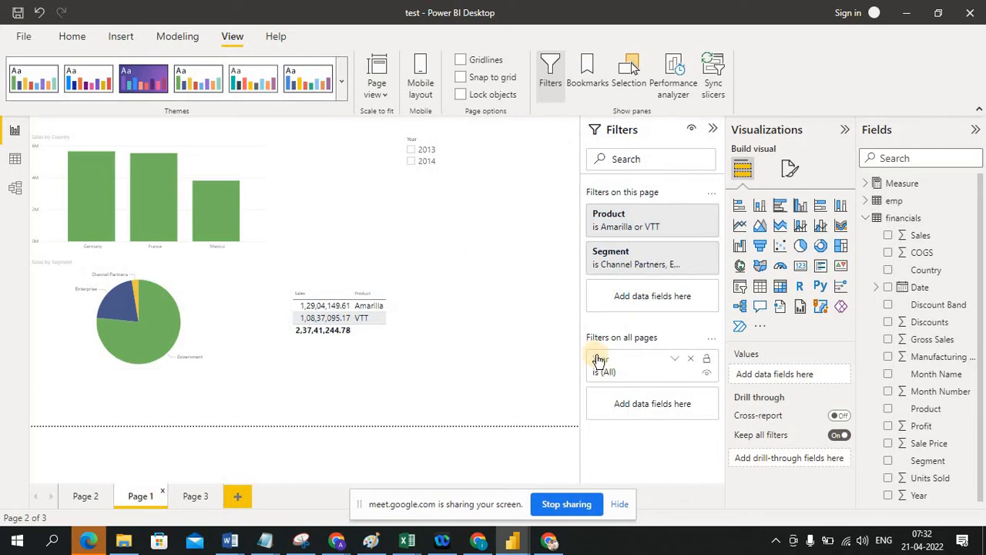
{"action": "left_click", "coordinate": [193, 505]}
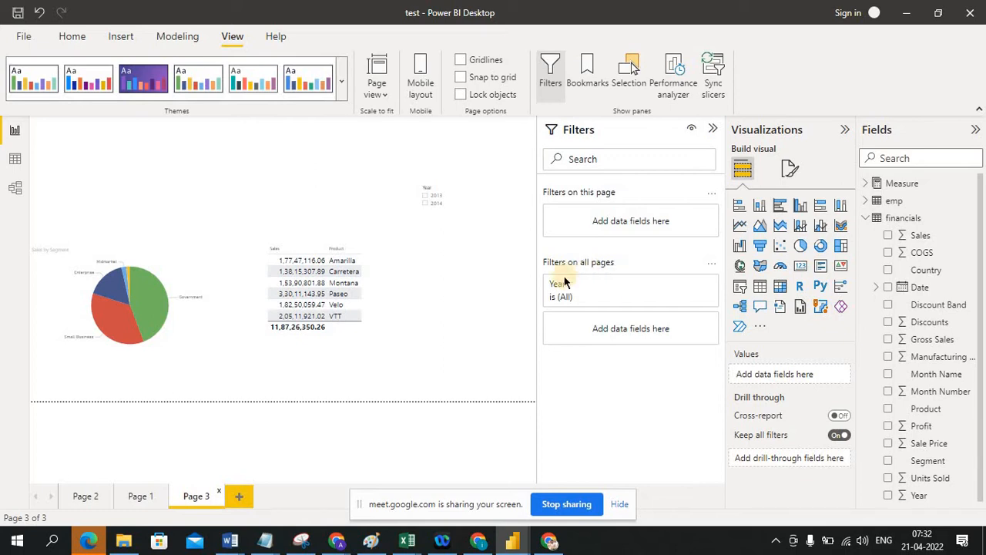
{"action": "left_click", "coordinate": [427, 206]}
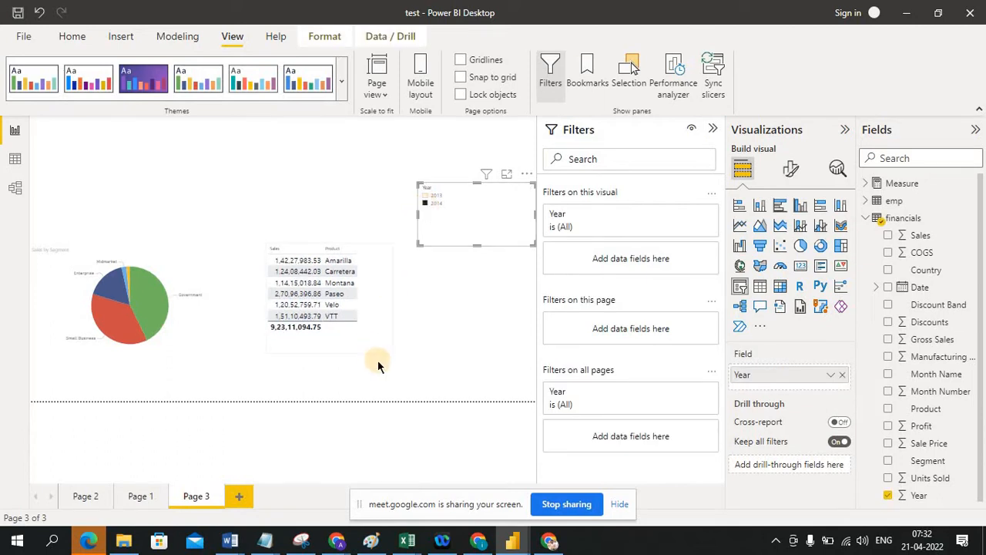
Compare the charts and product tables on Page 1 and Page 3 for the effect of the 2014 selection.
{"action": "left_click", "coordinate": [133, 499]}
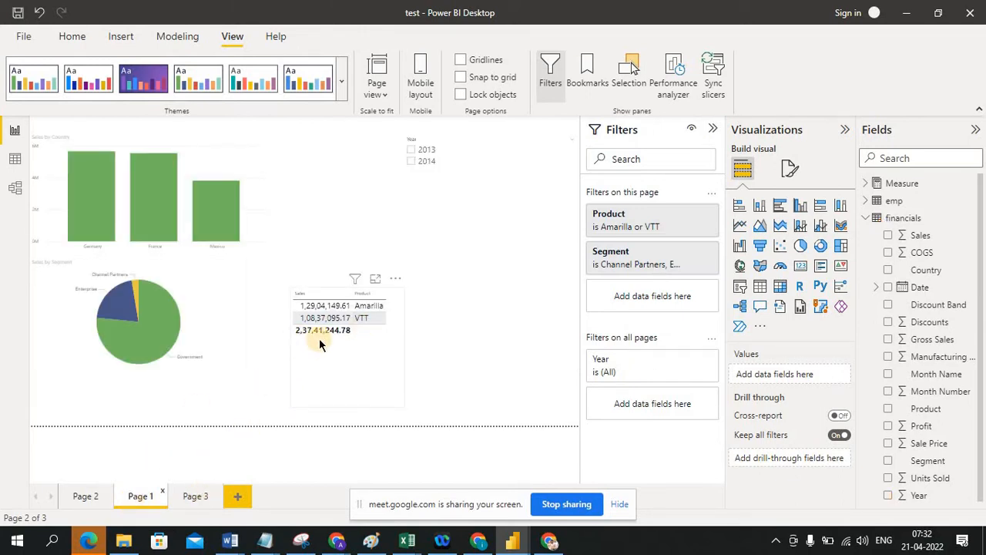
{"action": "left_click", "coordinate": [192, 498]}
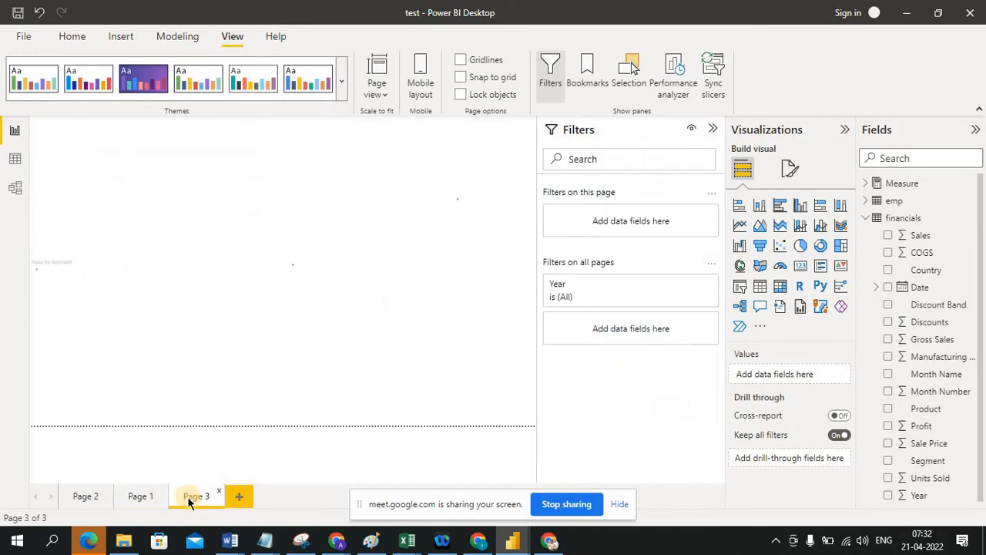
{"action": "left_click", "coordinate": [138, 493]}
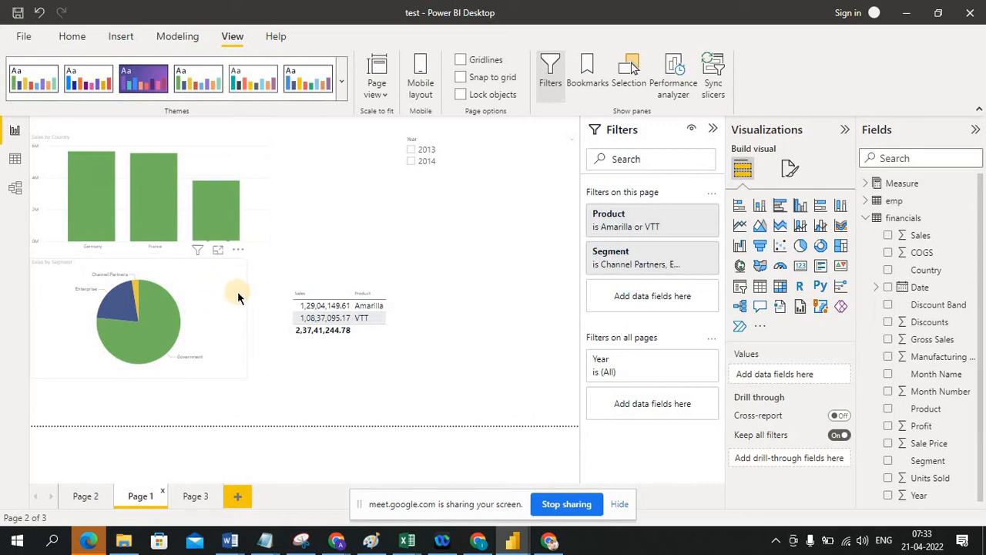
{"action": "left_click", "coordinate": [193, 497]}
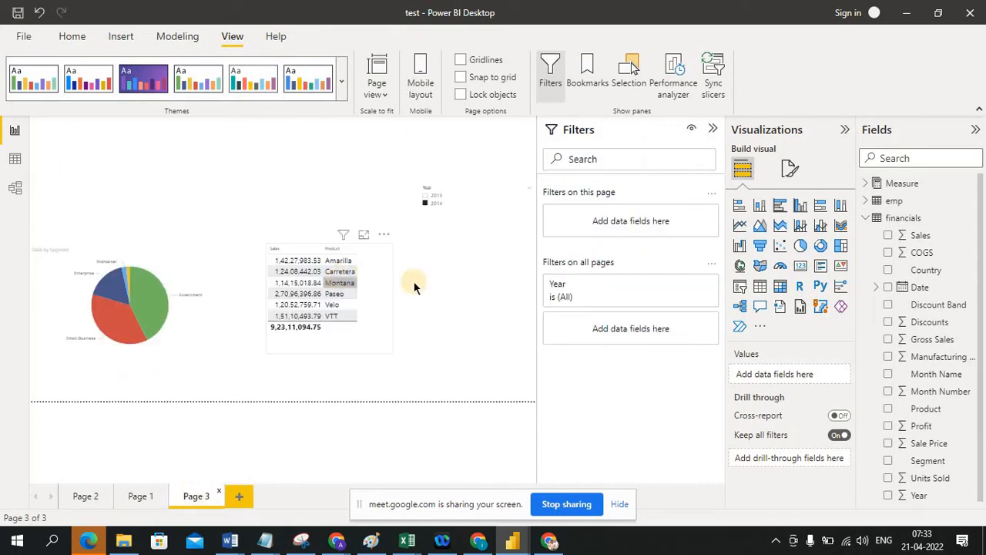
Add a new report page with an enlarged stacked bar chart using the Sales and Year fields.
{"action": "left_click", "coordinate": [240, 498]}
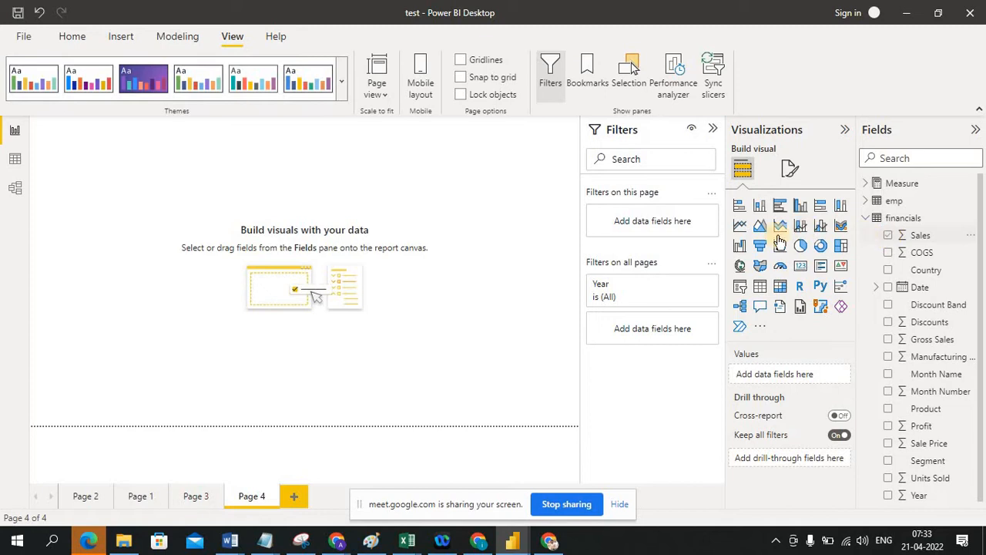
{"action": "left_click", "coordinate": [740, 207]}
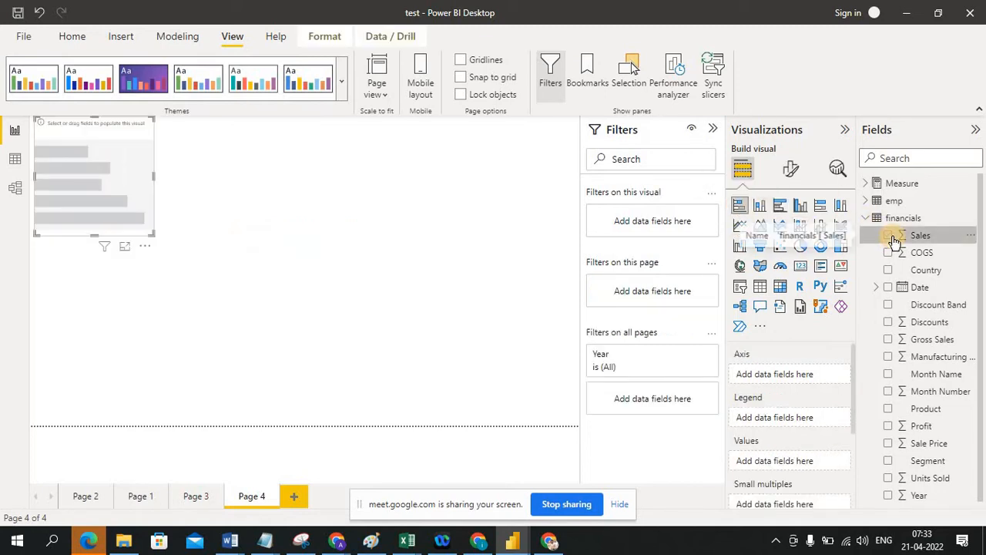
{"action": "left_click", "coordinate": [888, 237]}
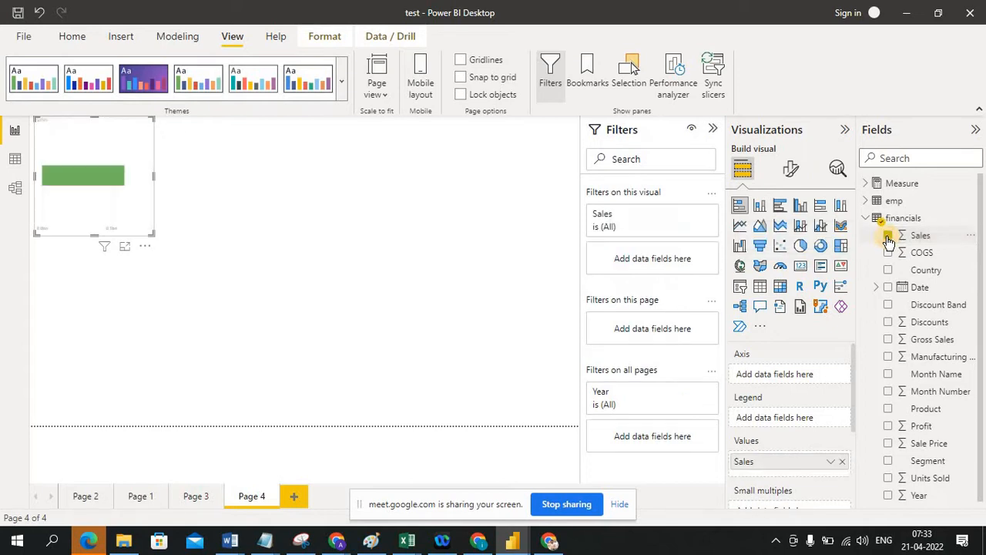
{"action": "left_click", "coordinate": [890, 496]}
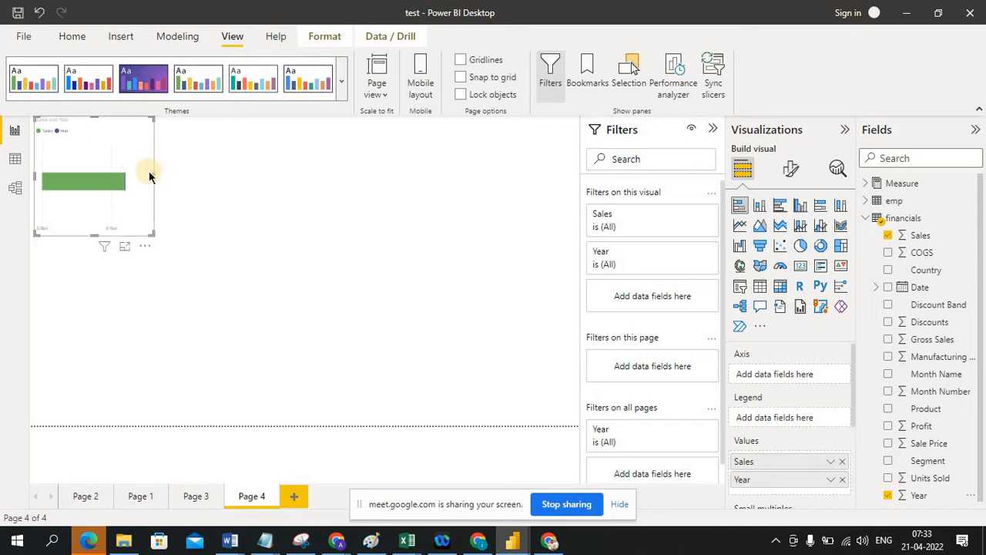
{"action": "left_click_drag", "start_coordinate": [152, 178], "coordinate": [312, 162]}
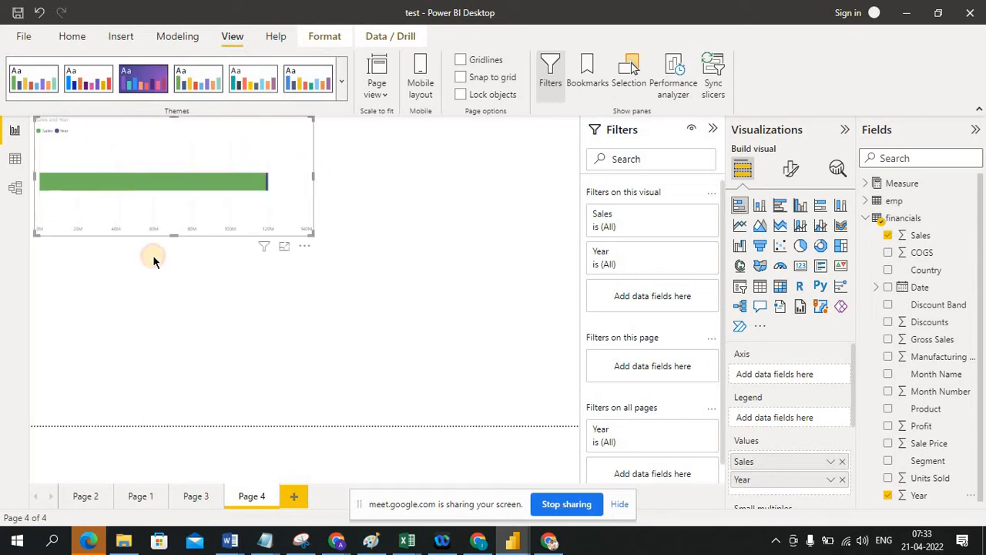
{"action": "left_click_drag", "start_coordinate": [174, 235], "coordinate": [181, 288]}
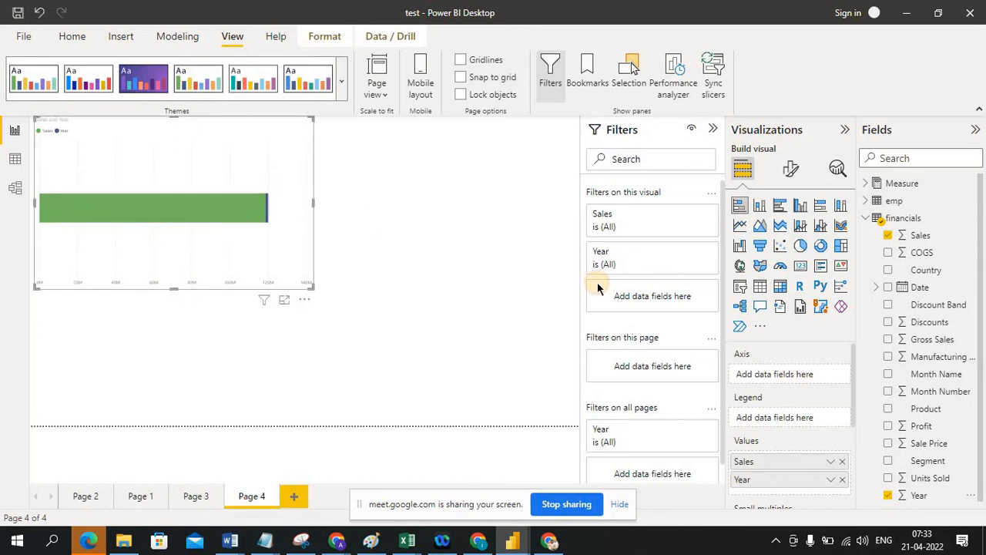
Convert the Page 4 bar chart to a table and set its values' font size to 16.
{"action": "left_click", "coordinate": [760, 287]}
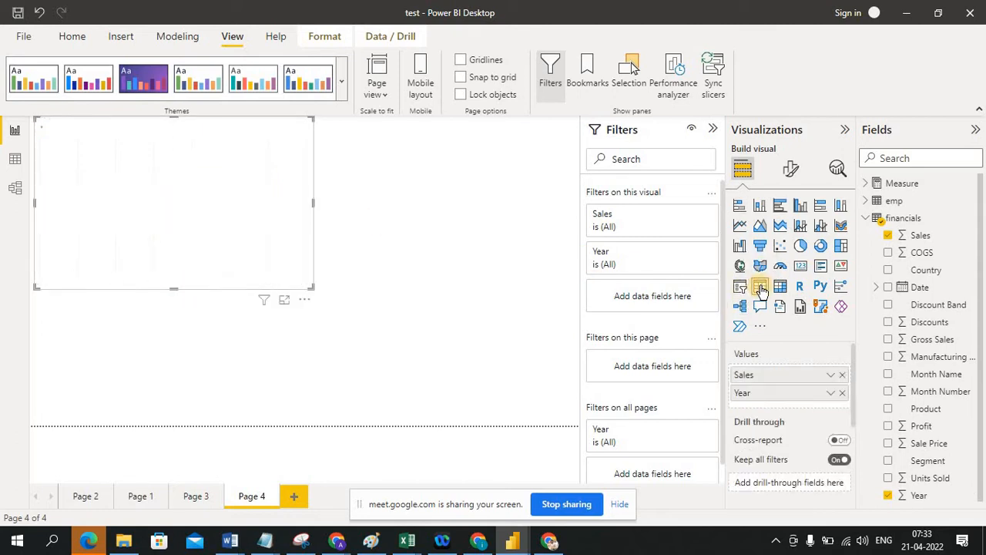
{"action": "left_click", "coordinate": [794, 169]}
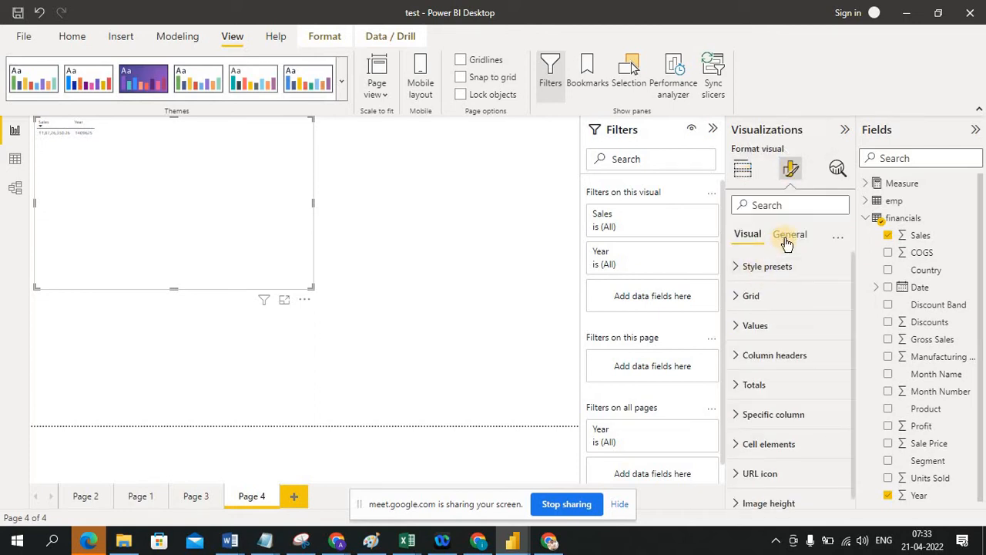
{"action": "left_click", "coordinate": [742, 327]}
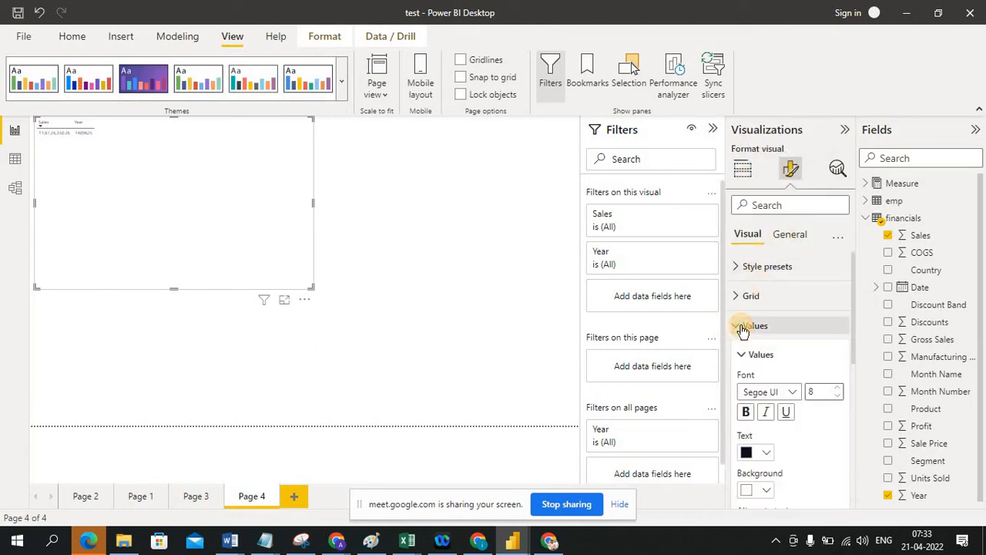
{"action": "left_click", "coordinate": [837, 389]}
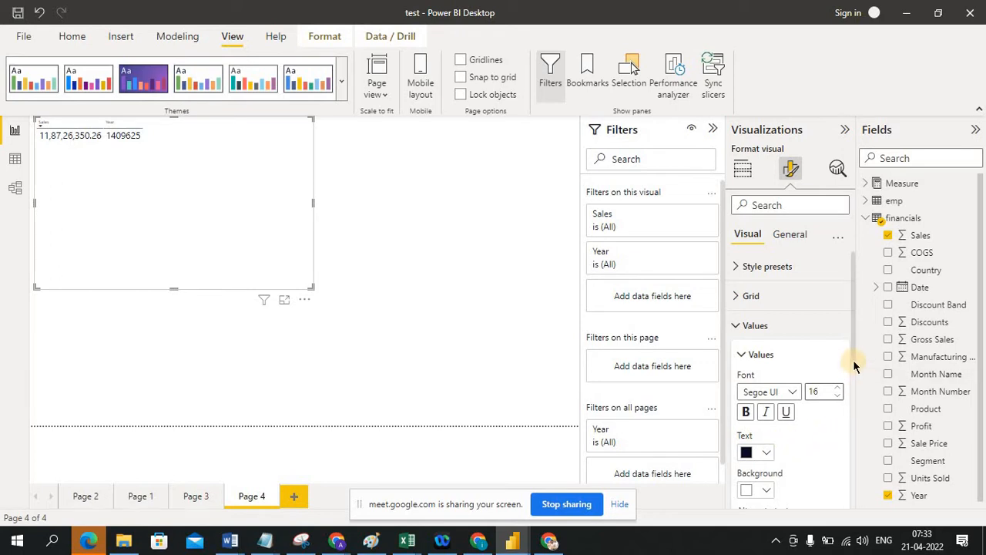
Set the font size of the Page 4 table's column headers to 17.
{"action": "left_click_drag", "start_coordinate": [854, 362], "coordinate": [854, 451]}
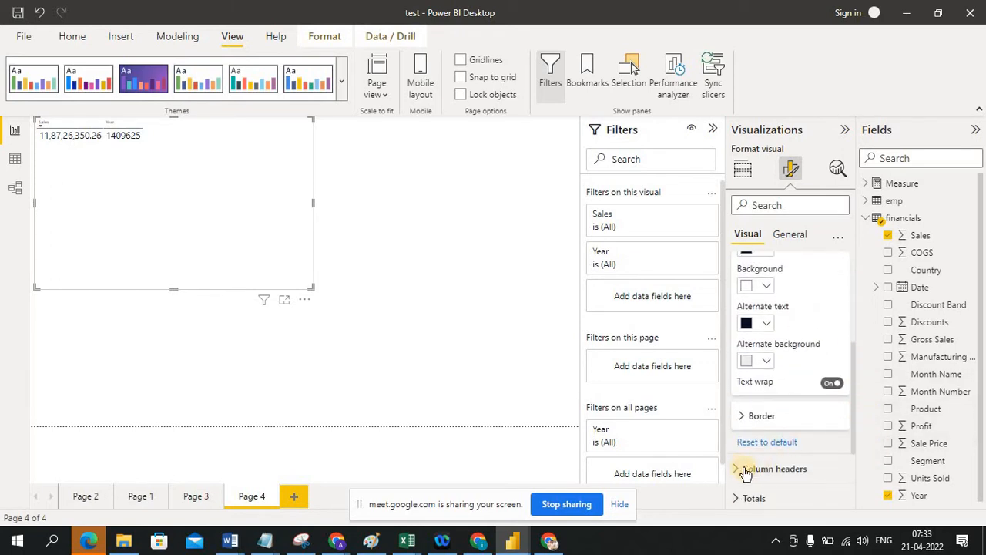
{"action": "left_click", "coordinate": [739, 470]}
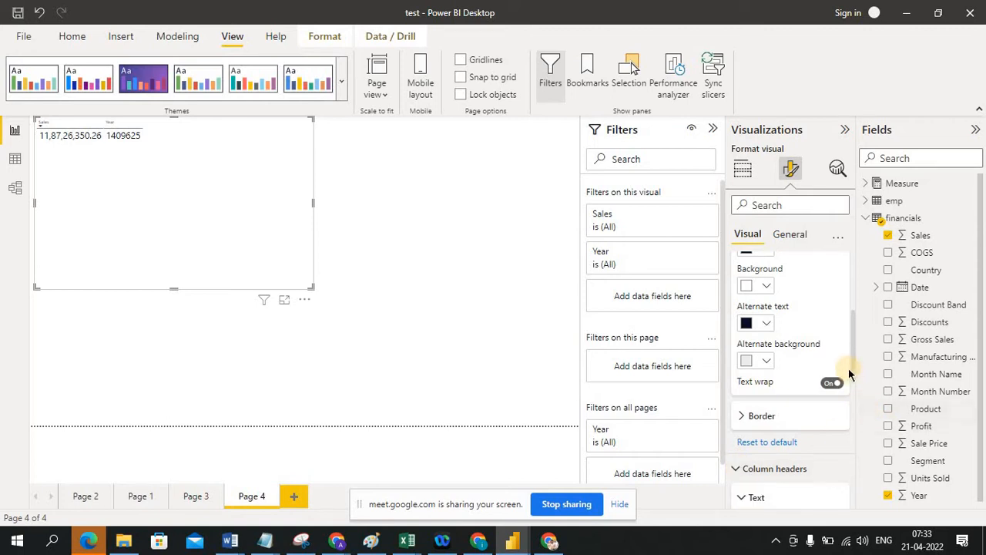
{"action": "scroll", "coordinate": [852, 375], "scroll_direction": "down", "scroll_amount": 3}
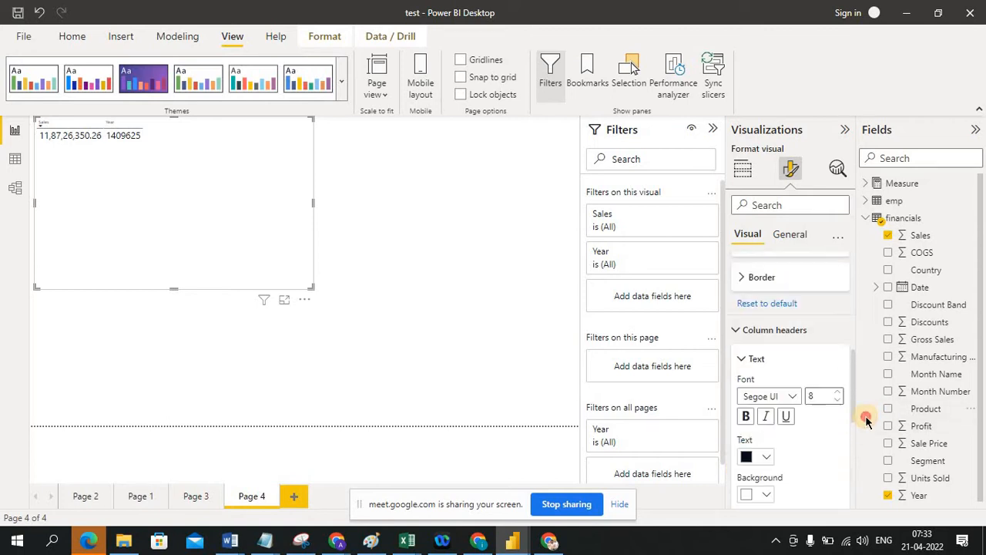
{"action": "left_click", "coordinate": [841, 373]}
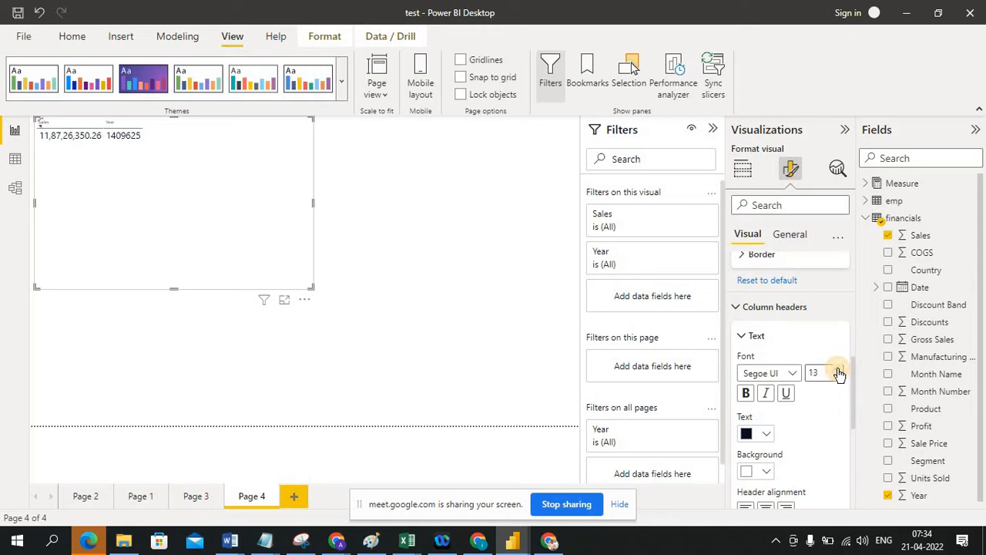
{"action": "left_click", "coordinate": [839, 373]}
{"action": "left_click", "coordinate": [839, 373]}
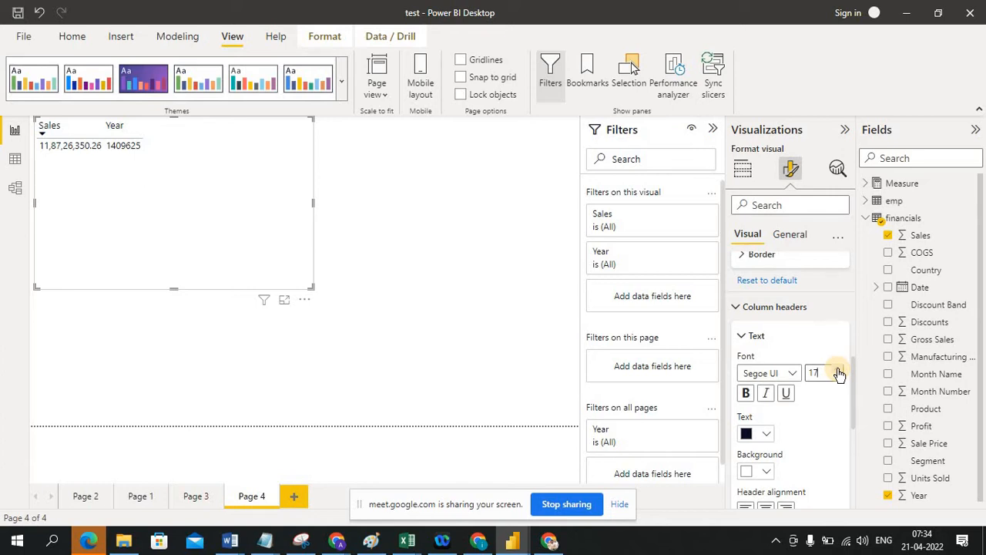
{"action": "left_click", "coordinate": [462, 322]}
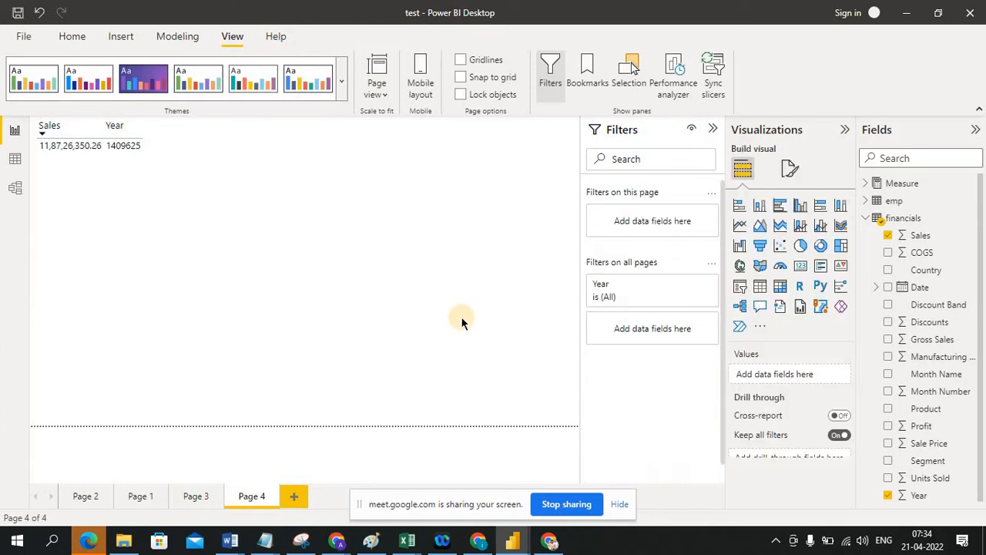
Select 2013 in the Year slicer on Page 3.
{"action": "left_click", "coordinate": [185, 496]}
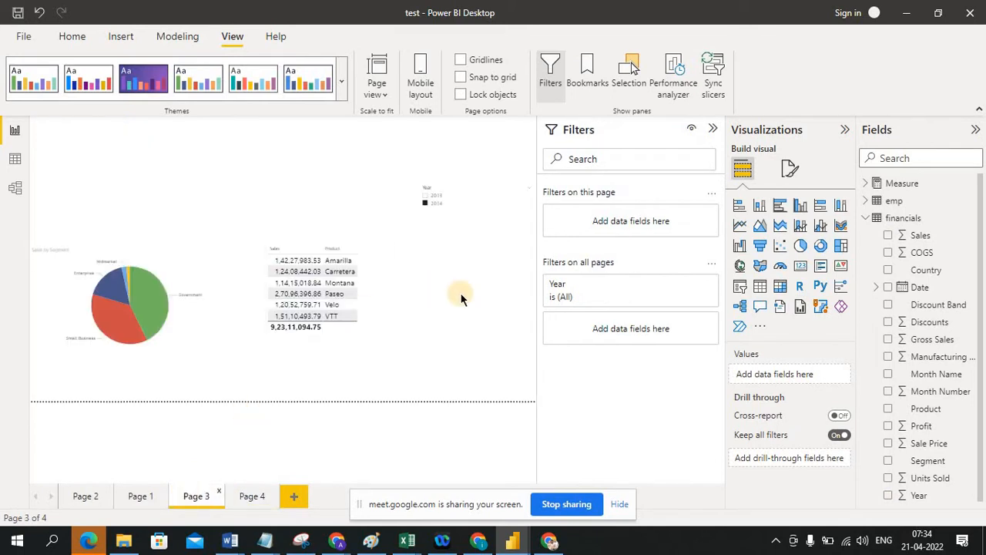
{"action": "left_click", "coordinate": [457, 200]}
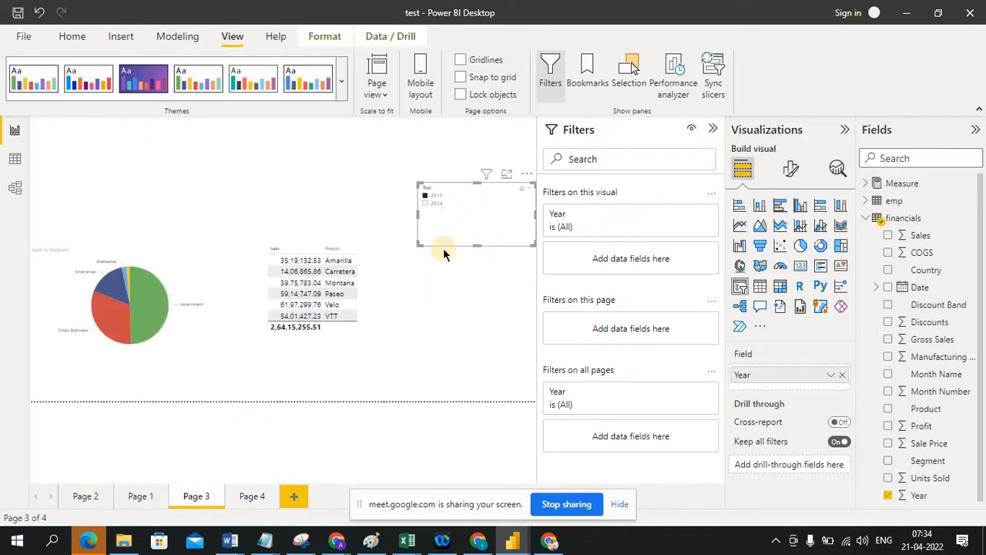
{"action": "left_click", "coordinate": [426, 194]}
Set the font size of the Page 3 Year slicer's values to 15.
{"action": "left_click", "coordinate": [791, 169]}
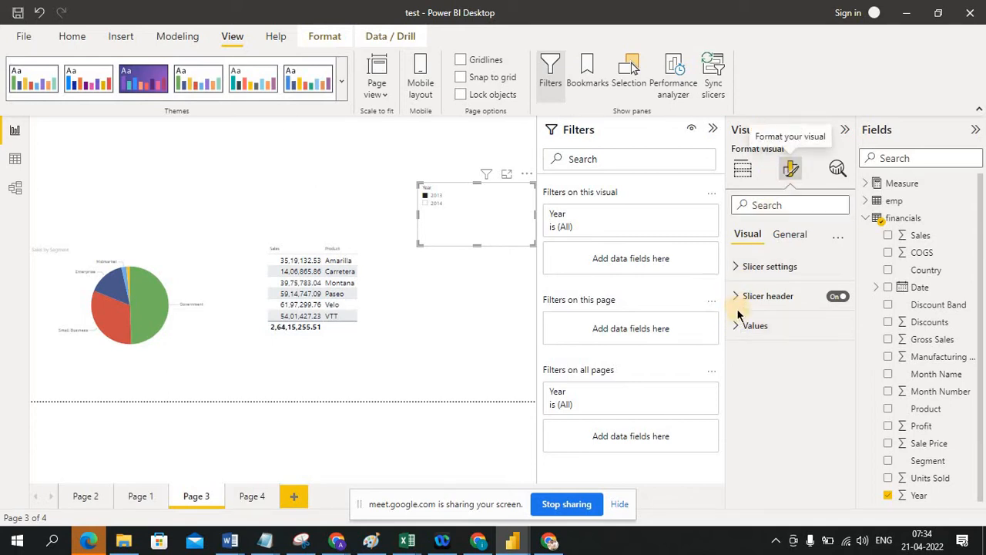
{"action": "left_click", "coordinate": [737, 331]}
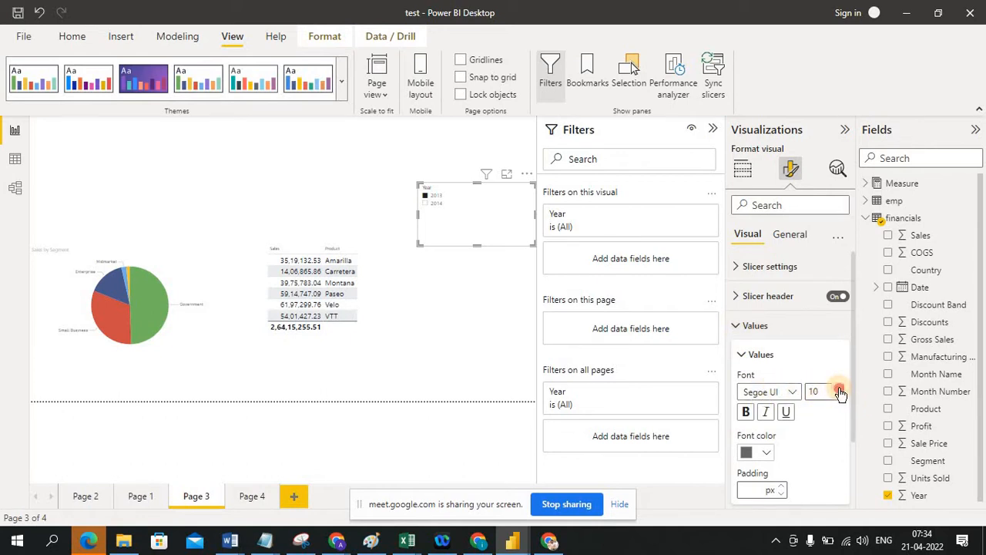
{"action": "key", "text": "Return"}
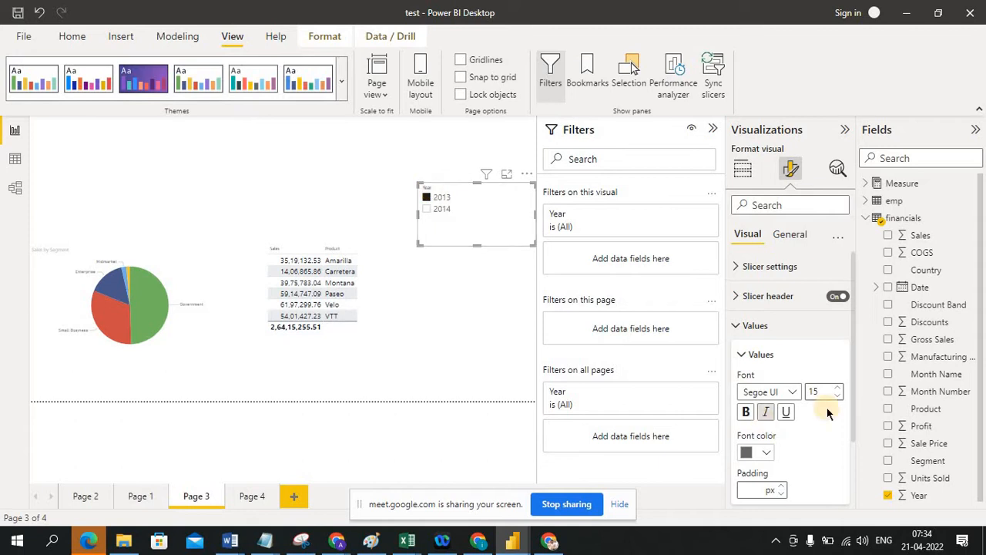
Increase the font size of the Page 3 Year slicer's header text.
{"action": "left_click_drag", "start_coordinate": [855, 426], "coordinate": [863, 489]}
{"action": "scroll", "coordinate": [854, 439], "scroll_direction": "up", "scroll_amount": 3}
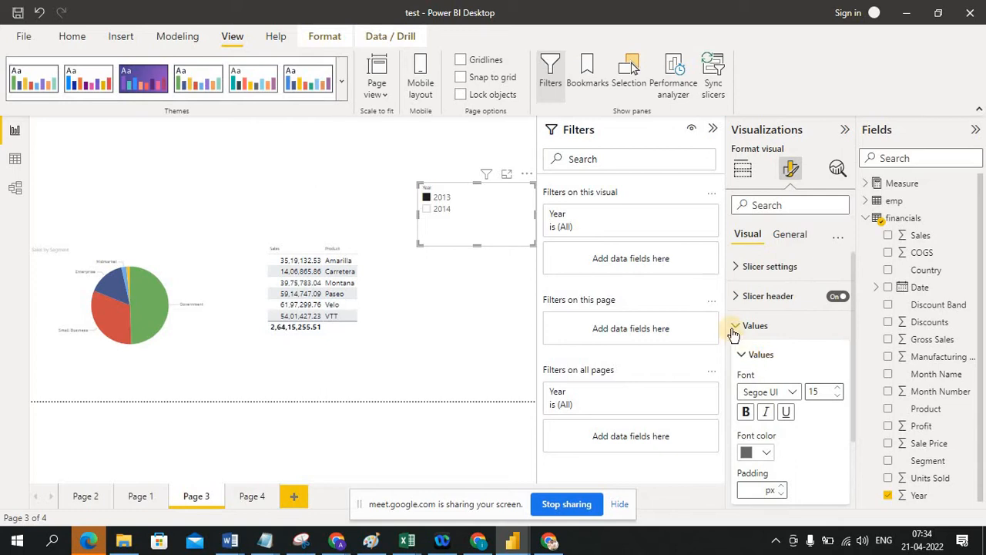
{"action": "left_click", "coordinate": [734, 325]}
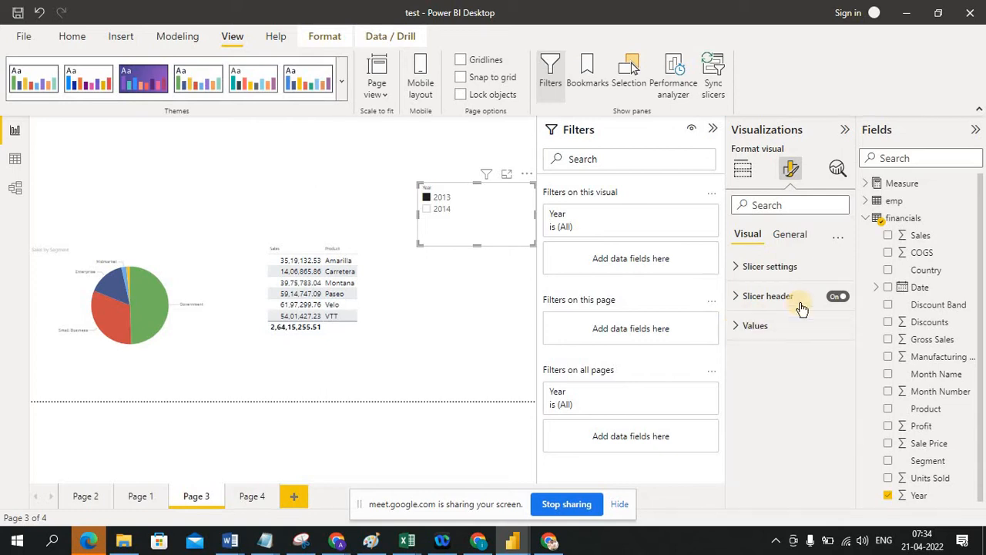
{"action": "left_click", "coordinate": [736, 298]}
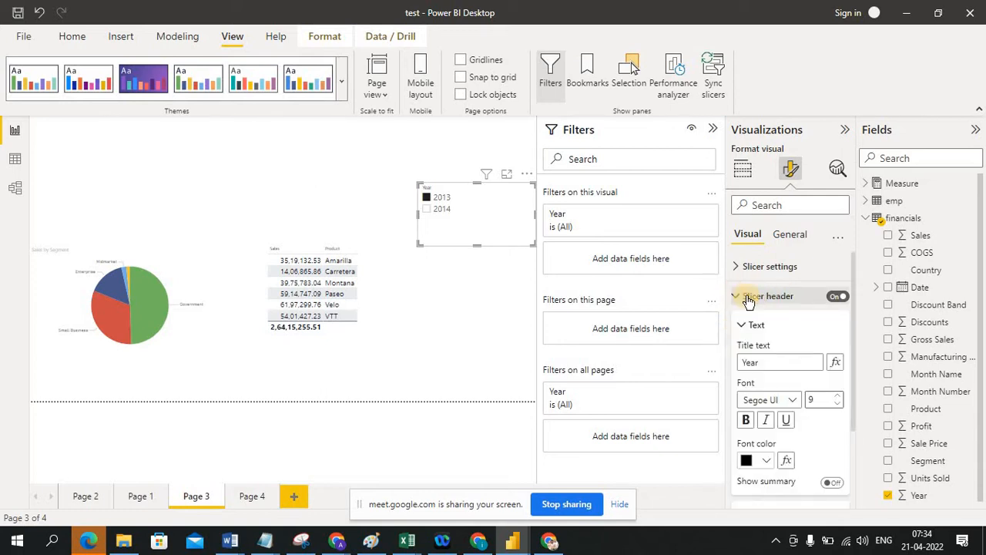
{"action": "left_click", "coordinate": [841, 397]}
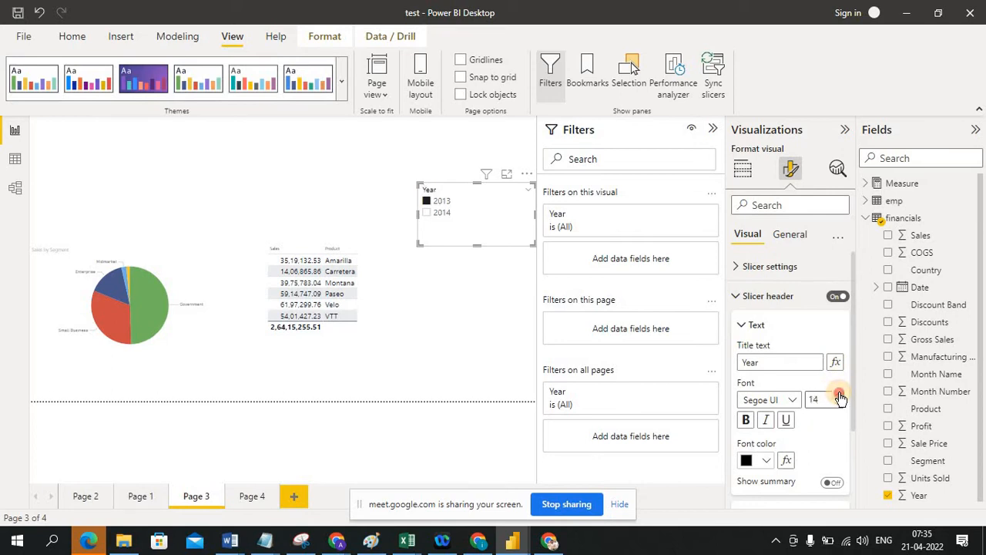
{"action": "left_click", "coordinate": [838, 395]}
{"action": "left_click", "coordinate": [504, 298]}
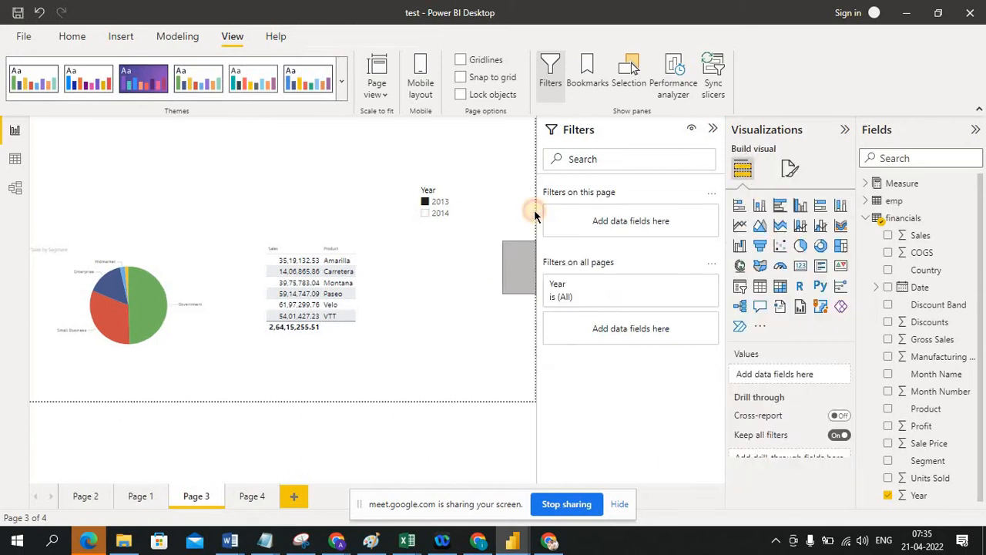
Switch the Page 3 Year slicer to 2014, then clear the selection so no year is chosen.
{"action": "left_click", "coordinate": [480, 214]}
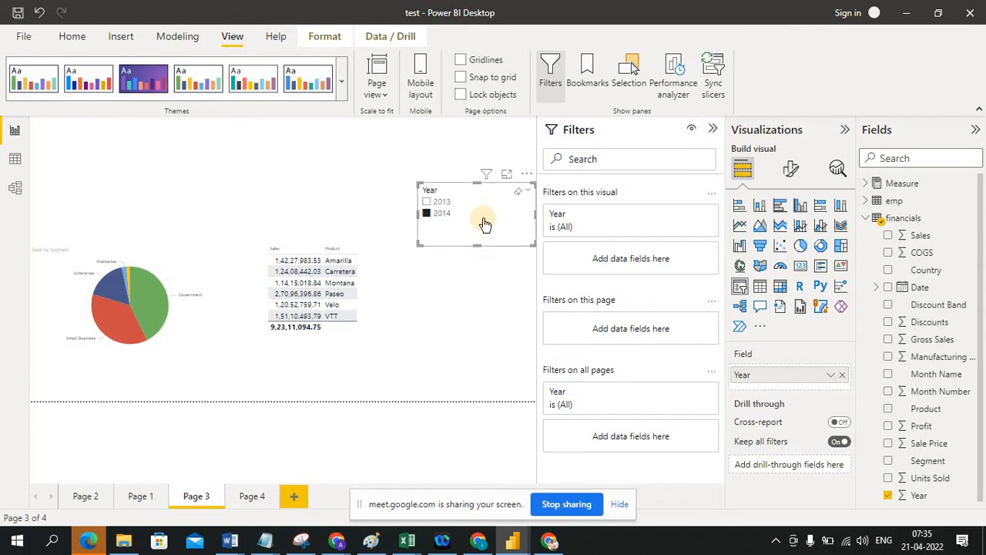
{"action": "left_click", "coordinate": [428, 214]}
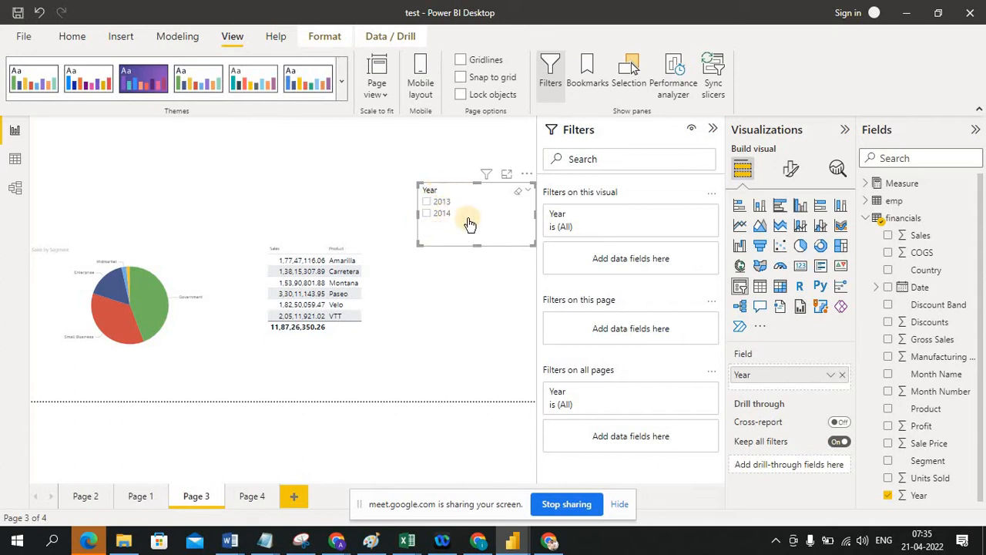
Select the Sales and Year table on Page 4 and review the summarization choices for the Year field.
{"action": "left_click", "coordinate": [248, 498]}
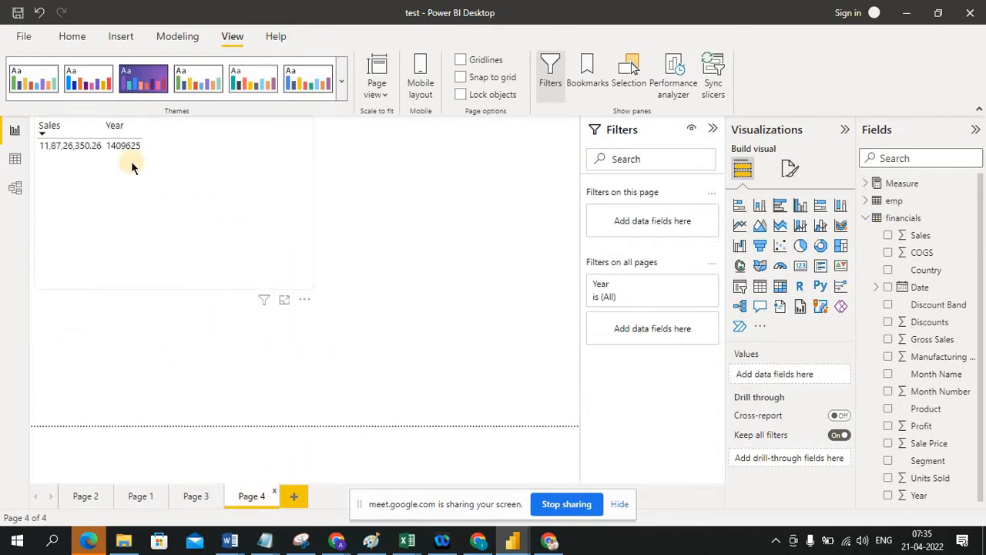
{"action": "left_click", "coordinate": [173, 192]}
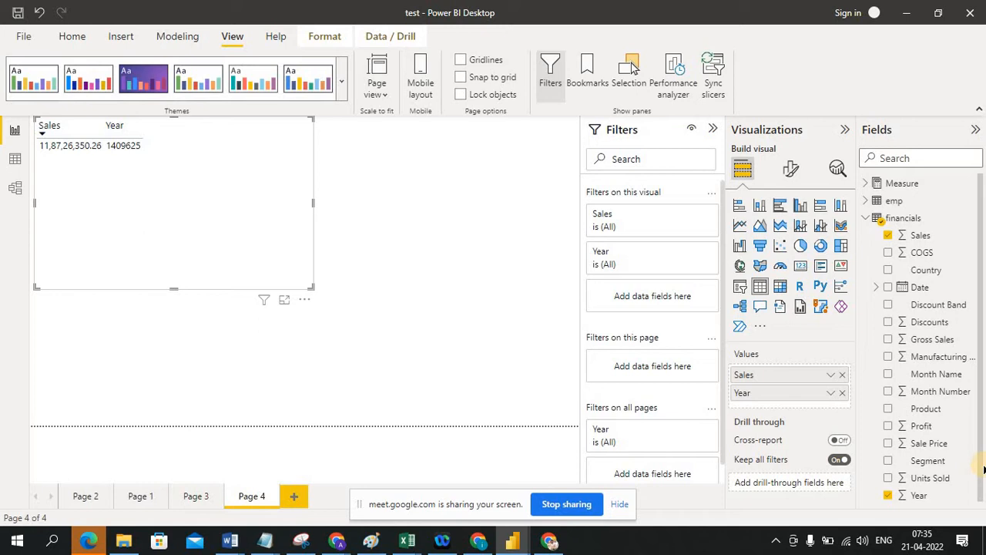
{"action": "left_click", "coordinate": [919, 499]}
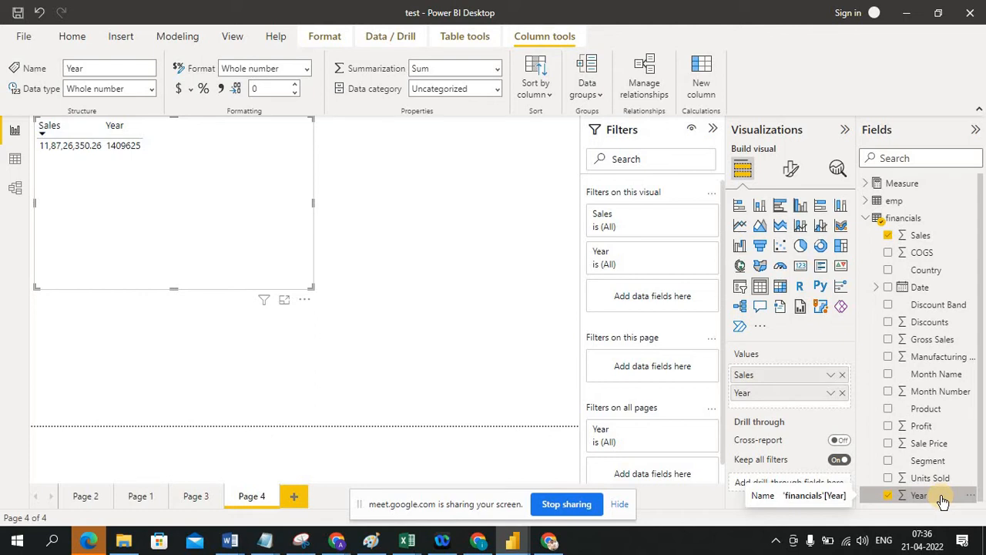
{"action": "left_click", "coordinate": [483, 74]}
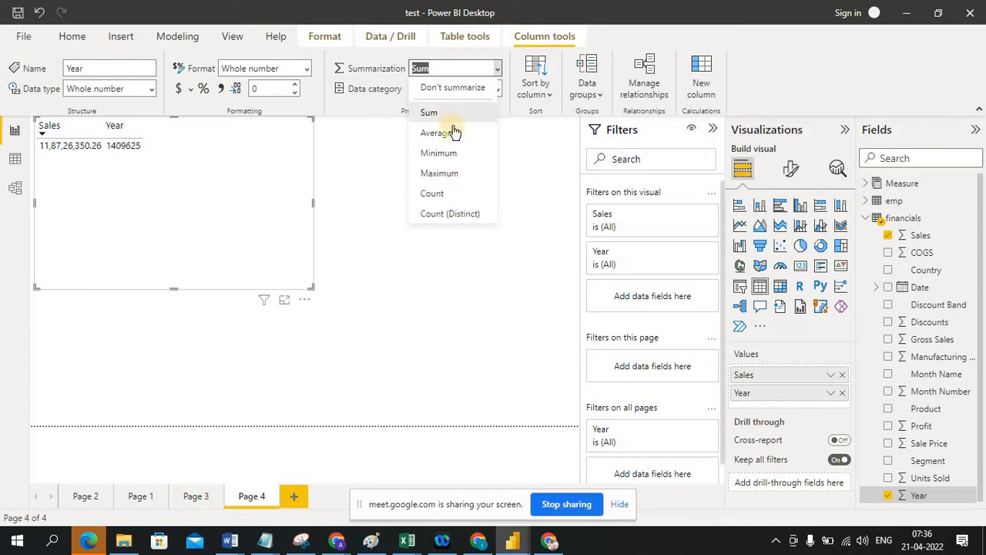
{"action": "left_click", "coordinate": [508, 185]}
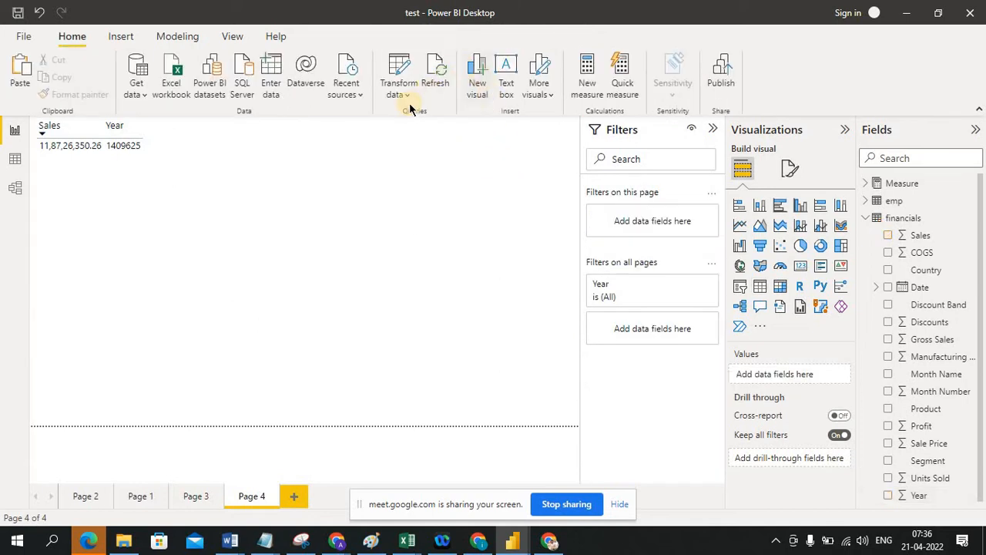
Examine the data category choices and the context options available for the Year field in the financials table.
{"action": "left_click", "coordinate": [918, 495]}
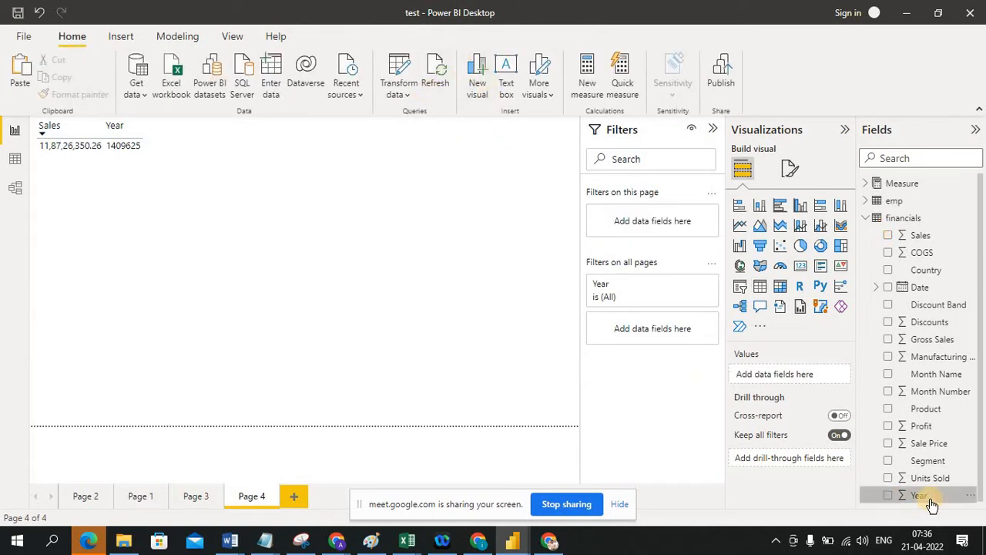
{"action": "left_click", "coordinate": [496, 90]}
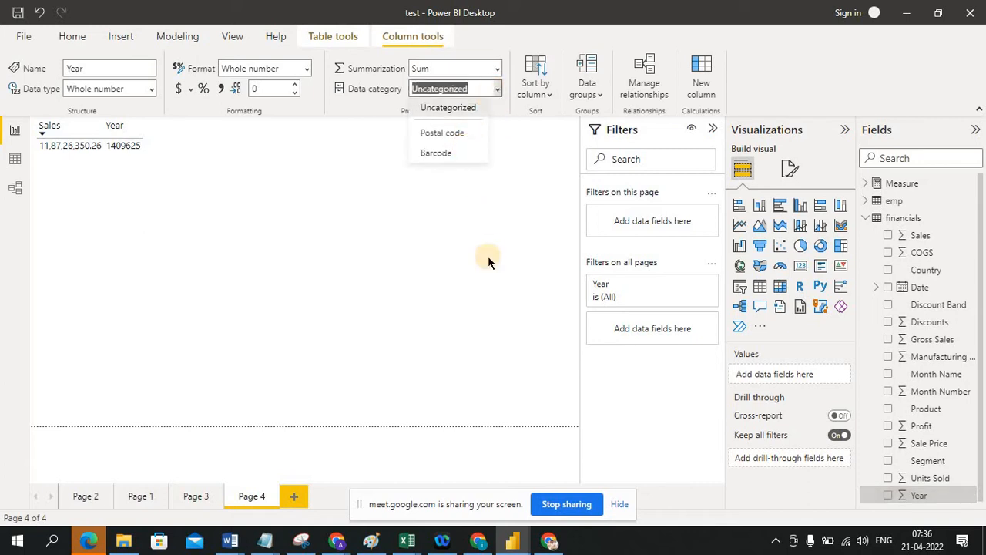
{"action": "left_click", "coordinate": [498, 90]}
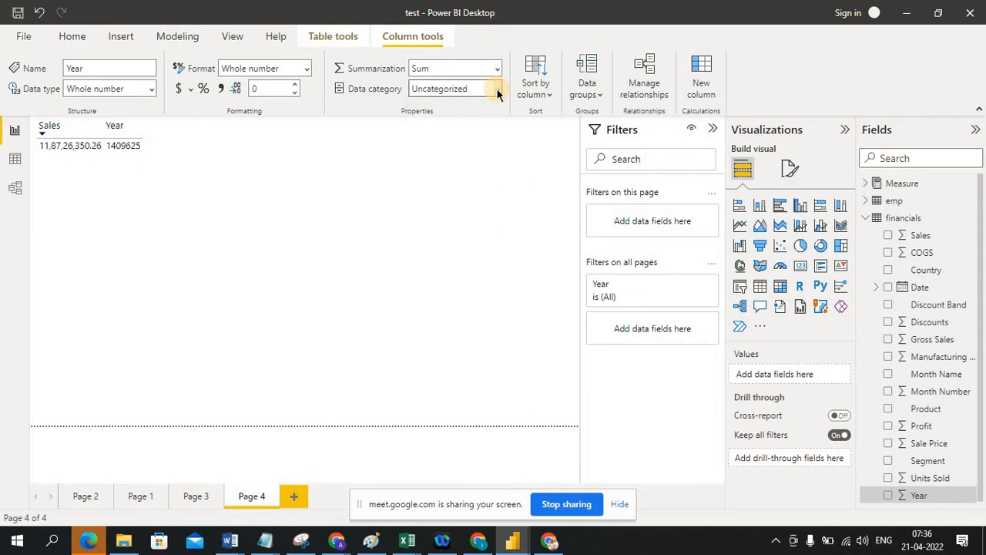
{"action": "left_click", "coordinate": [497, 90]}
{"action": "left_click", "coordinate": [520, 245]}
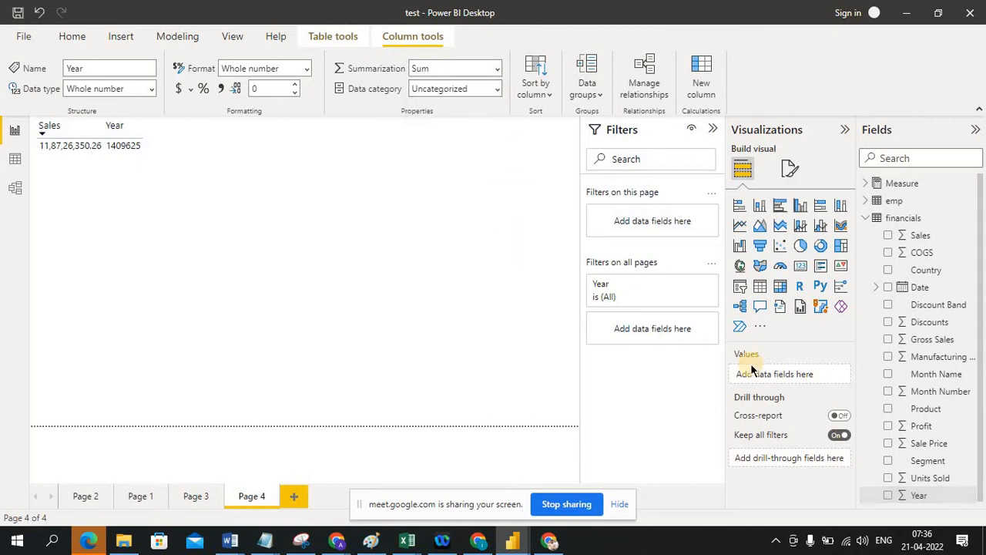
{"action": "left_click", "coordinate": [925, 497]}
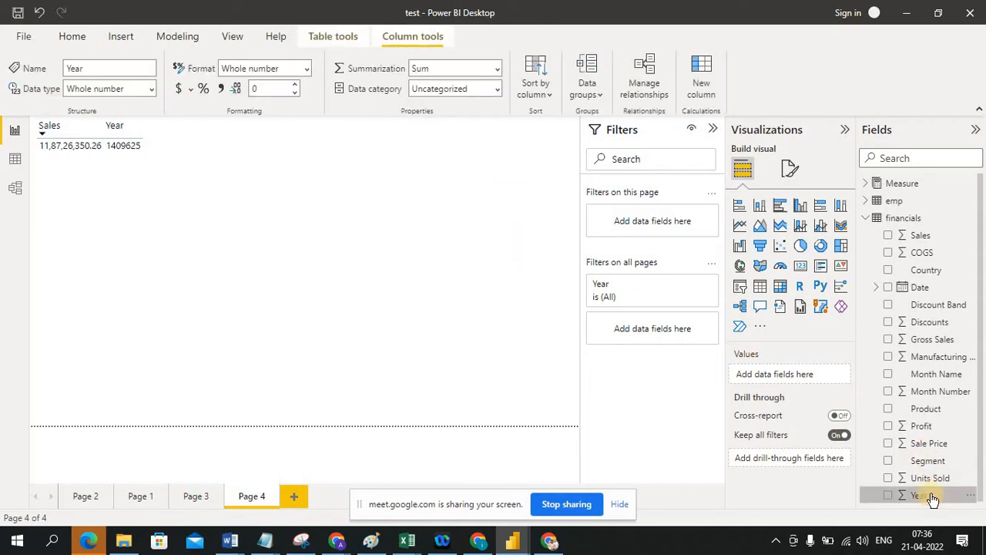
{"action": "right_click", "coordinate": [931, 497]}
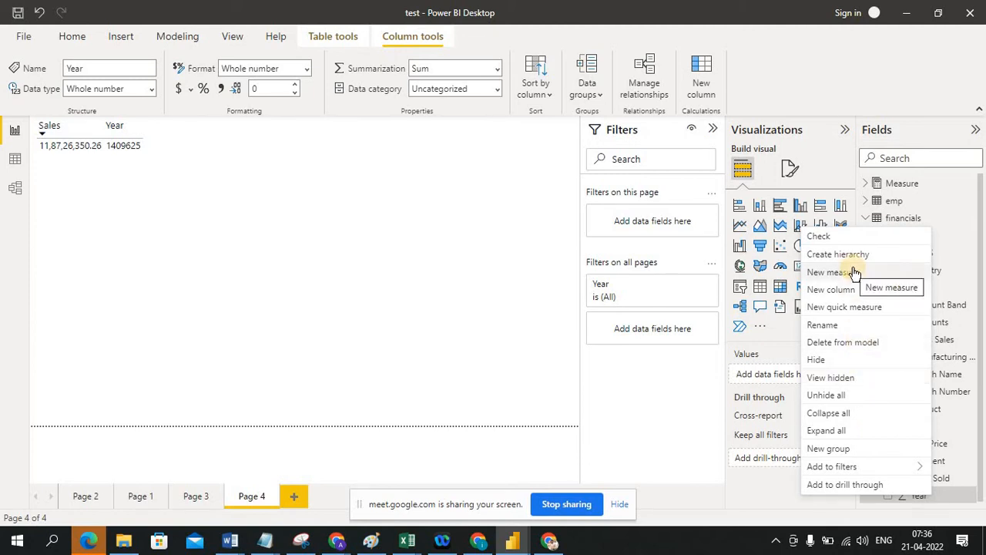
{"action": "left_click", "coordinate": [380, 389]}
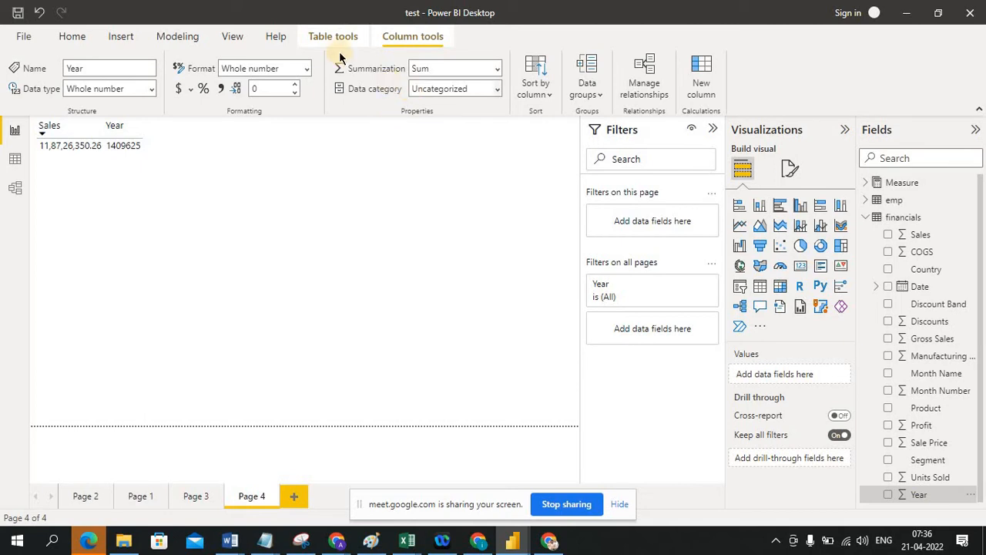
{"action": "left_click", "coordinate": [185, 36]}
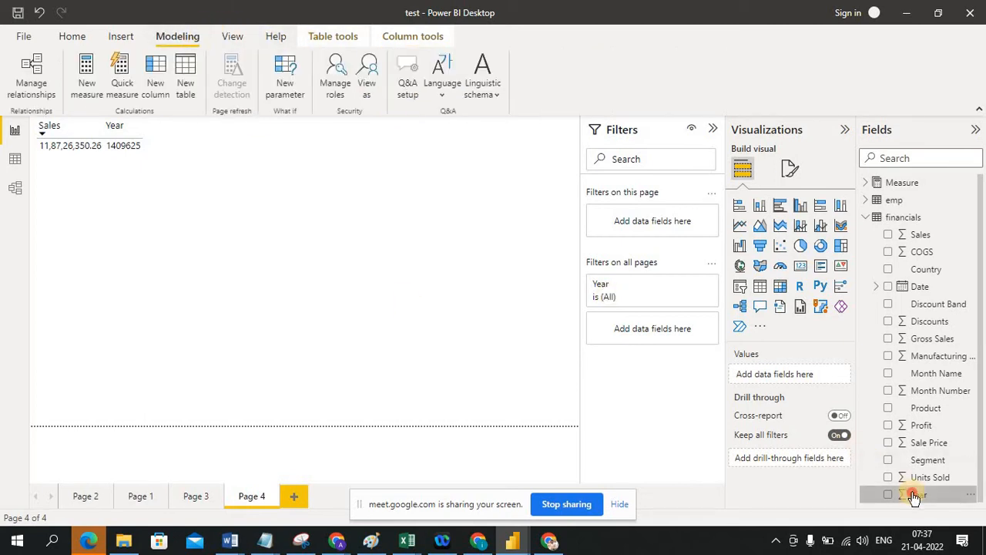
{"action": "left_click", "coordinate": [74, 36]}
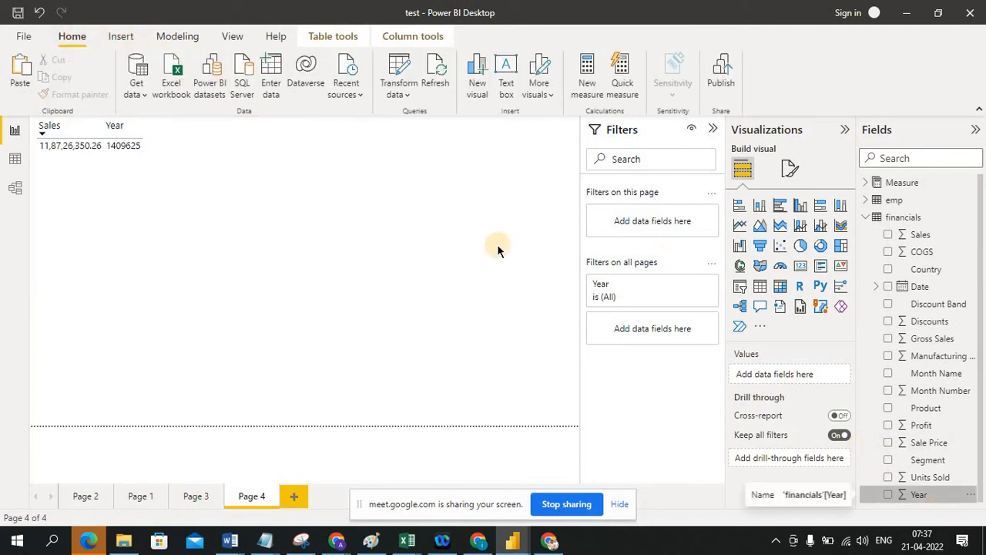
{"action": "left_click", "coordinate": [165, 37]}
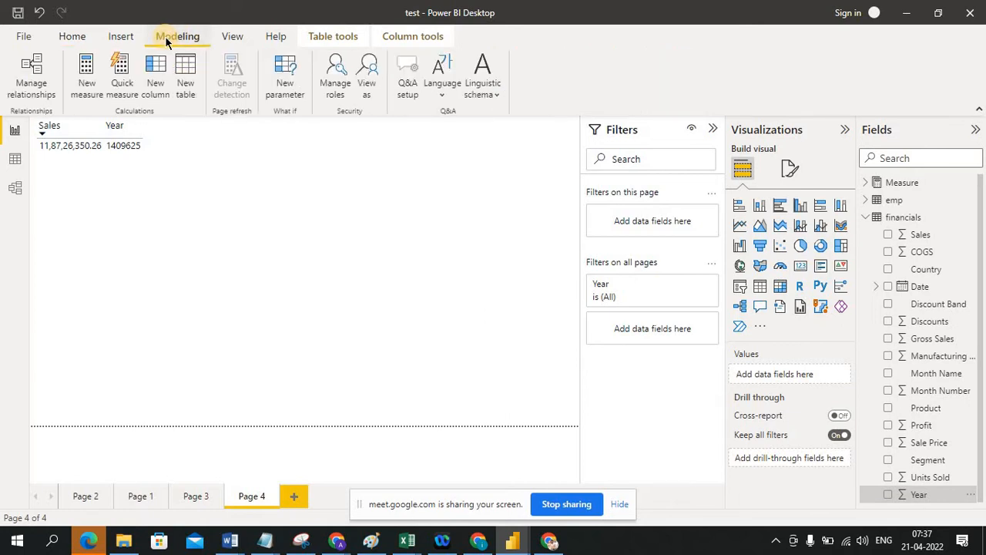
{"action": "left_click", "coordinate": [72, 37]}
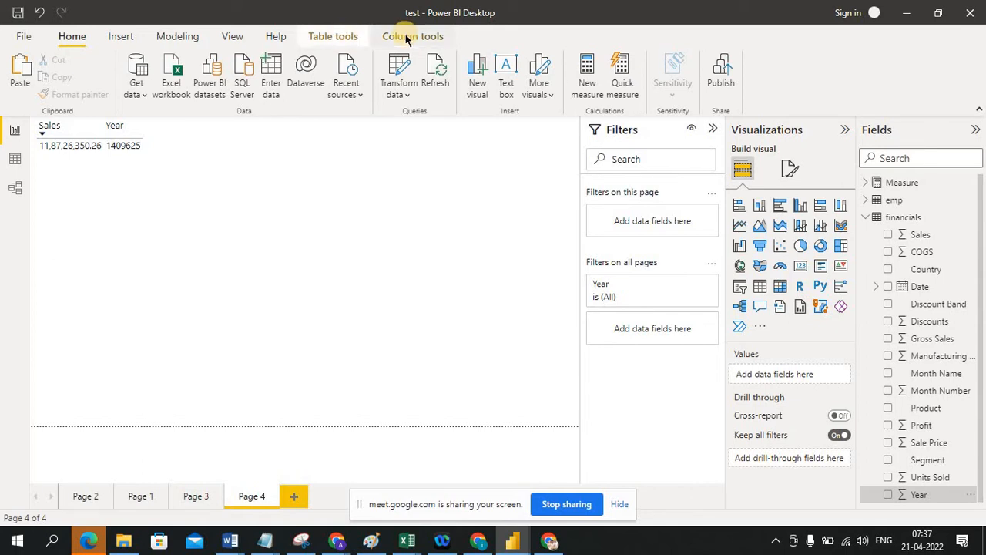
{"action": "left_click", "coordinate": [322, 40]}
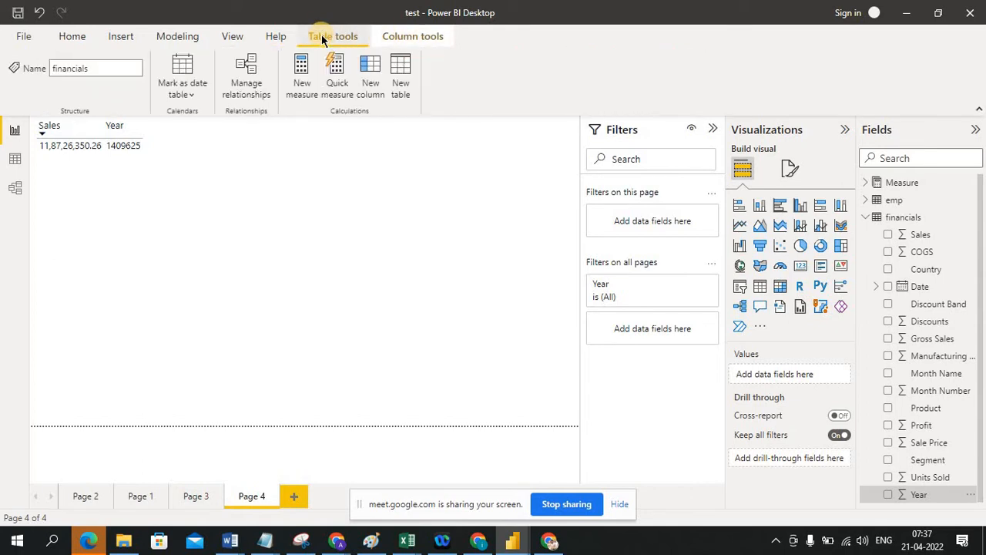
{"action": "left_click", "coordinate": [228, 38]}
{"action": "left_click", "coordinate": [179, 37]}
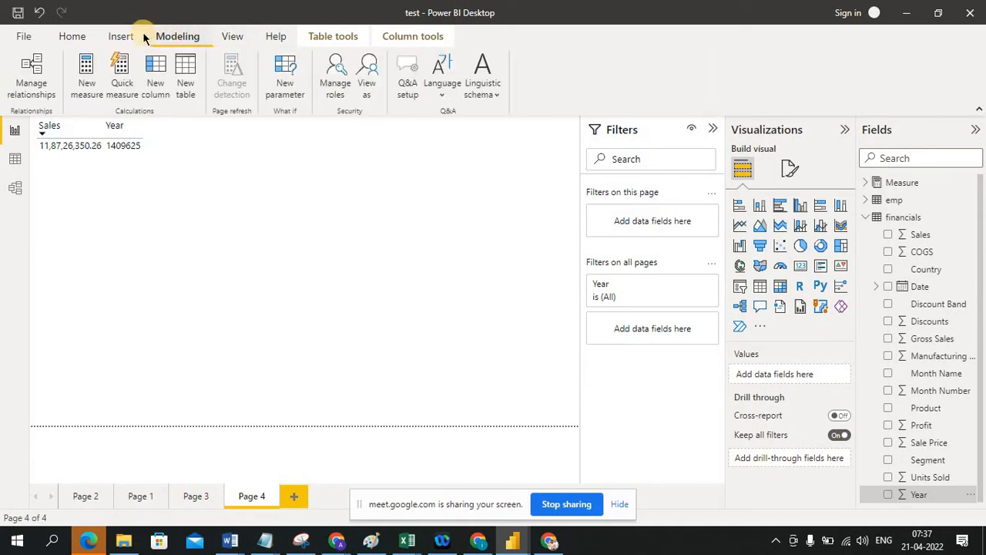
{"action": "left_click", "coordinate": [119, 37]}
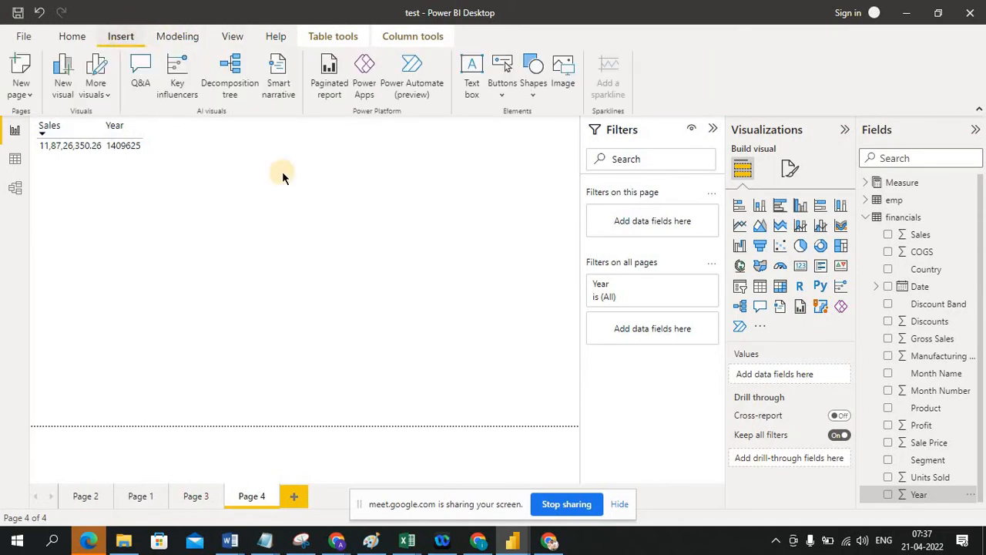
{"action": "left_click", "coordinate": [414, 255]}
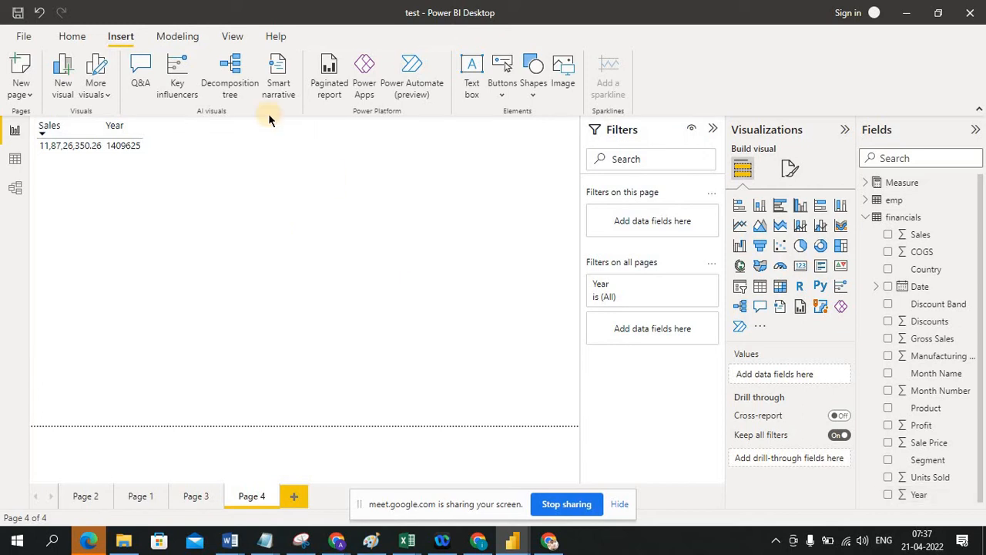
{"action": "left_click", "coordinate": [163, 37]}
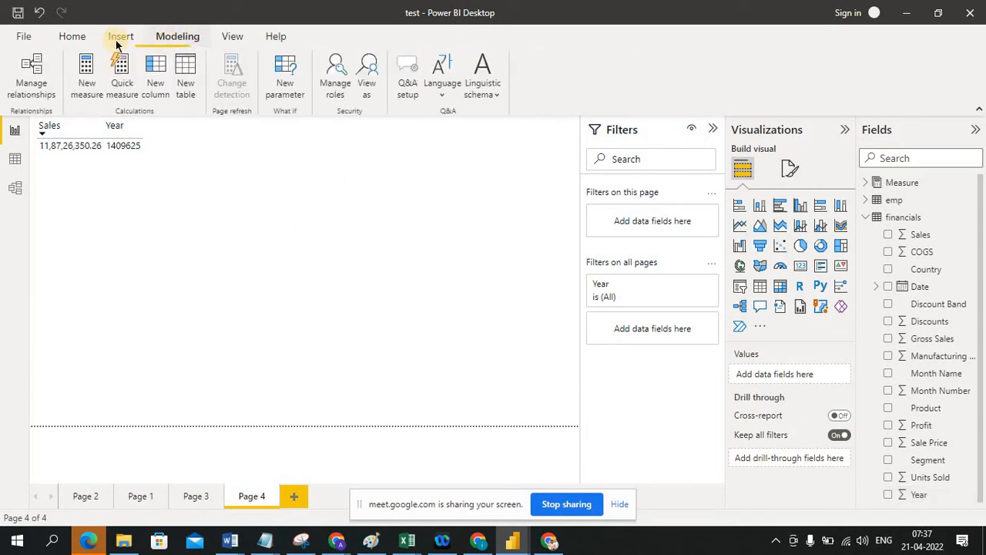
{"action": "left_click", "coordinate": [73, 38]}
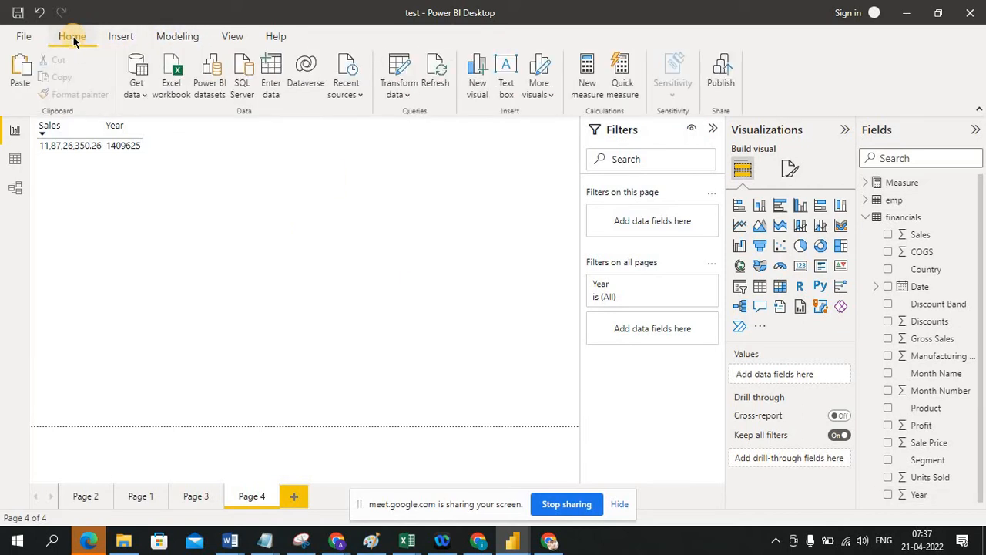
Set the format of the financials table's Year field to General.
{"action": "left_click", "coordinate": [924, 499]}
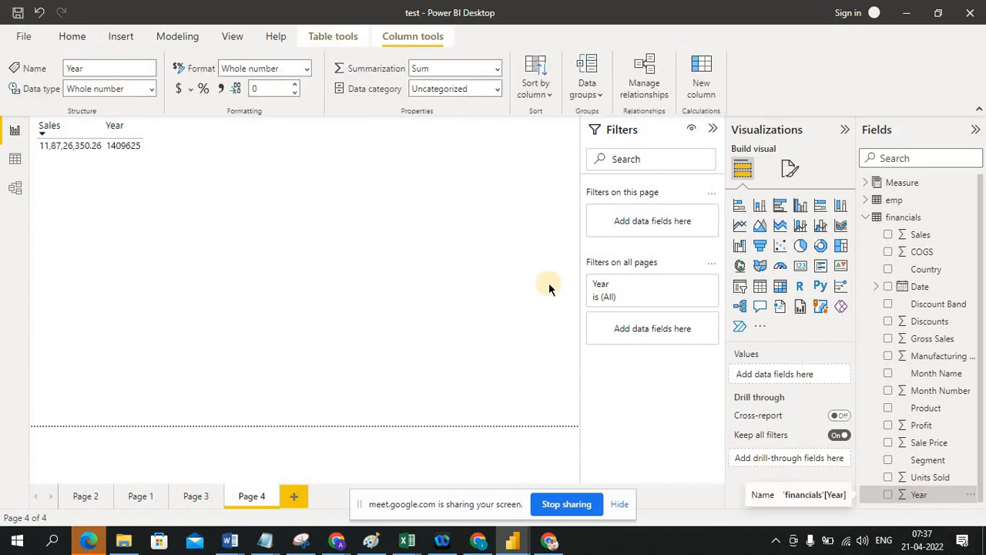
{"action": "left_click", "coordinate": [307, 69]}
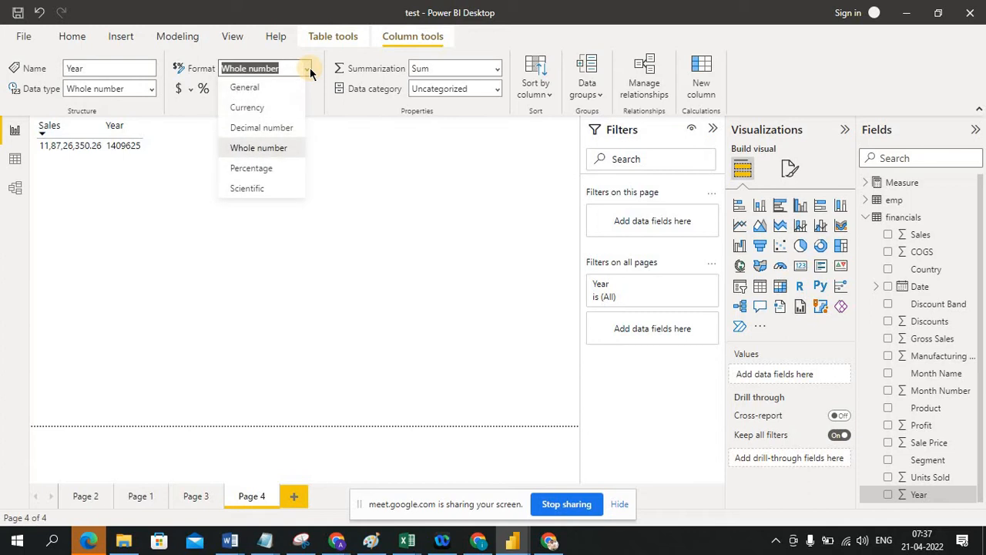
{"action": "left_click", "coordinate": [267, 89]}
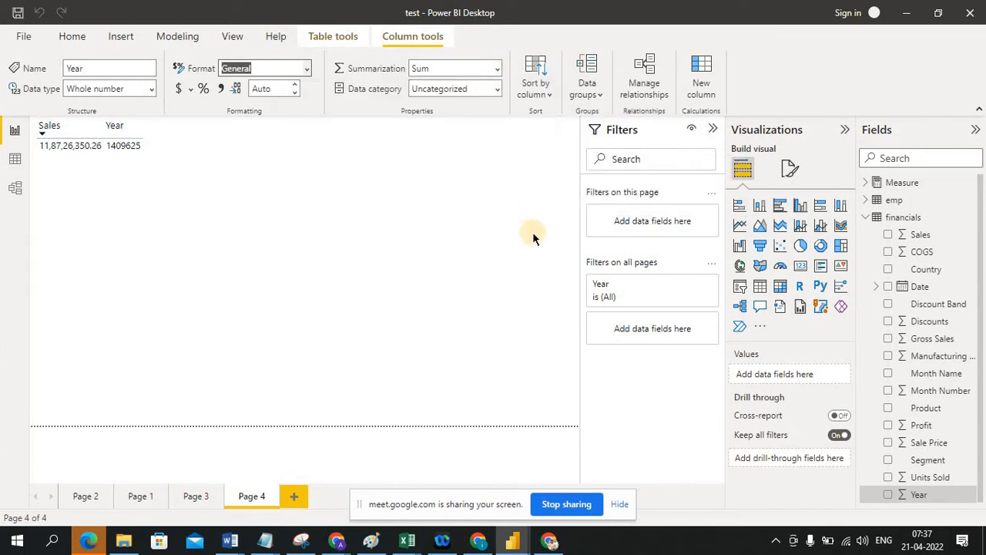
Review the summarization choices for the Year field of the financials table without changing the selection.
{"action": "left_click", "coordinate": [496, 70]}
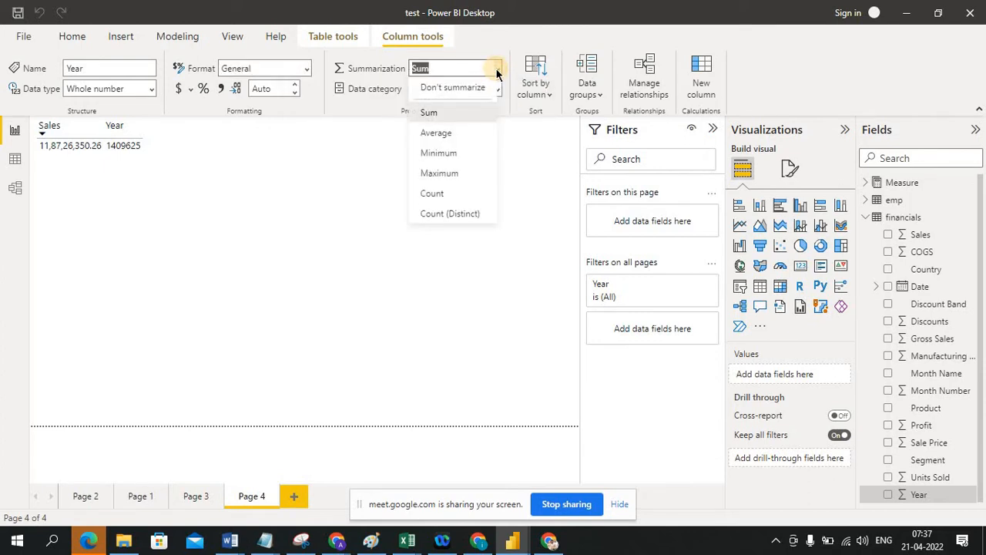
{"action": "left_click", "coordinate": [522, 198]}
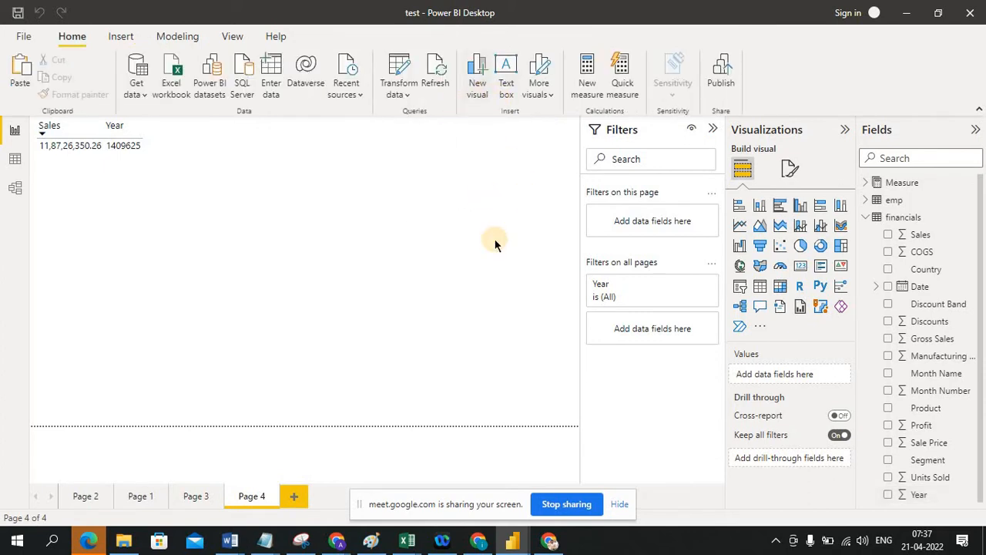
{"action": "left_click", "coordinate": [921, 495]}
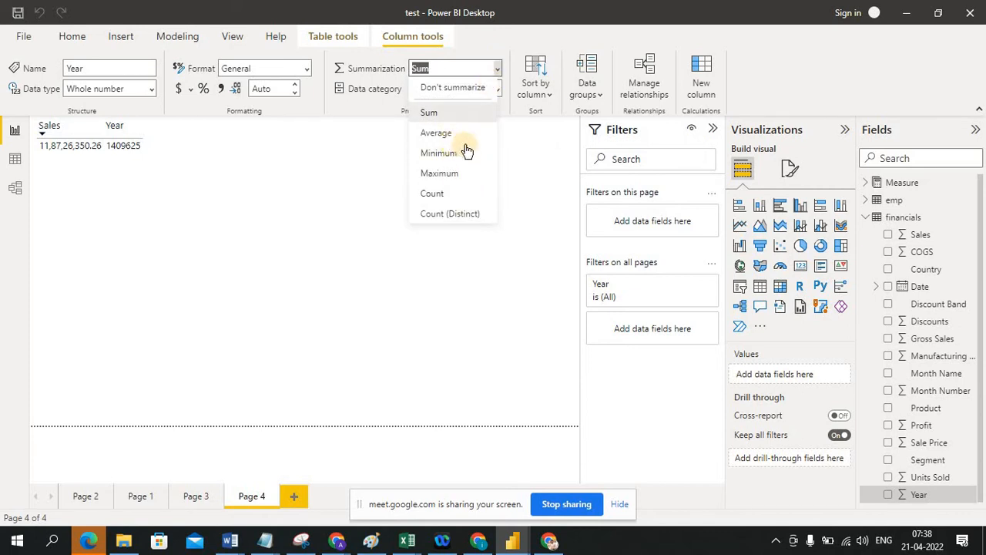
{"action": "left_click", "coordinate": [523, 129]}
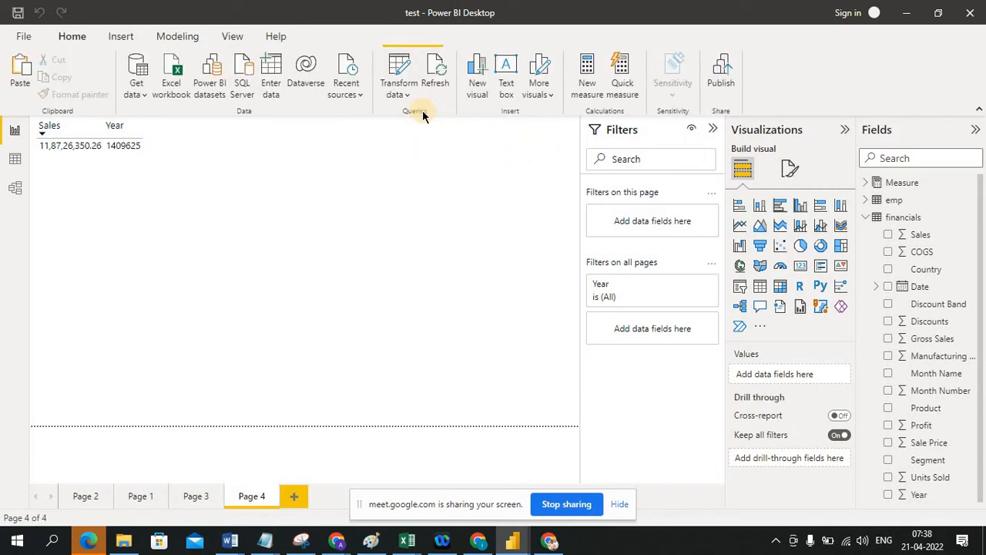
Set the data type of the financials table's Year field to Date.
{"action": "left_click", "coordinate": [919, 497]}
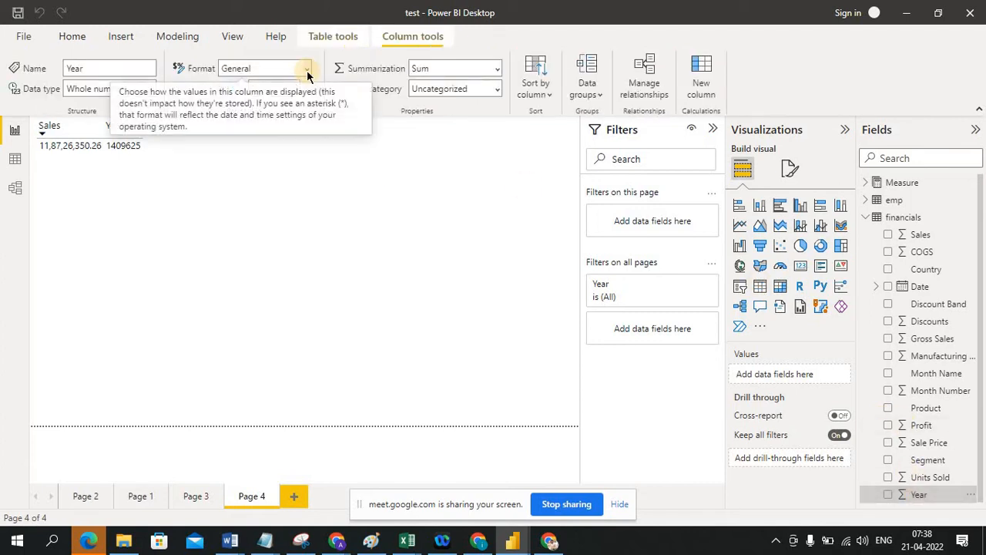
{"action": "left_click", "coordinate": [152, 90]}
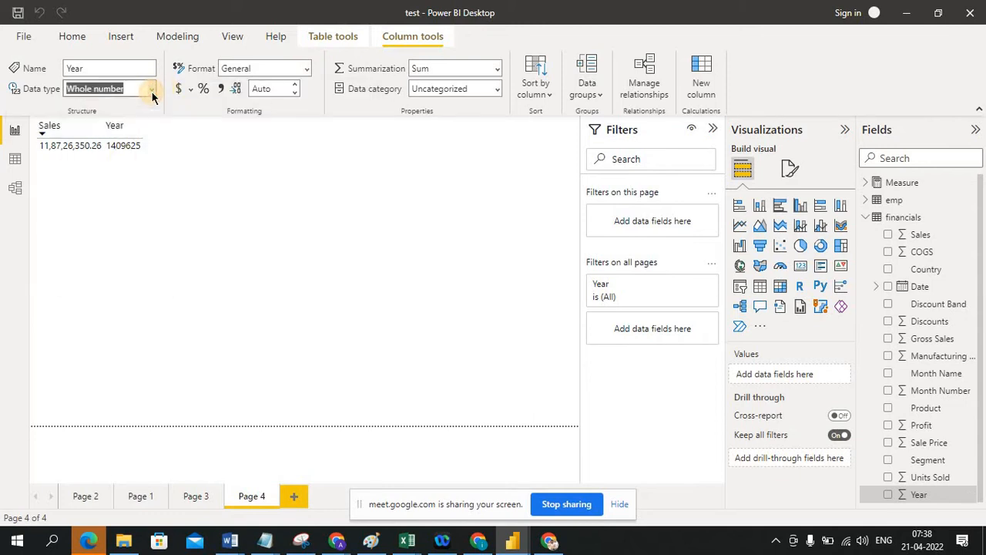
{"action": "left_click", "coordinate": [105, 197]}
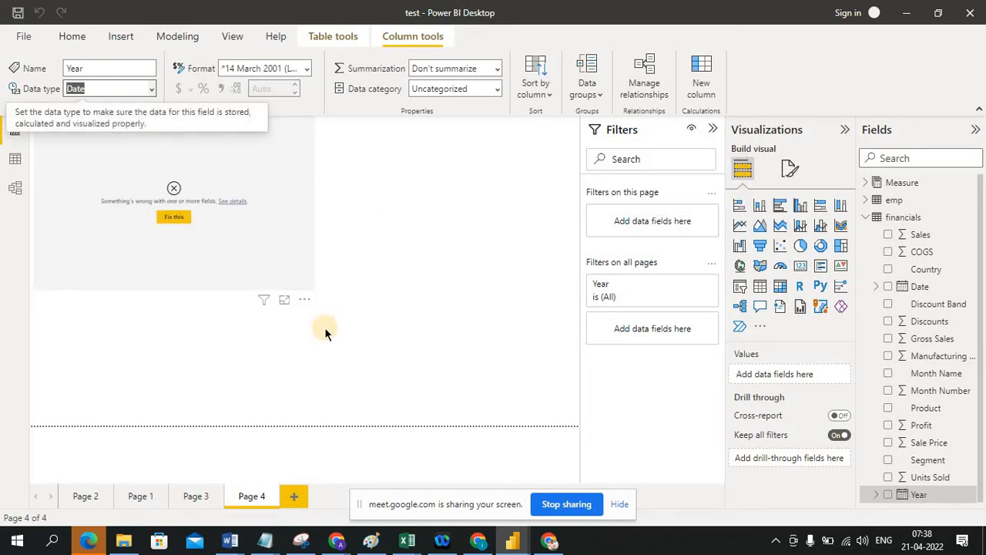
{"action": "left_click", "coordinate": [373, 275]}
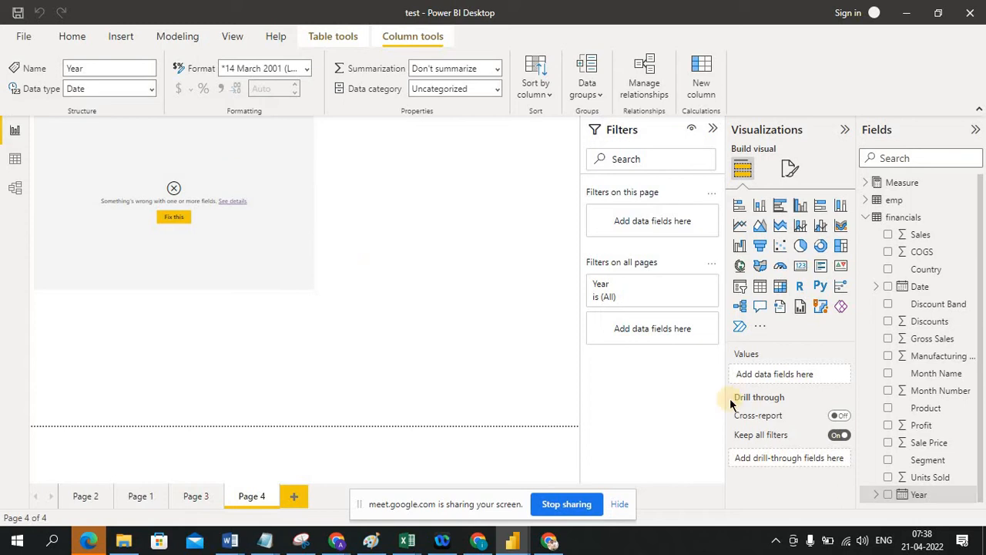
Expand the Year field in the financials table to reveal its Date Hierarchy.
{"action": "left_click", "coordinate": [920, 494]}
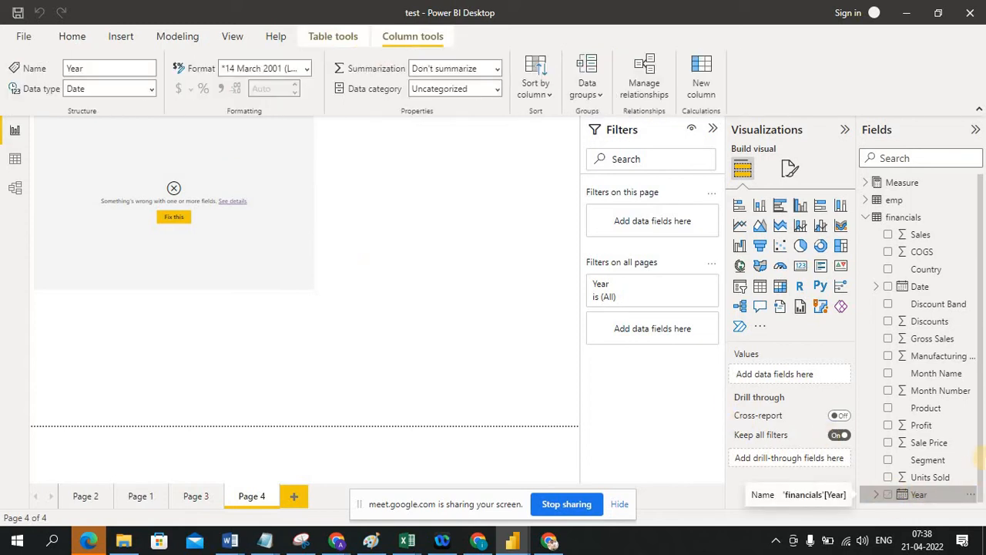
{"action": "left_click_drag", "start_coordinate": [979, 456], "coordinate": [980, 496]}
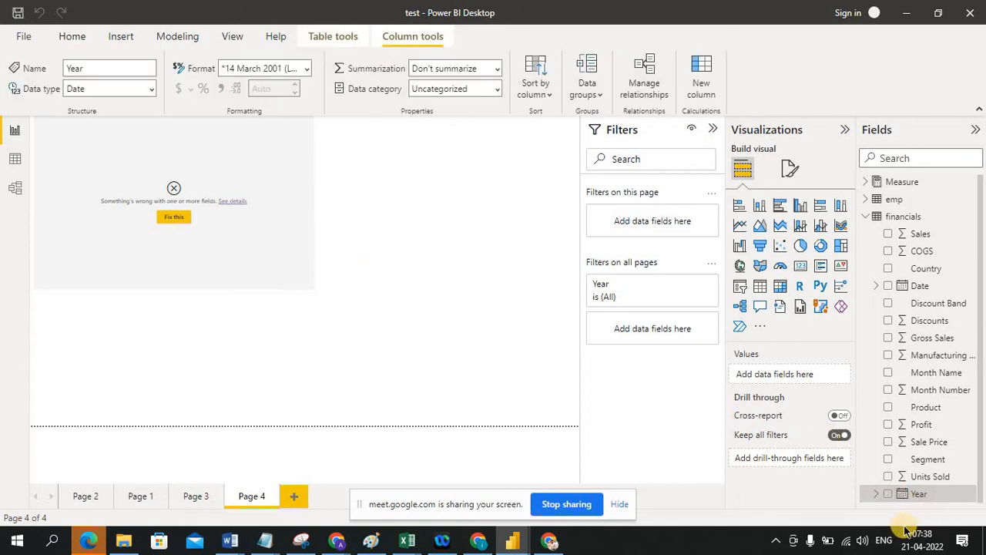
{"action": "left_click", "coordinate": [876, 495]}
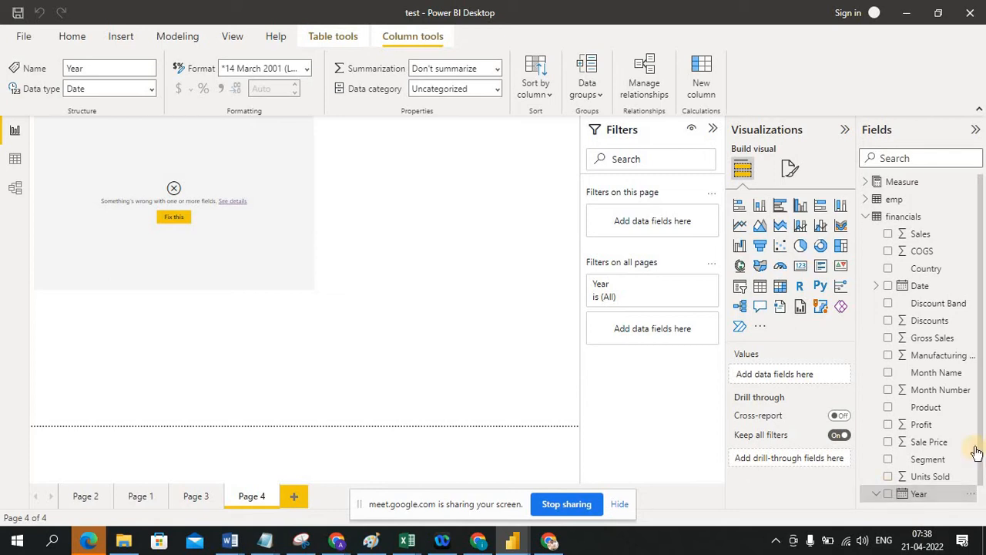
{"action": "left_click_drag", "start_coordinate": [980, 462], "coordinate": [979, 485]}
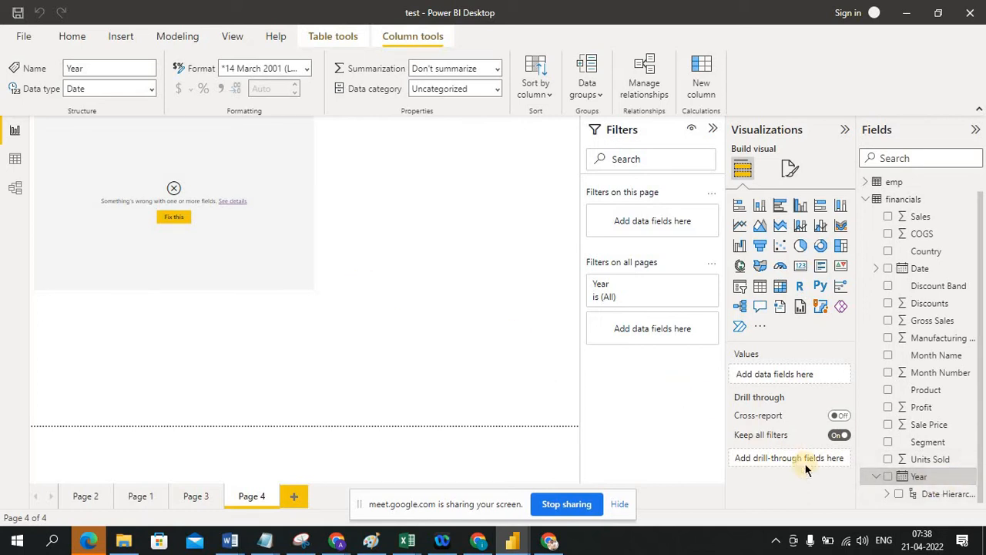
Delete the broken Sales and Year table from Page 4.
{"action": "left_click", "coordinate": [460, 263]}
{"action": "left_click", "coordinate": [262, 167]}
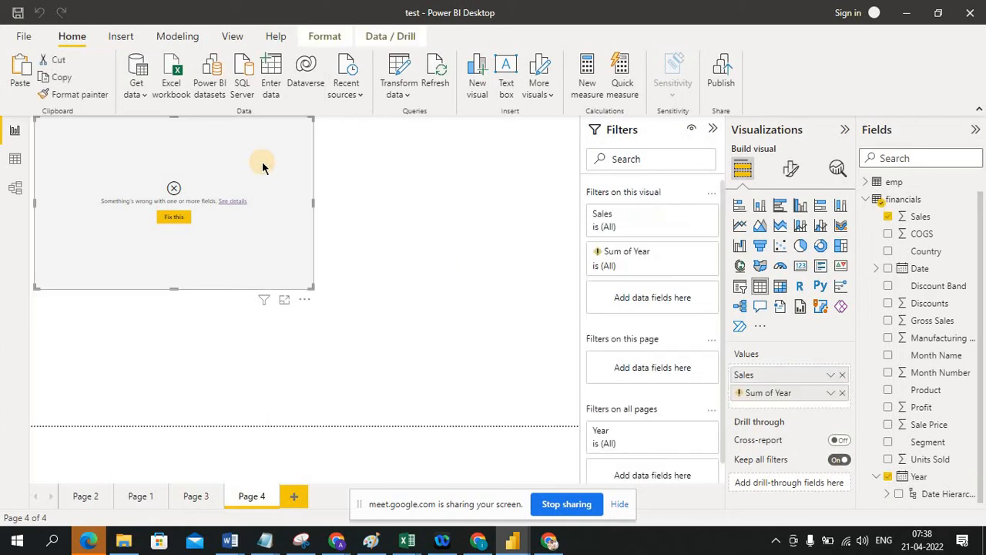
{"action": "key", "text": "Delete"}
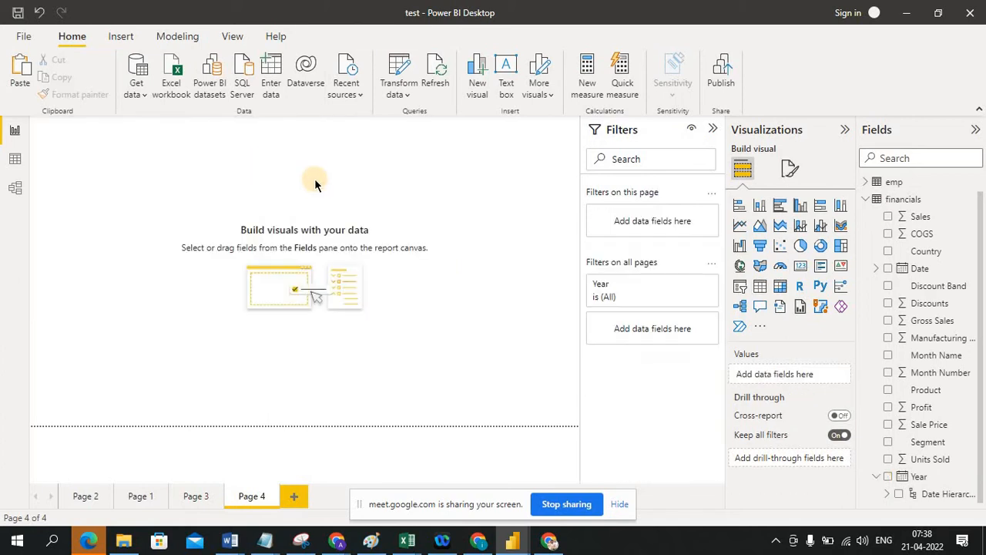
Insert a new table on Page 4 with the Year field's date hierarchy and widen the visual.
{"action": "left_click", "coordinate": [920, 477]}
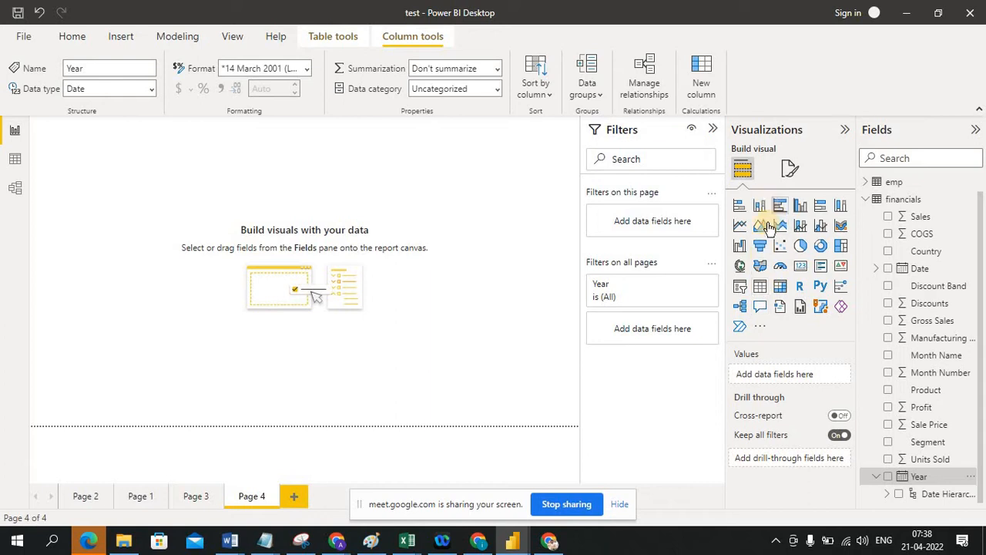
{"action": "left_click", "coordinate": [761, 287]}
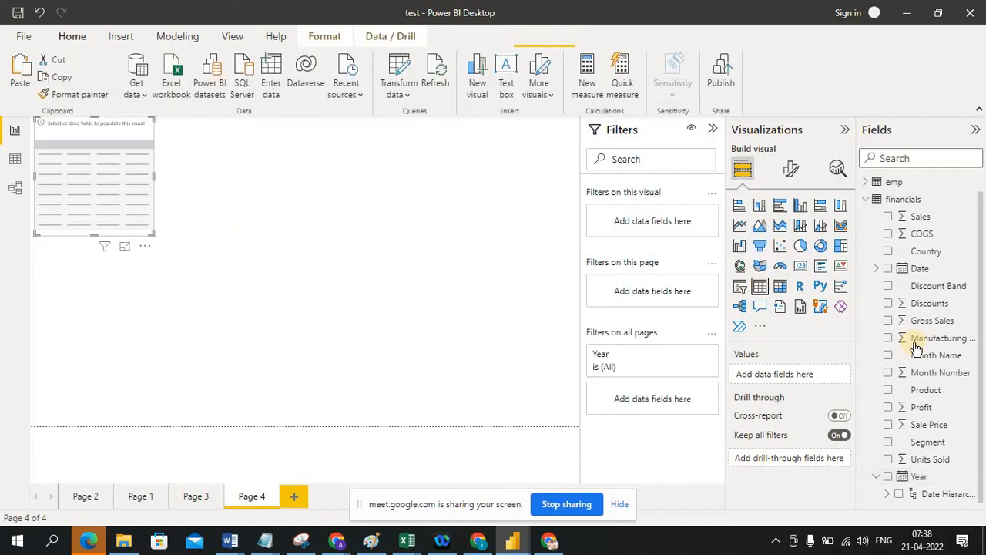
{"action": "left_click", "coordinate": [889, 477]}
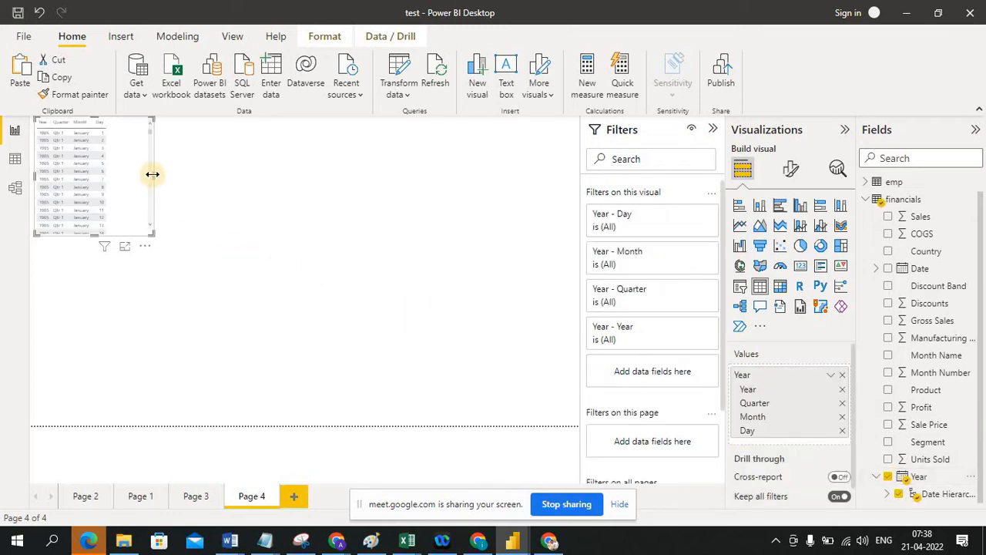
{"action": "left_click_drag", "start_coordinate": [153, 174], "coordinate": [202, 177]}
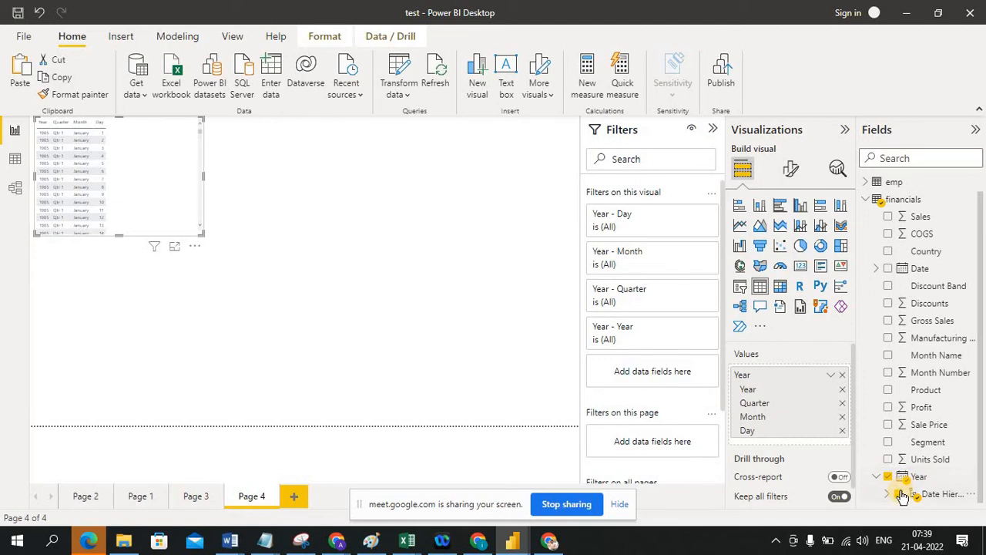
Remove the Year field's Date Hierarchy from the Page 4 table.
{"action": "left_click", "coordinate": [900, 494]}
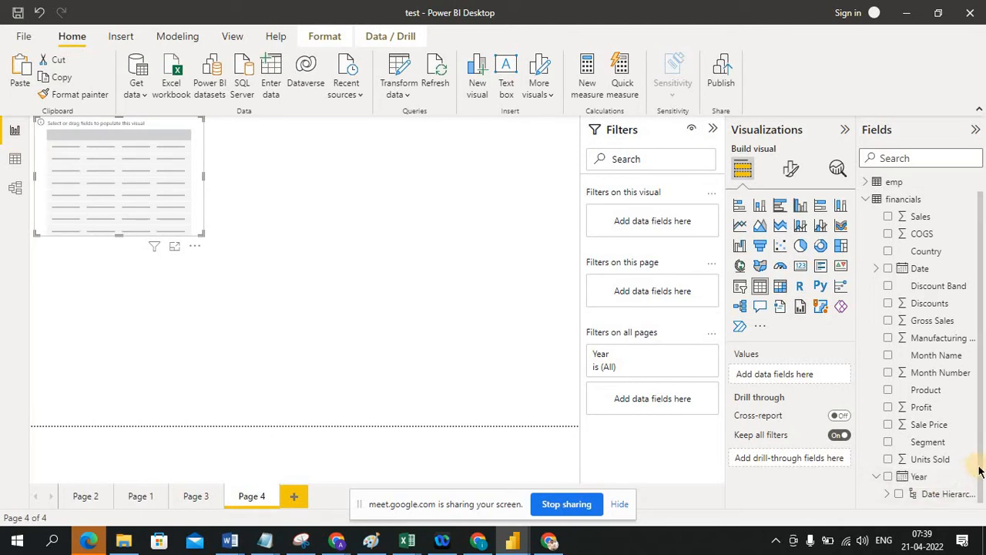
{"action": "left_click_drag", "start_coordinate": [981, 470], "coordinate": [982, 486]}
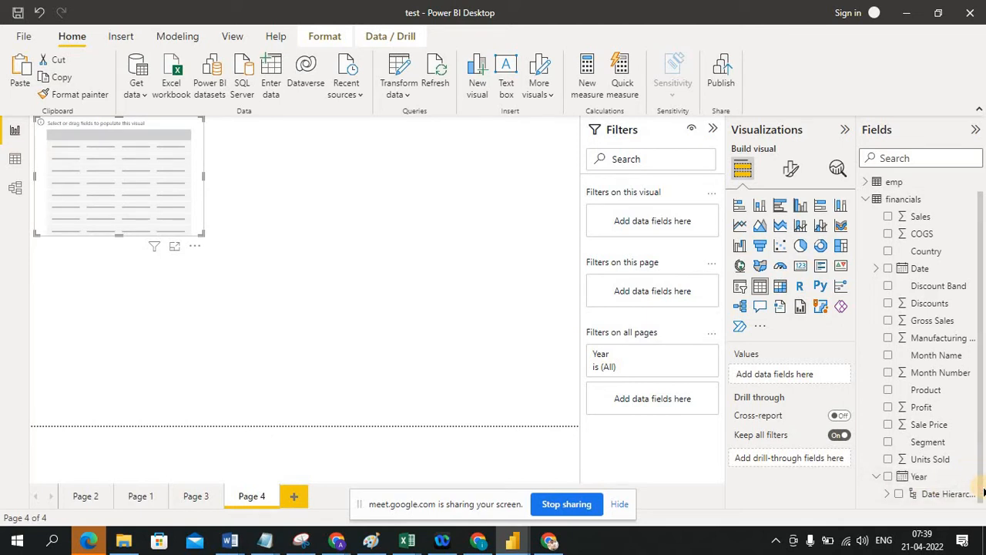
Switch to Excel, inspect the Date column in the Financial Sample workbook, and return to Power BI Desktop.
{"action": "mouse_move", "coordinate": [407, 541]}
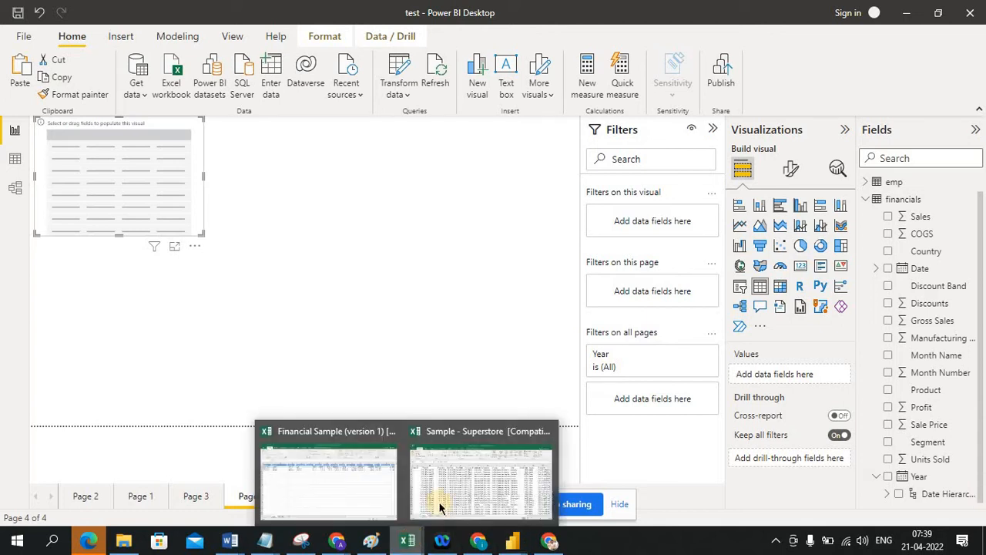
{"action": "left_click", "coordinate": [464, 486]}
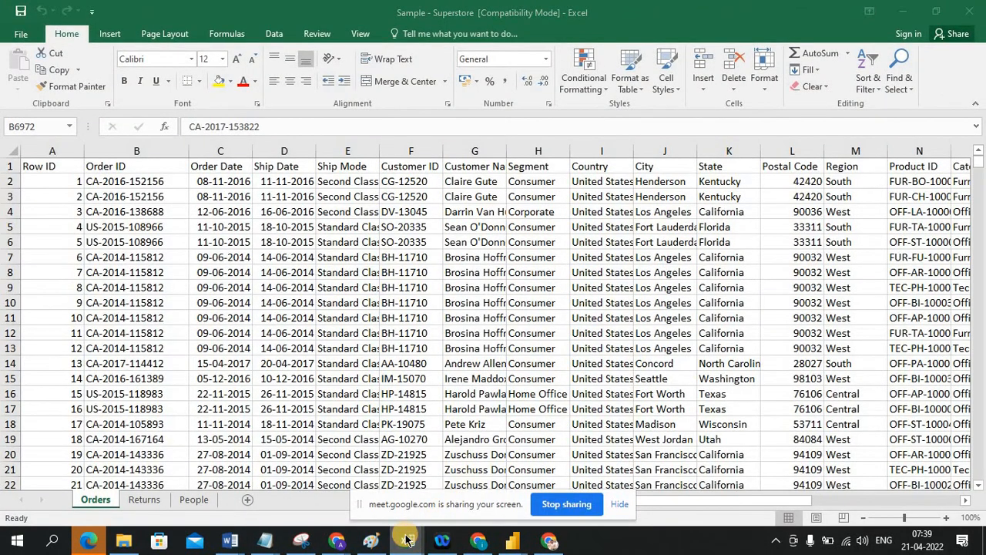
{"action": "left_click", "coordinate": [361, 451]}
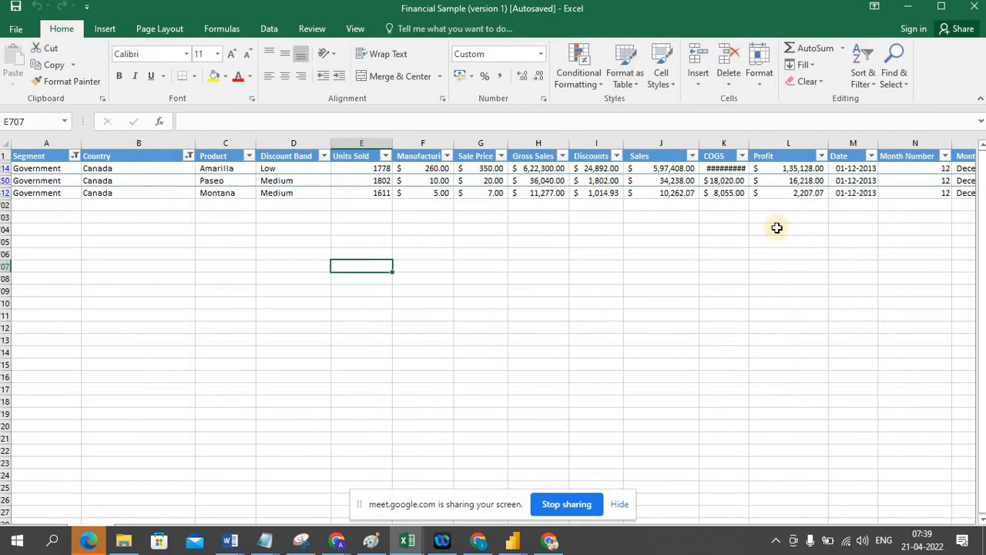
{"action": "left_click", "coordinate": [851, 142]}
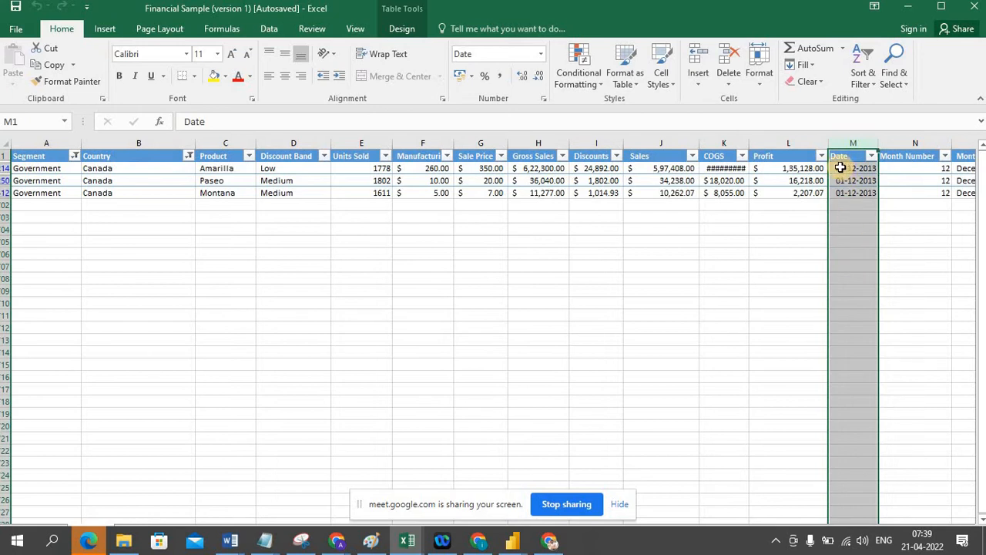
{"action": "key", "text": "alt+Tab"}
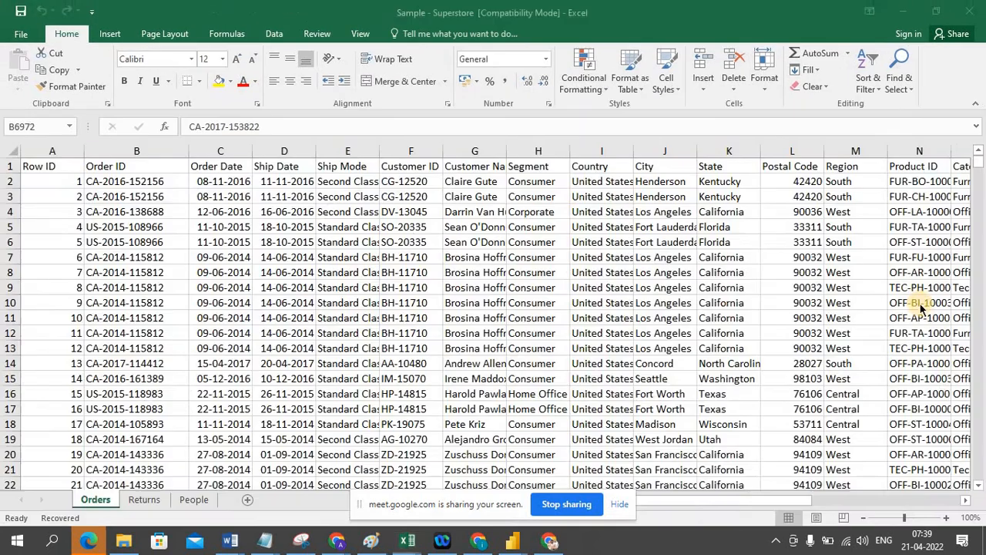
{"action": "key", "text": "alt+Tab"}
{"action": "key", "text": "alt+Tab"}
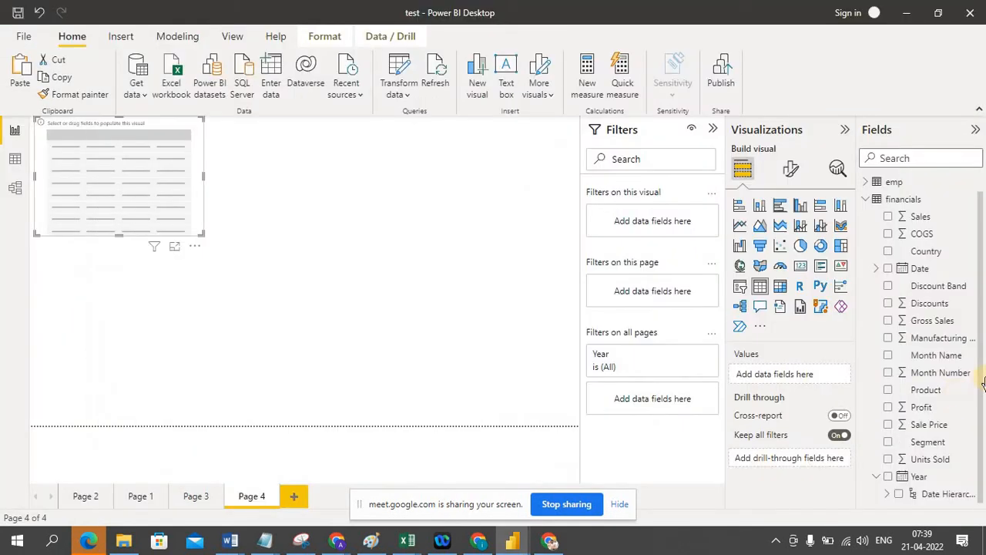
Expand the Year field's Date Hierarchy and widen the field list to view its Year, Quarter, Month and Day levels.
{"action": "left_click", "coordinate": [887, 494]}
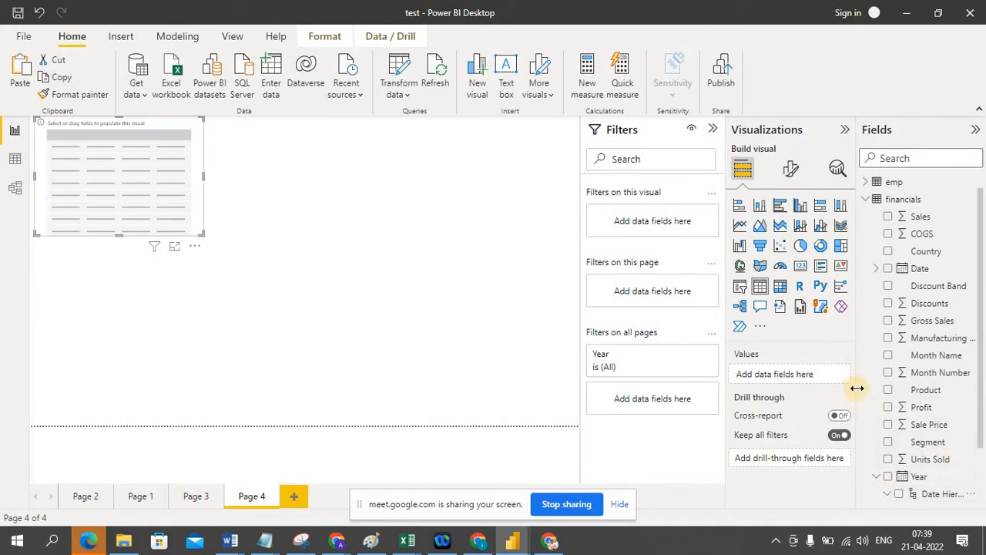
{"action": "left_click_drag", "start_coordinate": [857, 387], "coordinate": [806, 387]}
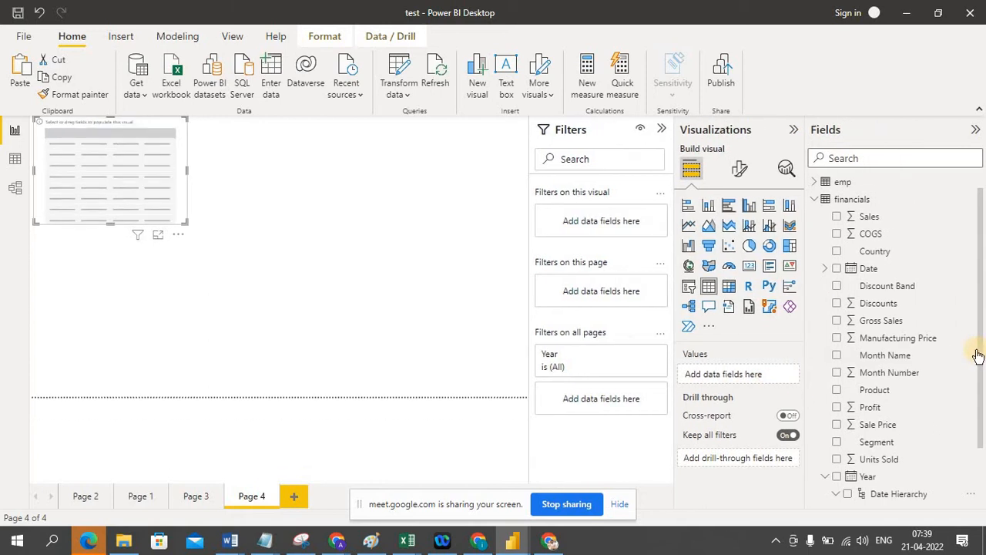
{"action": "scroll", "coordinate": [977, 408], "scroll_direction": "down", "scroll_amount": 2}
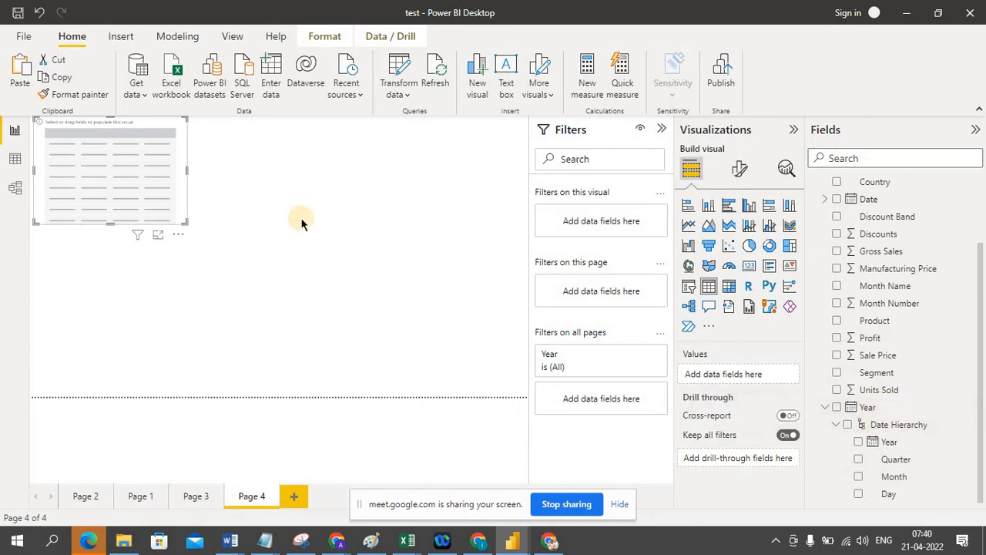
Open the program's Options dialog and review the global Usage Data and Security settings.
{"action": "left_click", "coordinate": [26, 39]}
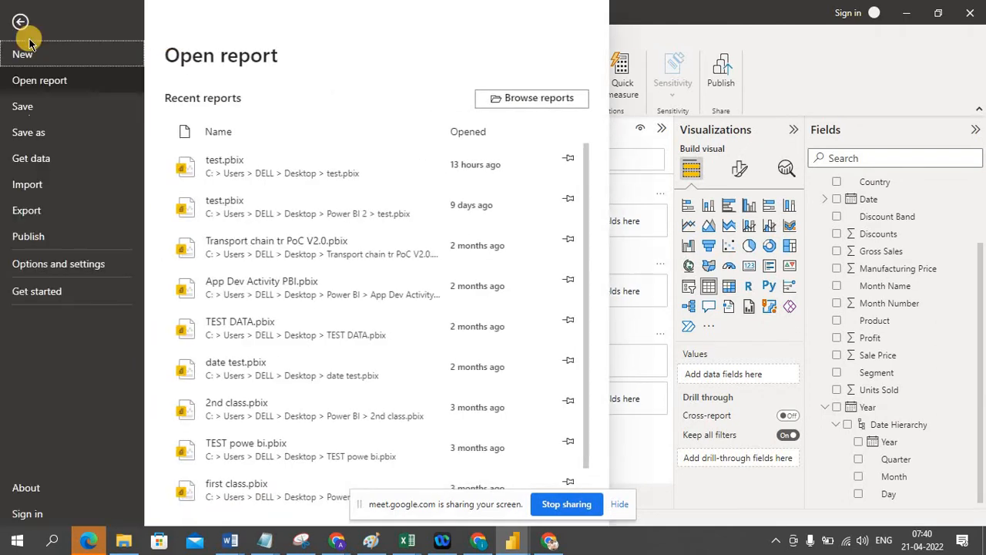
{"action": "left_click", "coordinate": [51, 267]}
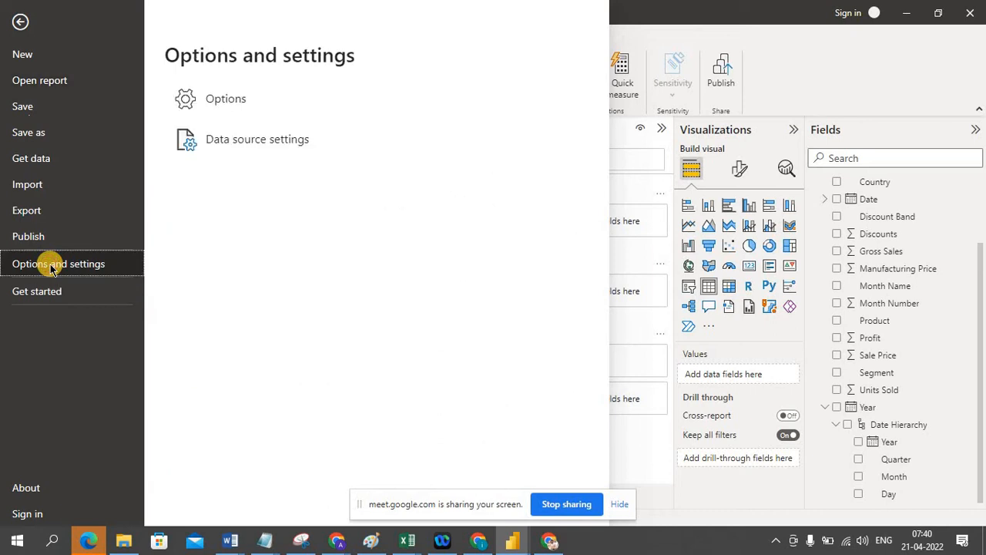
{"action": "left_click", "coordinate": [247, 109]}
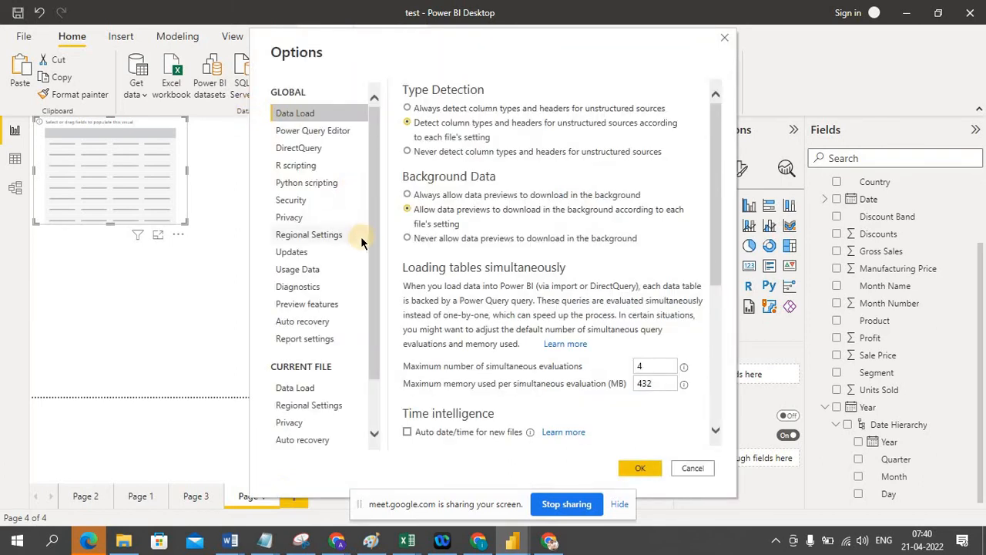
{"action": "left_click", "coordinate": [293, 273]}
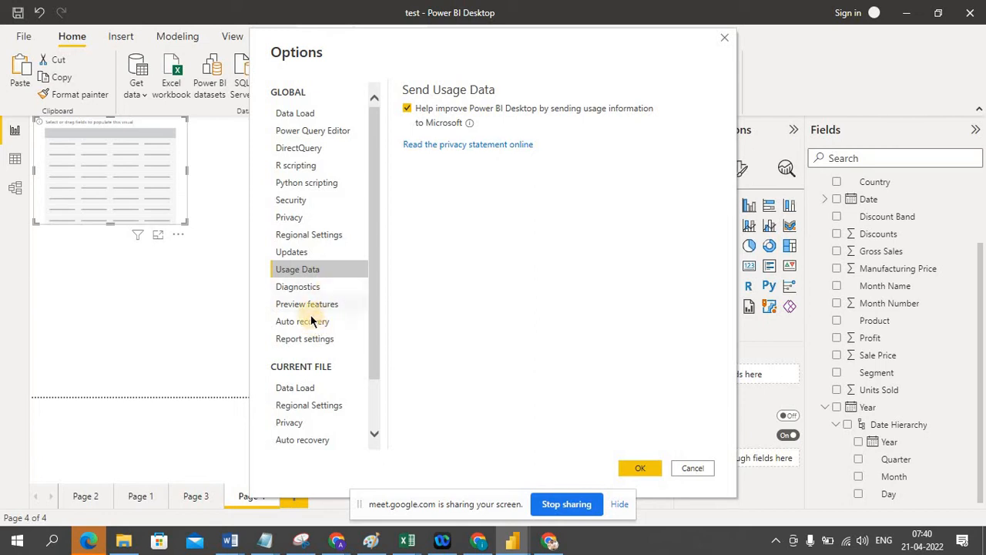
{"action": "left_click", "coordinate": [309, 200]}
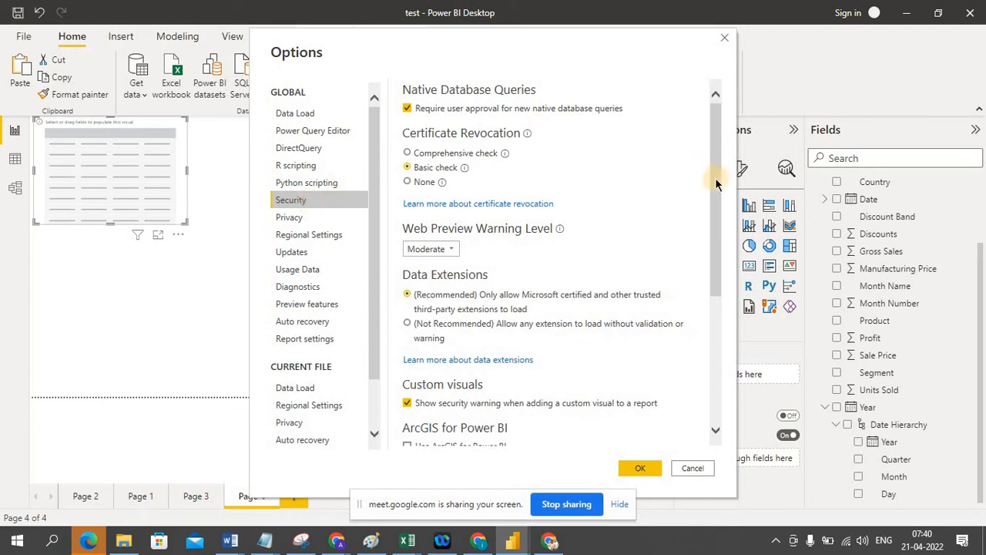
{"action": "left_click_drag", "start_coordinate": [716, 184], "coordinate": [747, 324]}
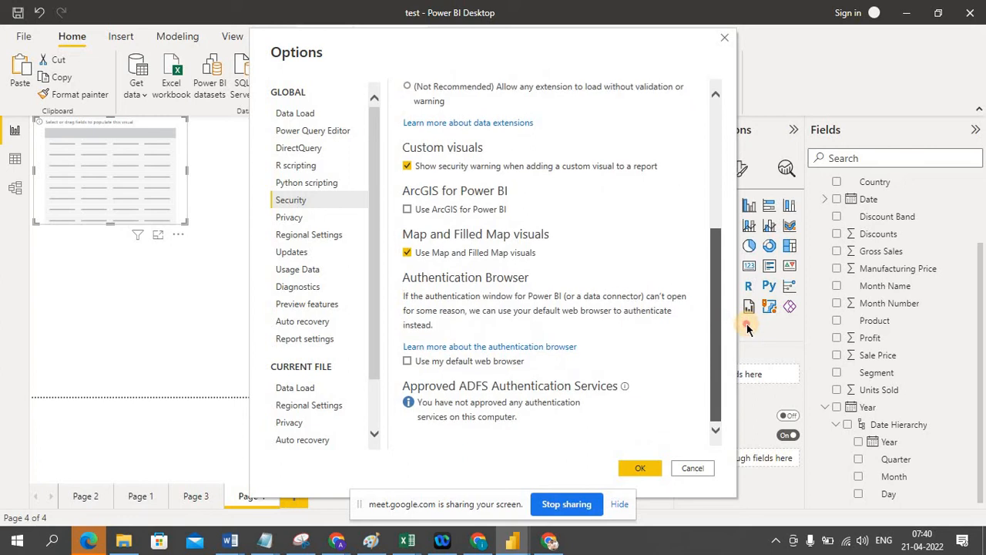
{"action": "left_click", "coordinate": [311, 270]}
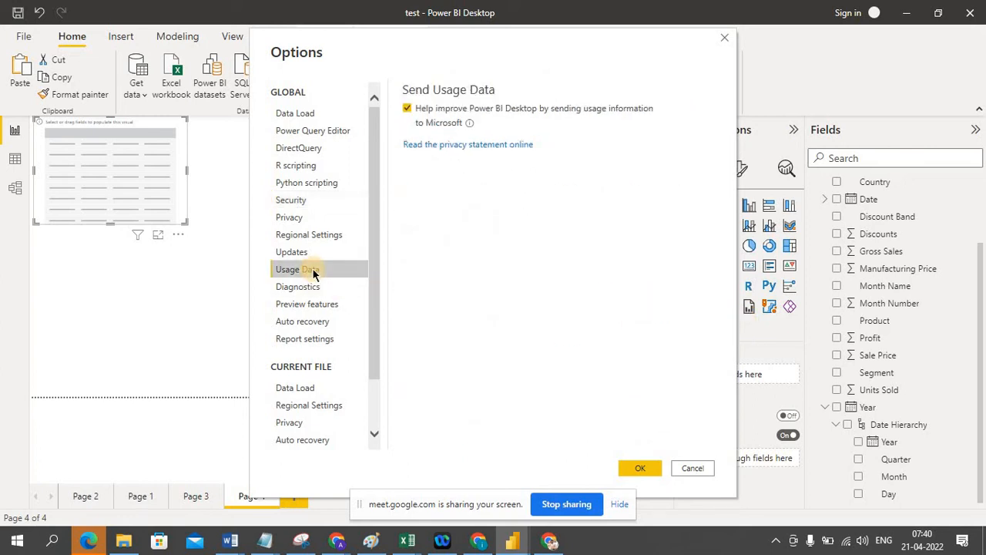
Enable Auto date/time for new files in the global Data Load options and apply the change.
{"action": "left_click", "coordinate": [308, 114]}
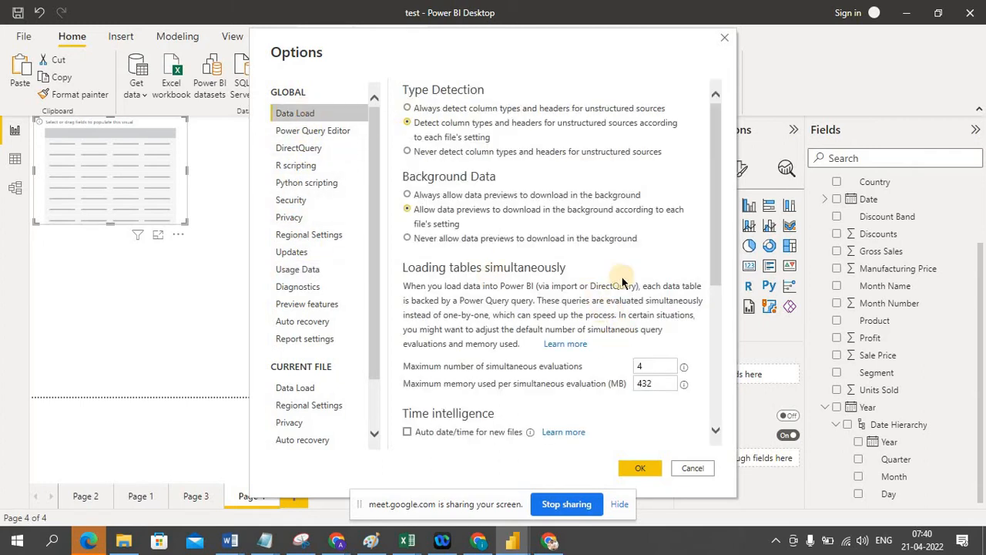
{"action": "left_click_drag", "start_coordinate": [715, 274], "coordinate": [715, 310]}
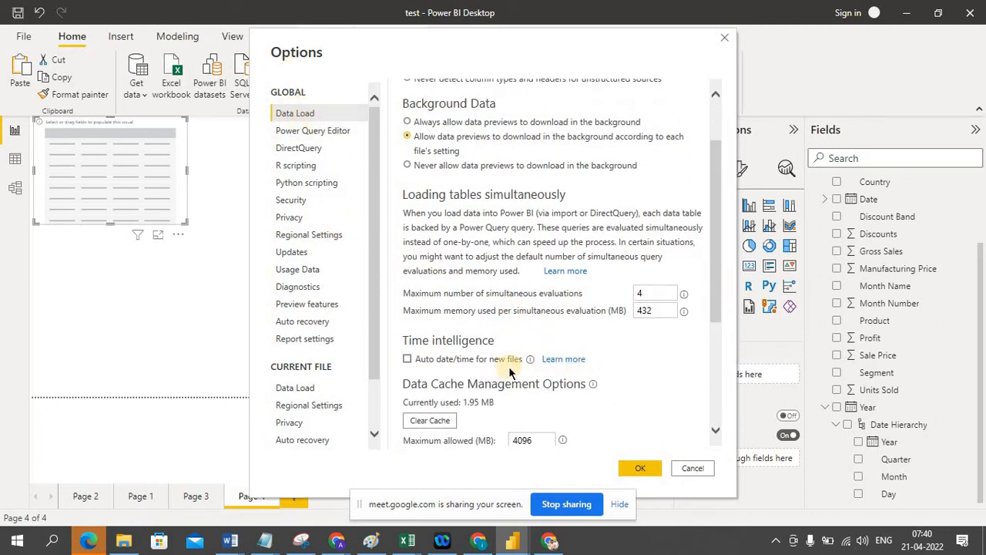
{"action": "left_click", "coordinate": [407, 360]}
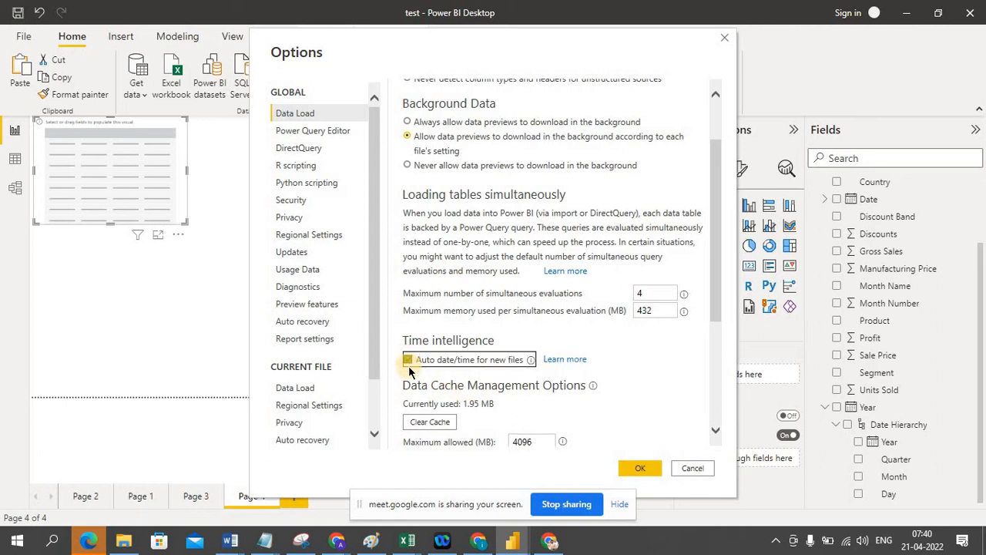
{"action": "left_click", "coordinate": [645, 470]}
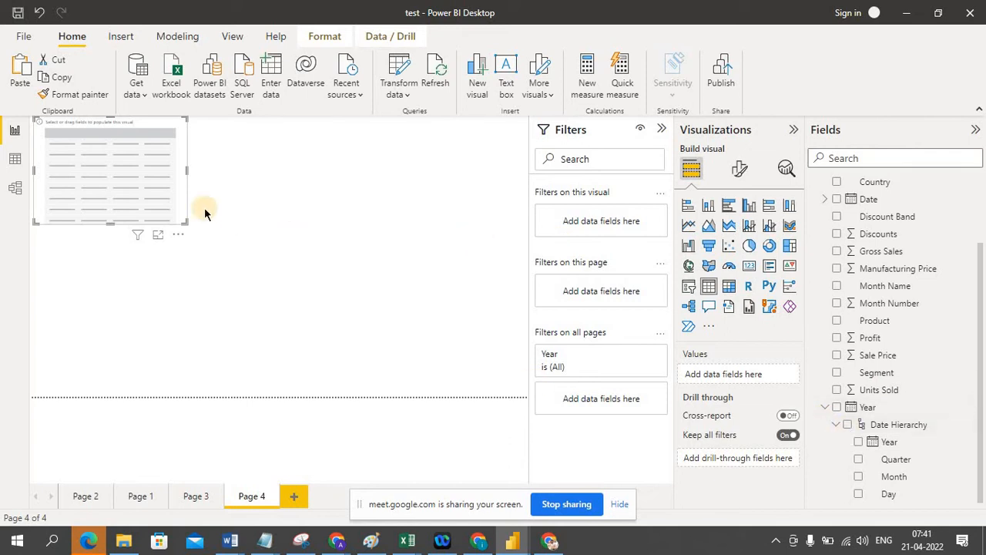
Add the Year level of the Year field's Date Hierarchy to the Page 4 table and set its values' font size to 16.
{"action": "left_click", "coordinate": [859, 441]}
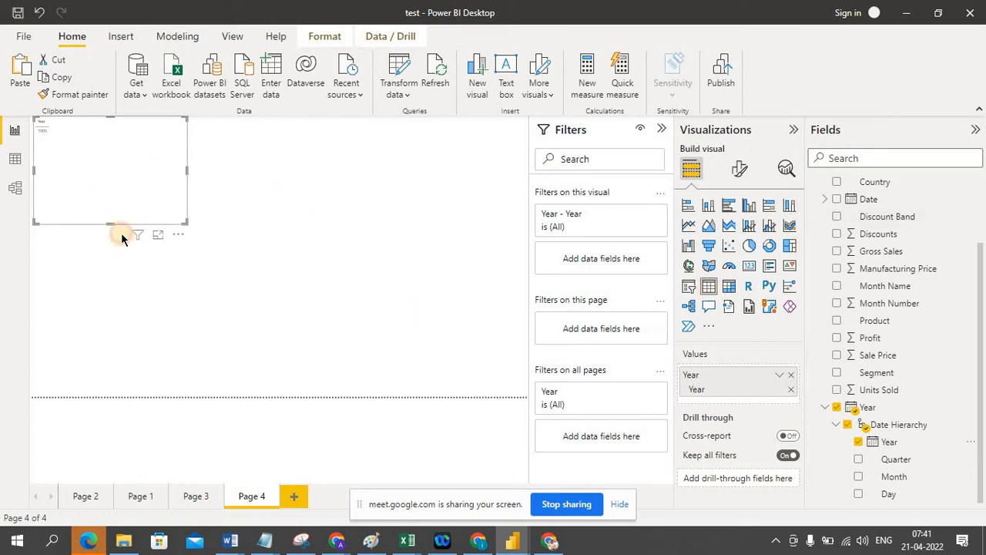
{"action": "left_click_drag", "start_coordinate": [113, 222], "coordinate": [109, 221]}
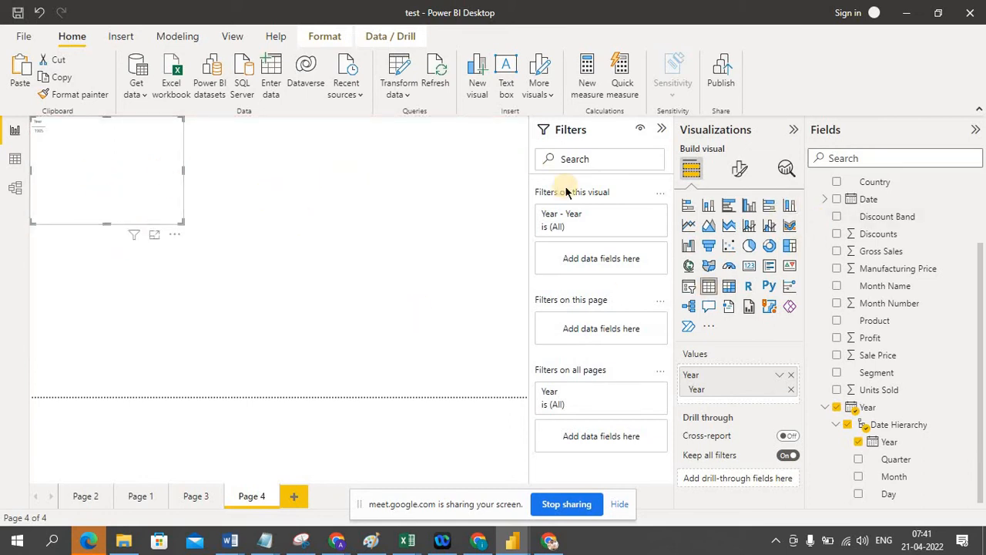
{"action": "left_click", "coordinate": [740, 167]}
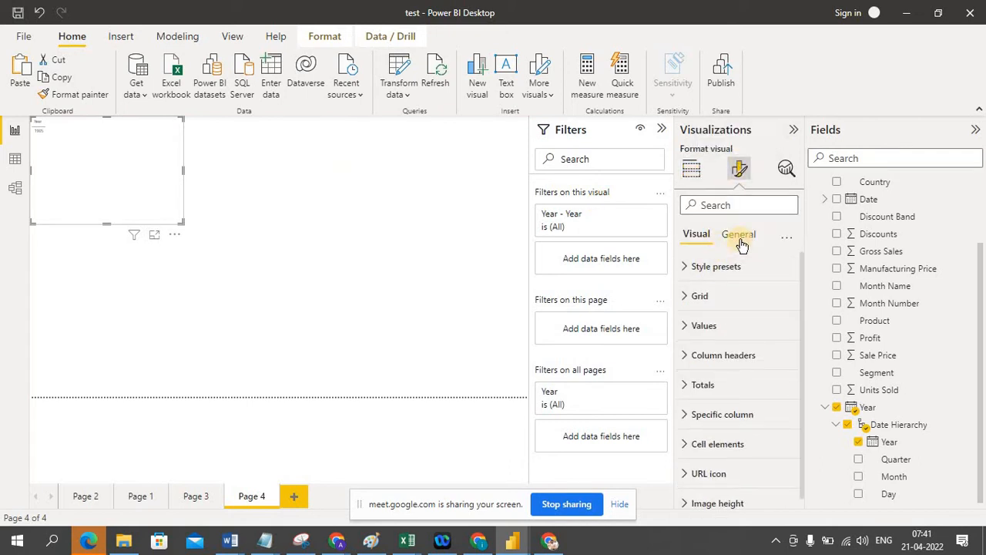
{"action": "left_click", "coordinate": [685, 325]}
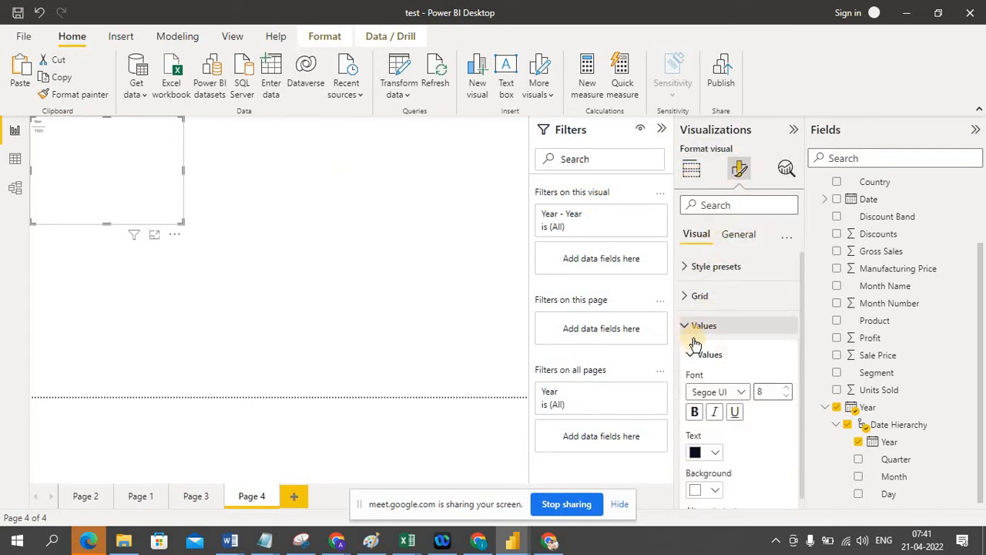
{"action": "left_click", "coordinate": [787, 387]}
{"action": "left_click", "coordinate": [787, 388]}
{"action": "left_click", "coordinate": [786, 387]}
{"action": "left_click", "coordinate": [786, 387]}
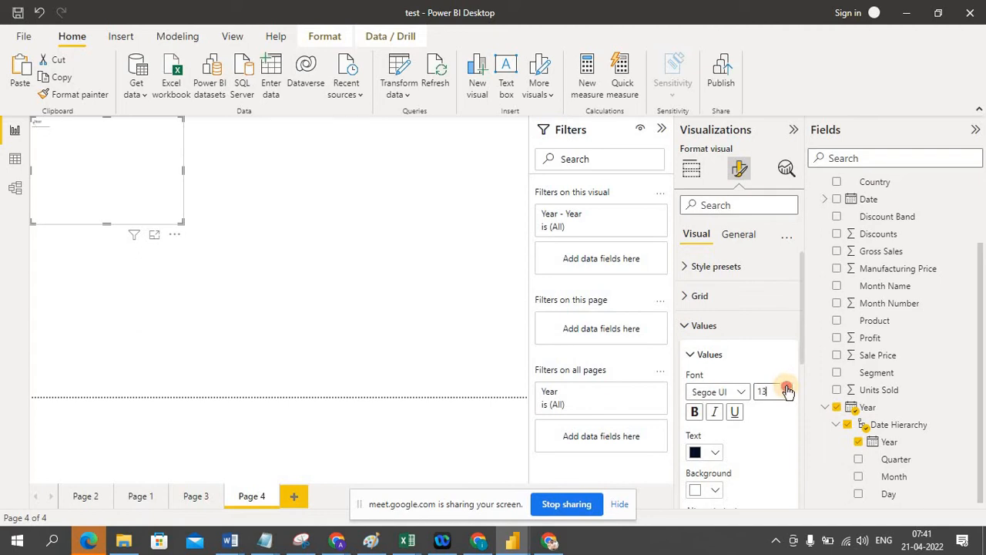
{"action": "left_click", "coordinate": [786, 388]}
Check the formatting commands and the available options for the Year field's Date Hierarchy.
{"action": "left_click", "coordinate": [893, 427]}
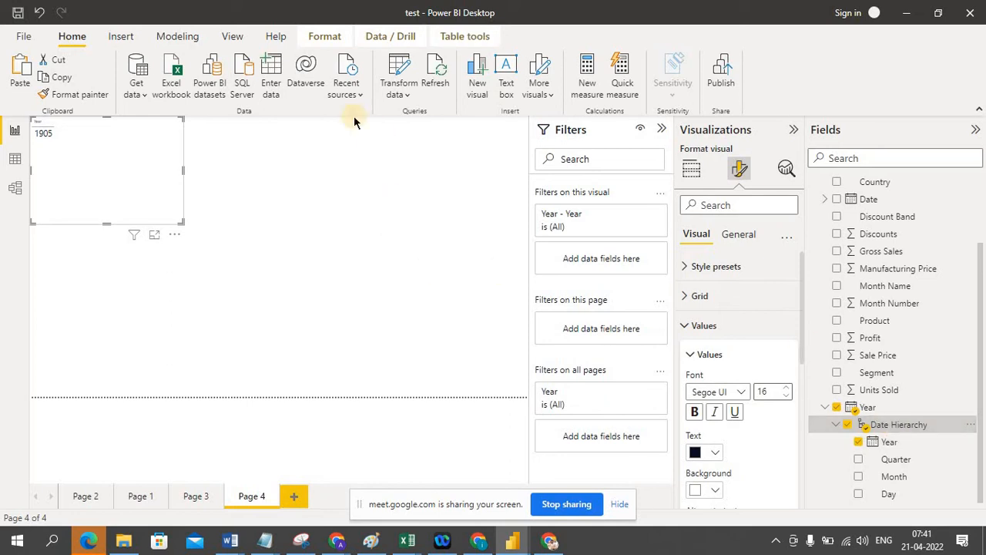
{"action": "left_click", "coordinate": [308, 39]}
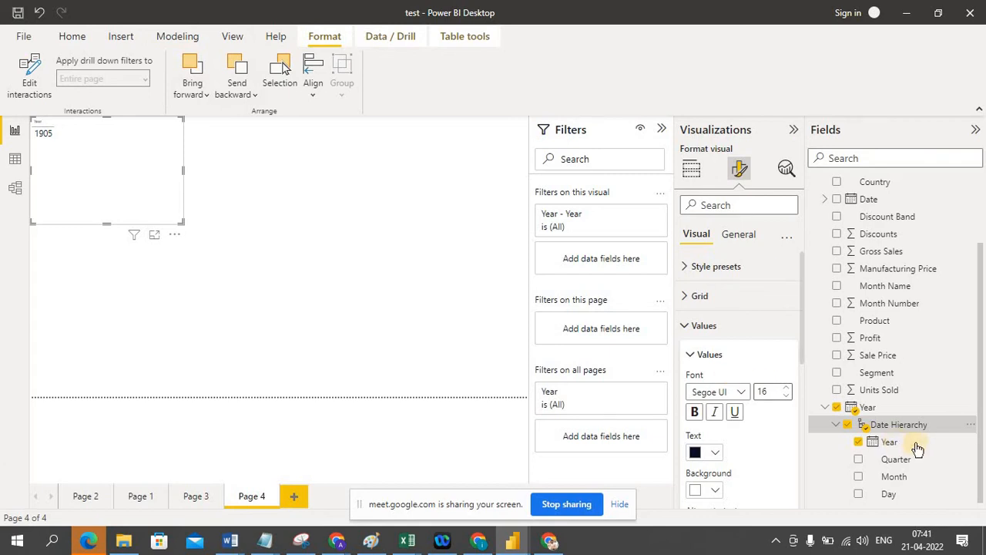
{"action": "left_click", "coordinate": [971, 428]}
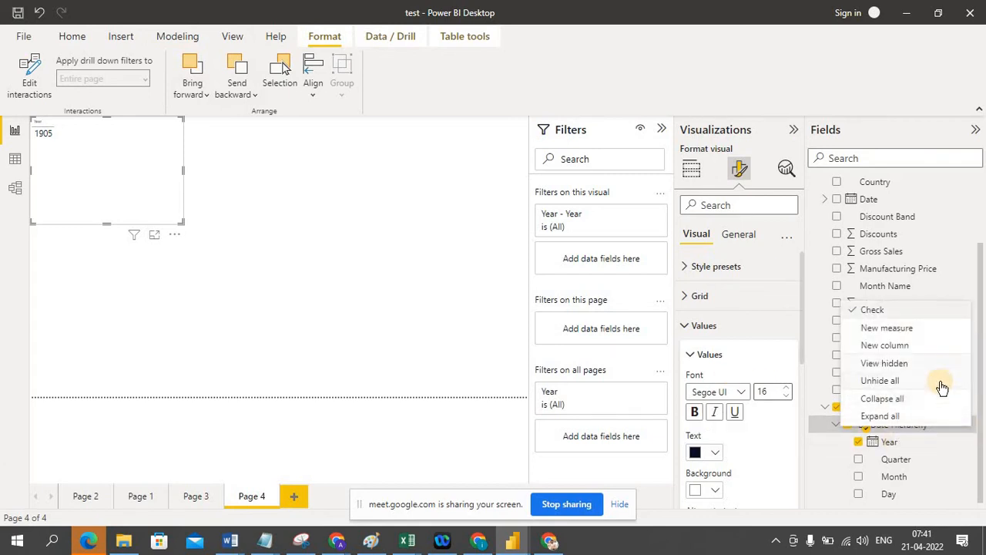
{"action": "left_click", "coordinate": [396, 310]}
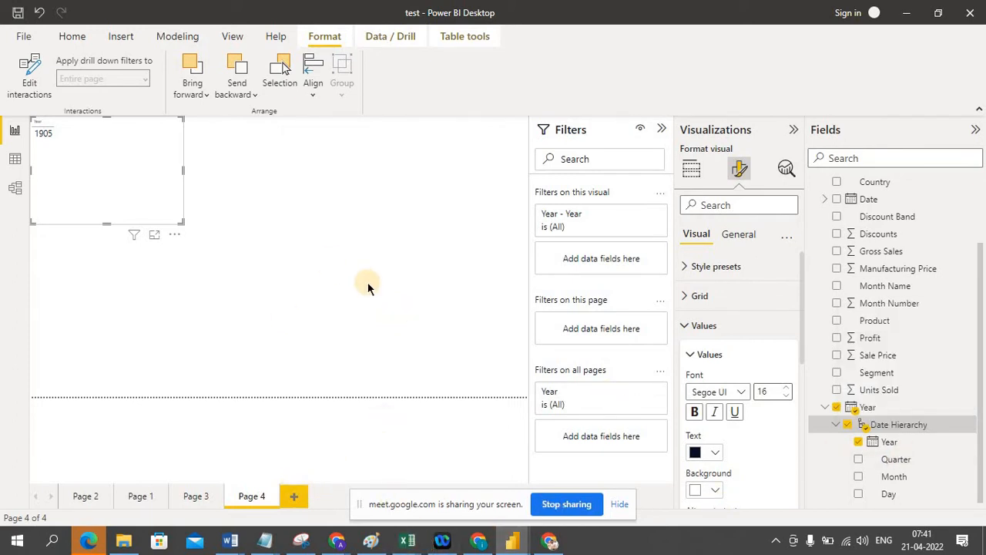
Show the financials table's data and select its Date column.
{"action": "left_click", "coordinate": [14, 162]}
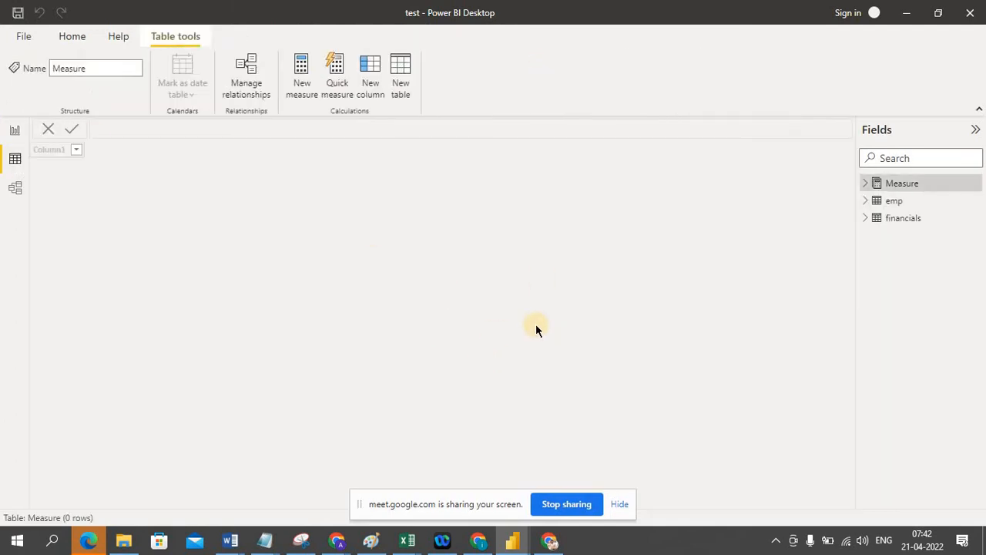
{"action": "left_click", "coordinate": [893, 222]}
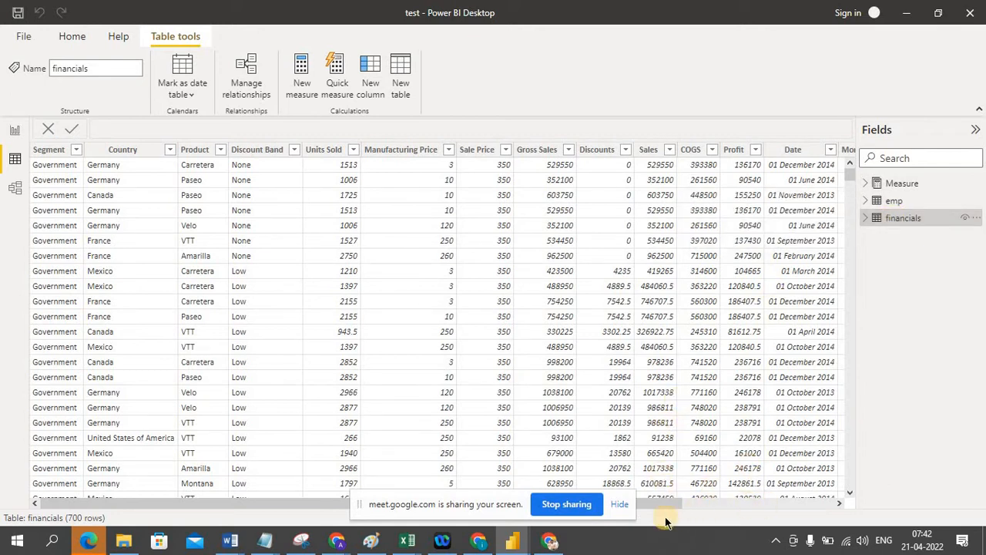
{"action": "left_click_drag", "start_coordinate": [667, 503], "coordinate": [827, 497]}
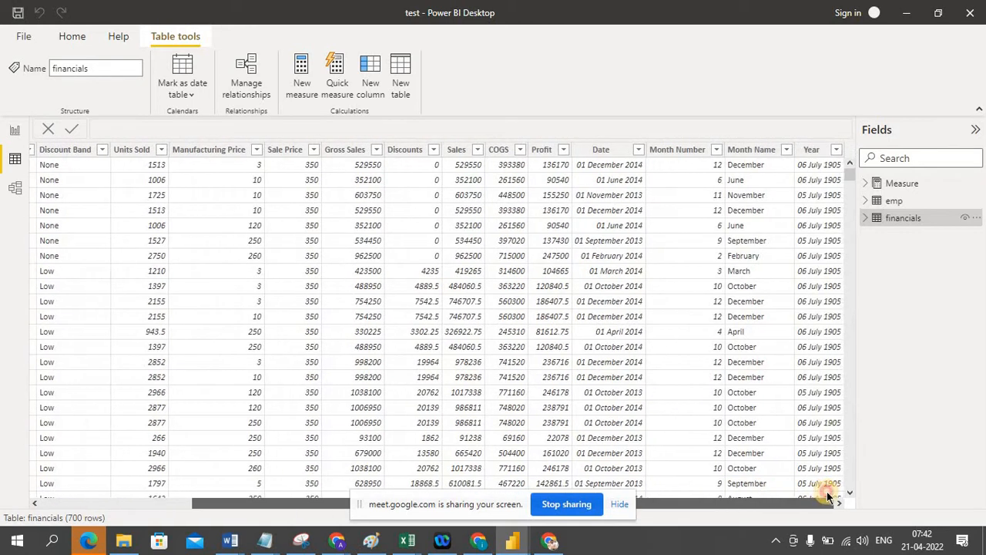
{"action": "left_click", "coordinate": [603, 154]}
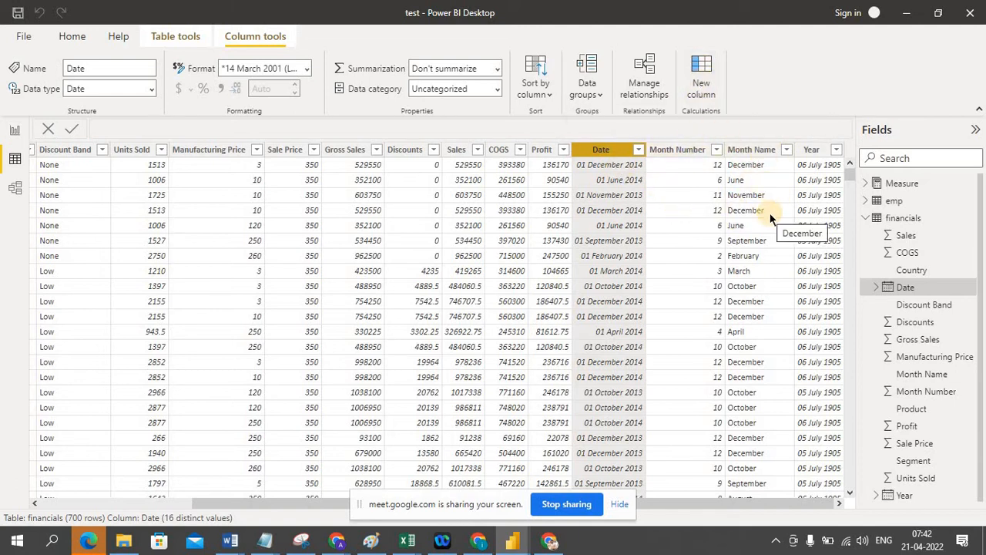
Create a calculated column named Year New in financials, using the YEAR function on financials[Date].
{"action": "left_click", "coordinate": [701, 89]}
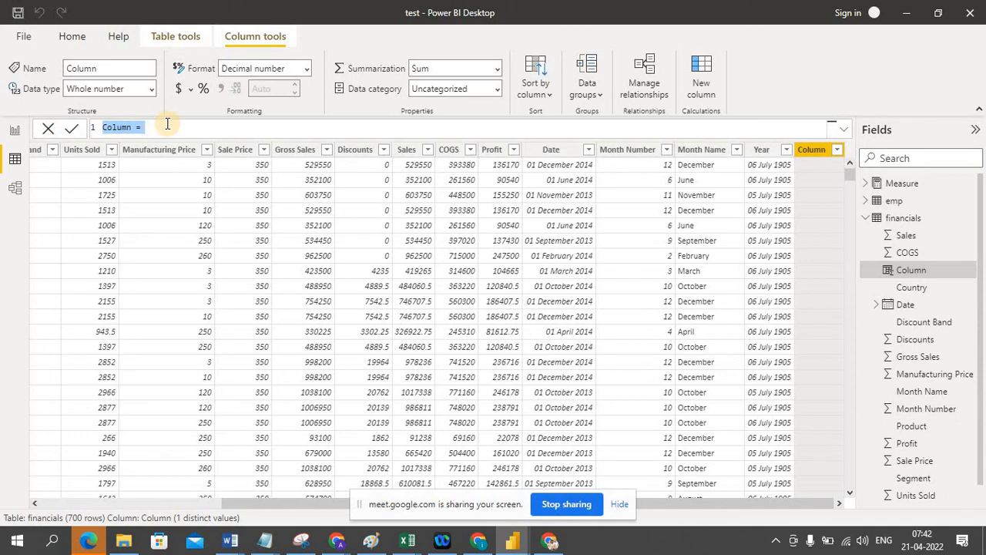
{"action": "type", "text": "Year New"}
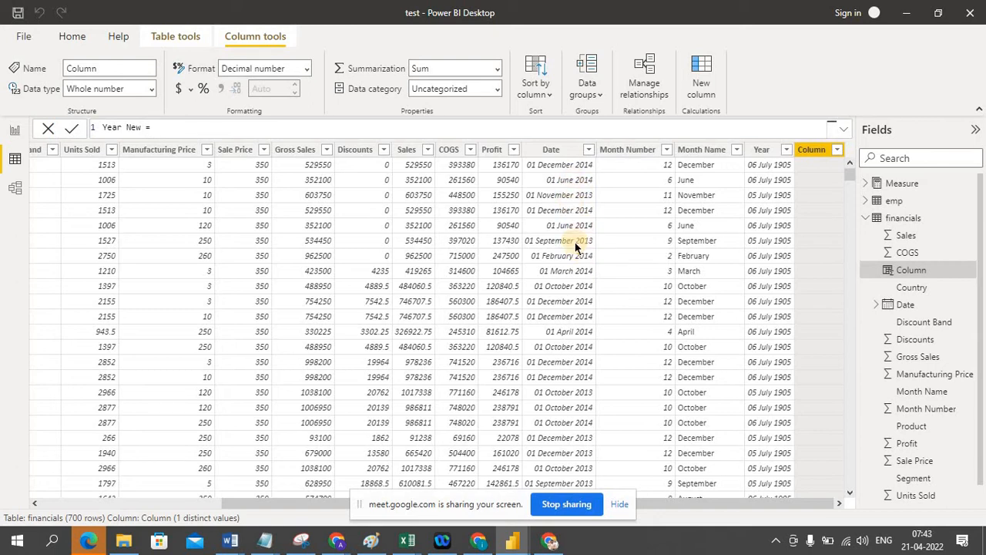
{"action": "type", "text": "year"}
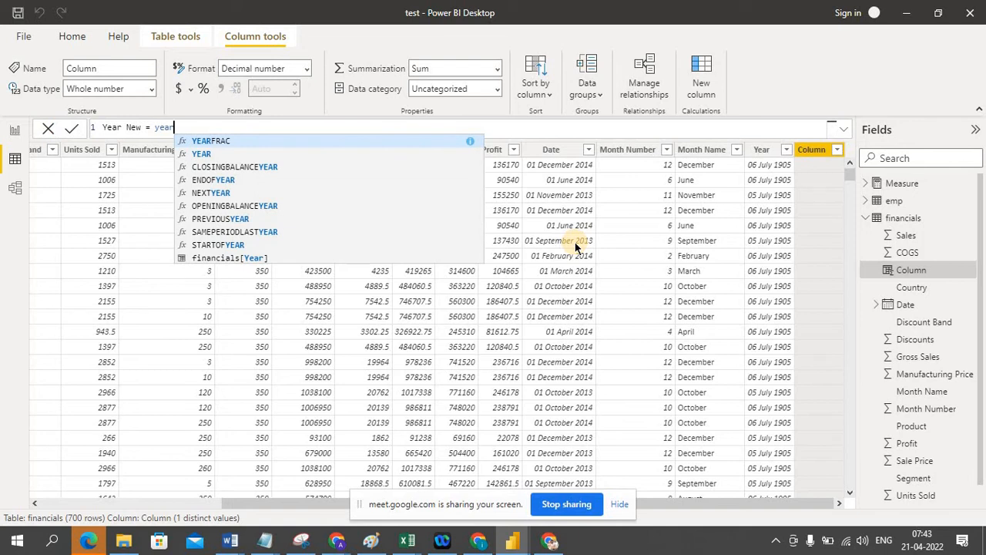
{"action": "type", "text": "("}
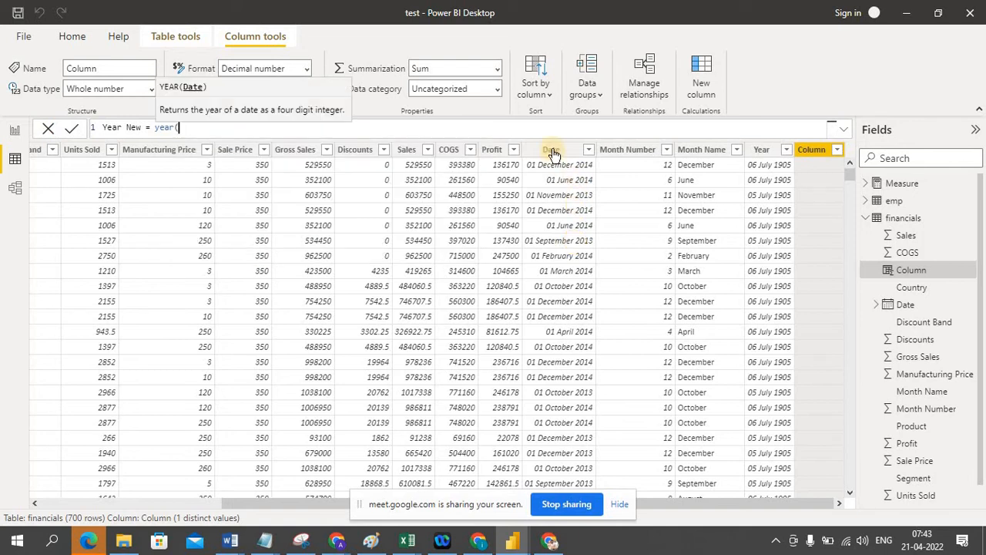
{"action": "type", "text": "date"}
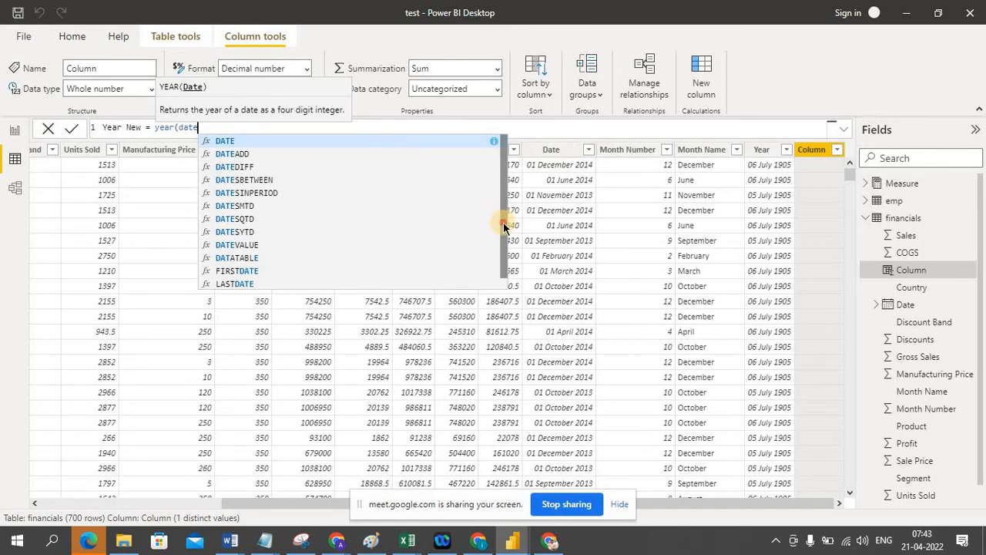
{"action": "left_click_drag", "start_coordinate": [503, 226], "coordinate": [510, 266]}
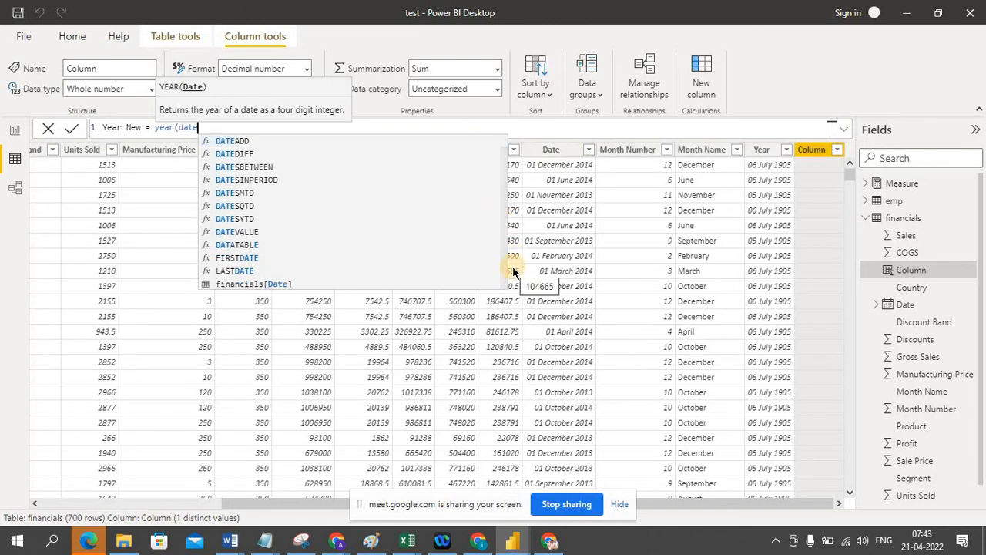
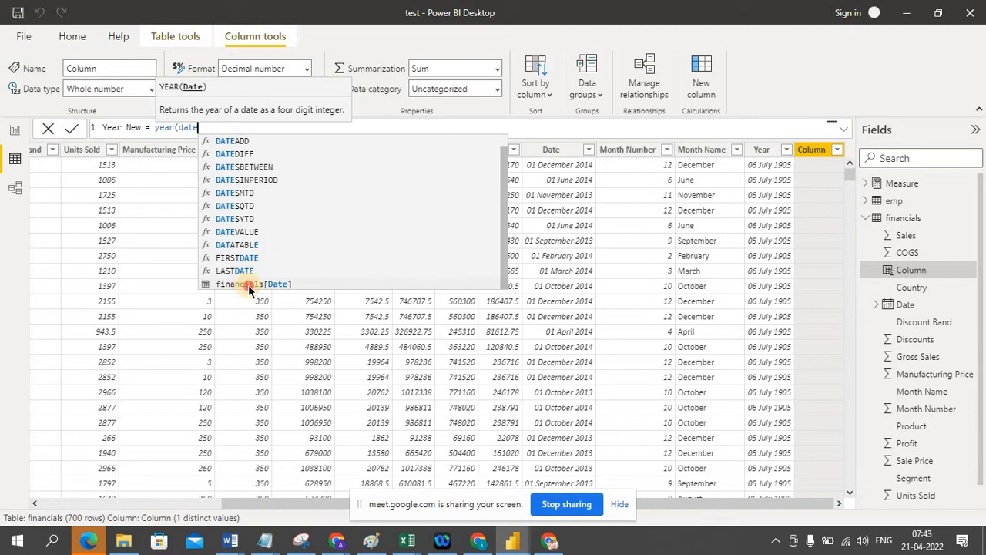
Complete the calculated column in the financials table as Year New = year(financials[Date]).
{"action": "left_click", "coordinate": [248, 284]}
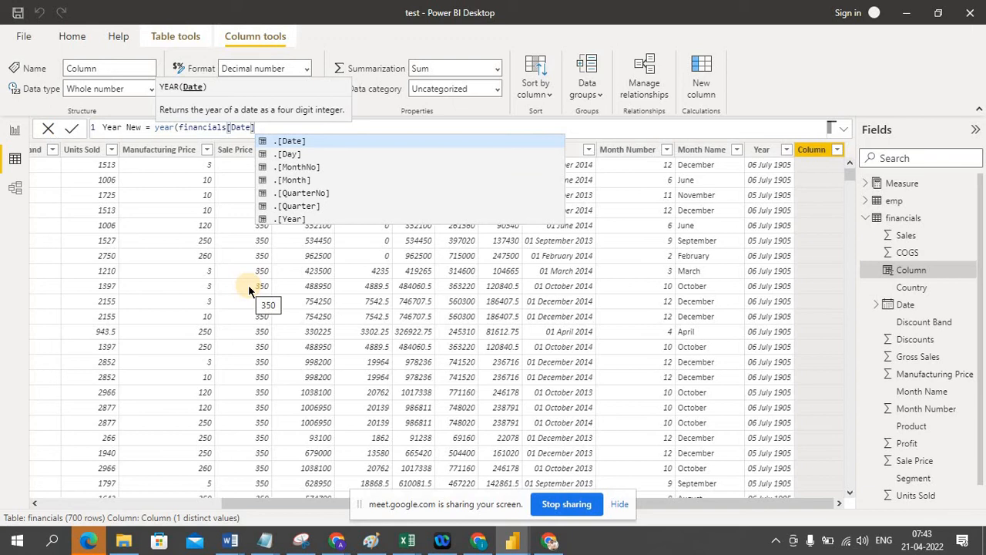
{"action": "type", "text": ")"}
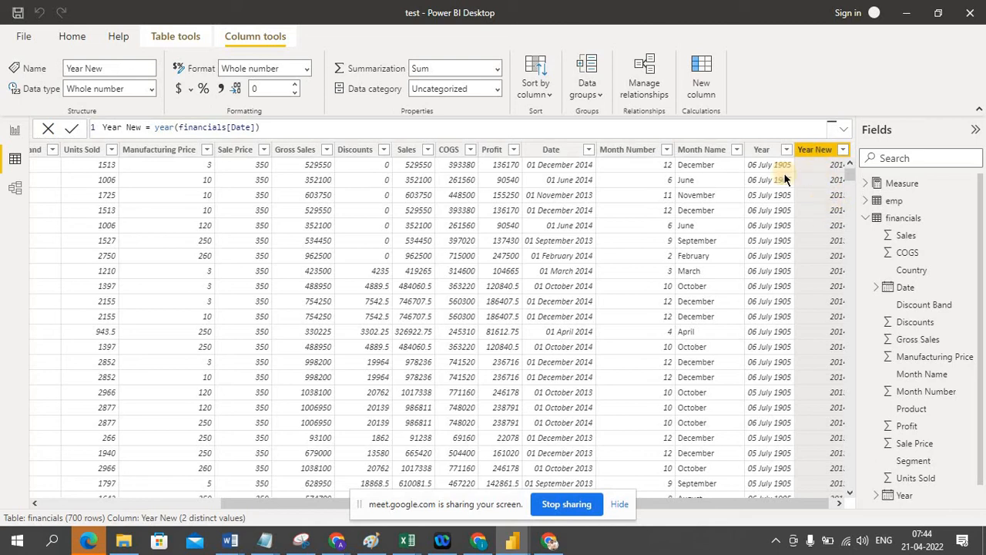
On report Page 4, replace the Year date hierarchy in the table visual with the Year New field.
{"action": "left_click", "coordinate": [15, 133]}
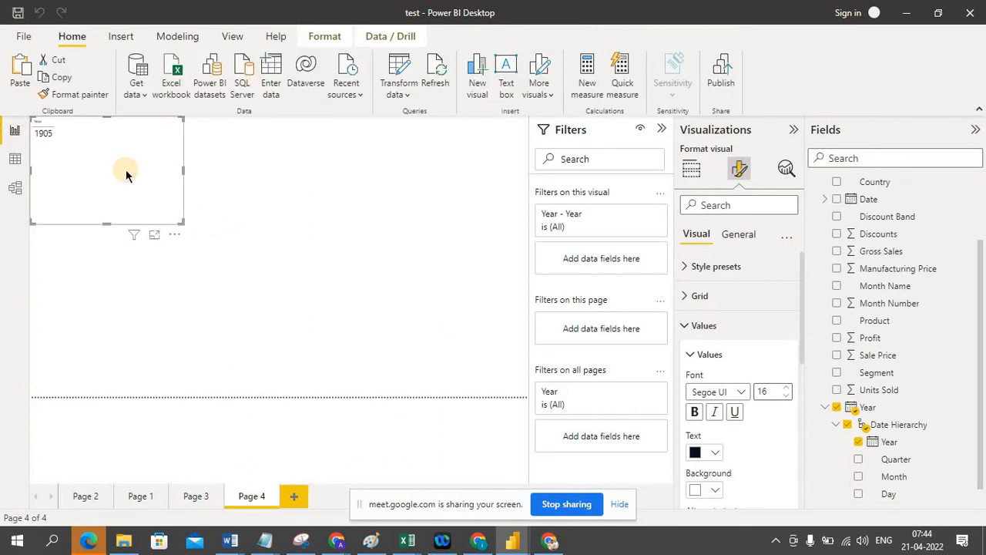
{"action": "left_click", "coordinate": [848, 426]}
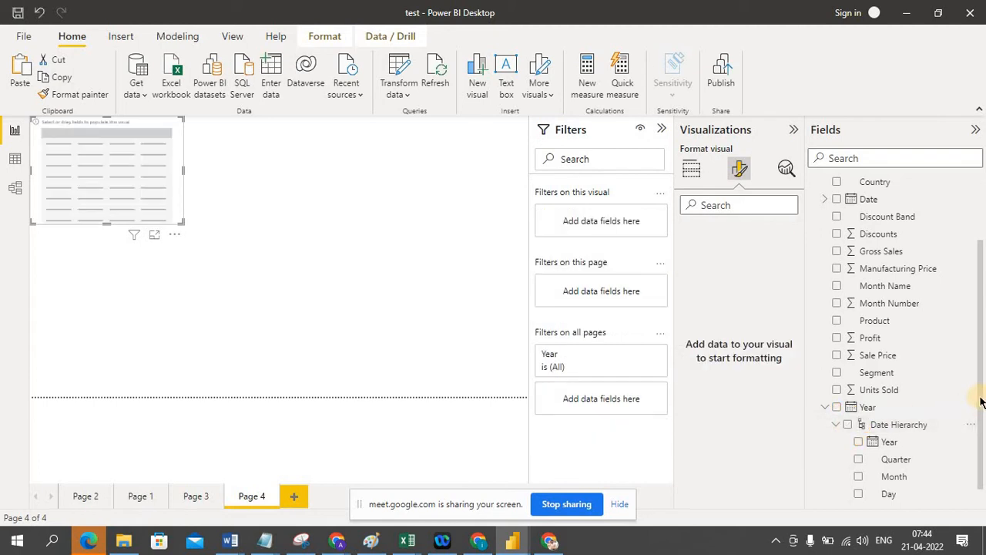
{"action": "scroll", "coordinate": [981, 399], "scroll_direction": "down", "scroll_amount": 1}
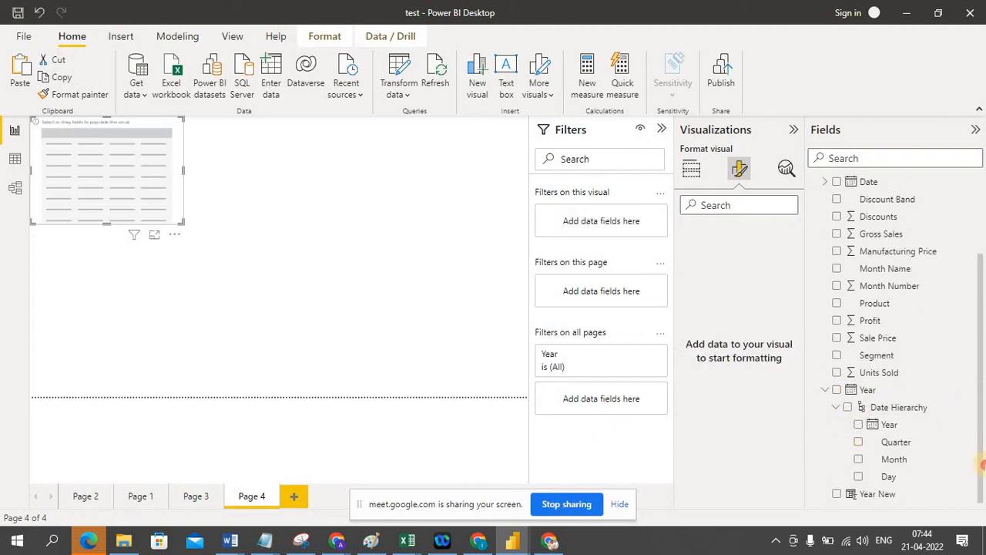
{"action": "left_click", "coordinate": [838, 497]}
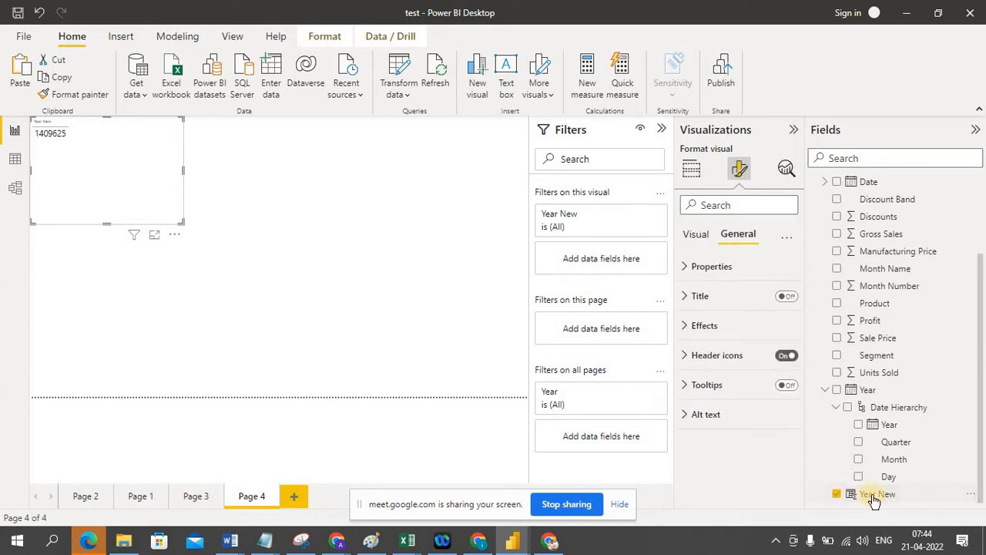
Set the Year New column's data type to Date and its display format to 2001 (yyyy).
{"action": "left_click", "coordinate": [875, 497]}
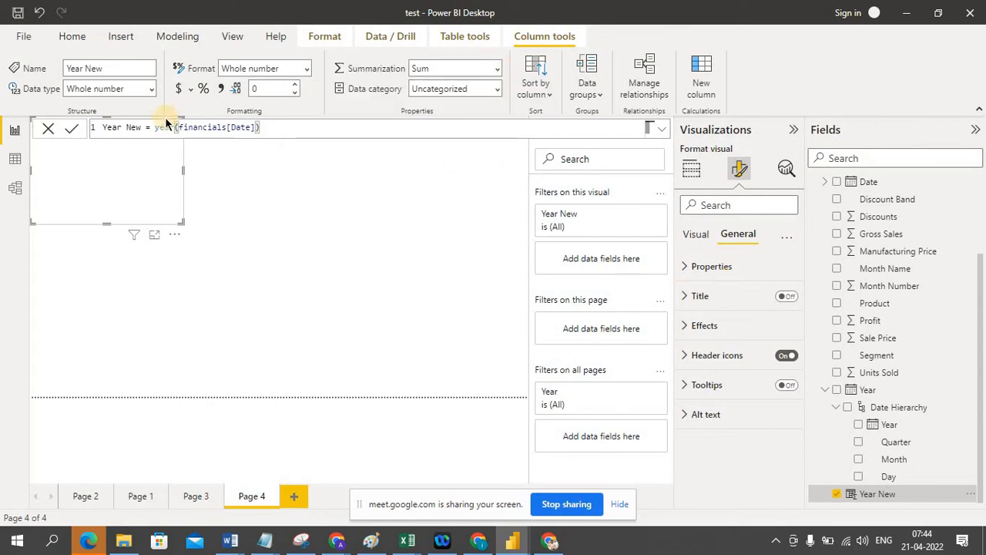
{"action": "left_click", "coordinate": [152, 89]}
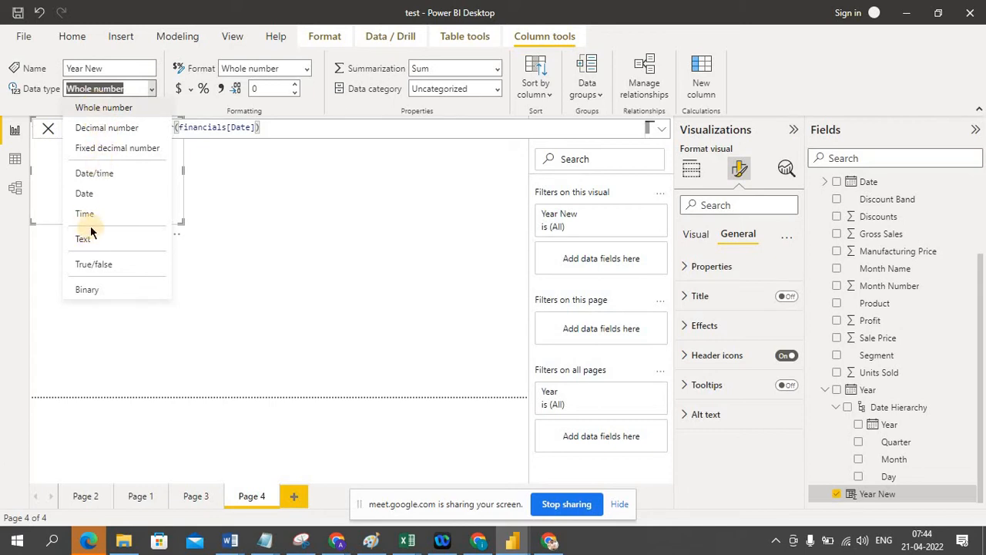
{"action": "left_click", "coordinate": [89, 194]}
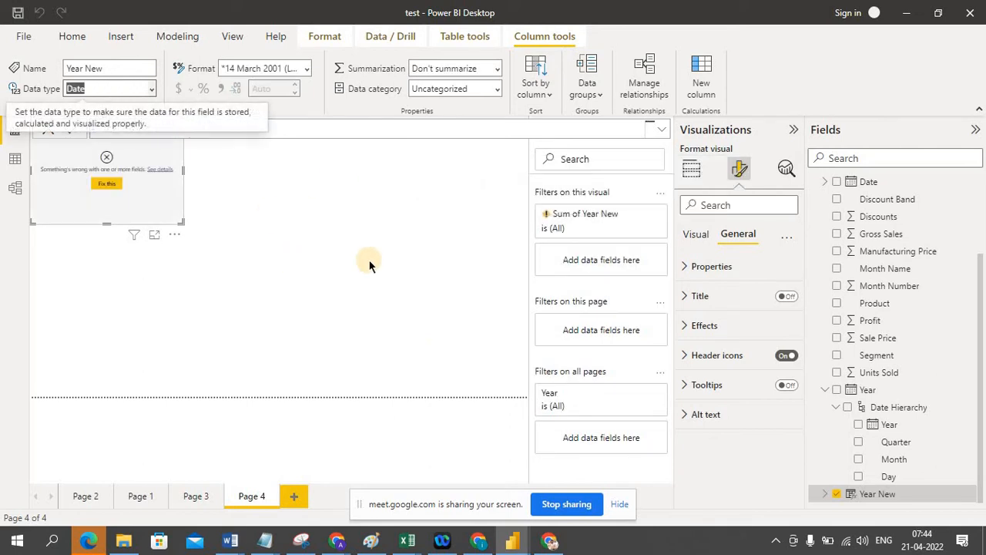
{"action": "left_click", "coordinate": [861, 495]}
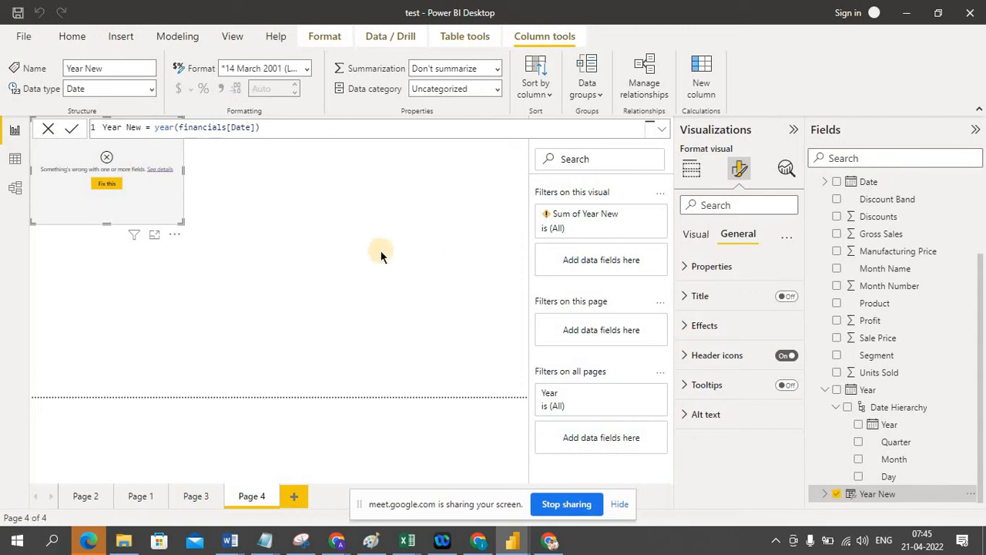
{"action": "left_click", "coordinate": [305, 68]}
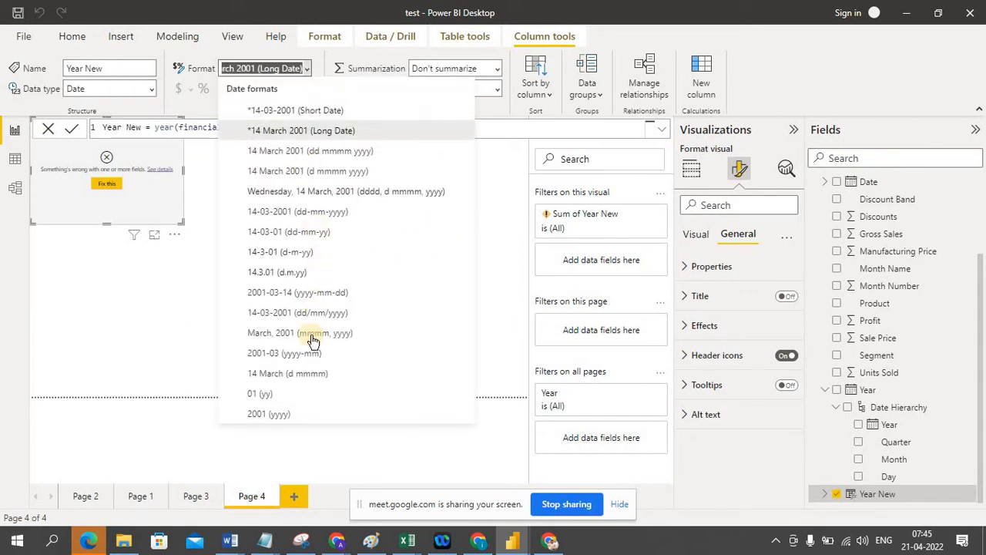
{"action": "left_click", "coordinate": [279, 414]}
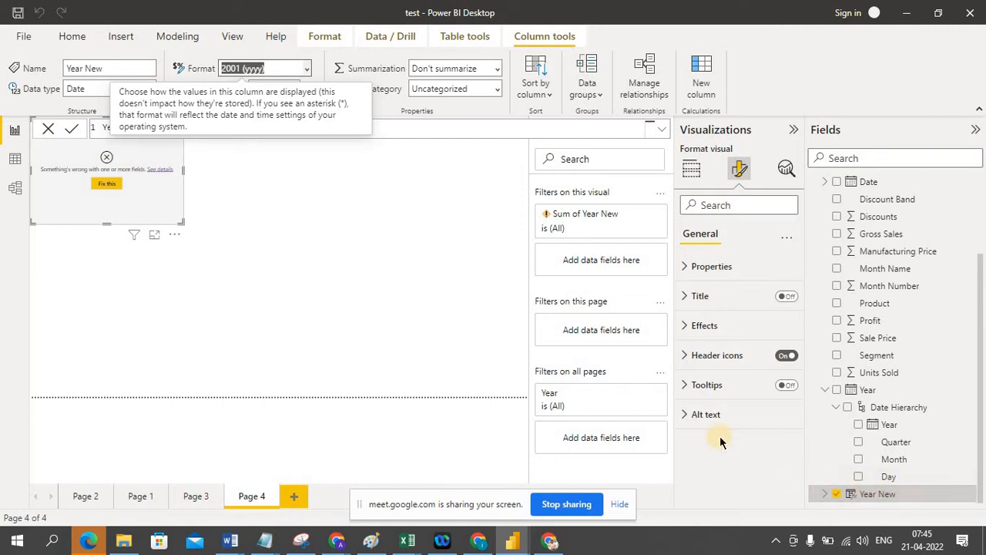
{"action": "left_click", "coordinate": [438, 271]}
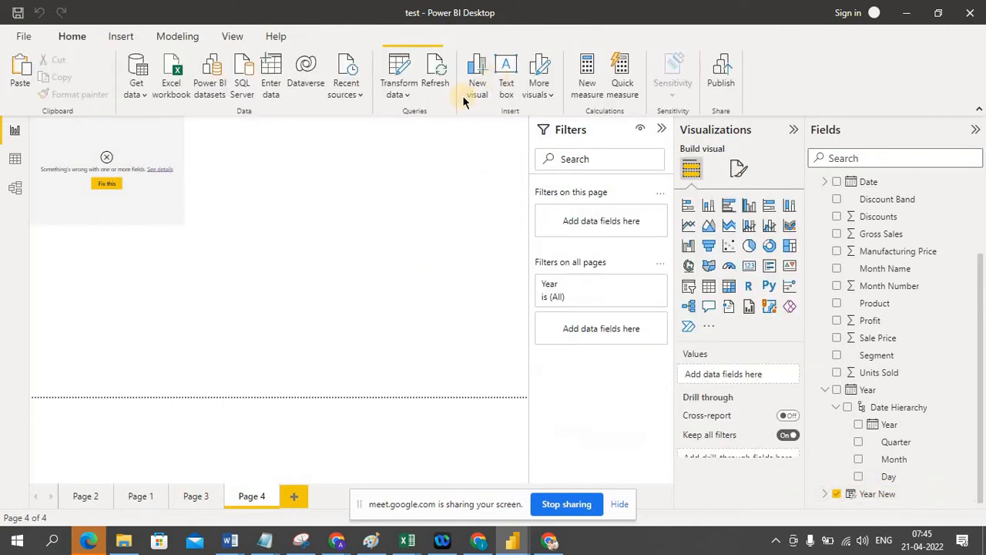
Create a new table visual from the Year New field on the empty area of Page 4.
{"action": "left_click", "coordinate": [870, 494]}
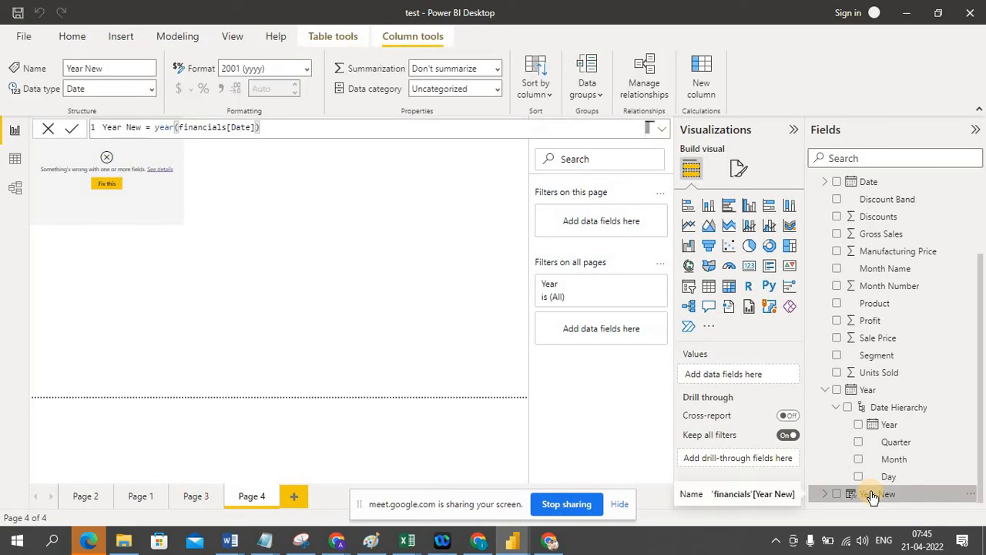
{"action": "left_click_drag", "start_coordinate": [871, 494], "coordinate": [381, 297]}
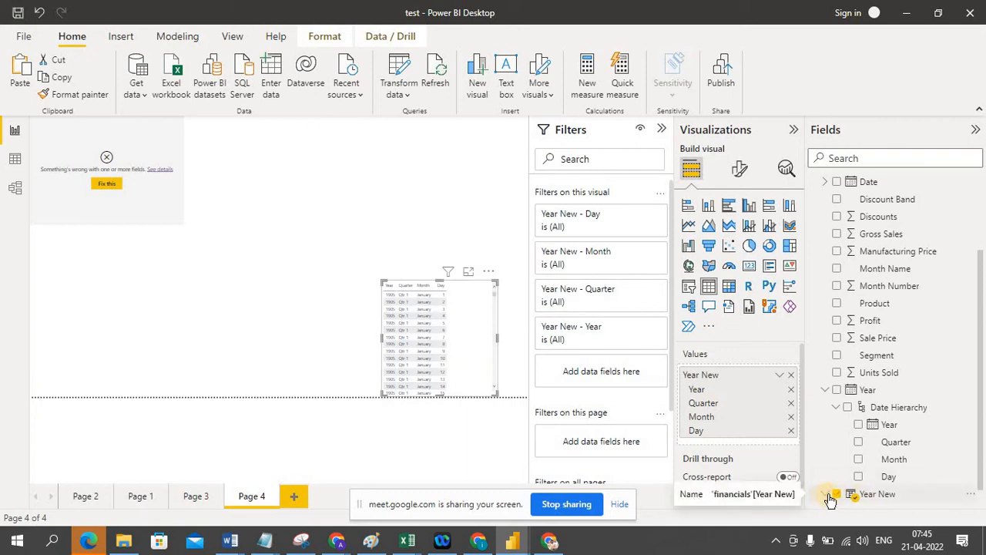
{"action": "scroll", "coordinate": [979, 476], "scroll_direction": "down", "scroll_amount": 1}
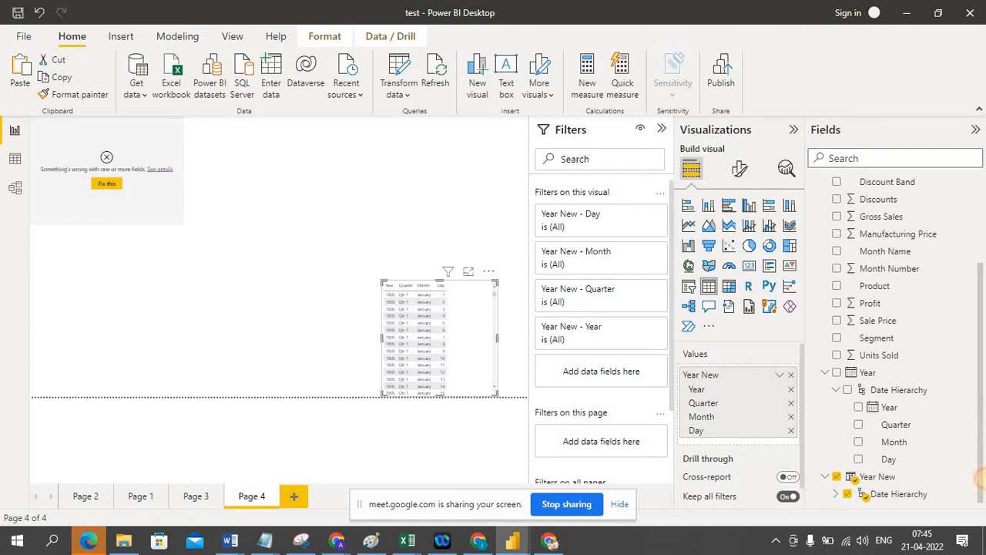
{"action": "left_click", "coordinate": [428, 216]}
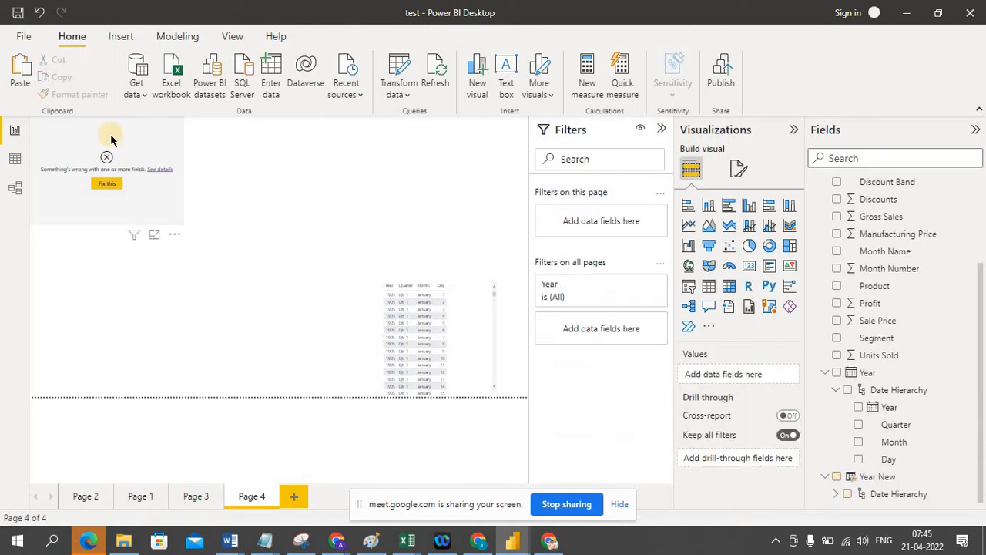
In the global Data Load options, disable Auto date/time for new files and clear the data cache.
{"action": "left_click", "coordinate": [24, 38]}
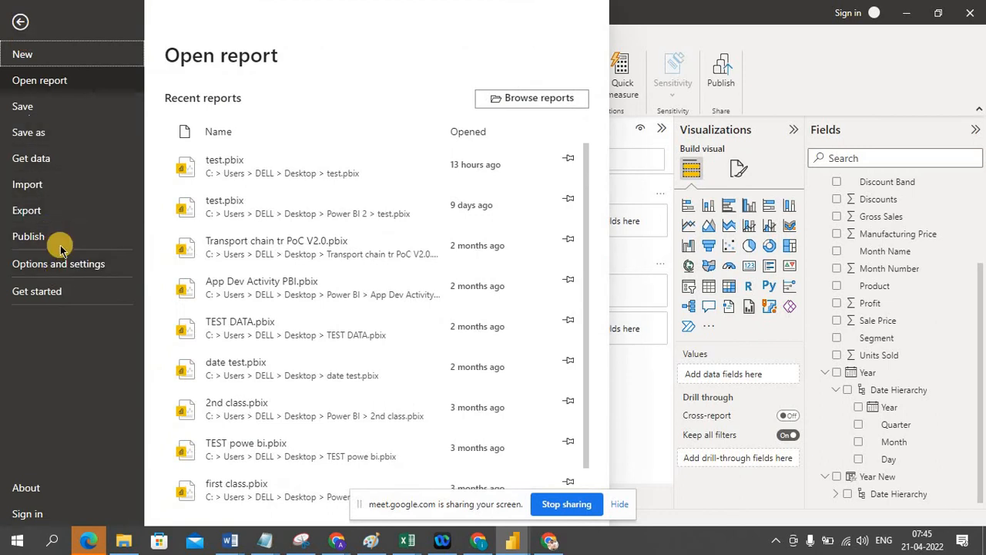
{"action": "left_click", "coordinate": [64, 274]}
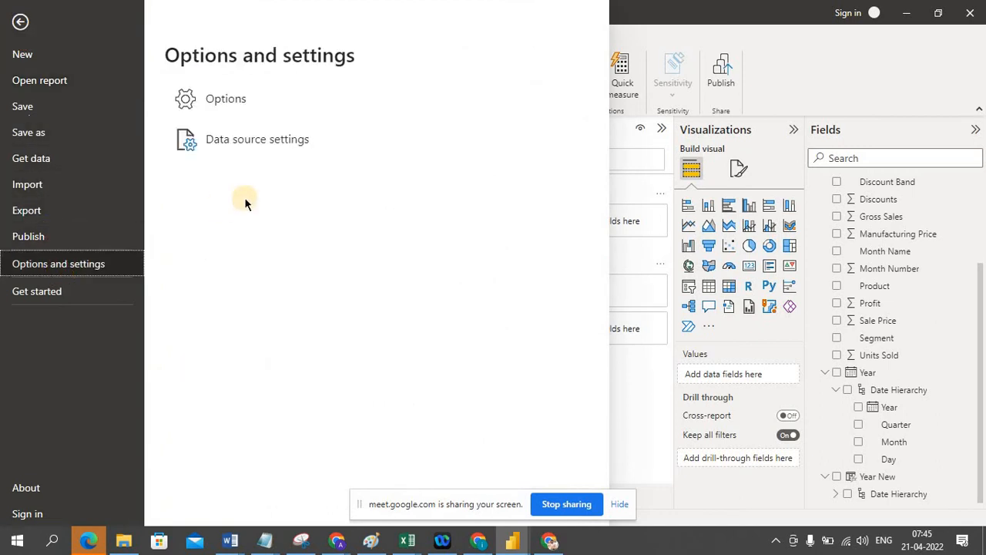
{"action": "left_click", "coordinate": [247, 100]}
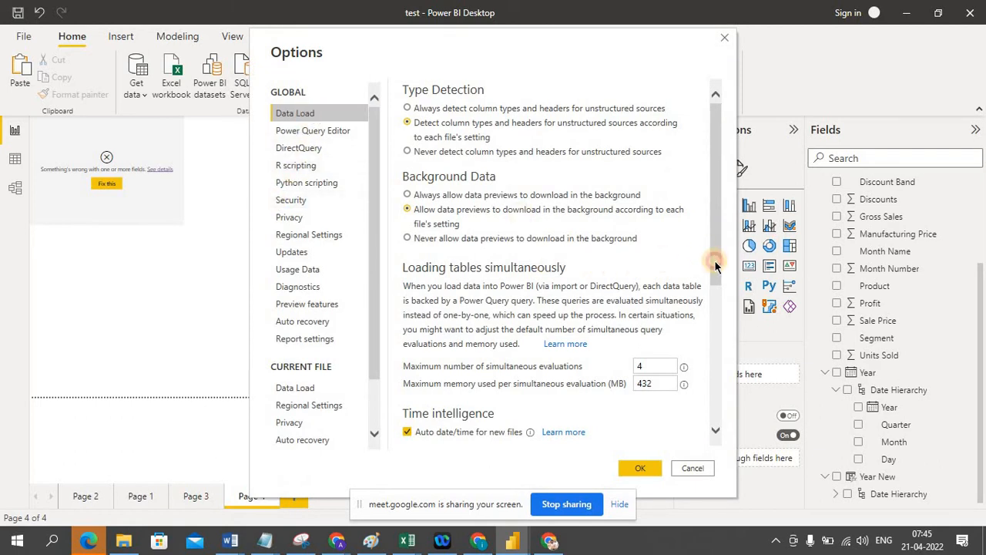
{"action": "left_click_drag", "start_coordinate": [715, 266], "coordinate": [748, 370]}
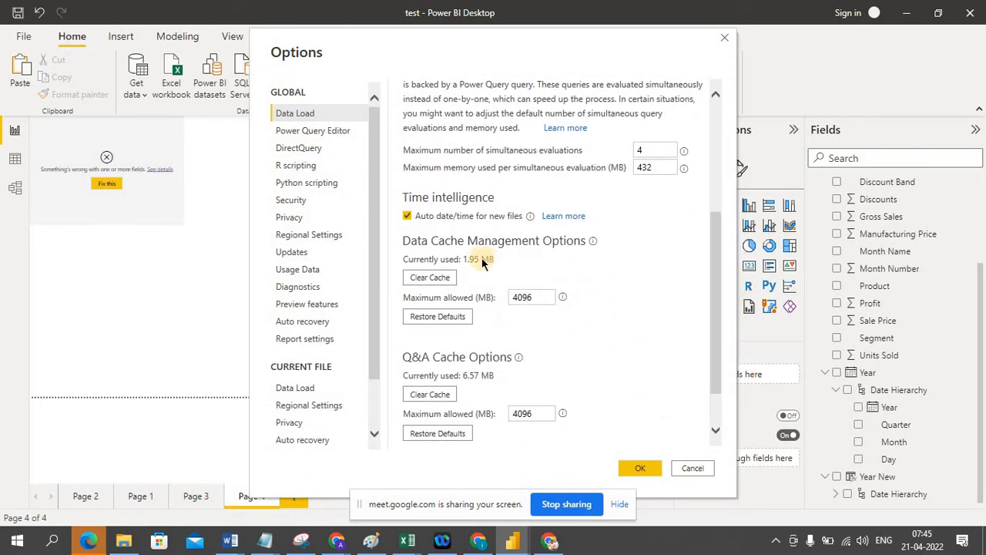
{"action": "left_click", "coordinate": [407, 217]}
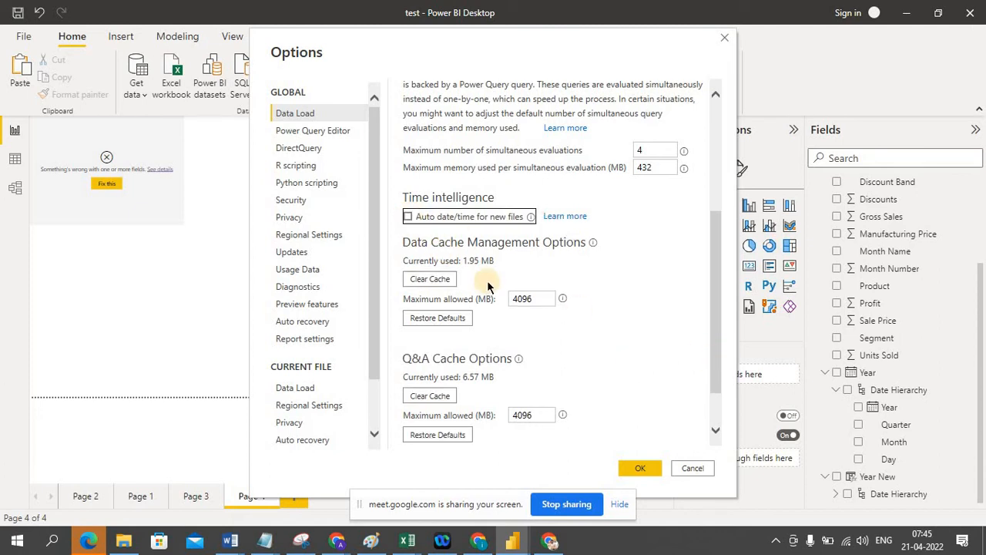
{"action": "left_click", "coordinate": [436, 282]}
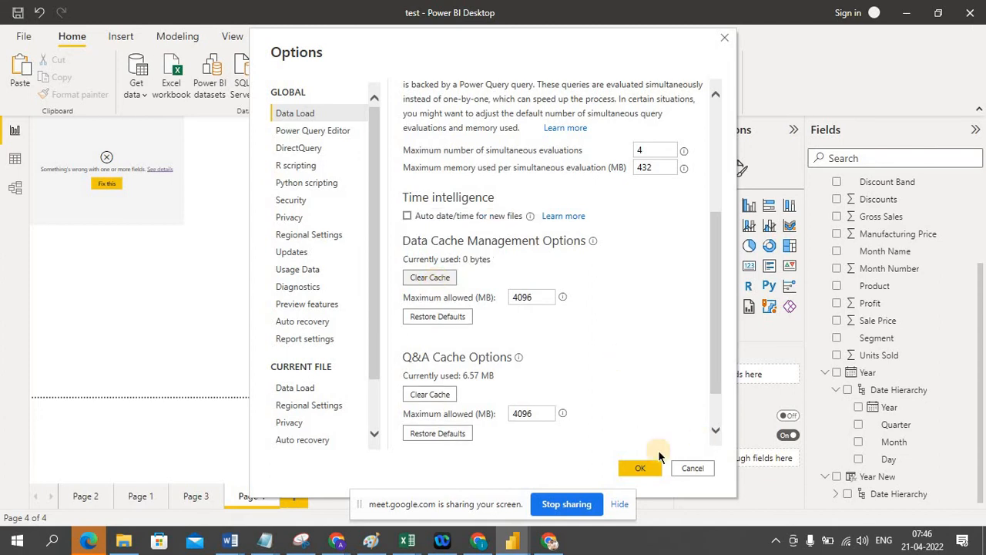
{"action": "left_click", "coordinate": [640, 468]}
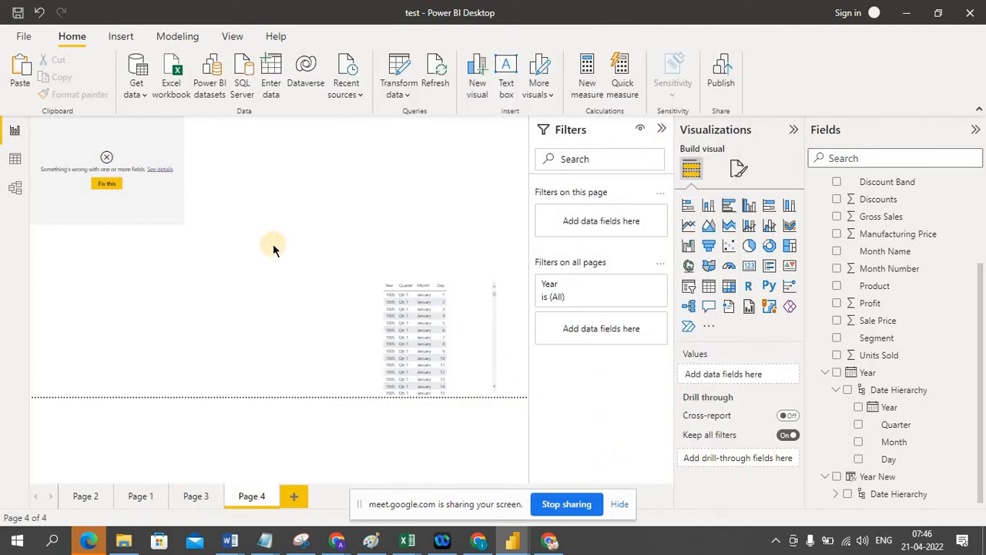
Save the report file.
{"action": "left_click", "coordinate": [18, 13]}
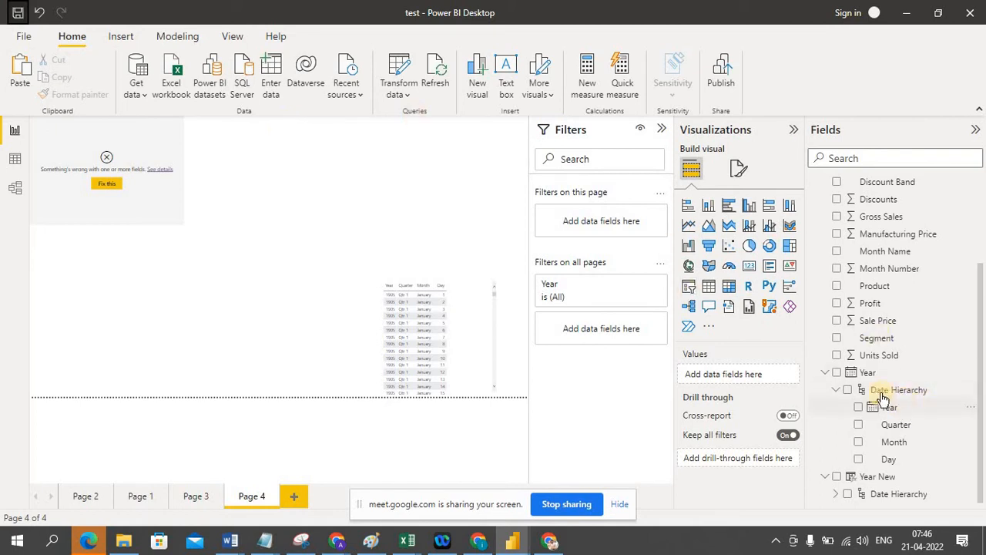
{"action": "right_click", "coordinate": [860, 498]}
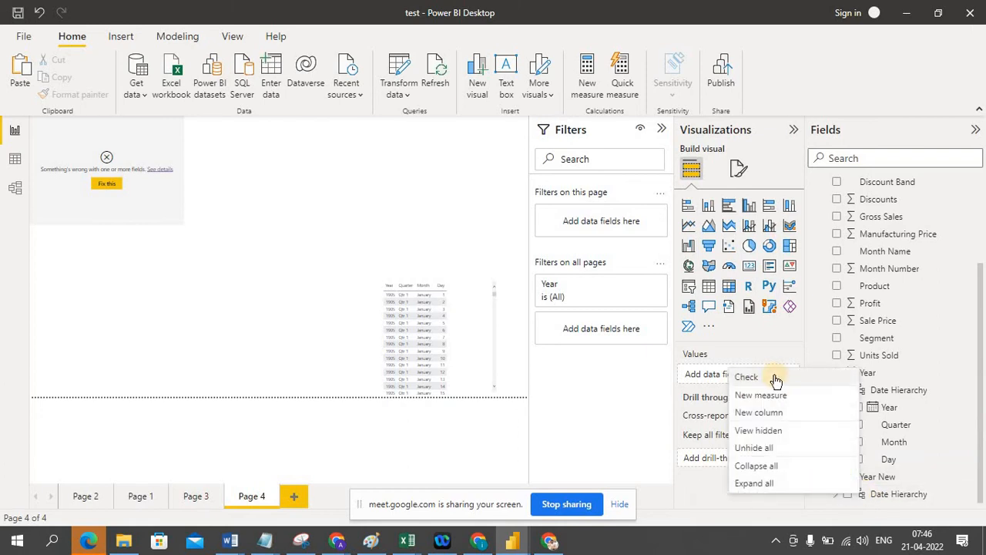
{"action": "left_click", "coordinate": [455, 219]}
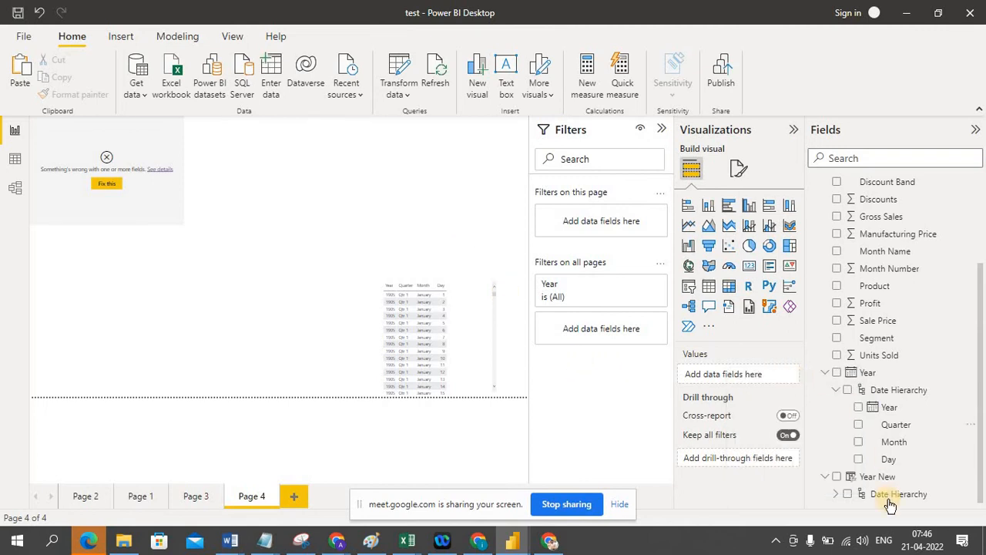
{"action": "left_click", "coordinate": [878, 476]}
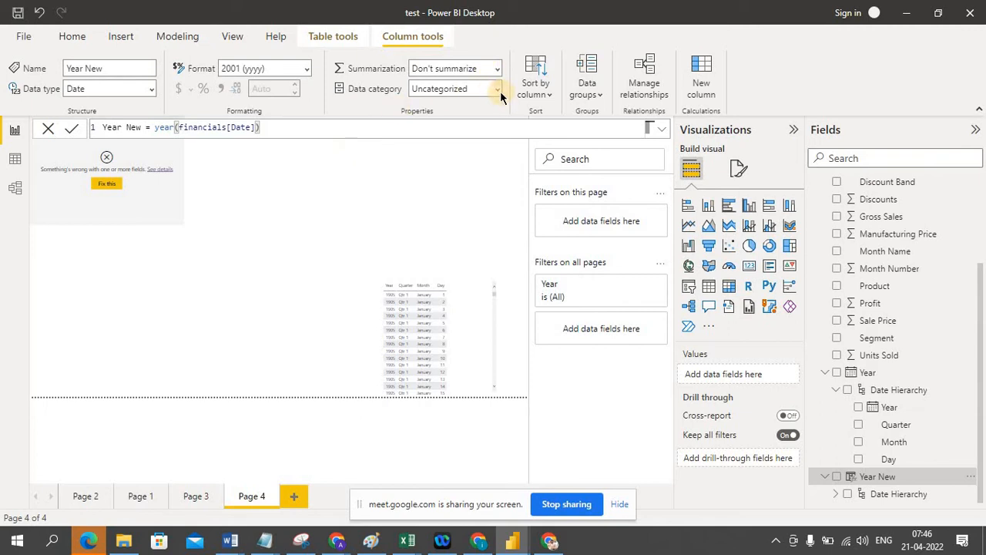
{"action": "left_click", "coordinate": [274, 186]}
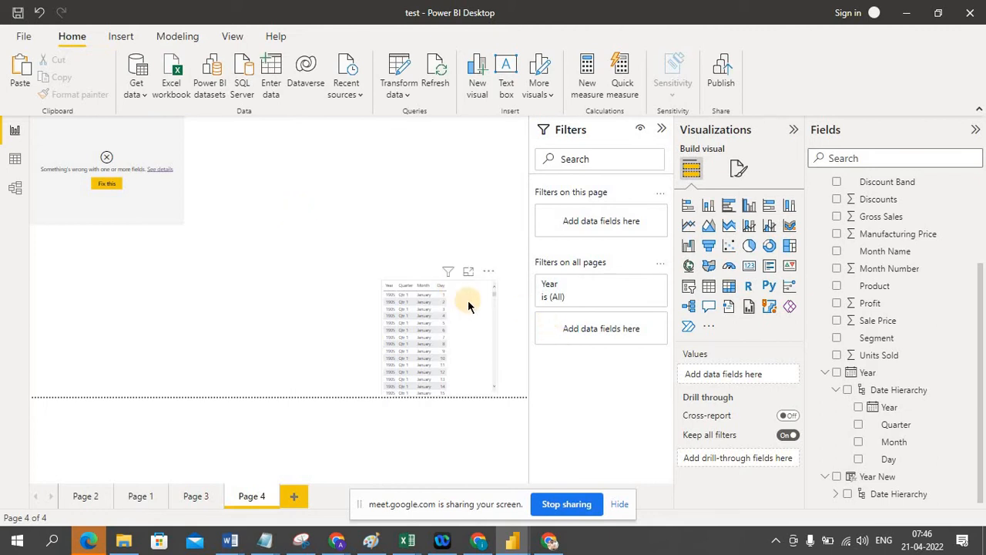
Move the Year New table visual higher on Page 4 and add Year from the Year field's date hierarchy to it.
{"action": "left_click_drag", "start_coordinate": [467, 299], "coordinate": [386, 190]}
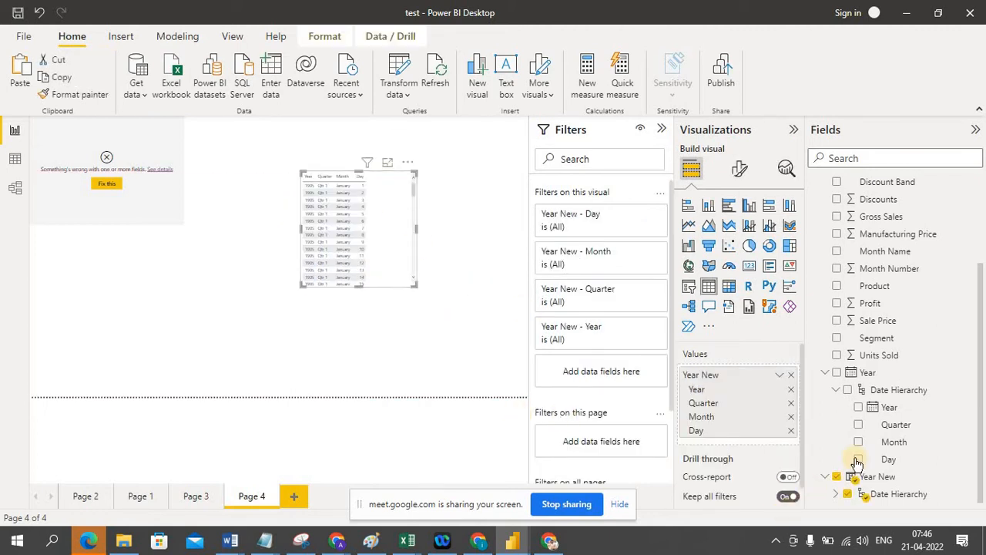
{"action": "left_click", "coordinate": [904, 389]}
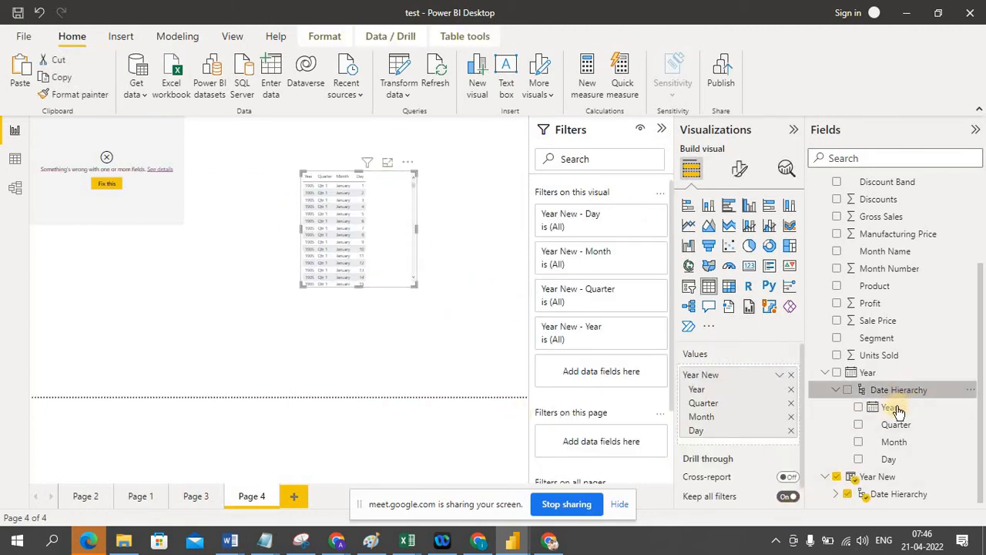
{"action": "left_click", "coordinate": [857, 408]}
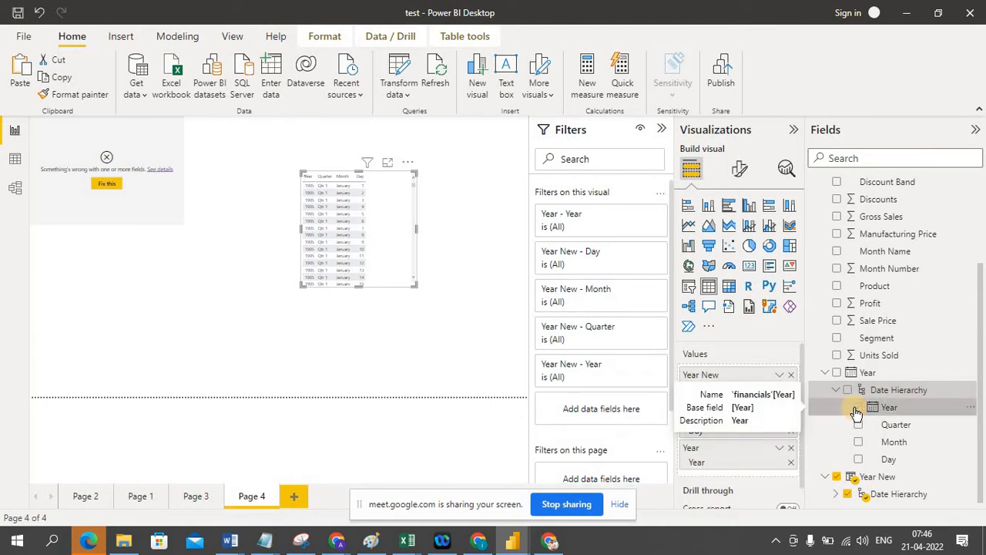
{"action": "left_click", "coordinate": [427, 308]}
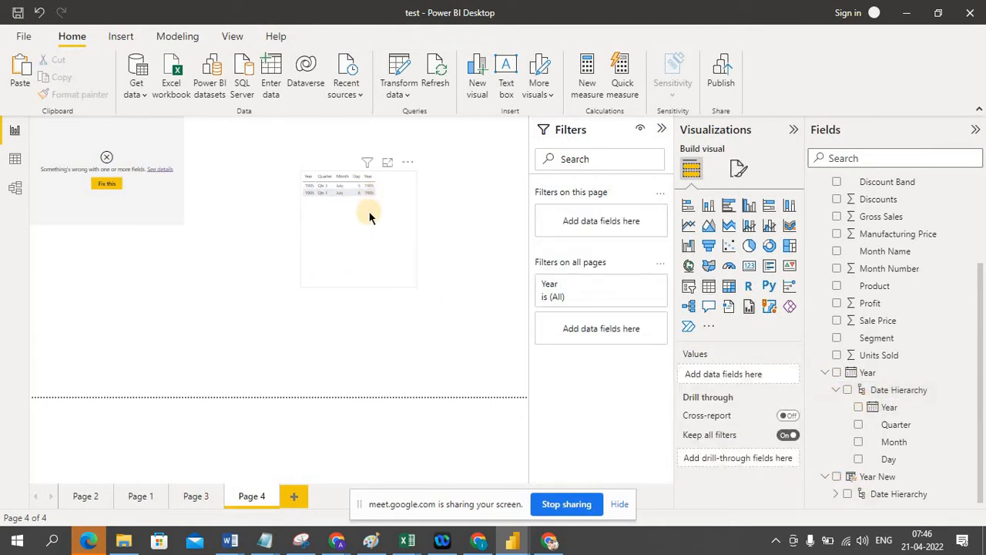
{"action": "left_click_drag", "start_coordinate": [369, 223], "coordinate": [259, 168]}
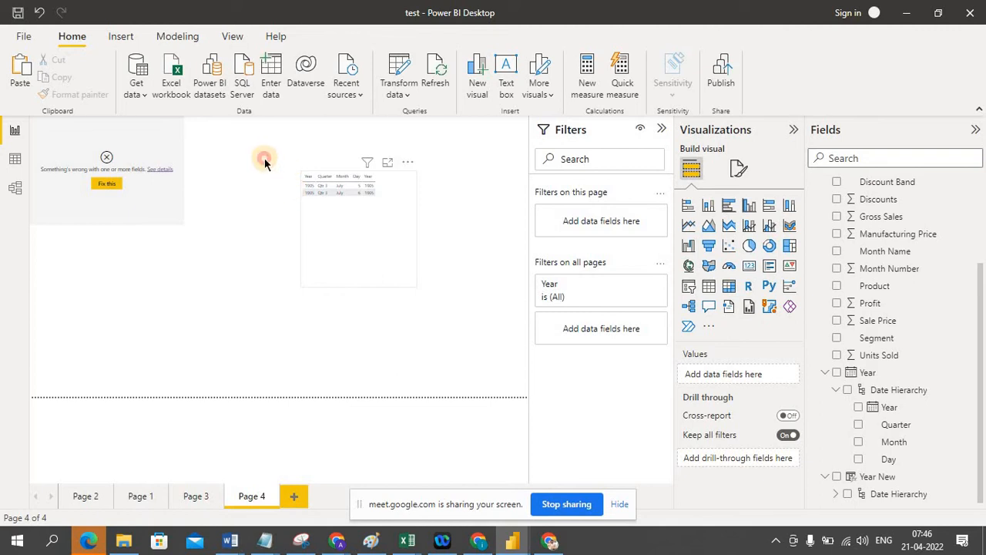
Move the Year slicer to the upper edge of Page 3 and remove the Year filter from all pages.
{"action": "left_click", "coordinate": [202, 500]}
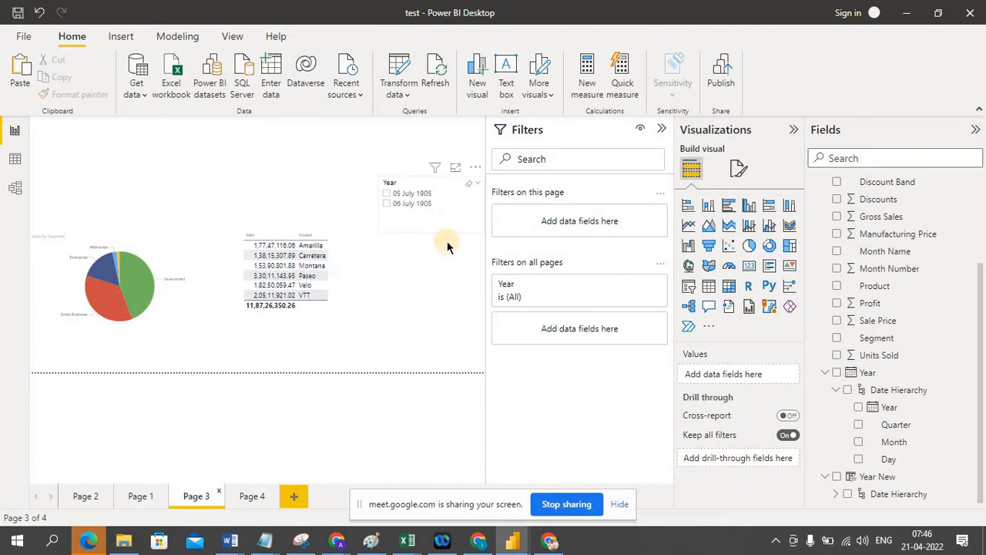
{"action": "left_click", "coordinate": [257, 501]}
{"action": "left_click", "coordinate": [195, 496]}
{"action": "left_click_drag", "start_coordinate": [407, 168], "coordinate": [398, 112]}
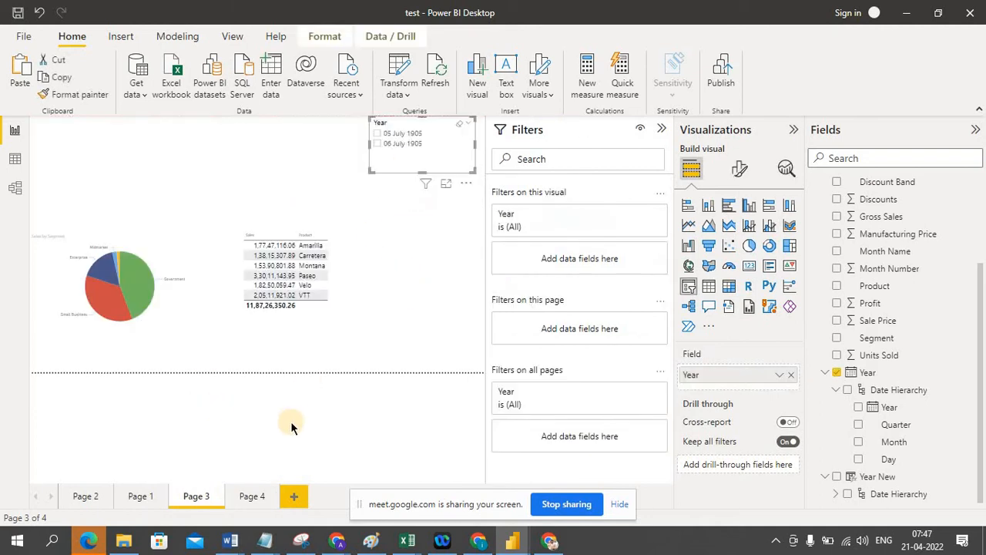
{"action": "left_click", "coordinate": [455, 278]}
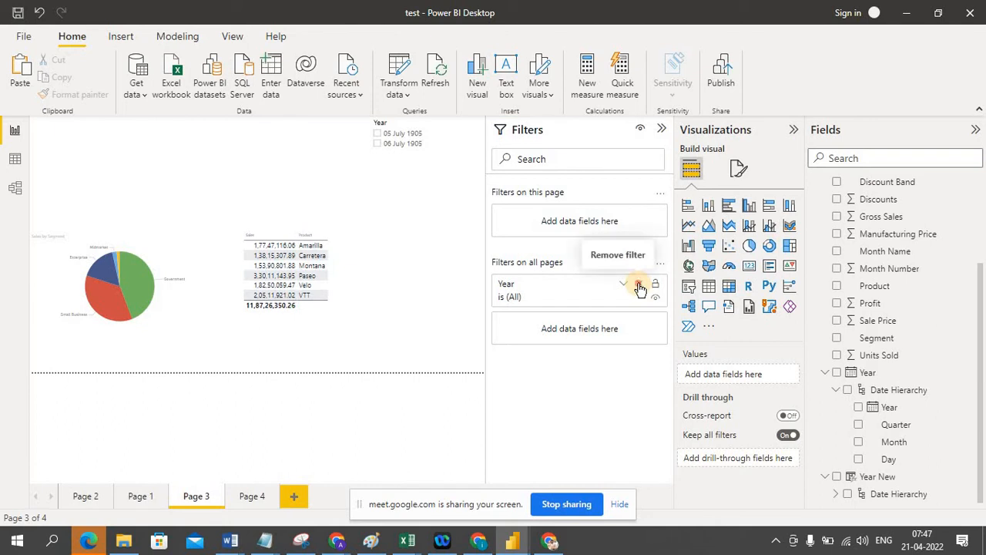
{"action": "left_click", "coordinate": [638, 285]}
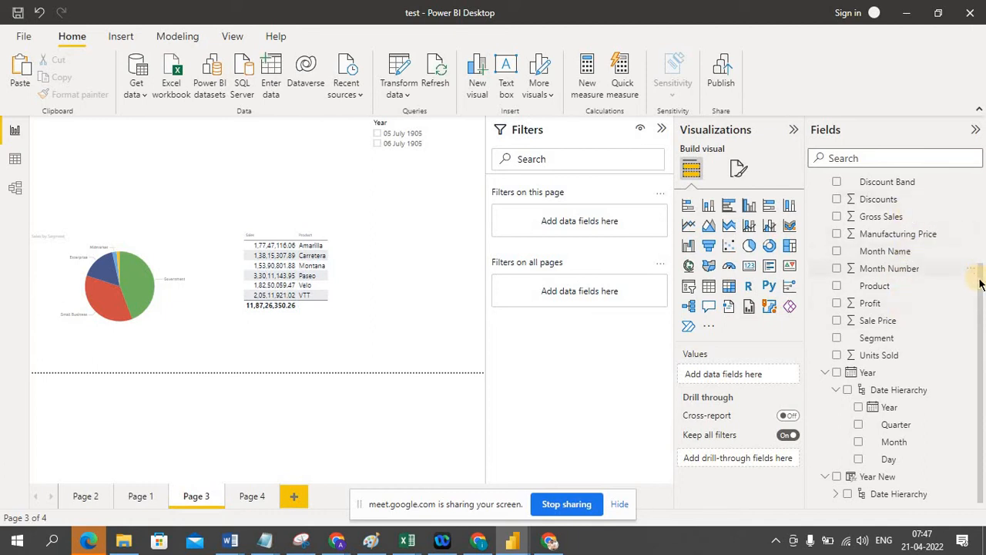
Create a slicer from the Segment field directly below the Year slicer on Page 3.
{"action": "left_click_drag", "start_coordinate": [980, 283], "coordinate": [980, 220]}
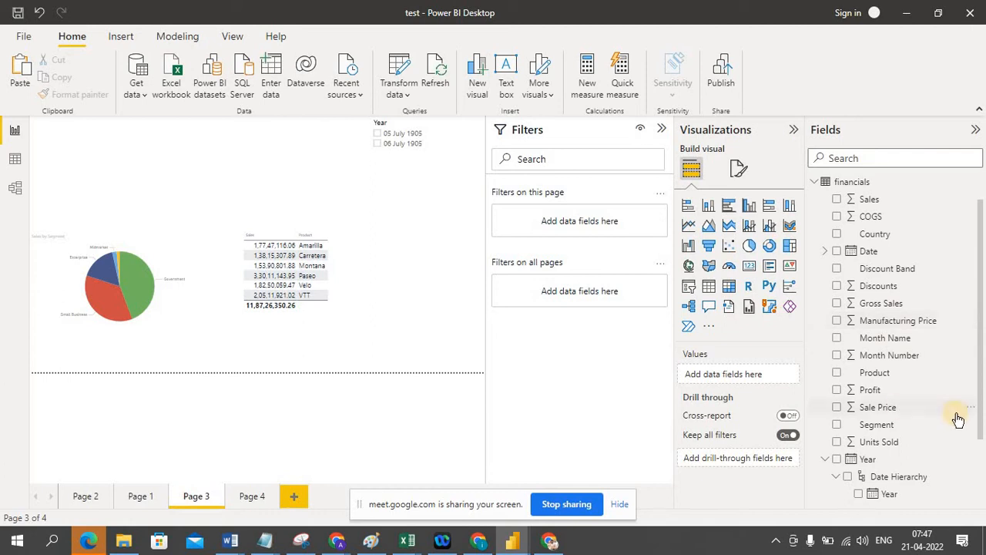
{"action": "left_click_drag", "start_coordinate": [905, 425], "coordinate": [430, 199]}
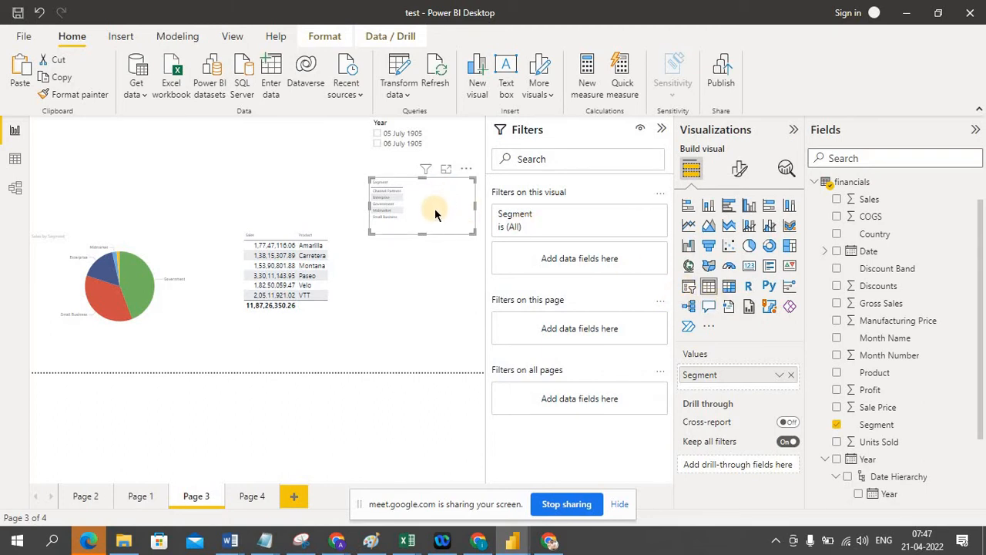
{"action": "left_click", "coordinate": [693, 293]}
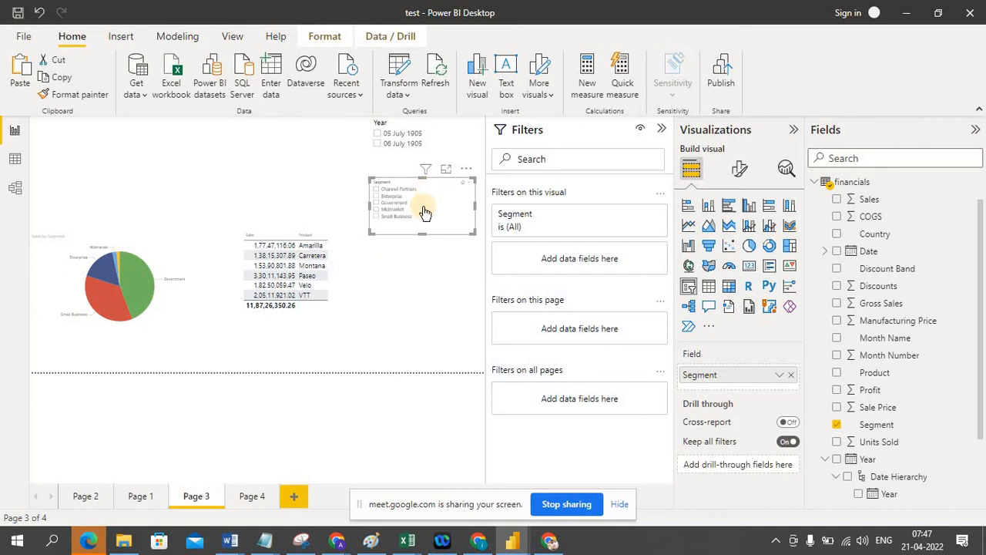
Set the Segment slicer's values font size to 17 and make the slicer taller.
{"action": "left_click", "coordinate": [738, 171]}
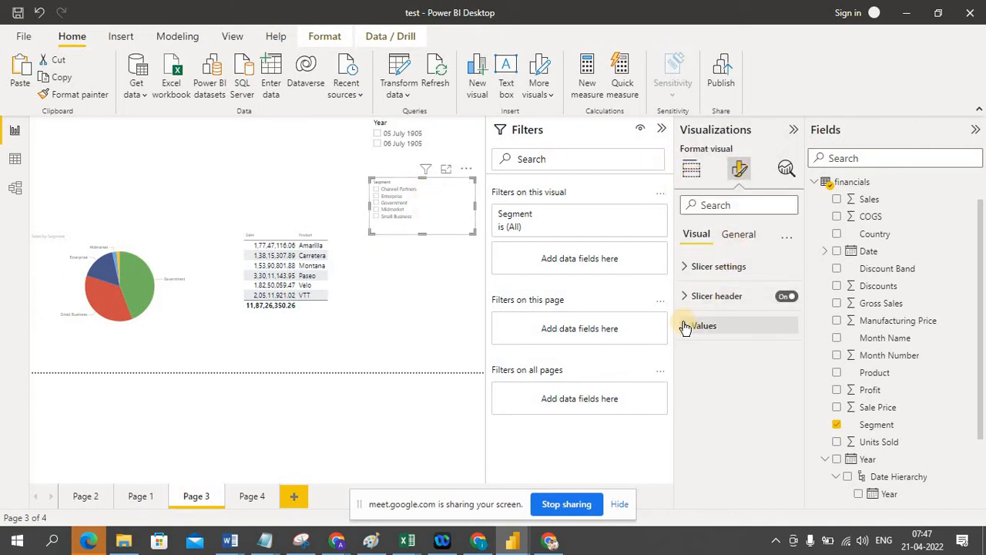
{"action": "left_click", "coordinate": [685, 326]}
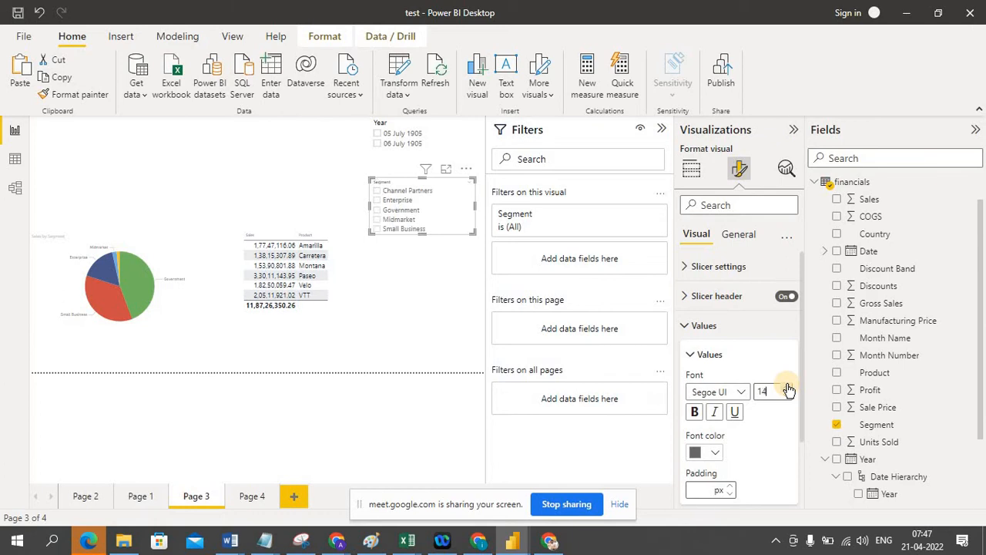
{"action": "left_click_drag", "start_coordinate": [424, 234], "coordinate": [417, 270]}
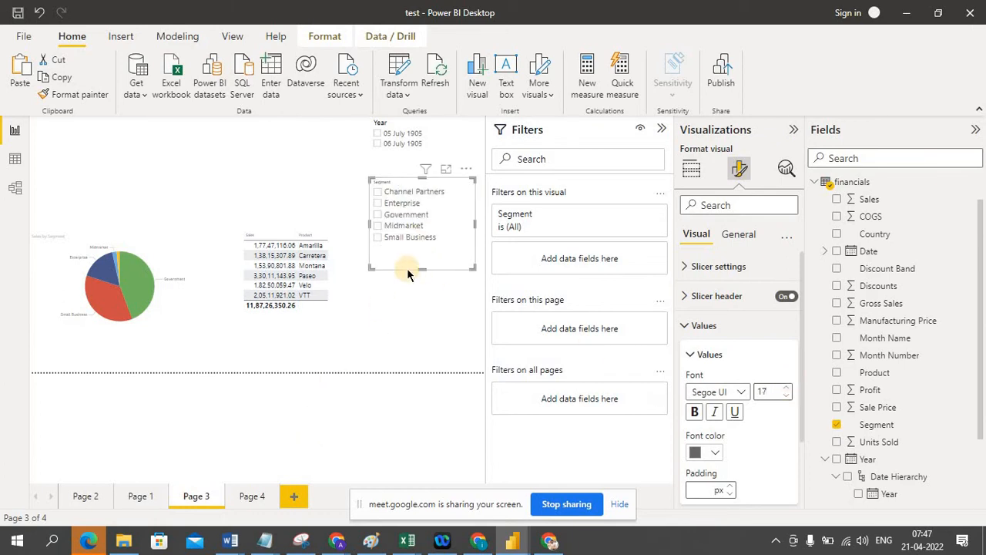
Delete the broken visual and the Year New table from Page 4.
{"action": "left_click", "coordinate": [251, 497]}
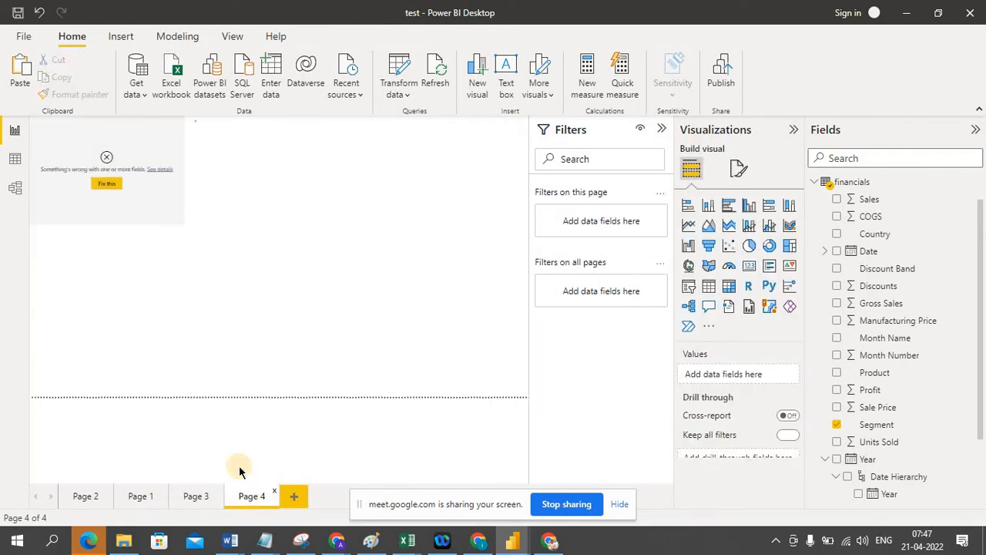
{"action": "left_click", "coordinate": [170, 188]}
{"action": "key", "text": "Delete"}
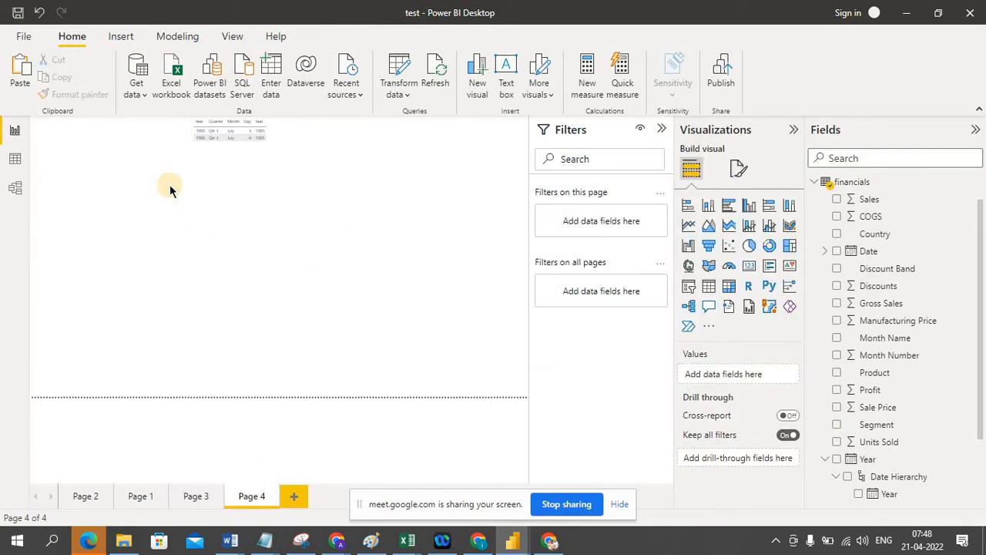
{"action": "left_click", "coordinate": [247, 159]}
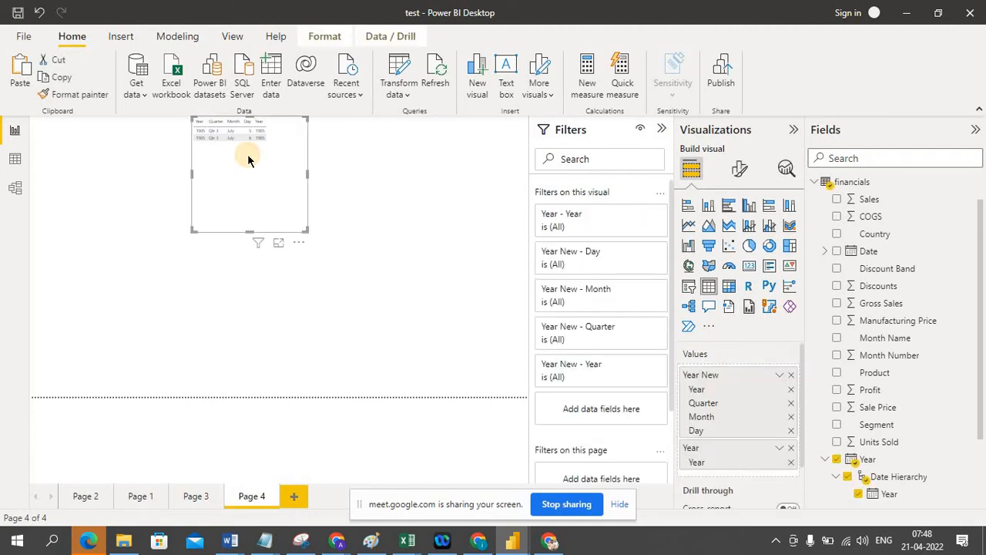
{"action": "key", "text": "Delete"}
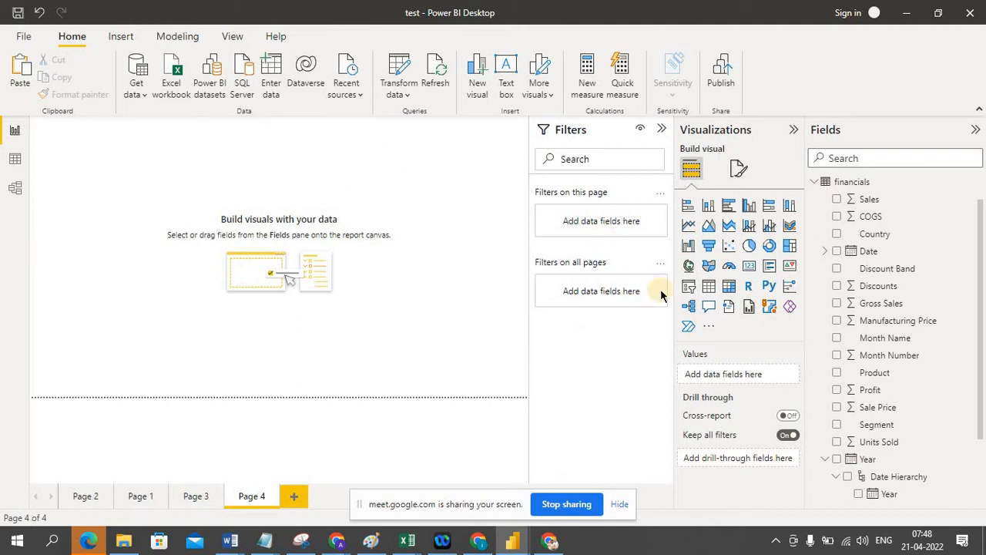
Create a pie chart of Sales by Segment on Page 4 and make it wider and taller.
{"action": "left_click", "coordinate": [747, 247]}
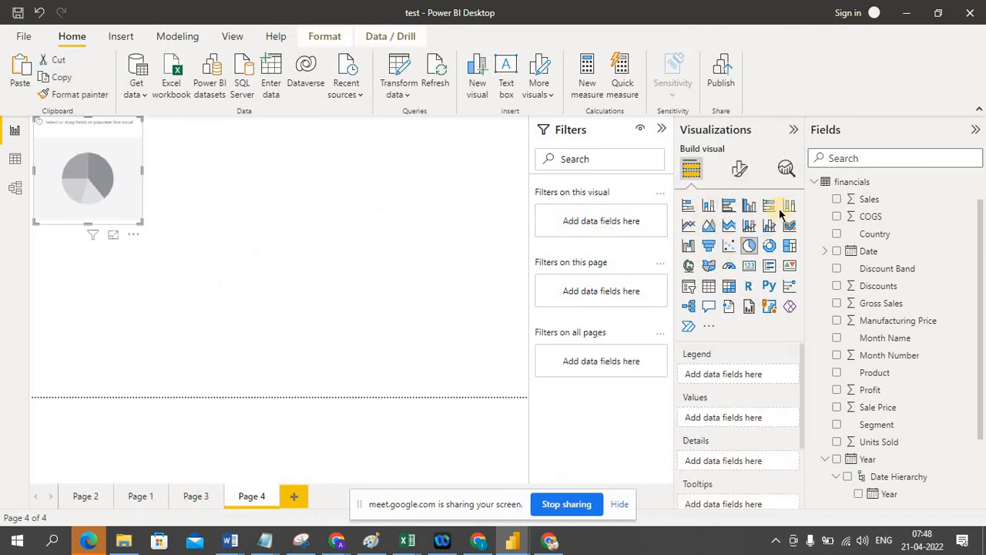
{"action": "left_click", "coordinate": [837, 202]}
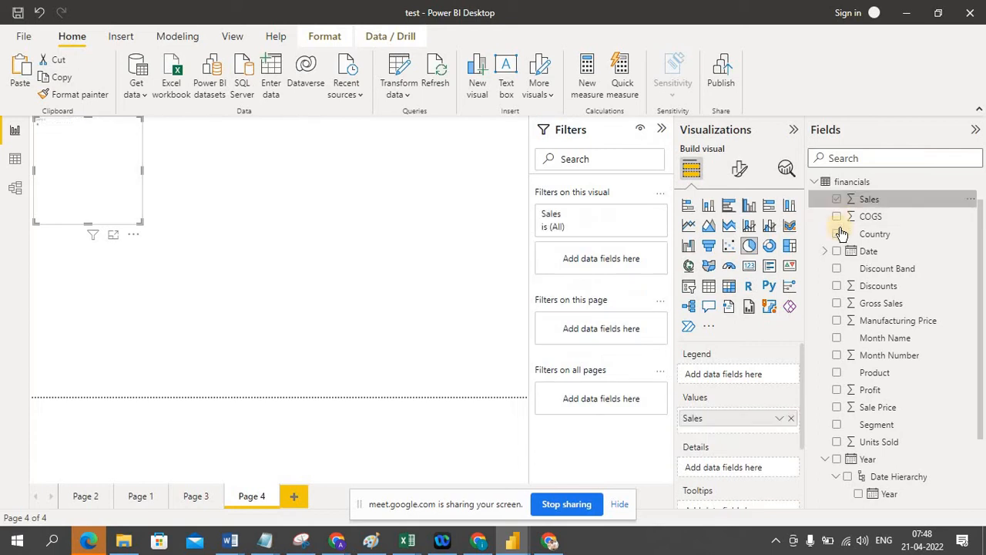
{"action": "left_click", "coordinate": [837, 424]}
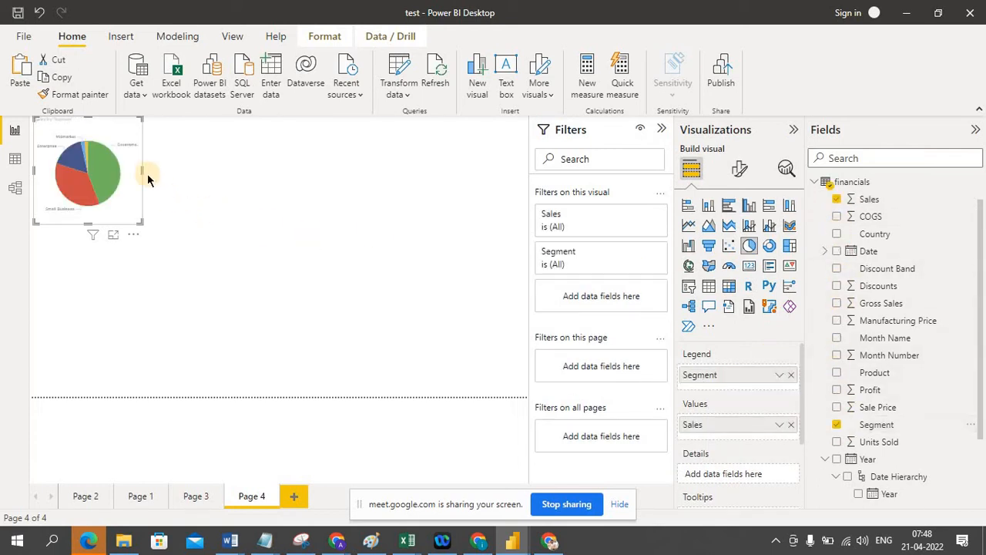
{"action": "left_click_drag", "start_coordinate": [141, 170], "coordinate": [219, 175]}
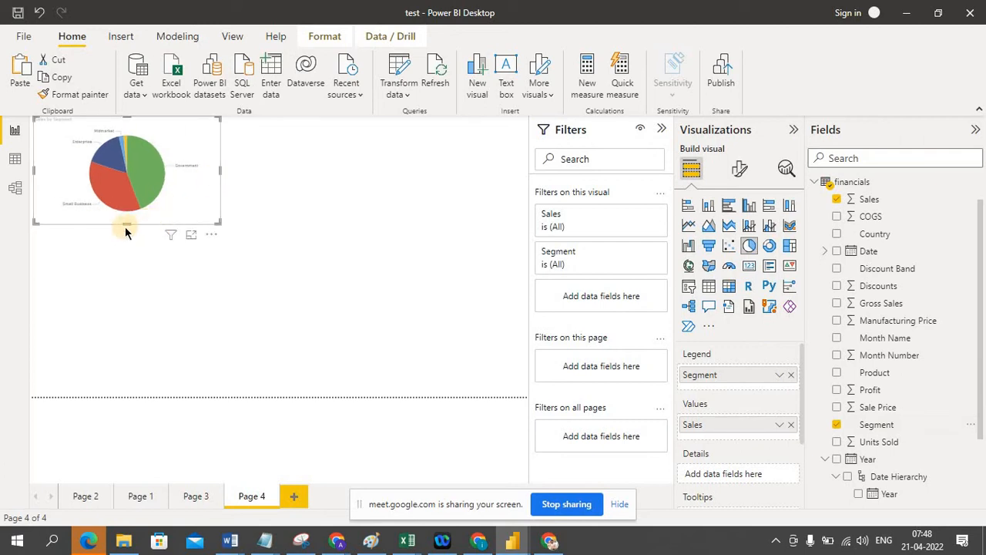
{"action": "left_click_drag", "start_coordinate": [127, 223], "coordinate": [128, 271]}
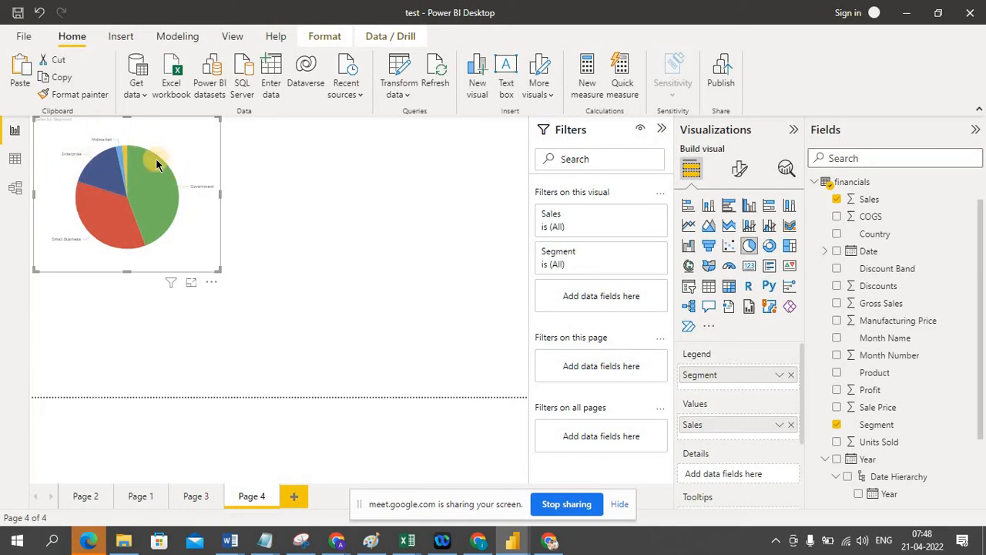
Turn on the pie chart's legend and set its text size to 13.
{"action": "left_click", "coordinate": [742, 171]}
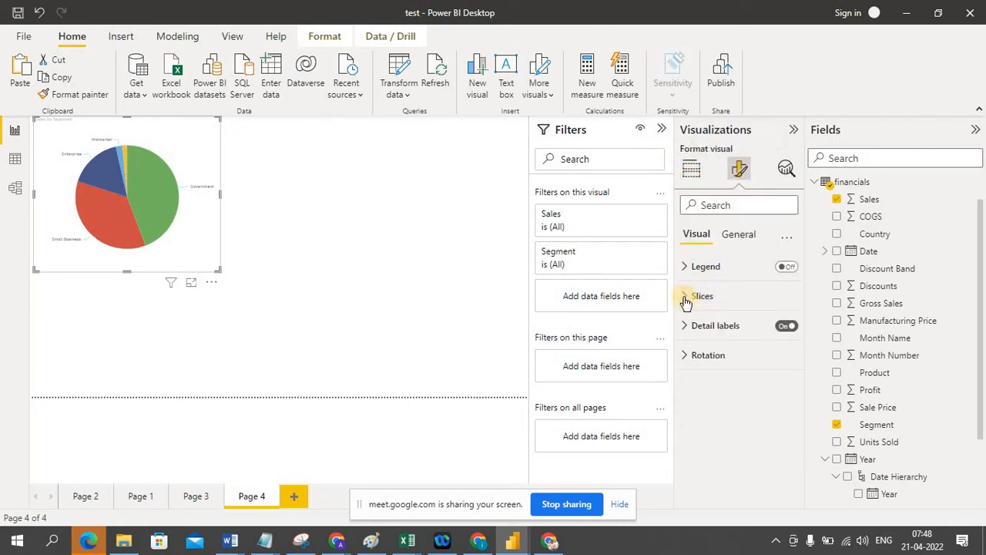
{"action": "left_click", "coordinate": [786, 268]}
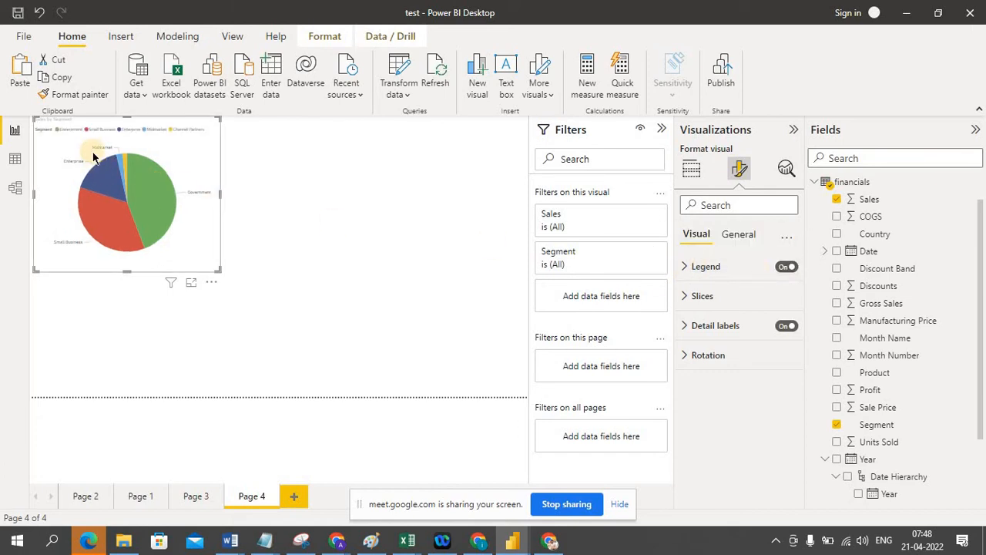
{"action": "left_click", "coordinate": [685, 269]}
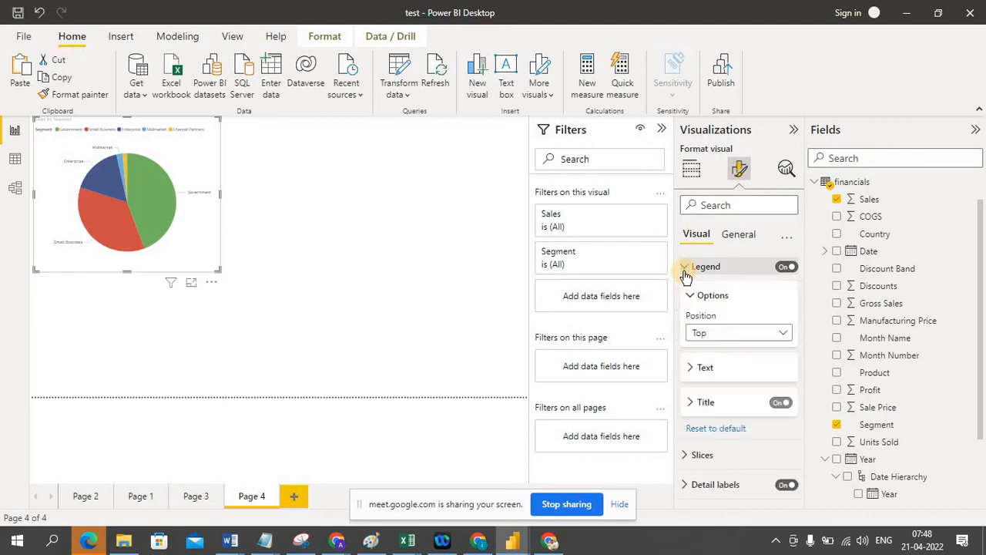
{"action": "left_click", "coordinate": [691, 370]}
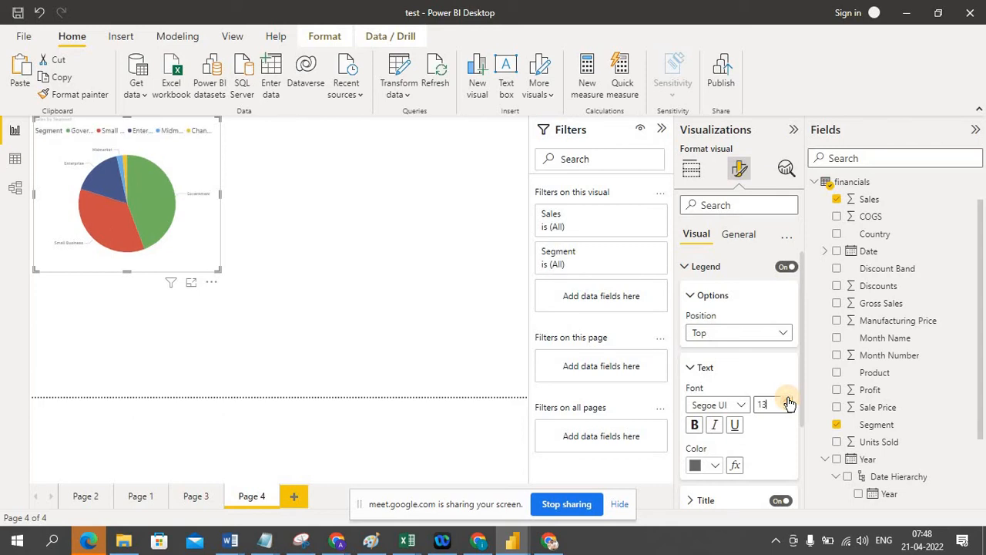
{"action": "left_click", "coordinate": [307, 238]}
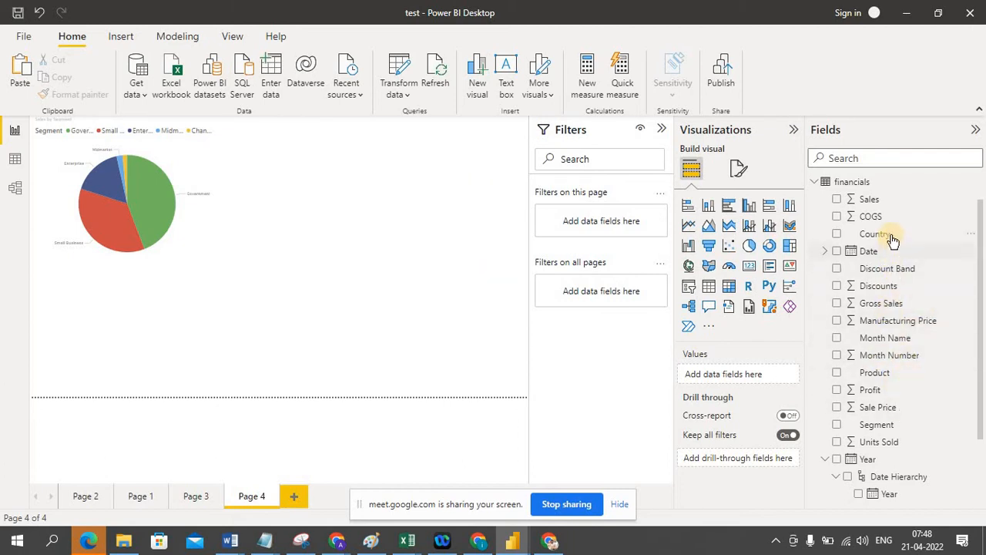
Create a Segment slicer beside the pie chart on Page 4 and set its values font size to 20.
{"action": "left_click_drag", "start_coordinate": [884, 431], "coordinate": [433, 189]}
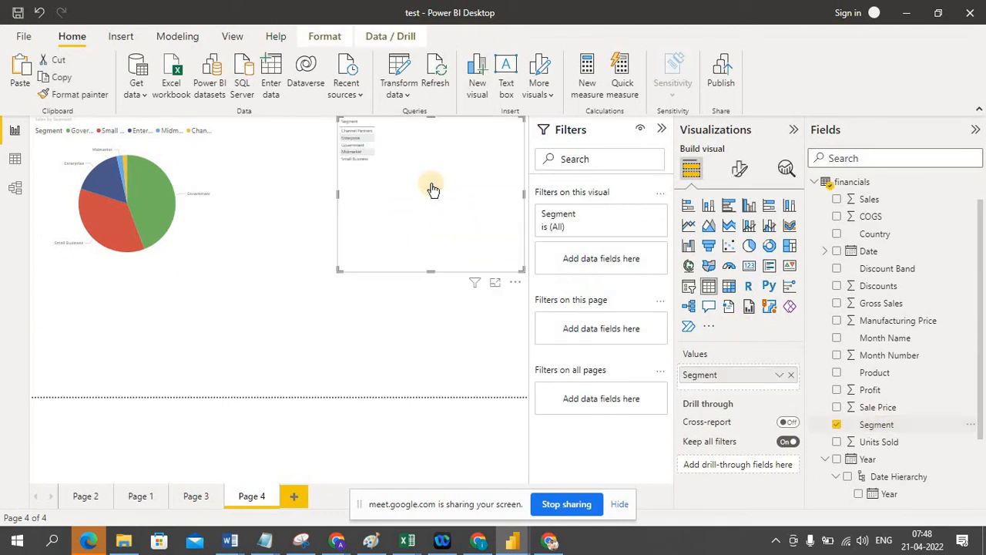
{"action": "left_click", "coordinate": [689, 288]}
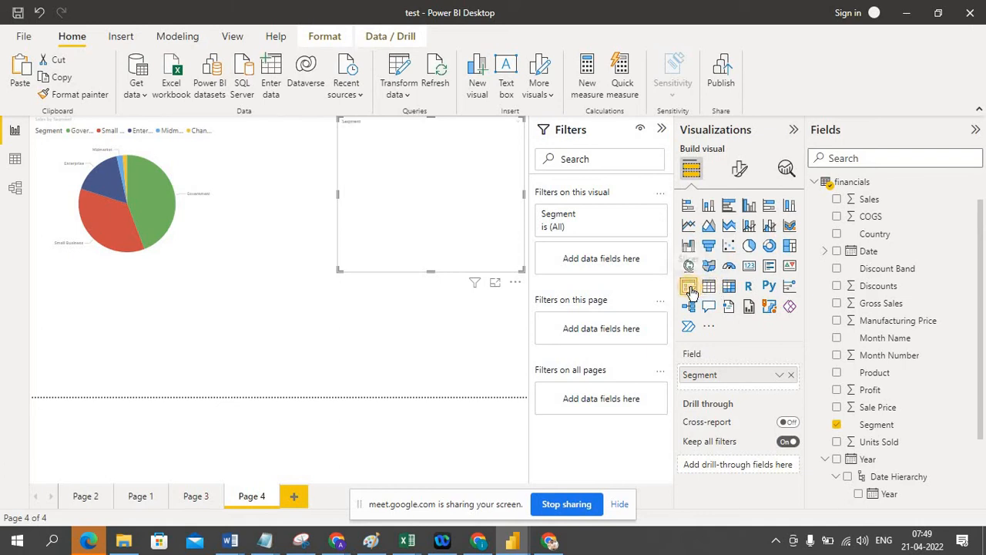
{"action": "left_click", "coordinate": [743, 171]}
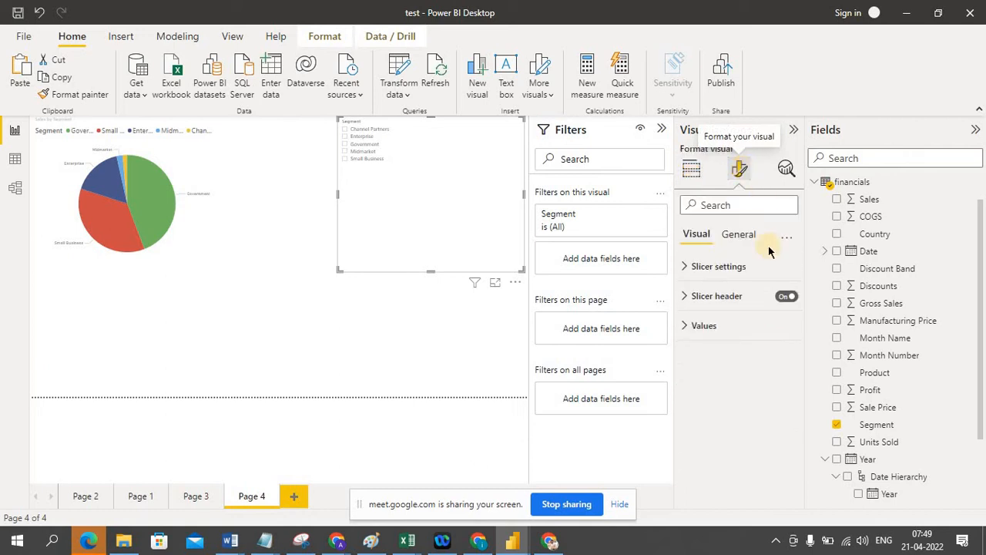
{"action": "left_click", "coordinate": [688, 327]}
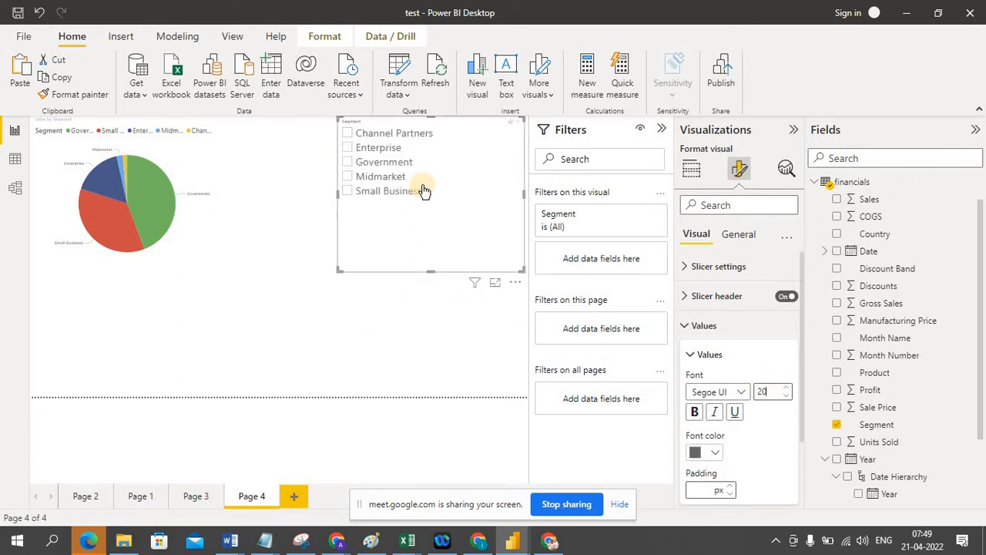
{"action": "left_click", "coordinate": [435, 327]}
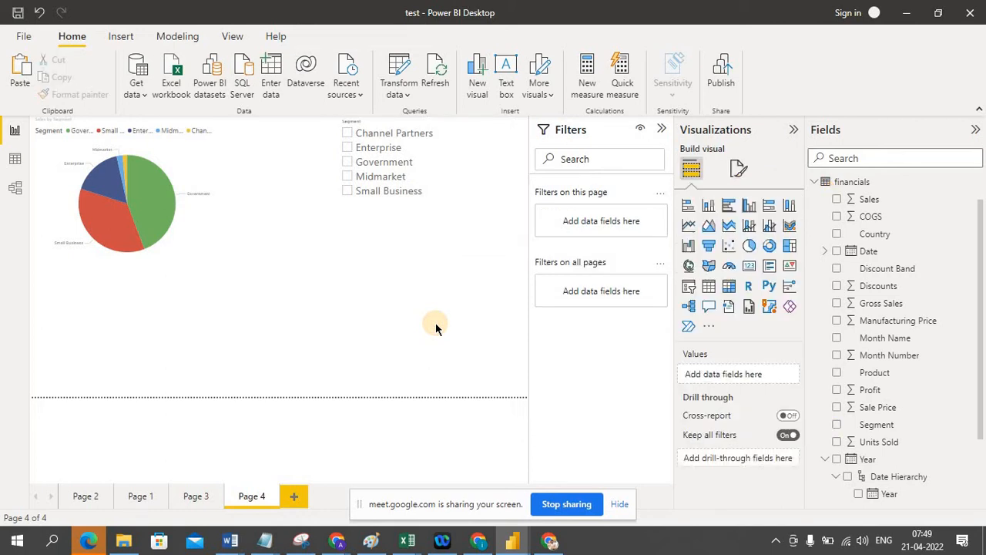
Return to Page 3 and add Segment as a filter on all pages.
{"action": "left_click", "coordinate": [197, 496]}
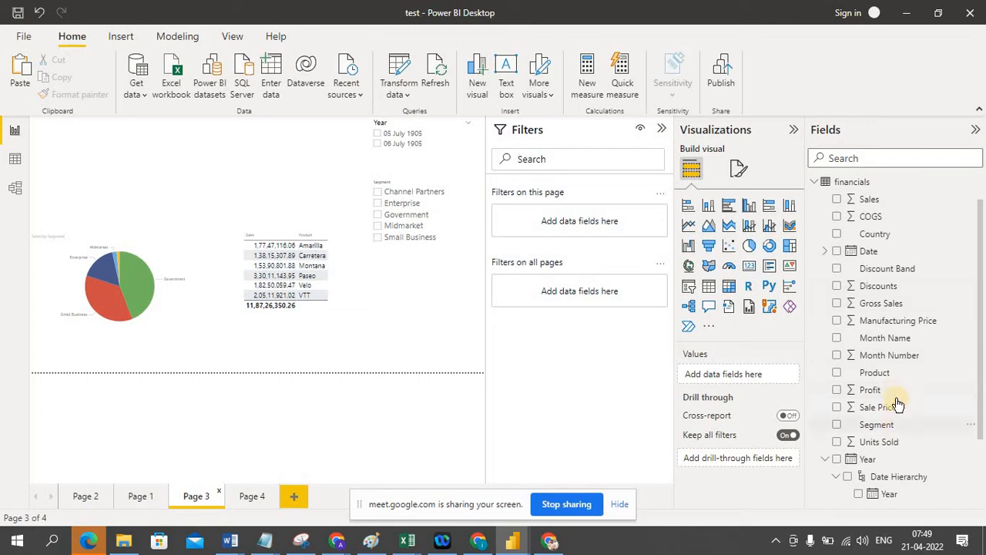
{"action": "left_click_drag", "start_coordinate": [899, 426], "coordinate": [593, 288]}
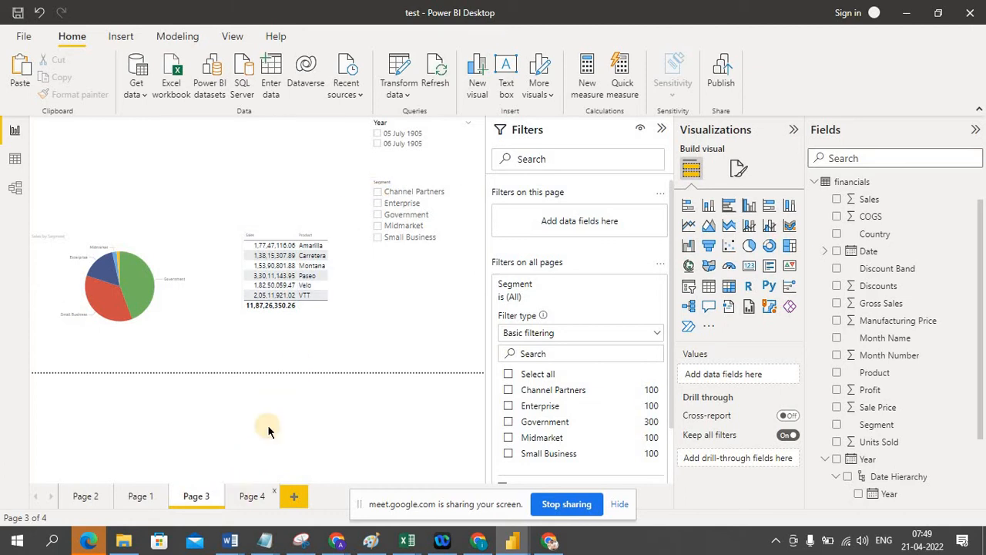
Select Channel Partners in Page 3's Segment slicer and check the visuals and the Segment filter on Page 4.
{"action": "left_click", "coordinate": [377, 194]}
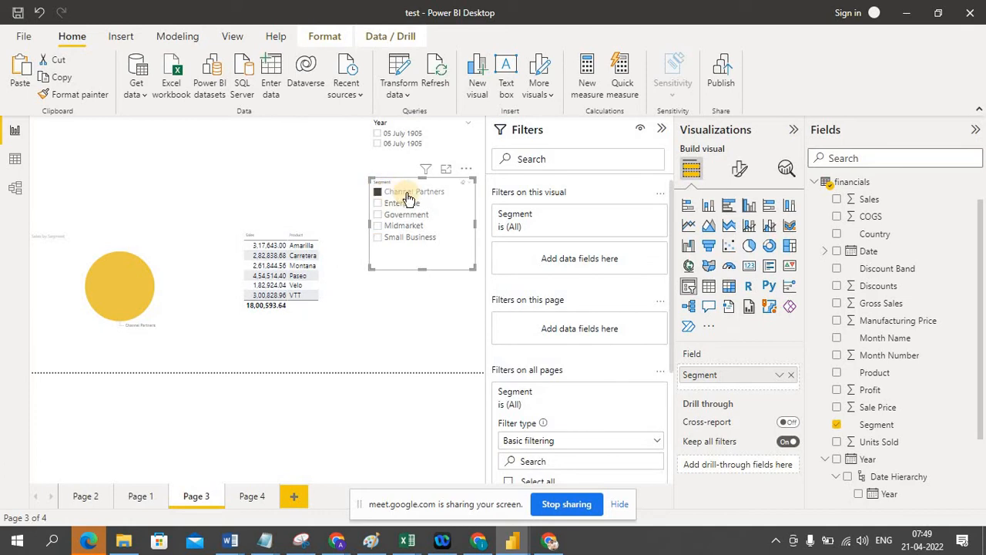
{"action": "left_click", "coordinate": [251, 496]}
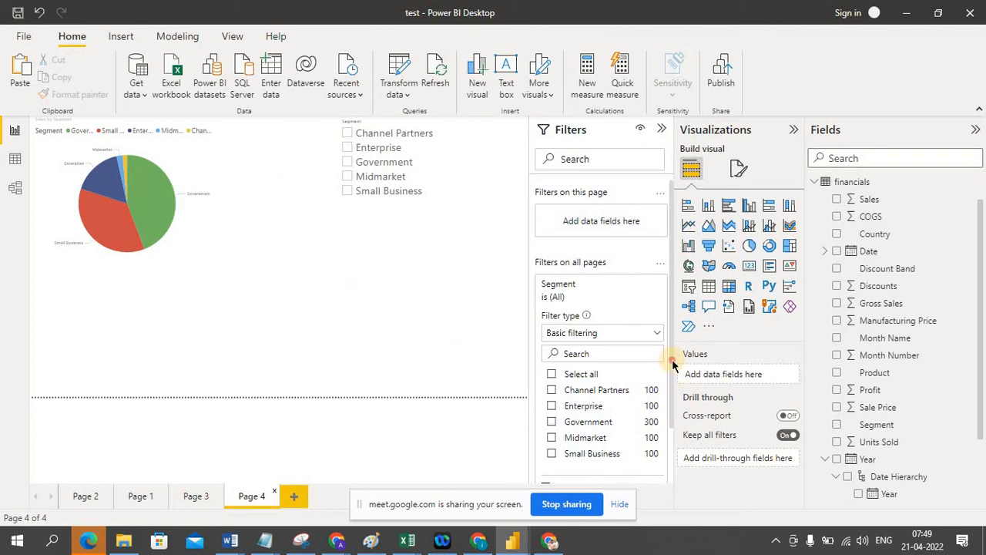
{"action": "scroll", "coordinate": [672, 362], "scroll_direction": "down", "scroll_amount": 3}
{"action": "scroll", "coordinate": [681, 362], "scroll_direction": "up", "scroll_amount": 3}
View the Segment filter's type options on Page 3 and compare the page's visuals with Page 4.
{"action": "left_click", "coordinate": [188, 499]}
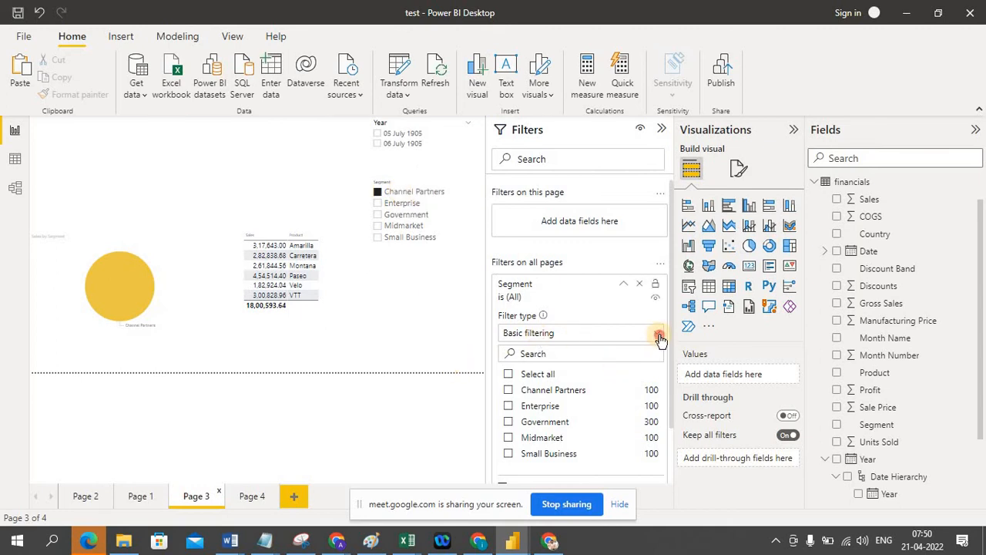
{"action": "left_click", "coordinate": [658, 335]}
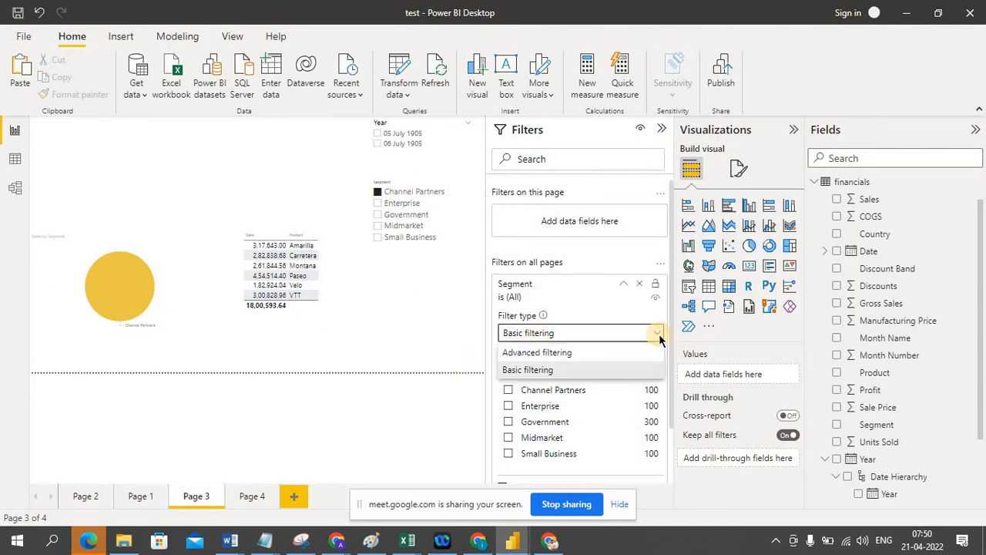
{"action": "left_click", "coordinate": [418, 347]}
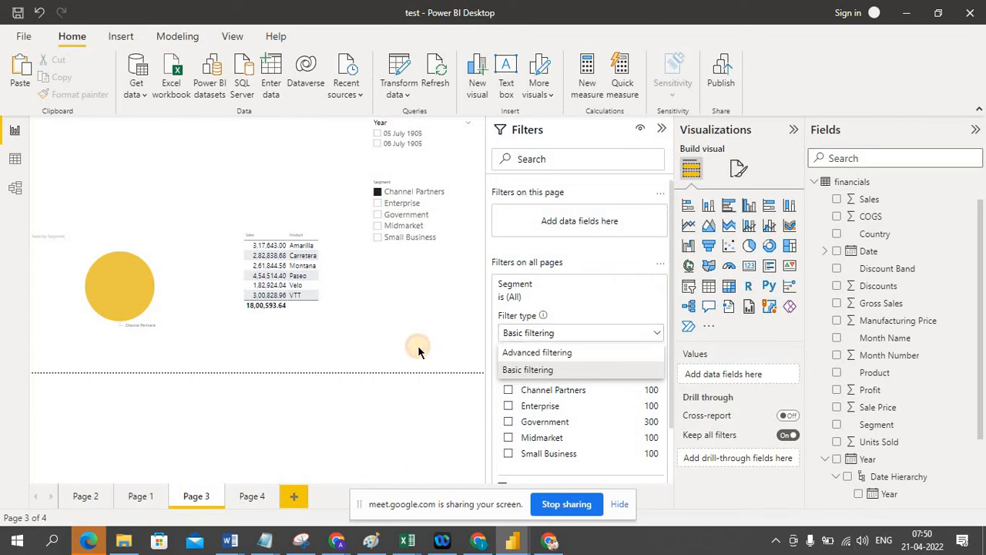
{"action": "left_click", "coordinate": [245, 497]}
{"action": "left_click", "coordinate": [241, 392]}
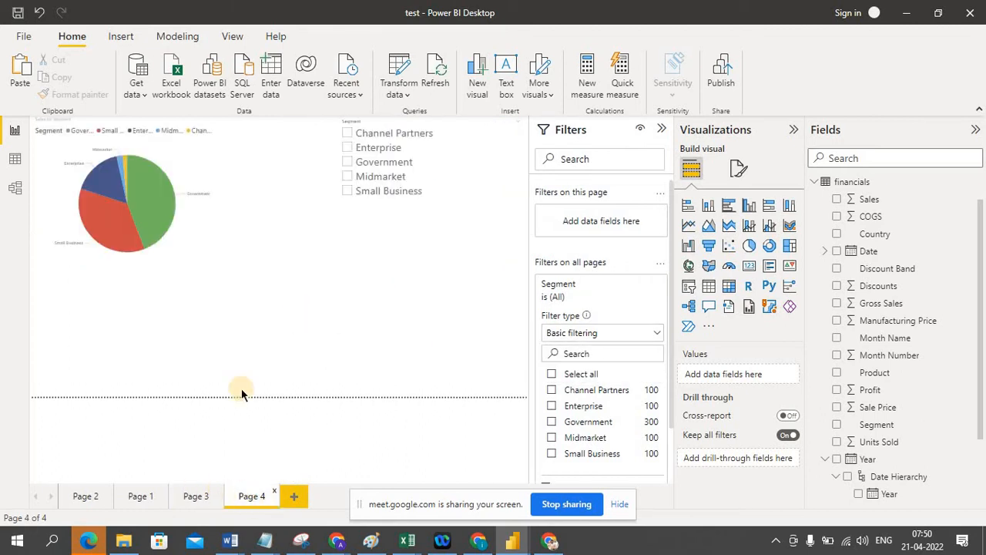
Clear Channel Partners in Page 3's Segment slicer, select it in Page 4's slicer instead, and compare the two pages.
{"action": "left_click", "coordinate": [186, 495]}
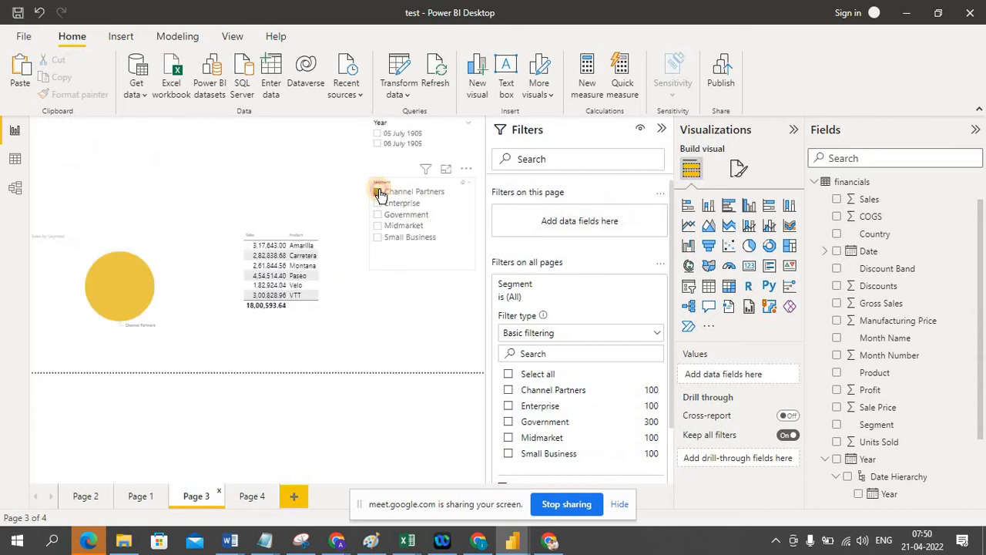
{"action": "left_click", "coordinate": [378, 192]}
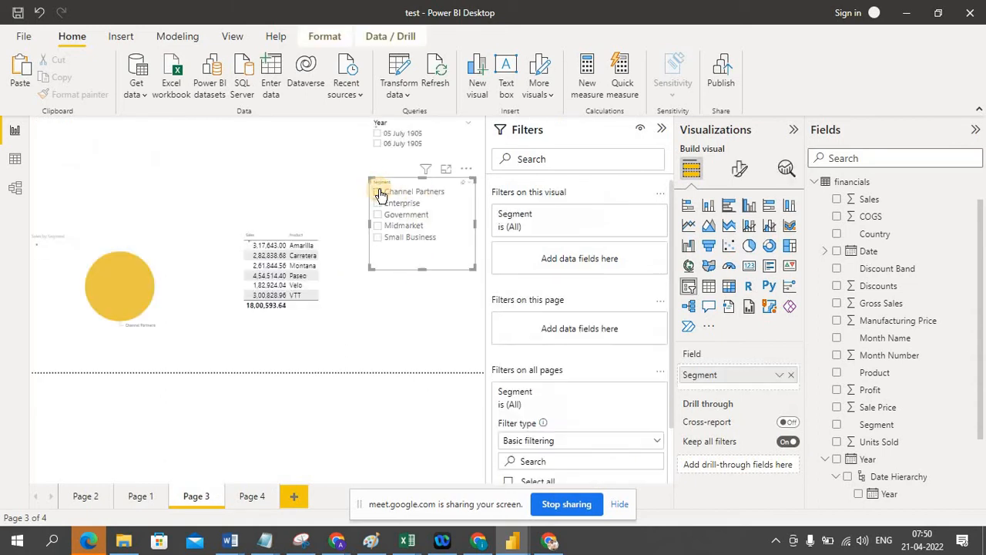
{"action": "left_click", "coordinate": [246, 497]}
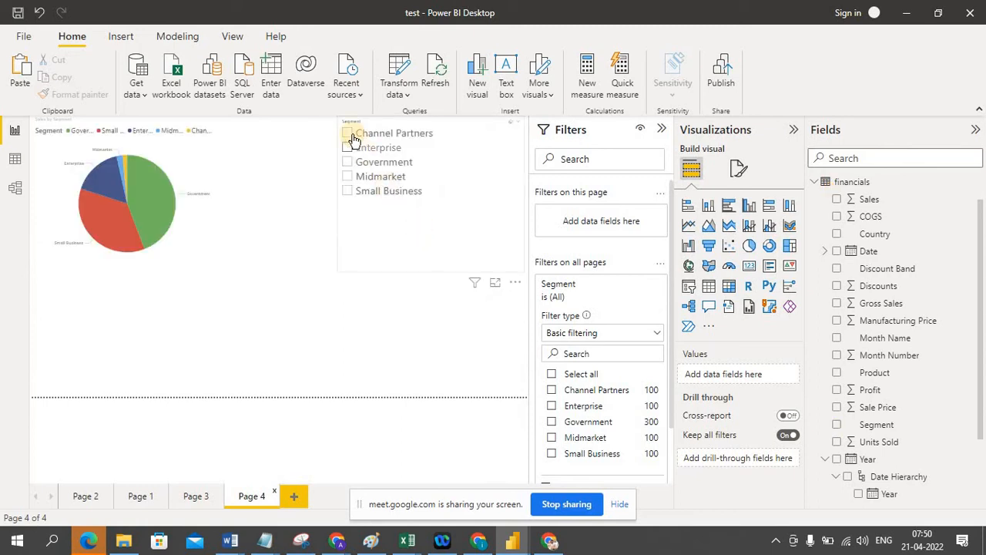
{"action": "left_click", "coordinate": [347, 134]}
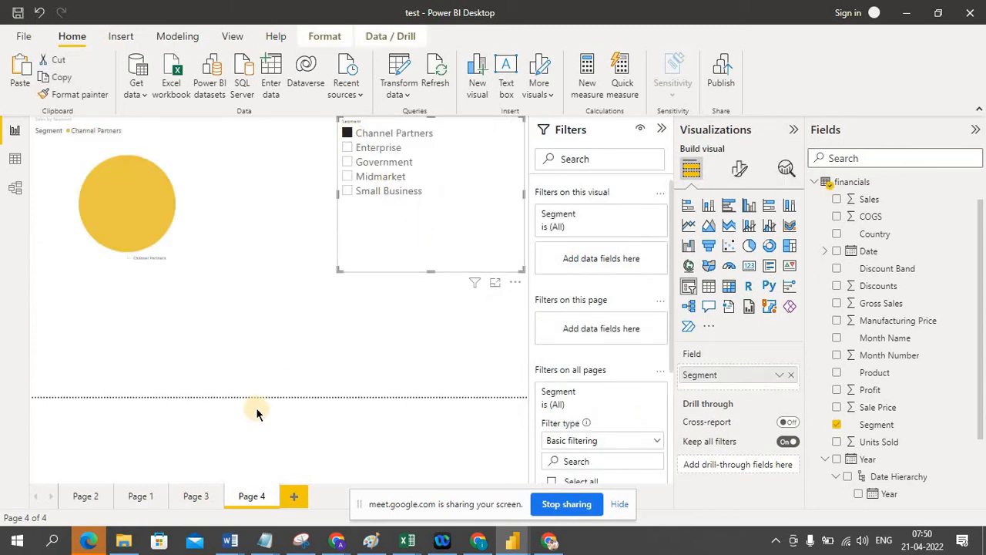
{"action": "left_click", "coordinate": [194, 497]}
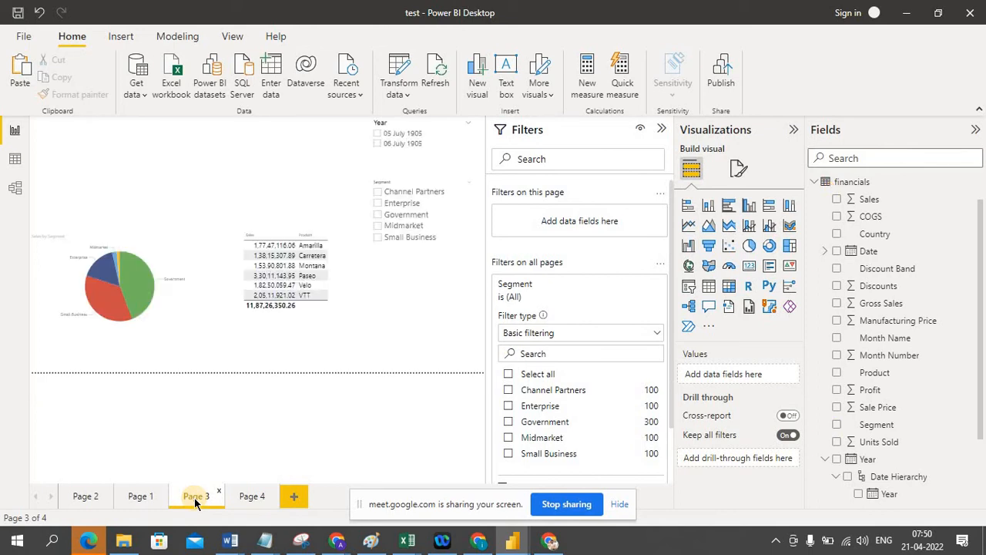
{"action": "left_click", "coordinate": [254, 497]}
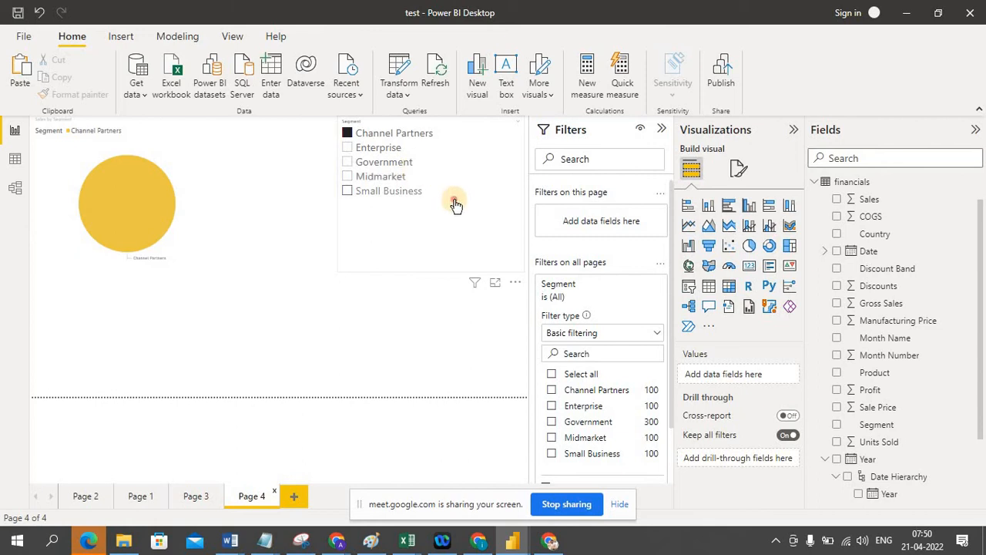
Move Page 4's Segment slicer slightly lower on the canvas and clear its Channel Partners selection.
{"action": "left_click", "coordinate": [442, 255]}
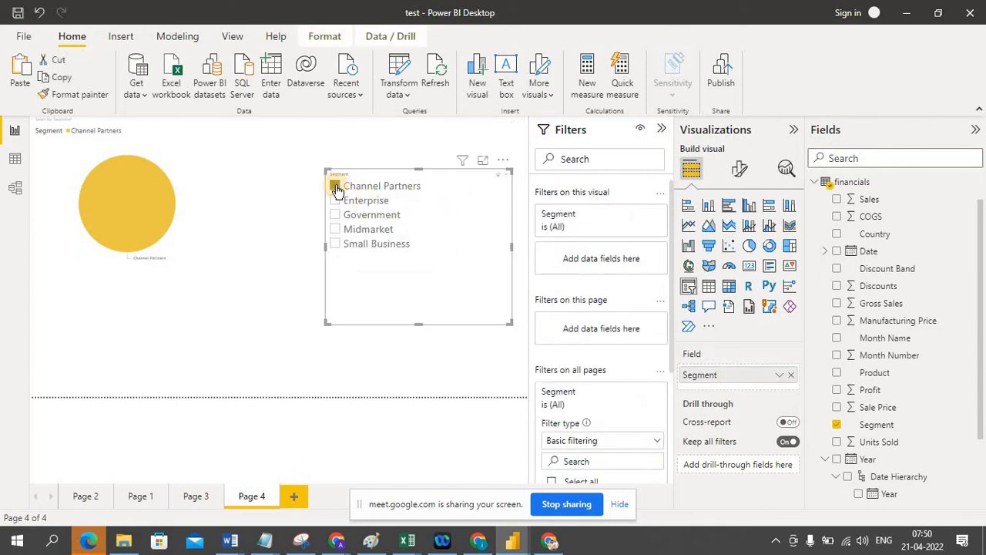
{"action": "left_click", "coordinate": [336, 188]}
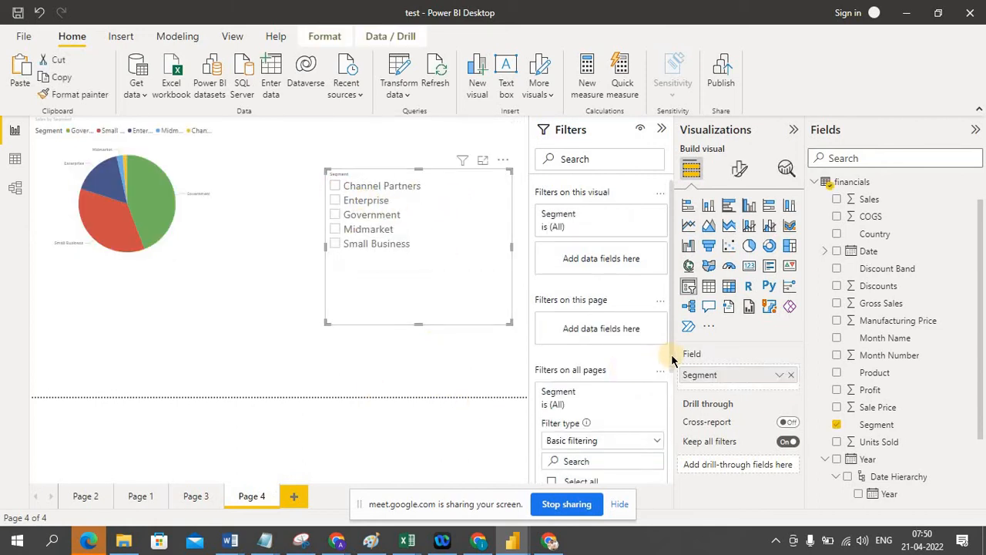
Set the Segment filter on all pages to Channel Partners, Enterprise and Government.
{"action": "left_click_drag", "start_coordinate": [671, 374], "coordinate": [673, 428]}
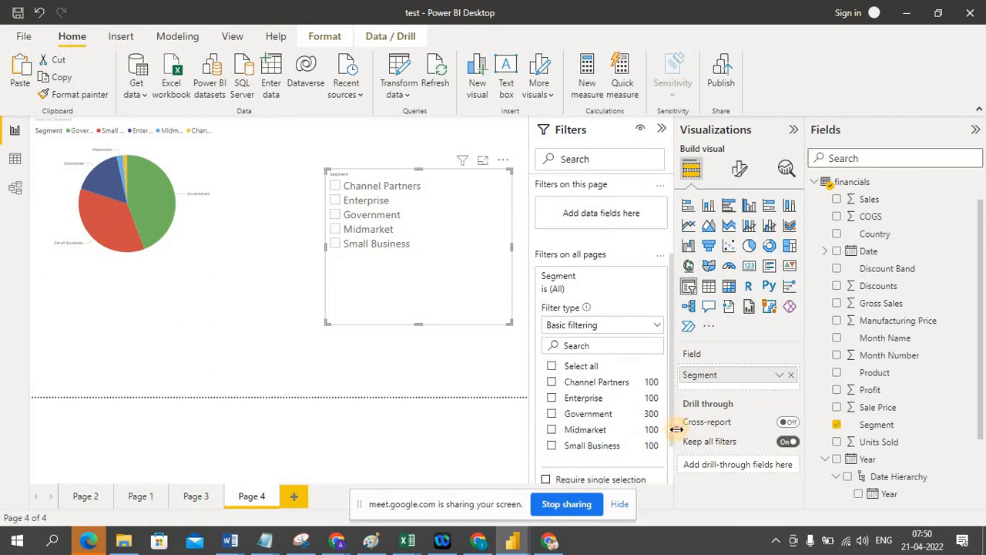
{"action": "left_click", "coordinate": [551, 380]}
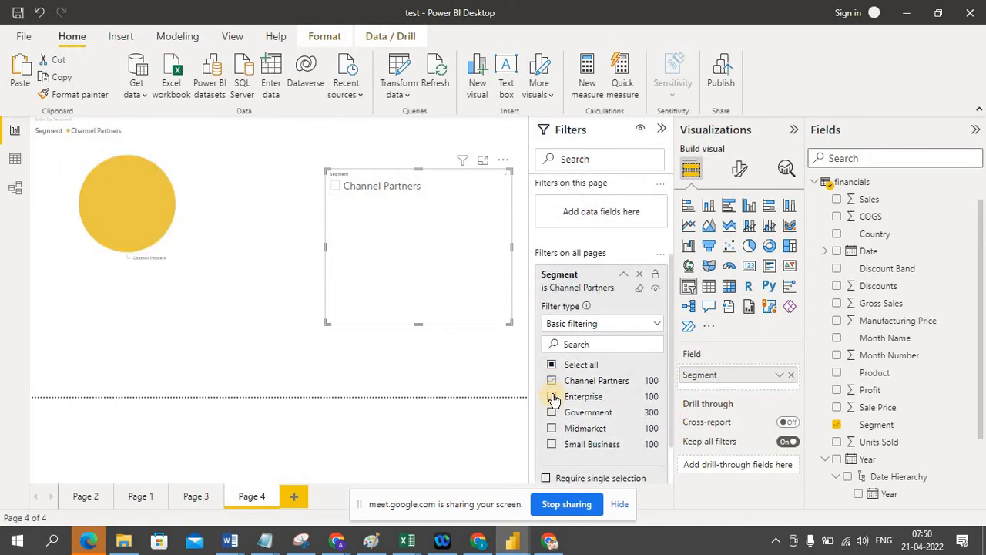
{"action": "left_click", "coordinate": [551, 396]}
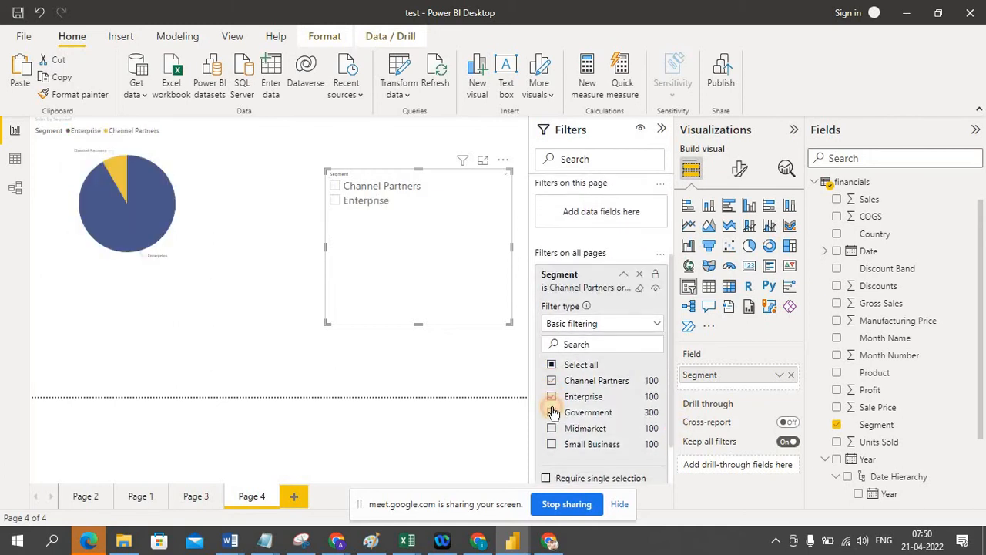
{"action": "left_click", "coordinate": [551, 412]}
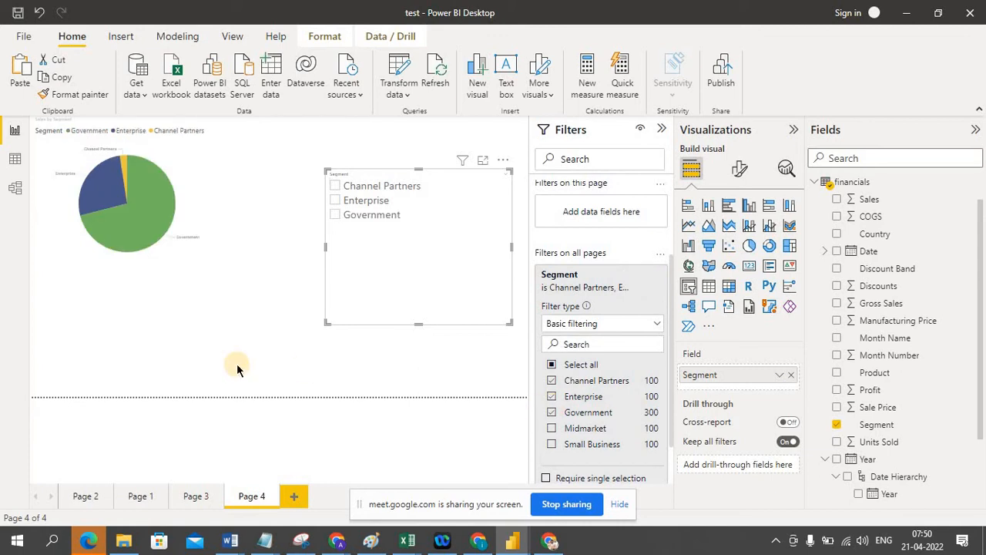
Compare the Segment slicers and visuals on Pages 3 and 4 with the Segment filter on all pages.
{"action": "left_click", "coordinate": [195, 497]}
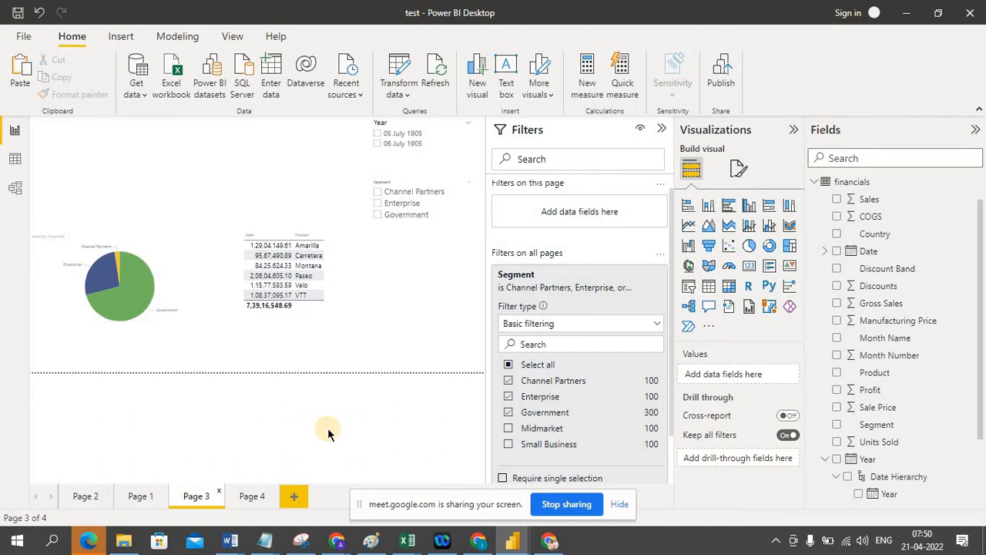
{"action": "left_click", "coordinate": [257, 496]}
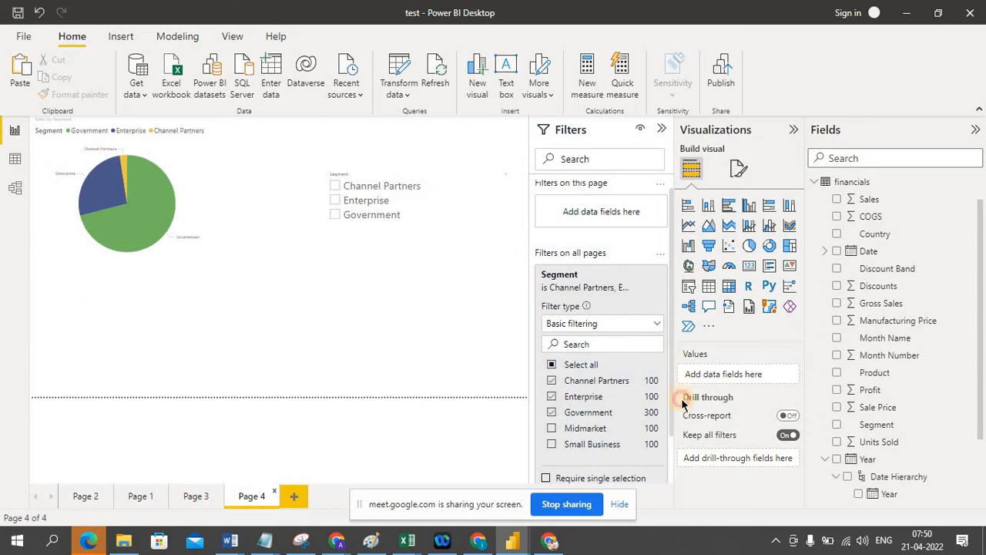
{"action": "scroll", "coordinate": [673, 396], "scroll_direction": "down", "scroll_amount": 2}
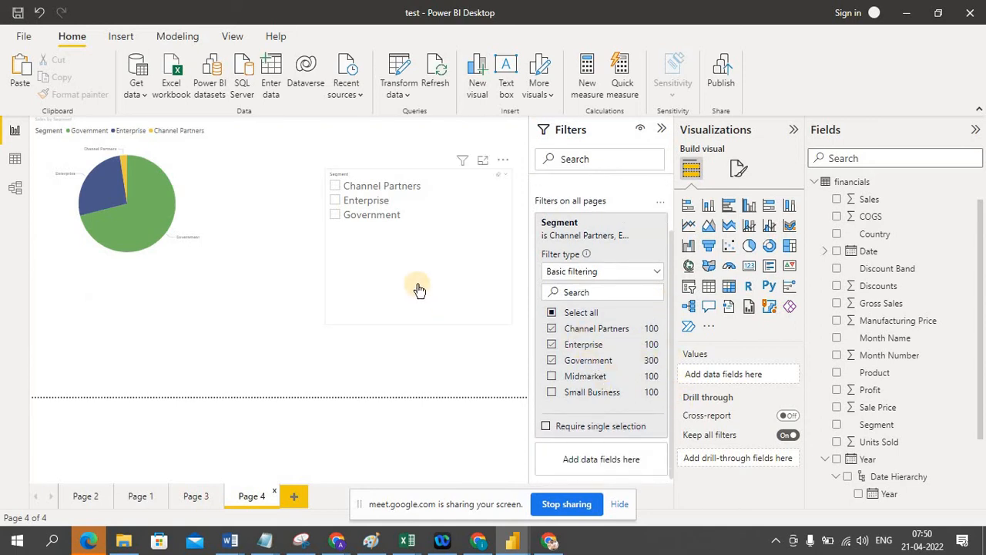
{"action": "left_click", "coordinate": [192, 500]}
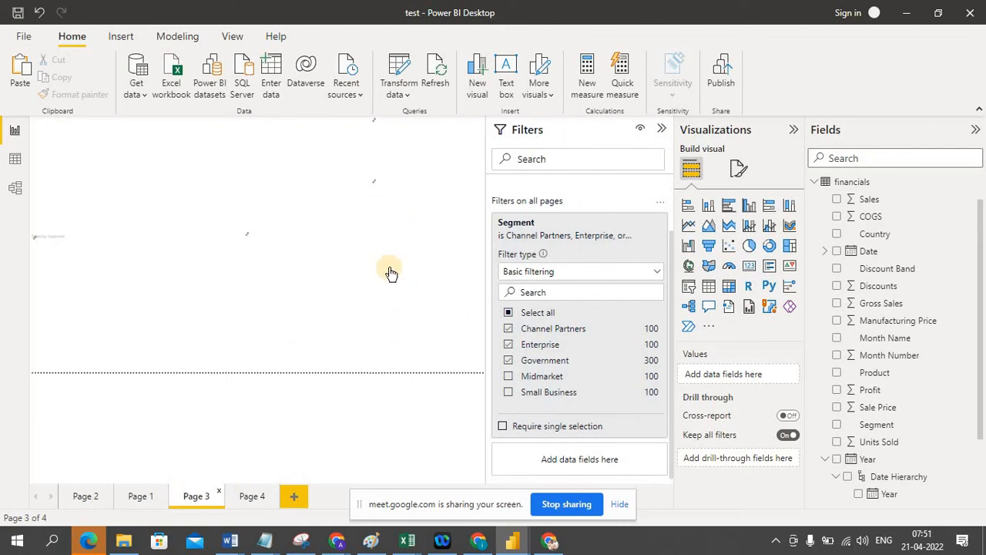
{"action": "left_click", "coordinate": [242, 502]}
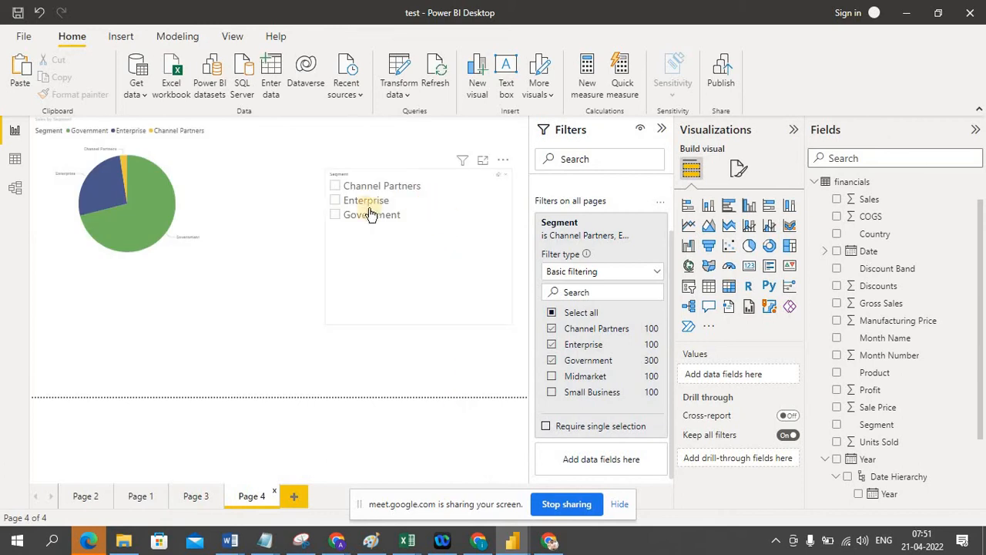
{"action": "left_click", "coordinate": [417, 329]}
{"action": "left_click_drag", "start_coordinate": [418, 324], "coordinate": [424, 231]}
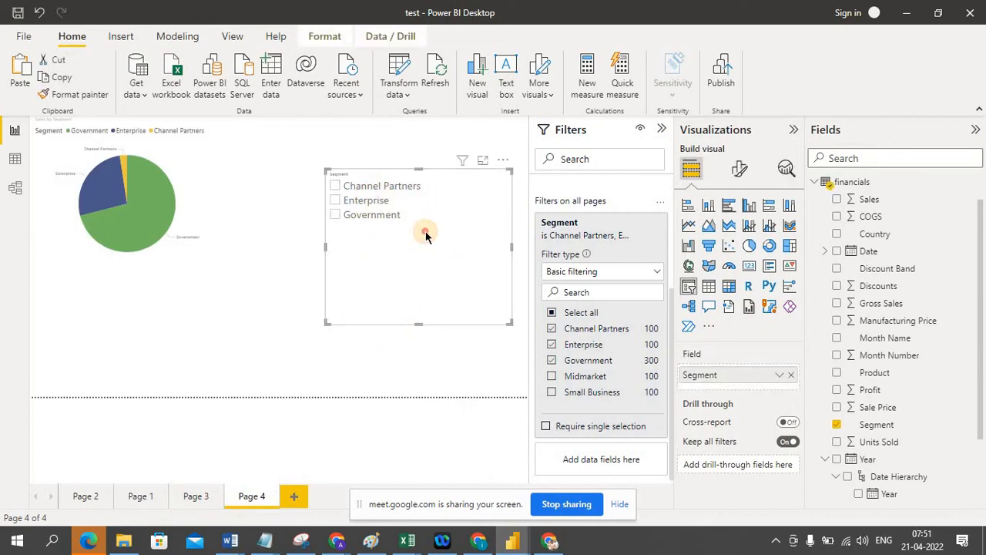
{"action": "left_click", "coordinate": [524, 357]}
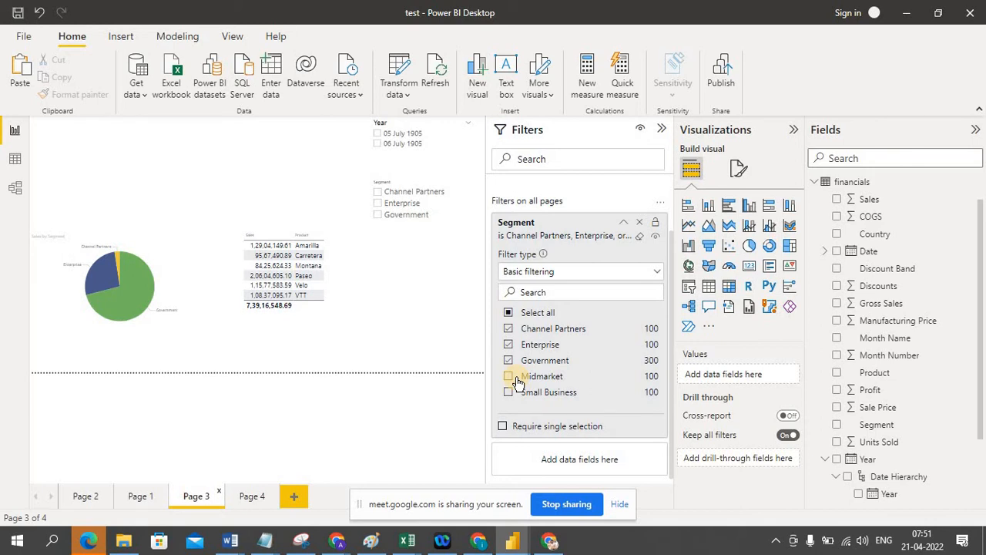
Examine how the all-pages Segment filter affects the column chart and pie chart on Page 1.
{"action": "left_click", "coordinate": [140, 495]}
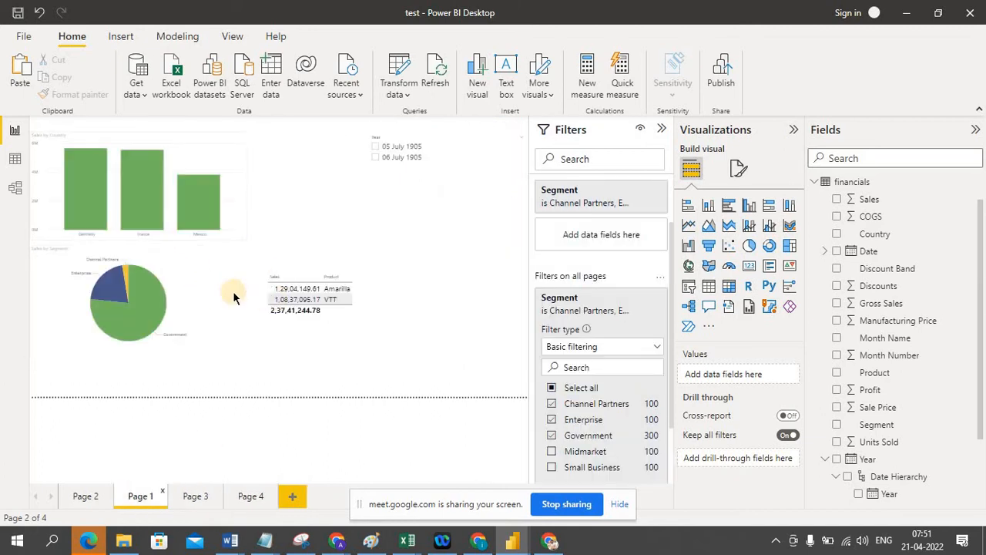
{"action": "left_click", "coordinate": [210, 149]}
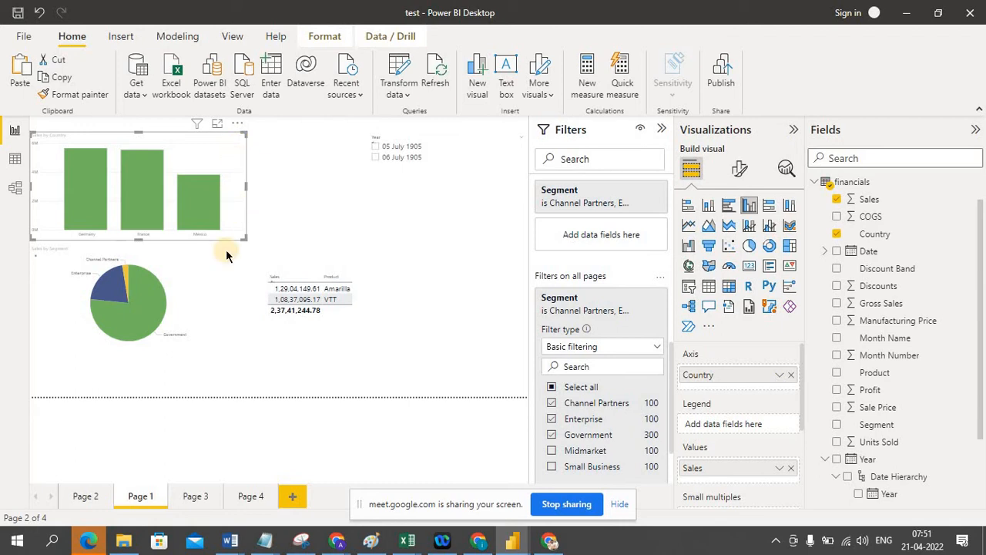
{"action": "left_click", "coordinate": [185, 278]}
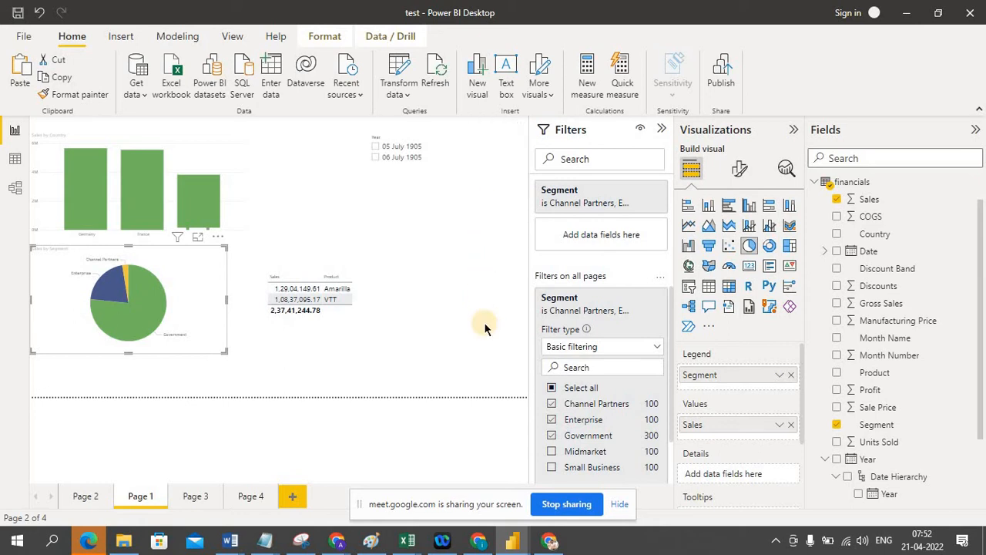
Select Channel Partners in Page 3's Segment slicer and check whether Page 4's pie chart and slicer respond.
{"action": "left_click", "coordinate": [194, 495]}
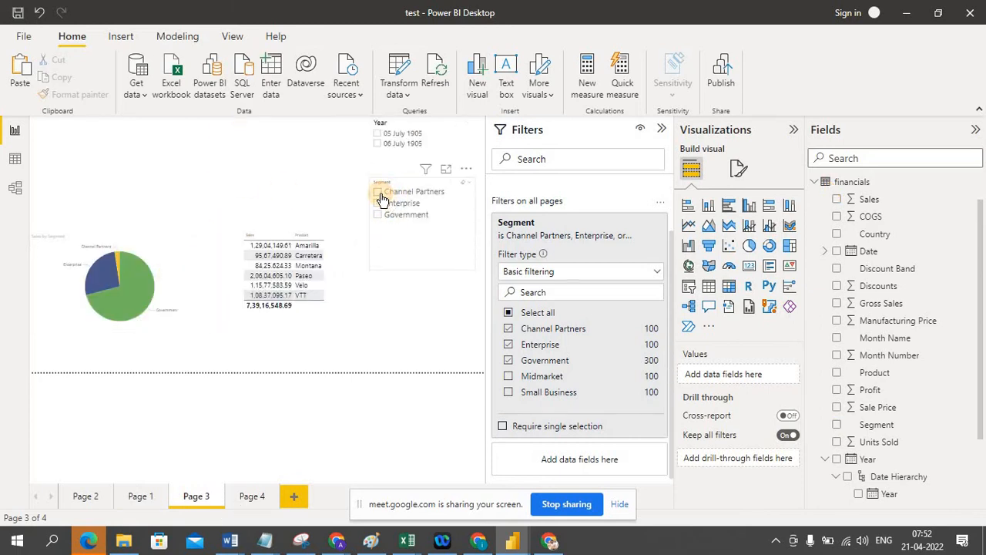
{"action": "left_click", "coordinate": [380, 194]}
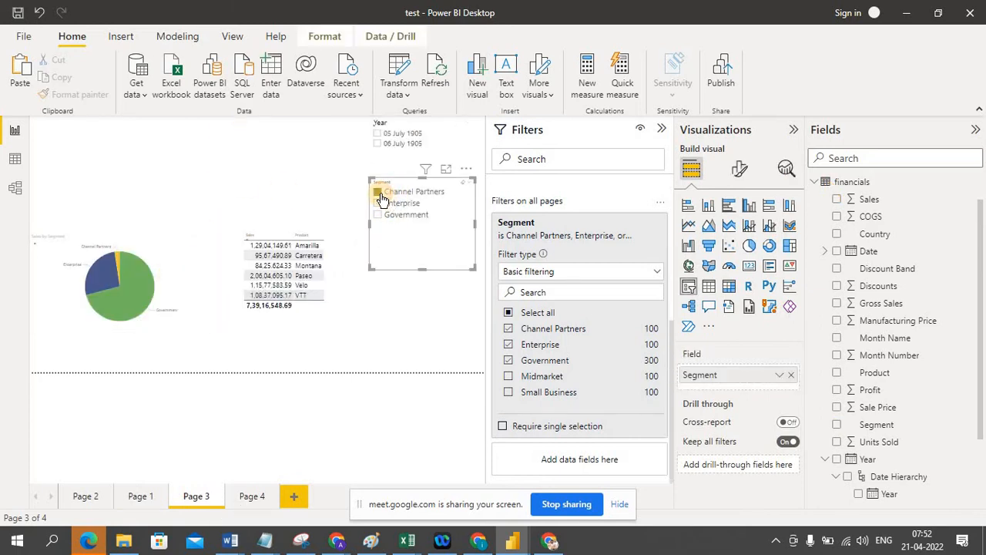
{"action": "left_click", "coordinate": [247, 496]}
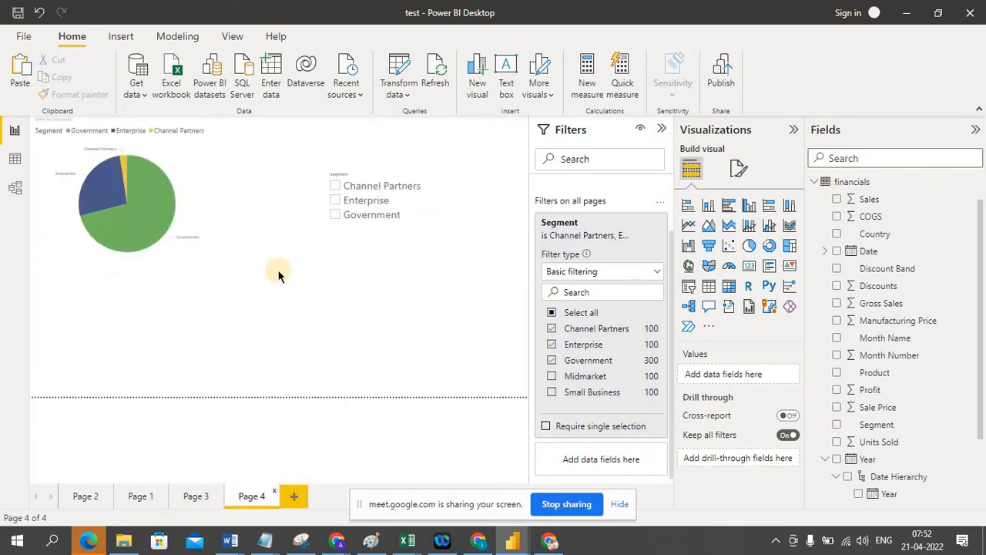
Return to Page 3 and add Country and Product as filters on all pages.
{"action": "left_click", "coordinate": [197, 497]}
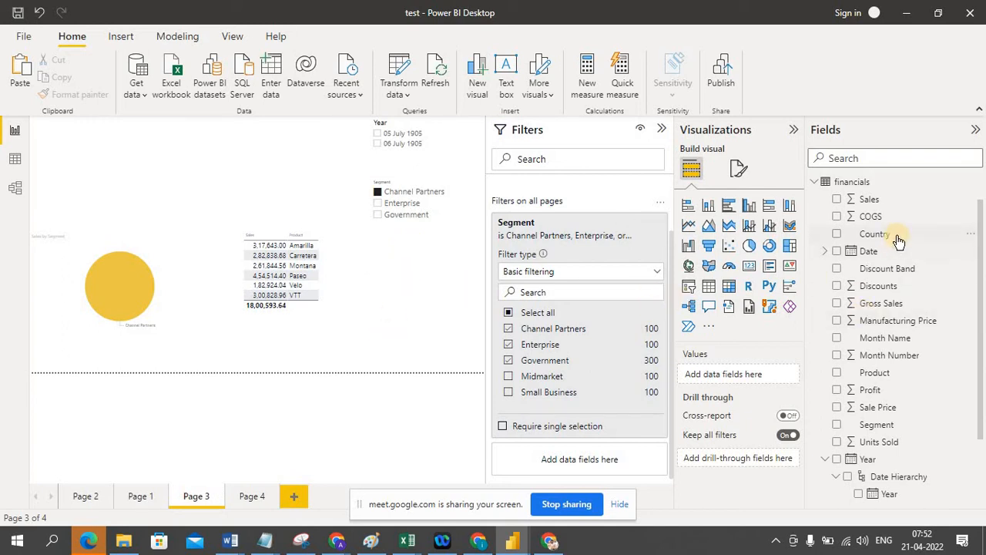
{"action": "left_click_drag", "start_coordinate": [894, 235], "coordinate": [590, 464]}
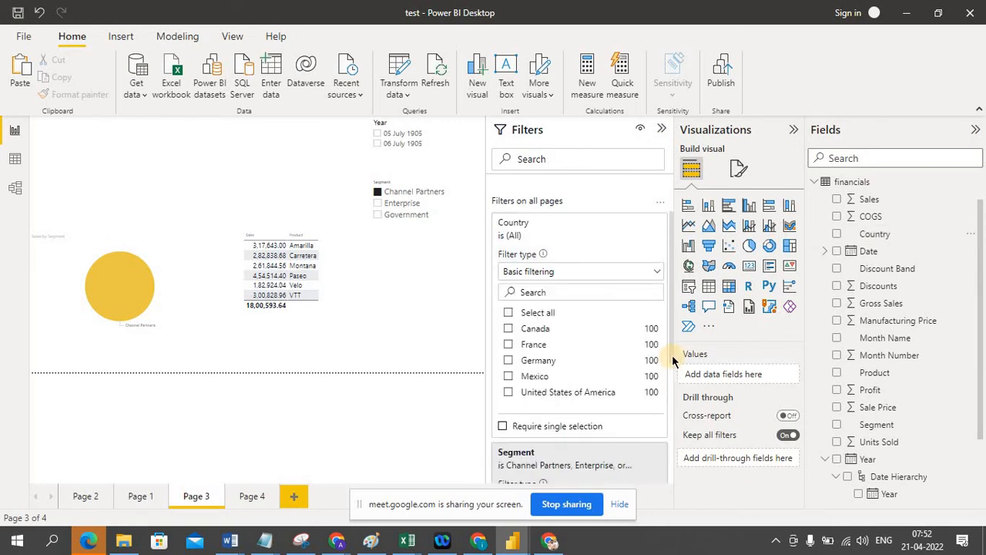
{"action": "left_click_drag", "start_coordinate": [672, 360], "coordinate": [673, 490]}
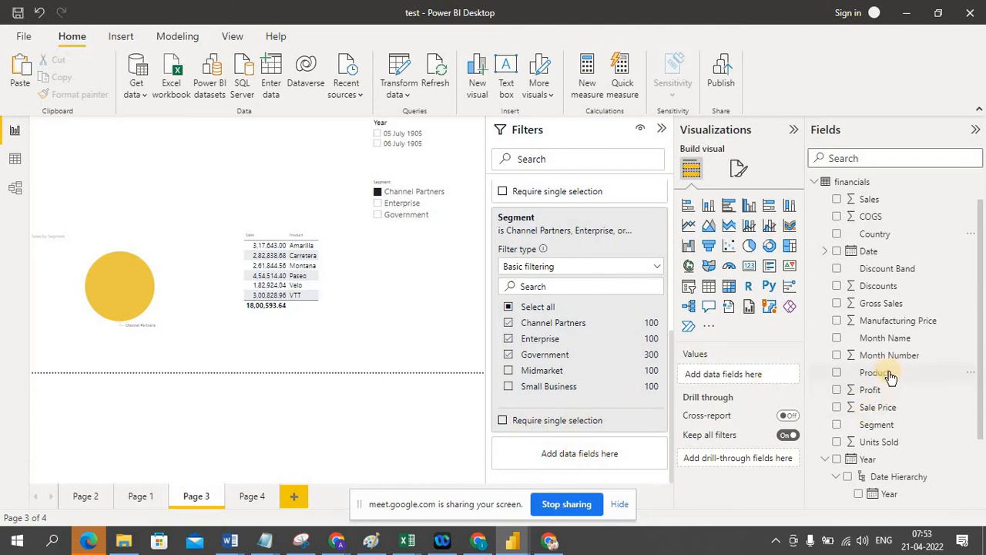
{"action": "left_click_drag", "start_coordinate": [890, 376], "coordinate": [616, 452]}
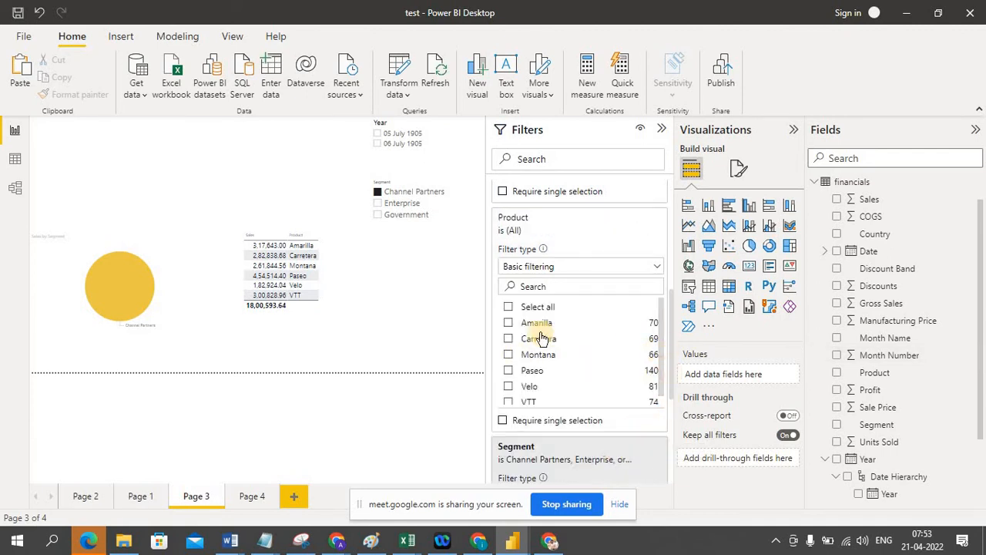
Set the Product filter on all pages to Amarilla, Carretera and Montana.
{"action": "left_click", "coordinate": [508, 327]}
{"action": "left_click", "coordinate": [510, 341]}
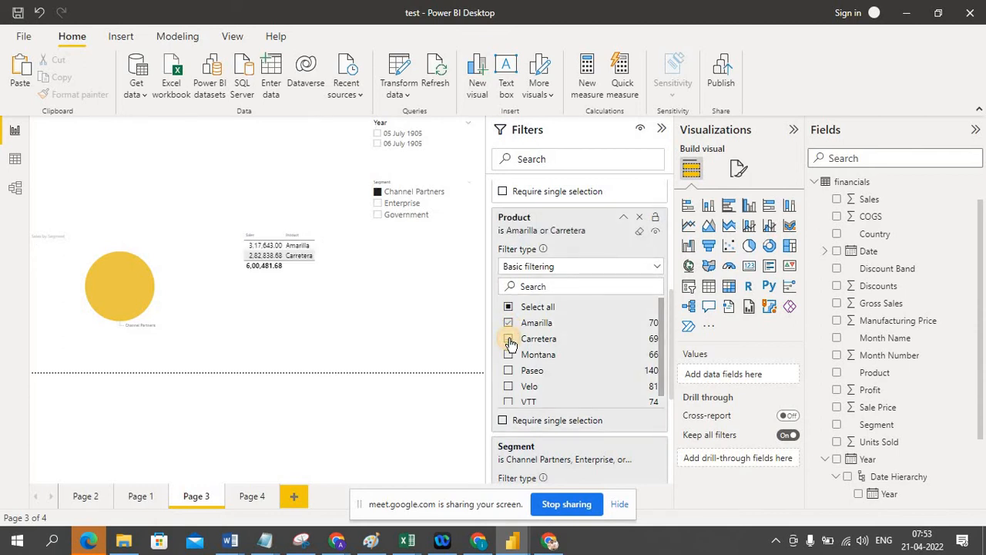
{"action": "left_click", "coordinate": [509, 355]}
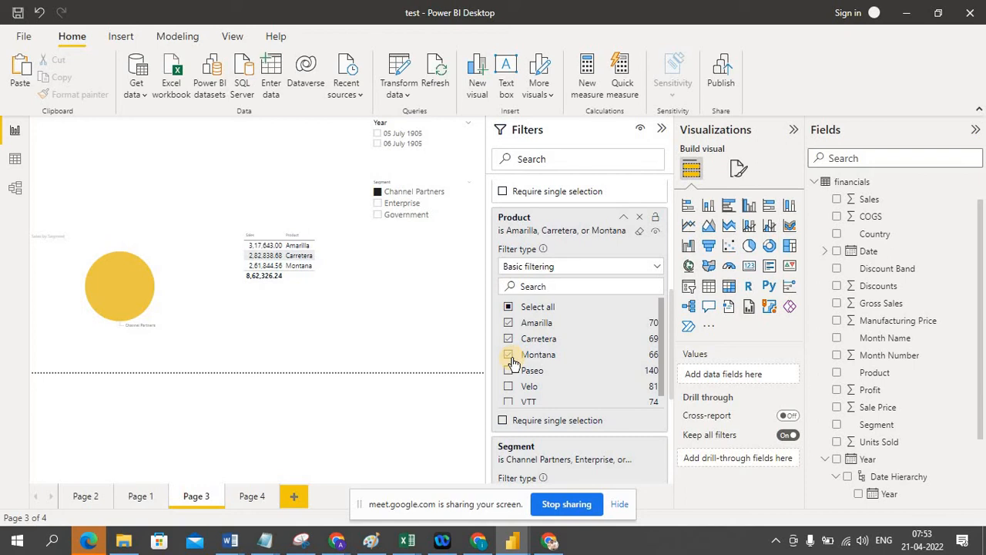
Add a new blank page to the report after Page 4.
{"action": "left_click", "coordinate": [365, 272]}
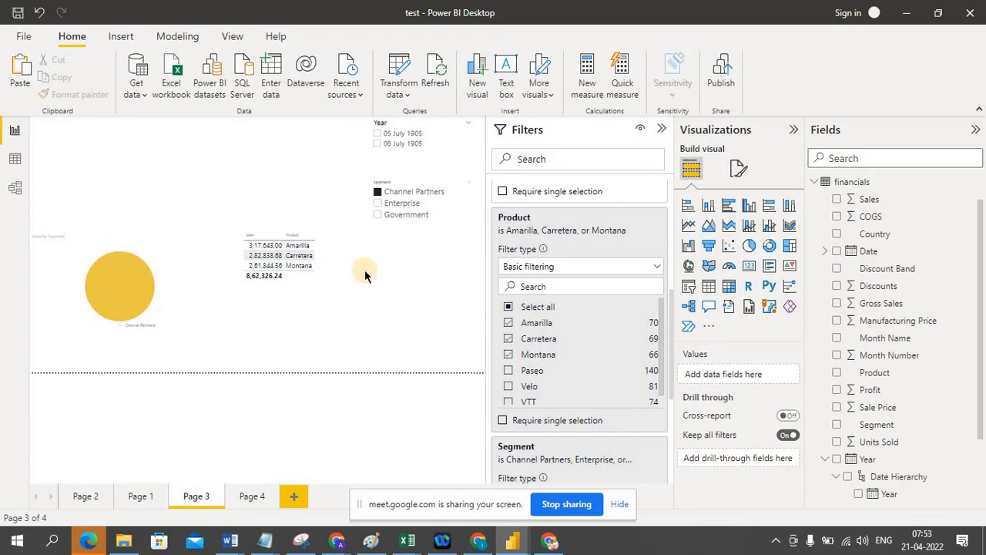
{"action": "left_click", "coordinate": [295, 499]}
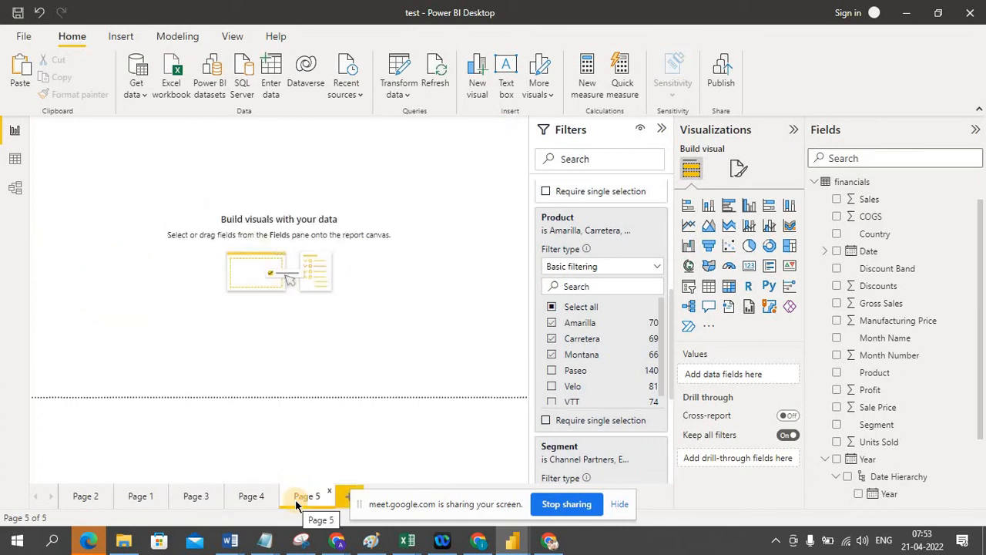
{"action": "left_click", "coordinate": [461, 190]}
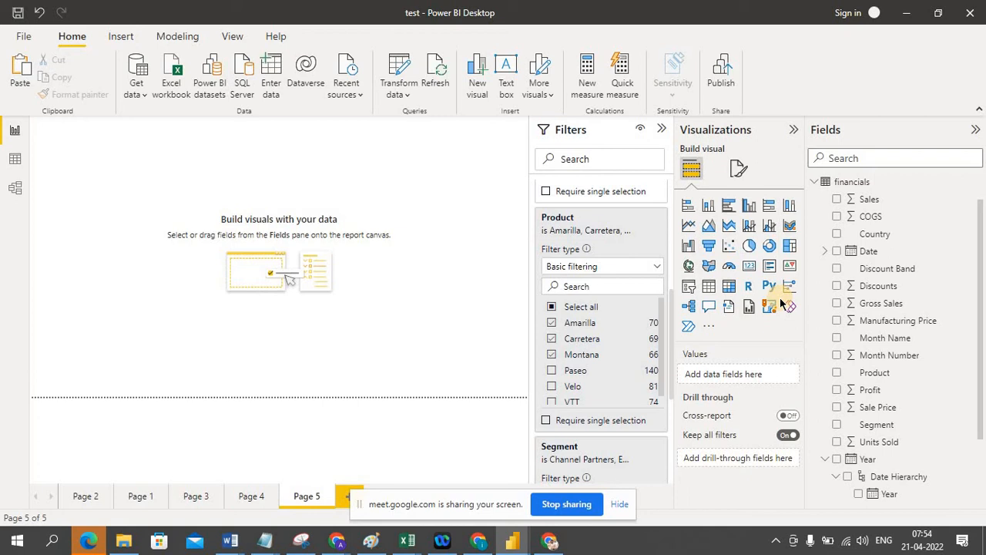
Insert a stacked bar chart on Page 5 and enlarge it in both width and height.
{"action": "left_click", "coordinate": [688, 206]}
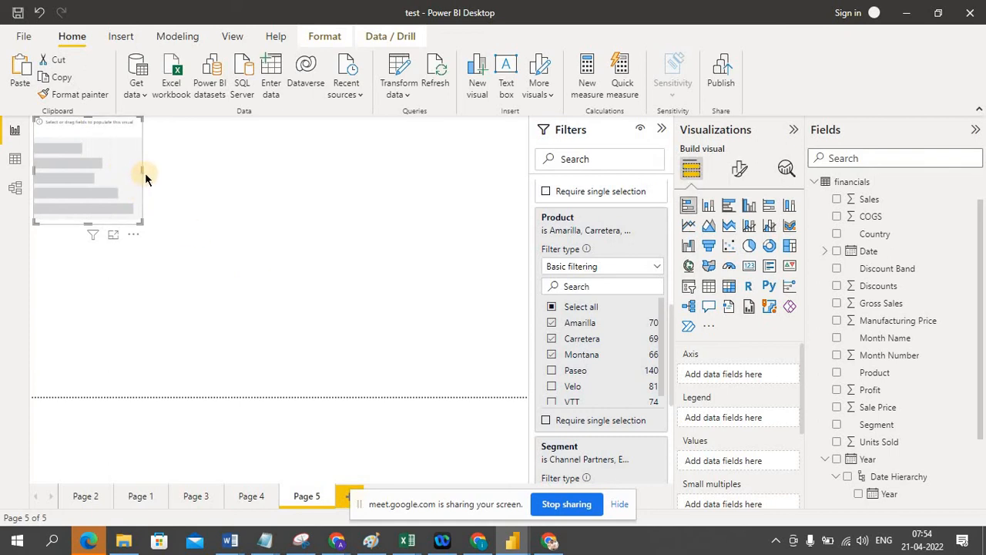
{"action": "left_click_drag", "start_coordinate": [141, 169], "coordinate": [178, 173]}
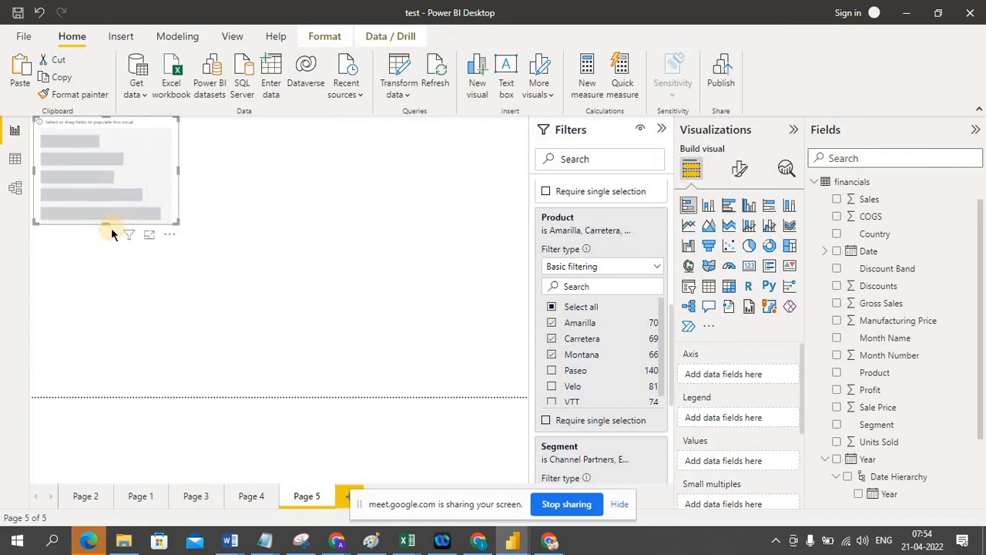
{"action": "left_click_drag", "start_coordinate": [106, 224], "coordinate": [101, 280]}
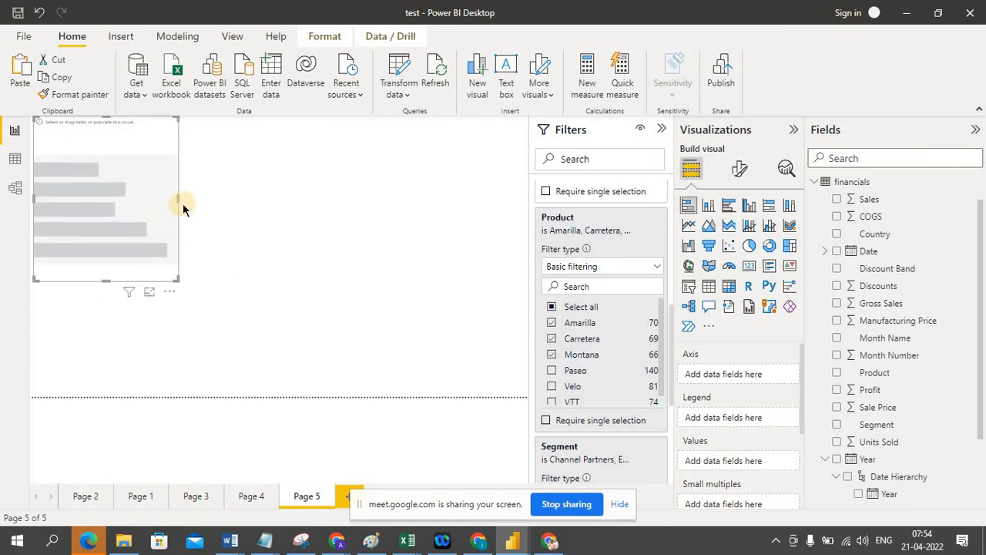
{"action": "left_click_drag", "start_coordinate": [178, 199], "coordinate": [239, 198]}
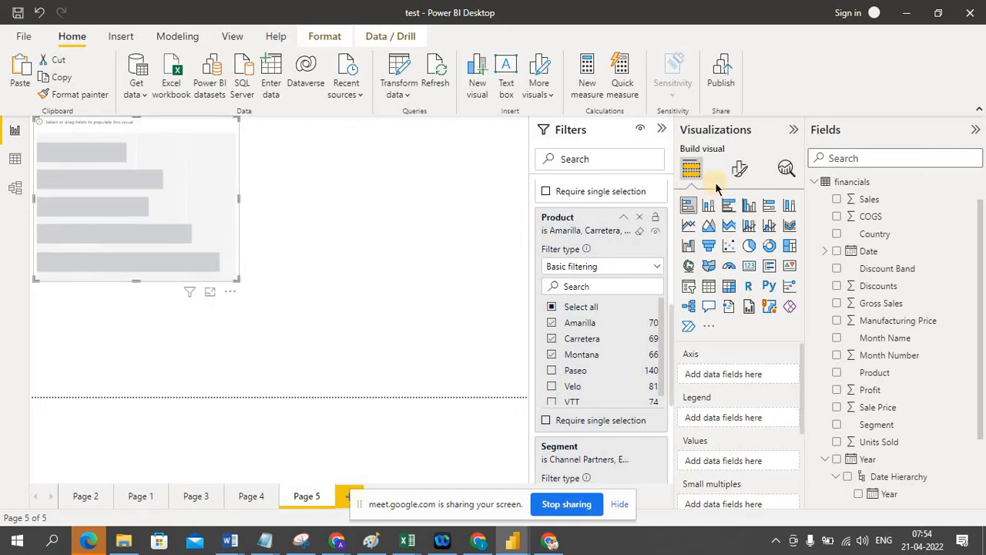
Plot Sales and Profit by Country in the stacked bar chart and move the chart slightly away from the page corner.
{"action": "left_click", "coordinate": [836, 234]}
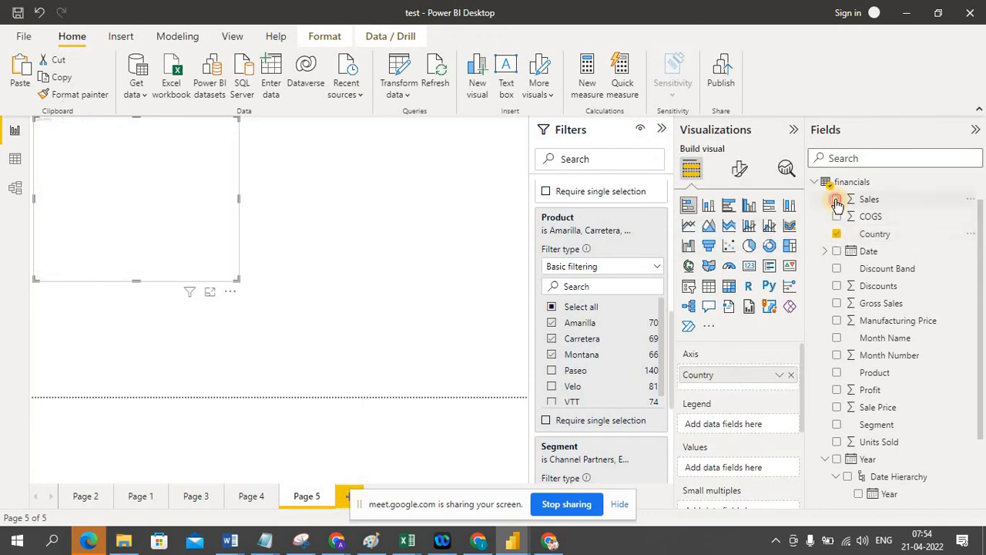
{"action": "left_click", "coordinate": [836, 200]}
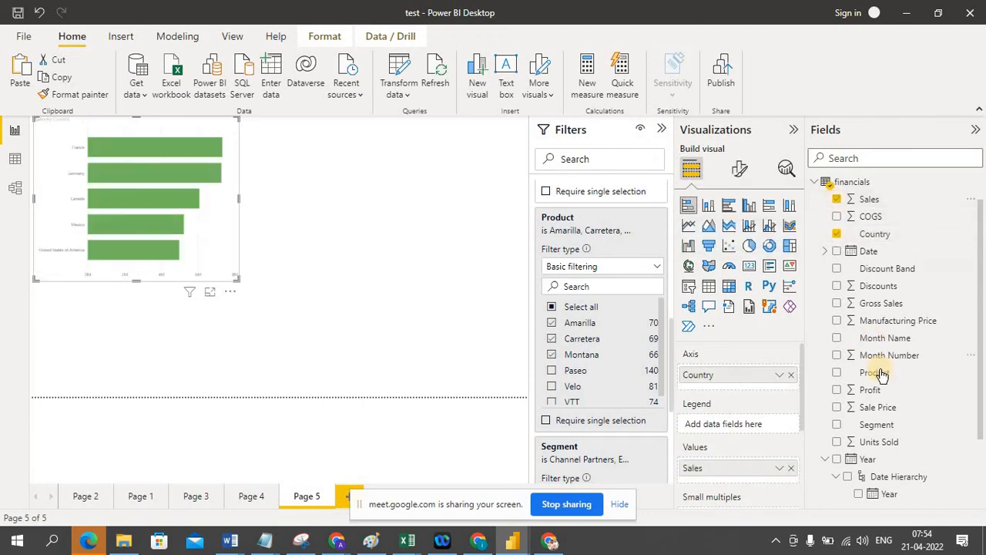
{"action": "left_click", "coordinate": [840, 393]}
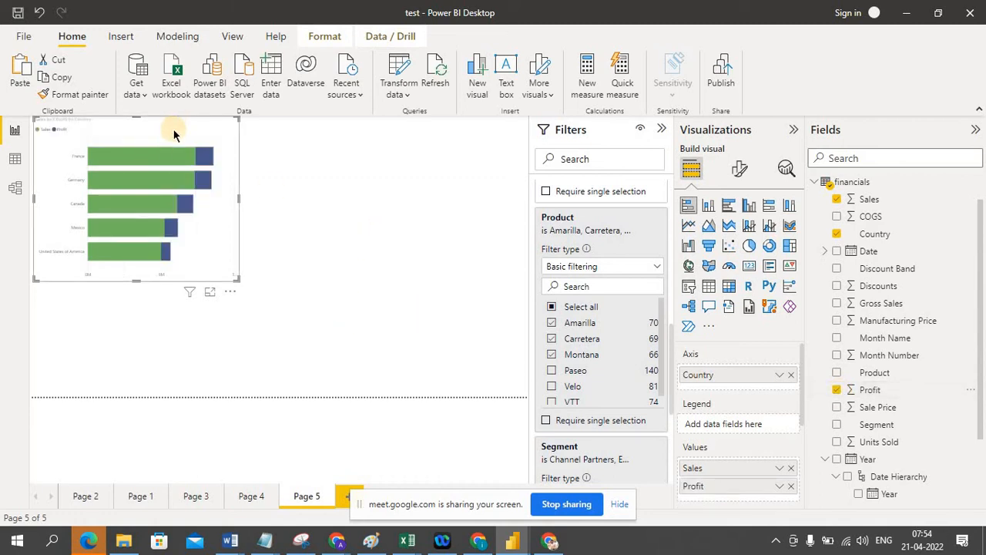
{"action": "left_click_drag", "start_coordinate": [174, 130], "coordinate": [184, 148]}
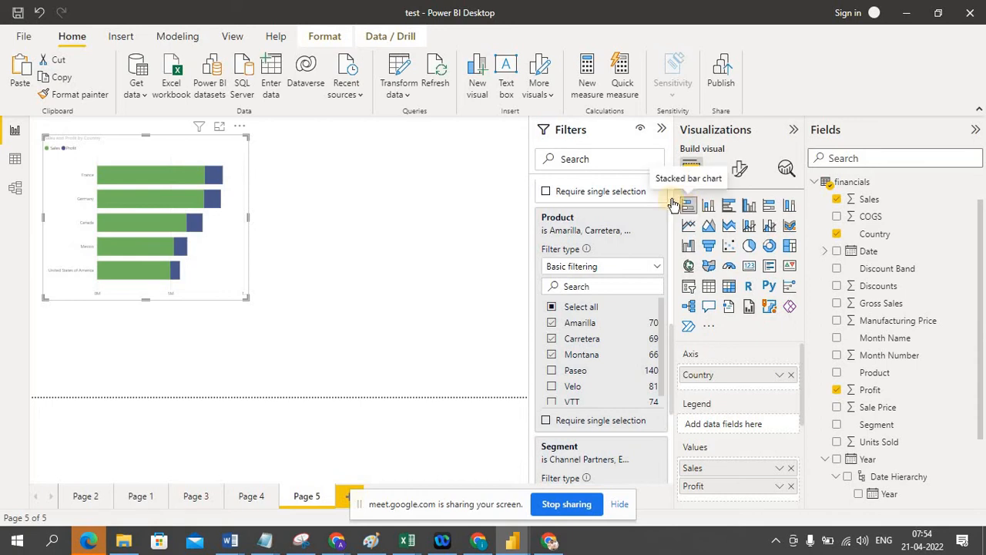
{"action": "left_click", "coordinate": [181, 176]}
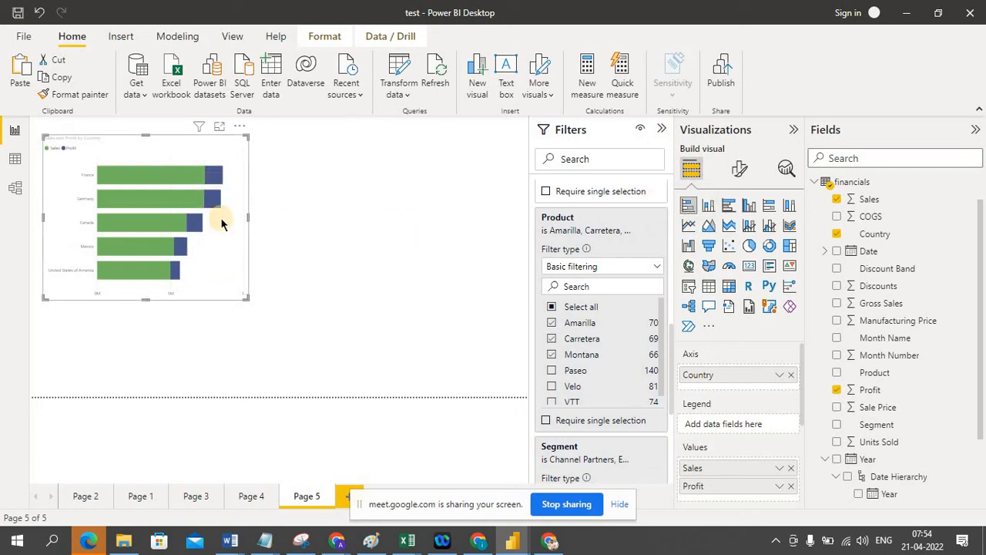
Set the font size of the bar chart's Y-axis values to 15.
{"action": "left_click", "coordinate": [738, 171]}
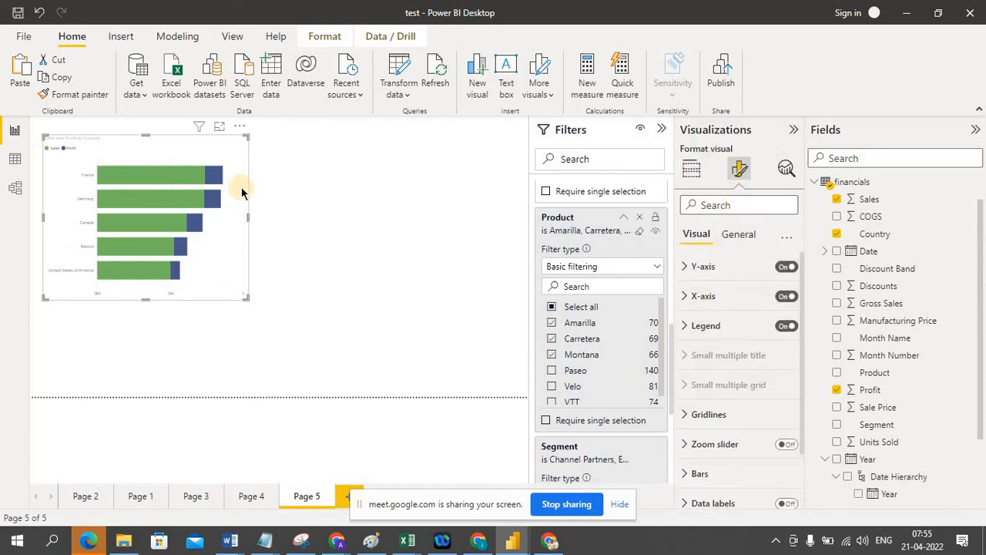
{"action": "mouse_move", "coordinate": [220, 198]}
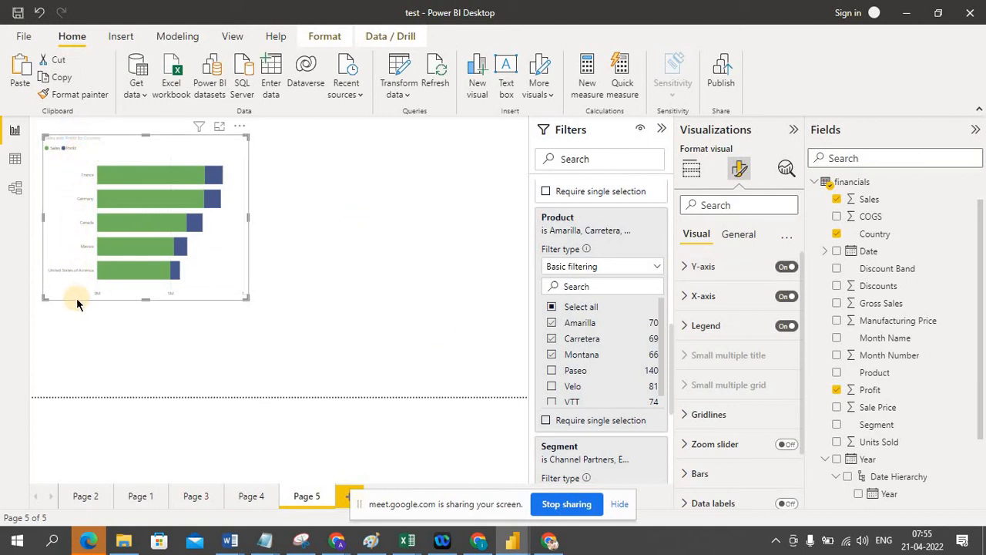
{"action": "left_click", "coordinate": [686, 267]}
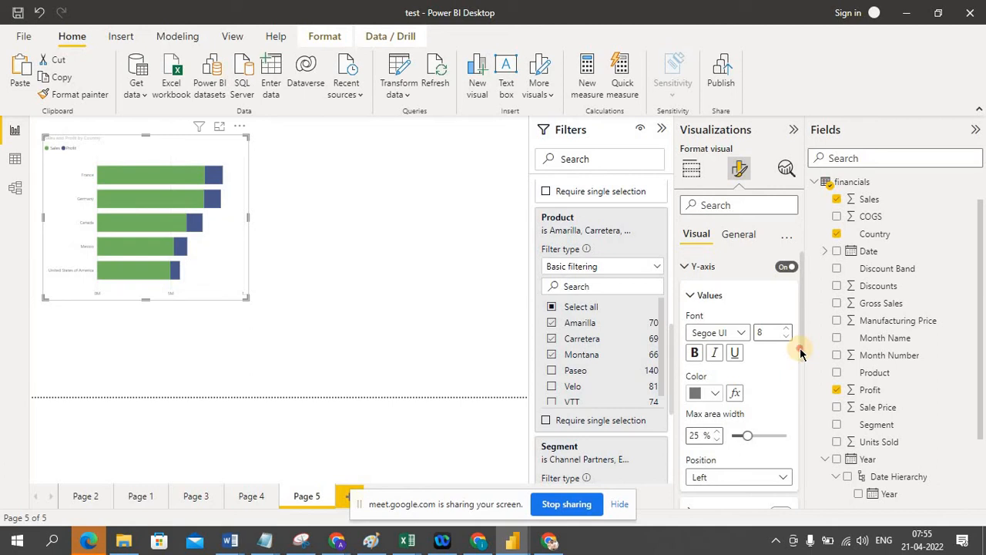
{"action": "mouse_move", "coordinate": [801, 353]}
{"action": "left_mouse_down"}
{"action": "mouse_move", "coordinate": [802, 369]}
{"action": "mouse_move", "coordinate": [804, 338]}
{"action": "left_mouse_up"}
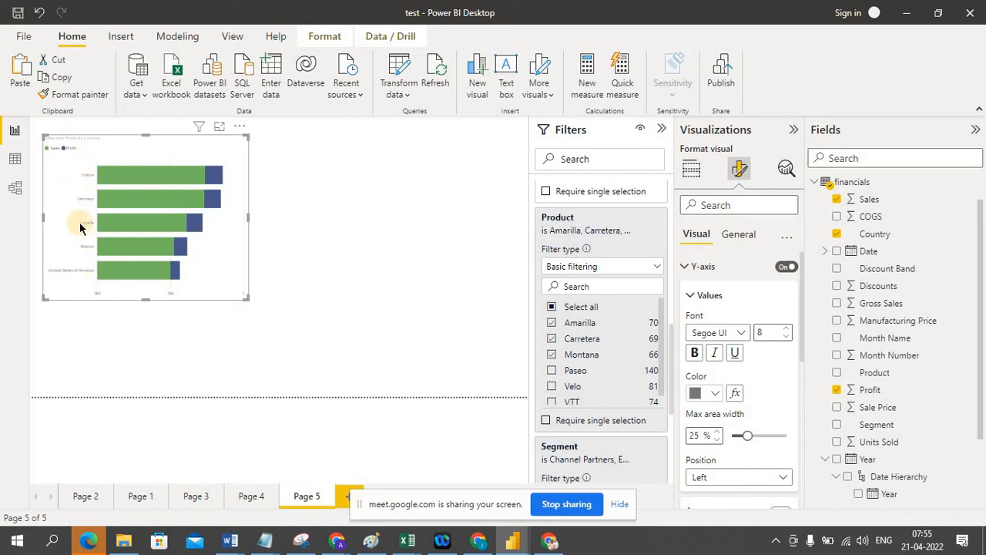
{"action": "left_click", "coordinate": [789, 329]}
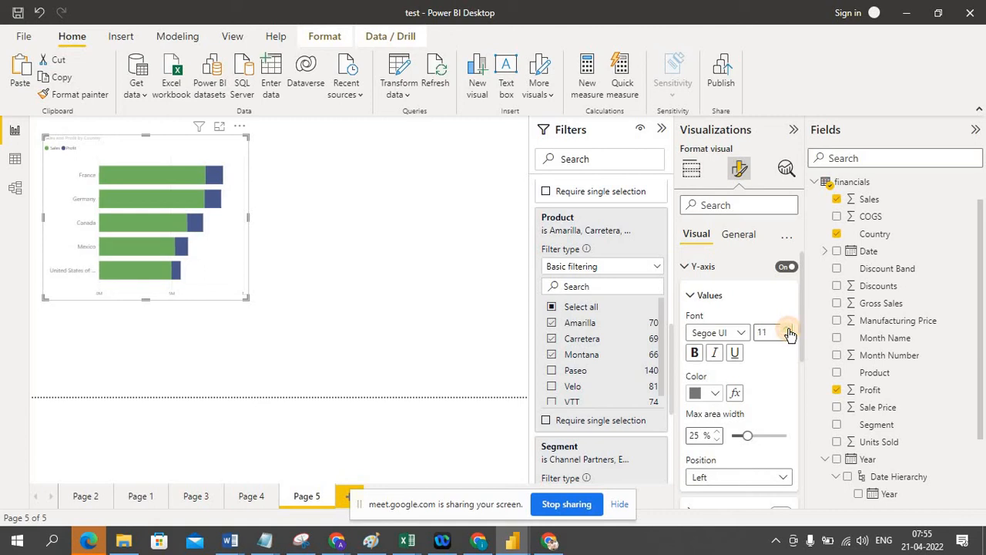
{"action": "left_click", "coordinate": [789, 329]}
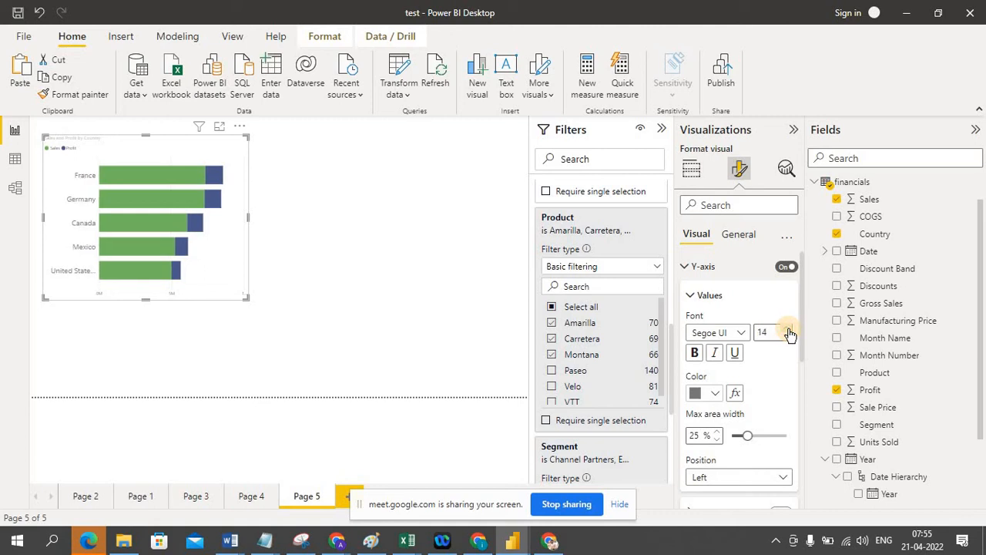
{"action": "left_click", "coordinate": [789, 329]}
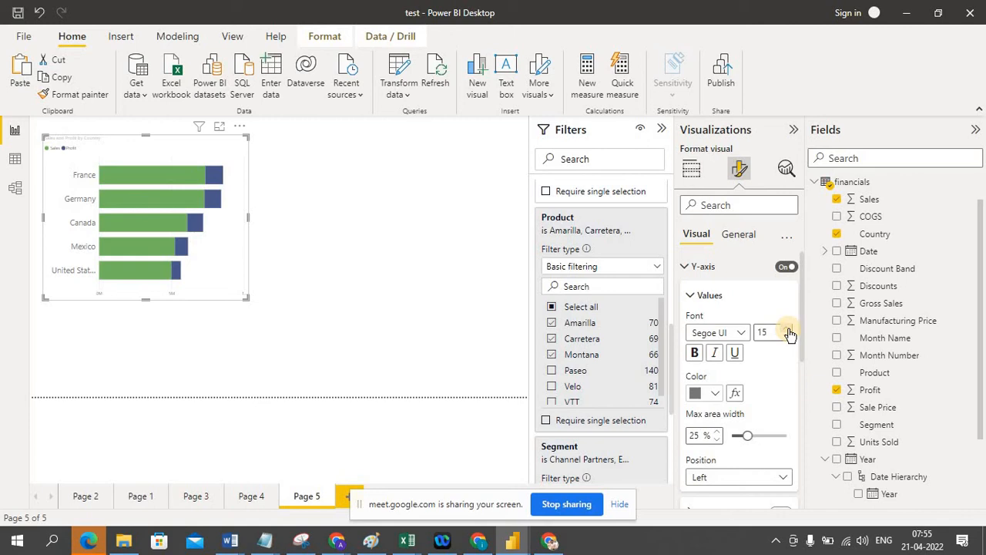
Make the bar chart's Y-axis values bold and colour them red.
{"action": "left_click", "coordinate": [695, 353]}
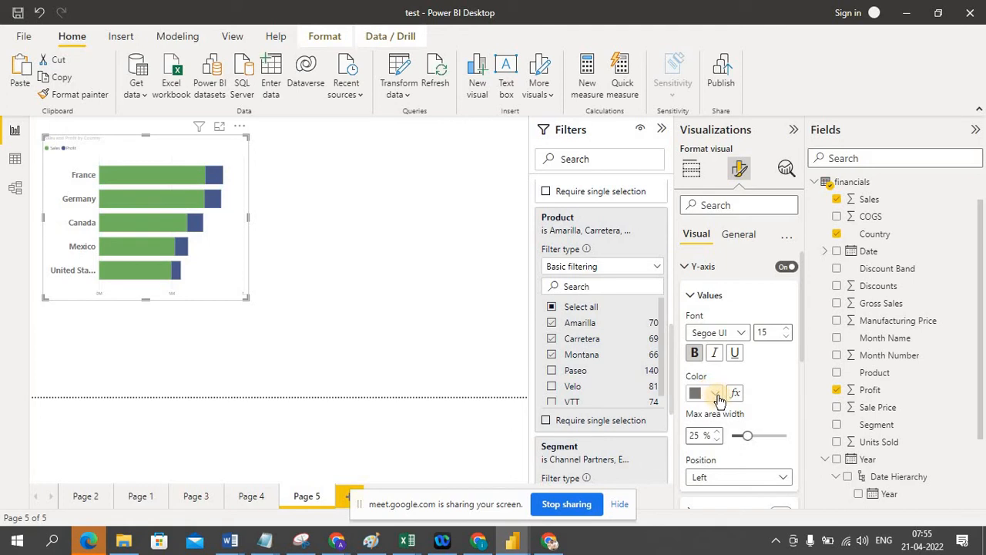
{"action": "left_click", "coordinate": [715, 394]}
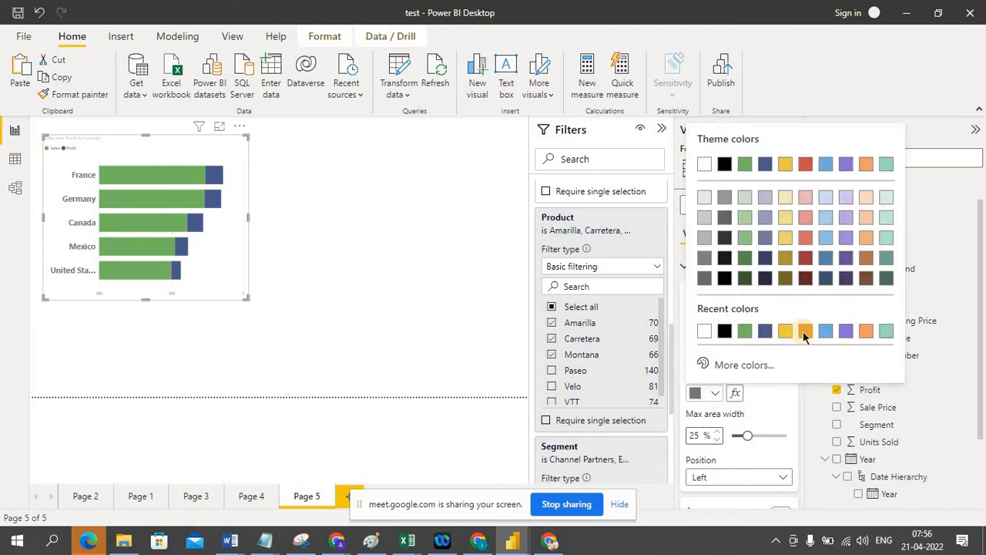
{"action": "left_click", "coordinate": [803, 331]}
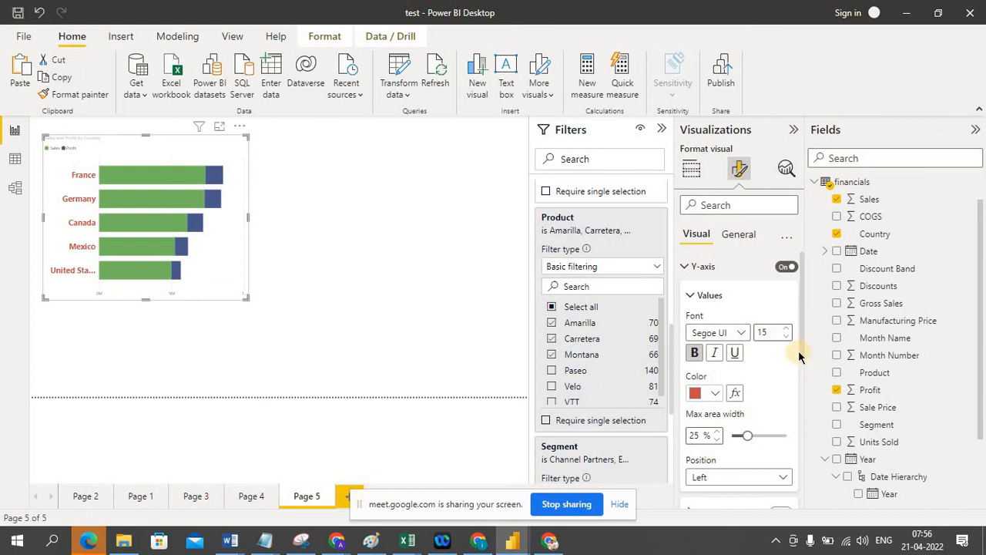
Set the position of the bar chart's Y-axis values to Right and close the Y-axis settings.
{"action": "left_click_drag", "start_coordinate": [801, 352], "coordinate": [809, 382]}
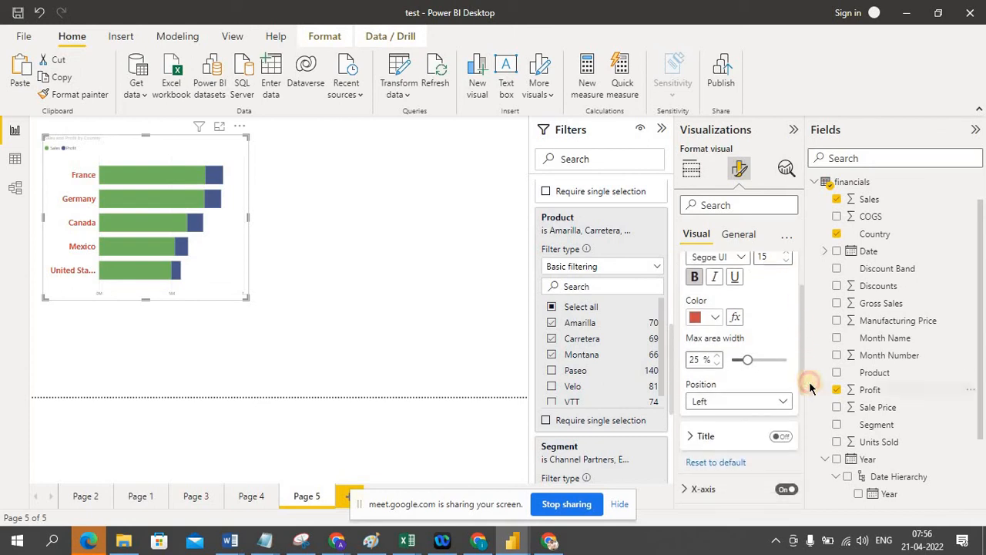
{"action": "left_click", "coordinate": [785, 402]}
{"action": "left_click", "coordinate": [730, 438]}
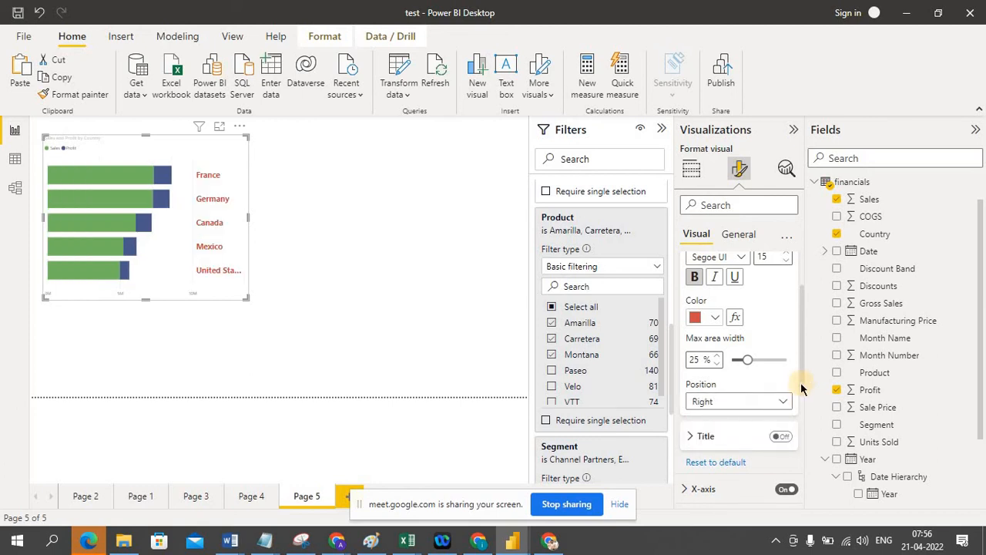
{"action": "scroll", "coordinate": [804, 394], "scroll_direction": "down", "scroll_amount": 1}
{"action": "scroll", "coordinate": [812, 361], "scroll_direction": "up", "scroll_amount": 2}
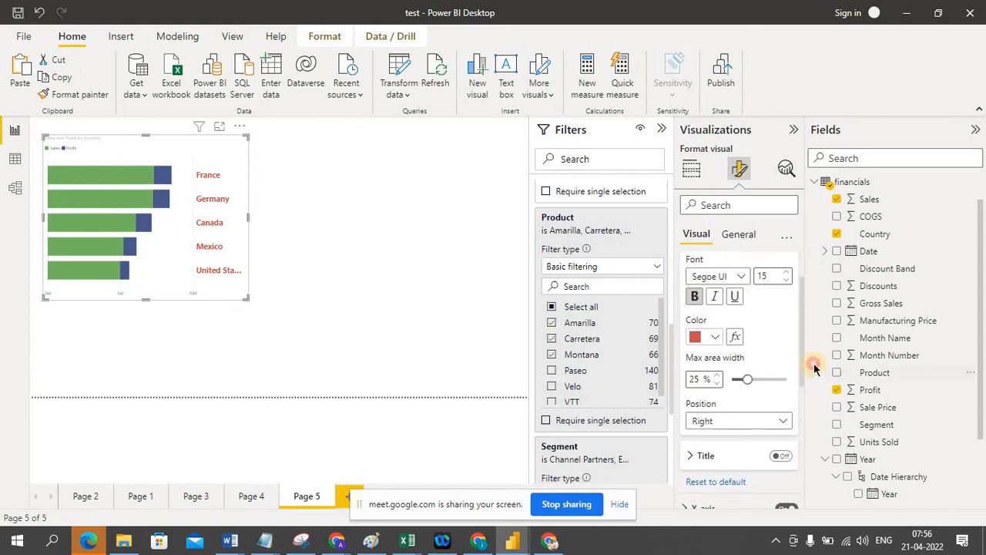
{"action": "scroll", "coordinate": [809, 319], "scroll_direction": "up", "scroll_amount": 1}
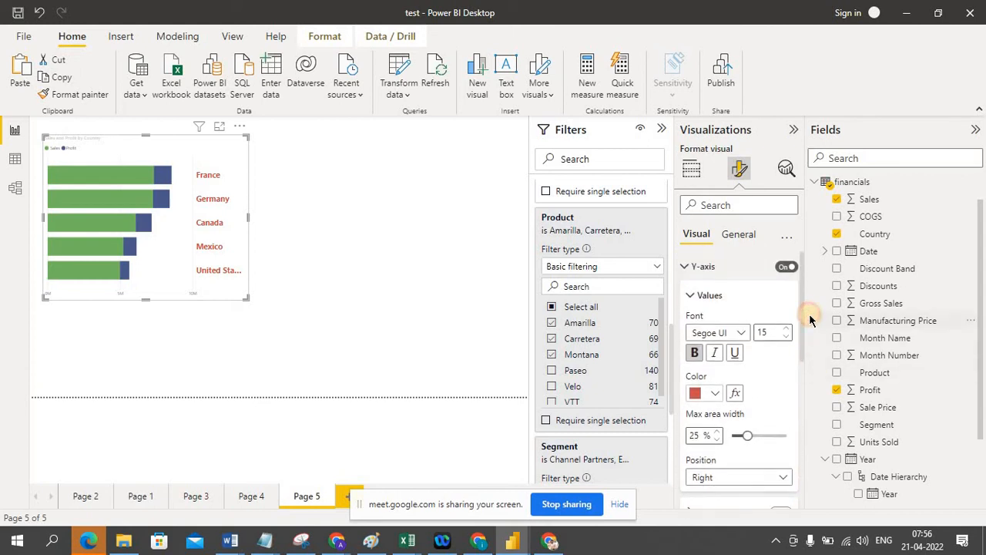
{"action": "left_click", "coordinate": [686, 268]}
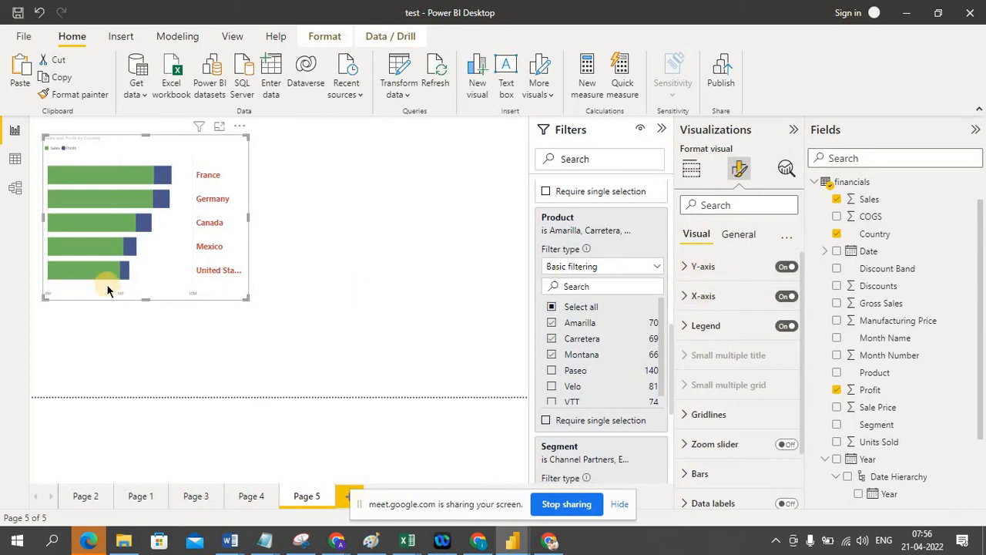
Try an X-axis range with minimum 1 and maximum 10 on the bar chart, and clear both limits again.
{"action": "left_click", "coordinate": [688, 296]}
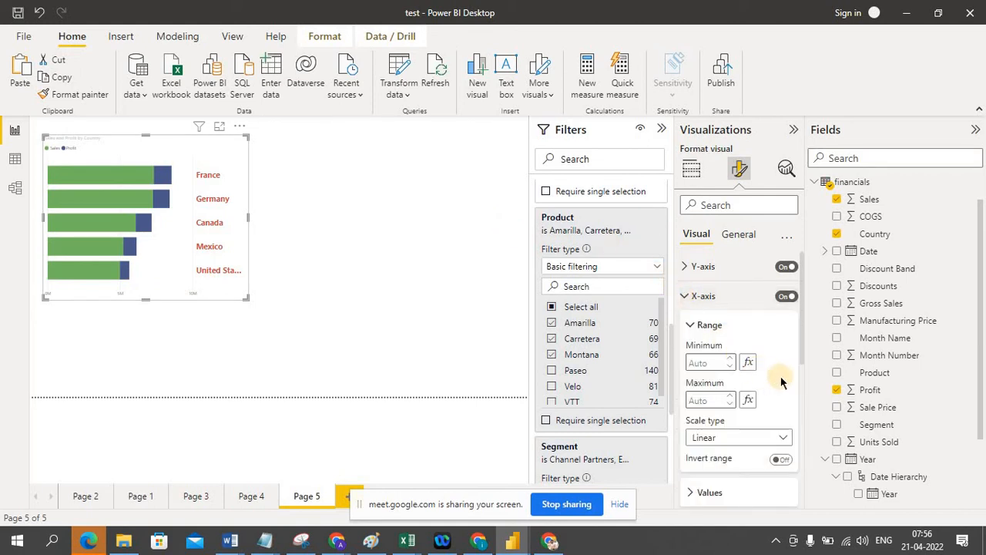
{"action": "mouse_move", "coordinate": [802, 352]}
{"action": "left_mouse_down"}
{"action": "mouse_move", "coordinate": [803, 396]}
{"action": "mouse_move", "coordinate": [802, 343]}
{"action": "left_mouse_up"}
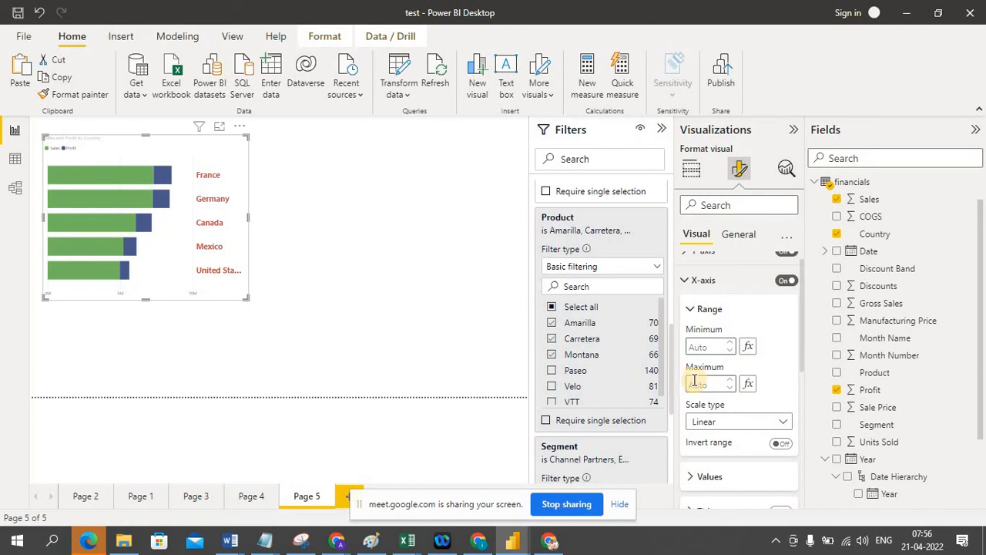
{"action": "left_click", "coordinate": [732, 347]}
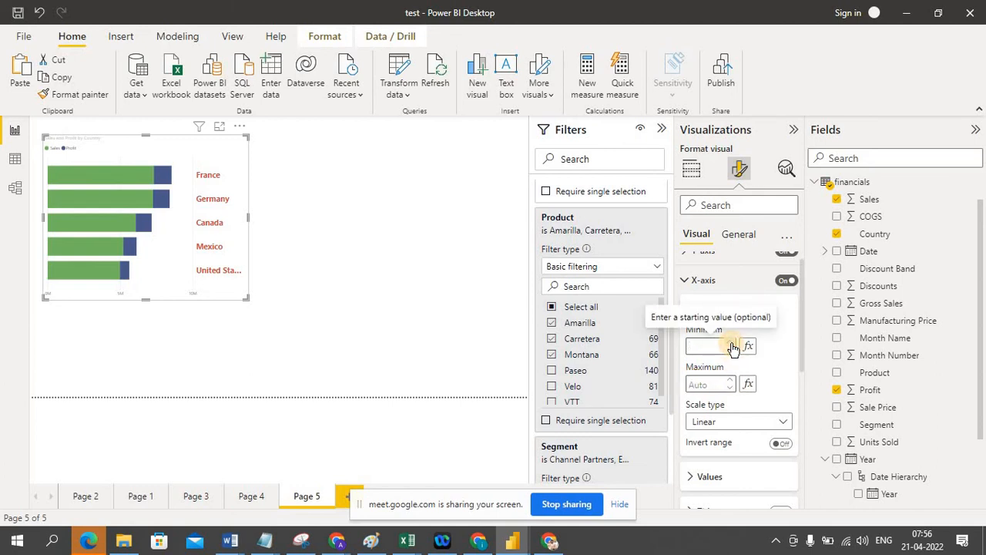
{"action": "type", "text": "1"}
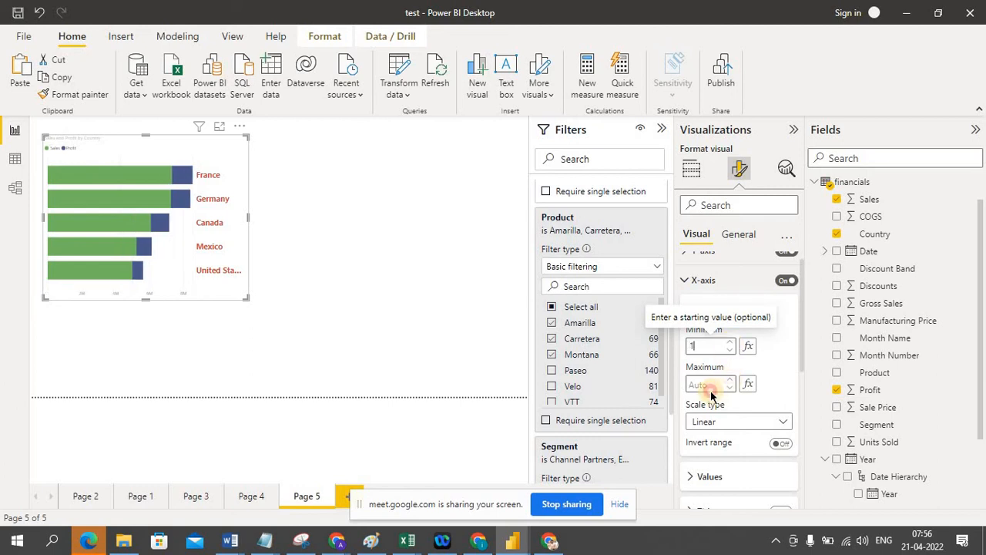
{"action": "type", "text": "10"}
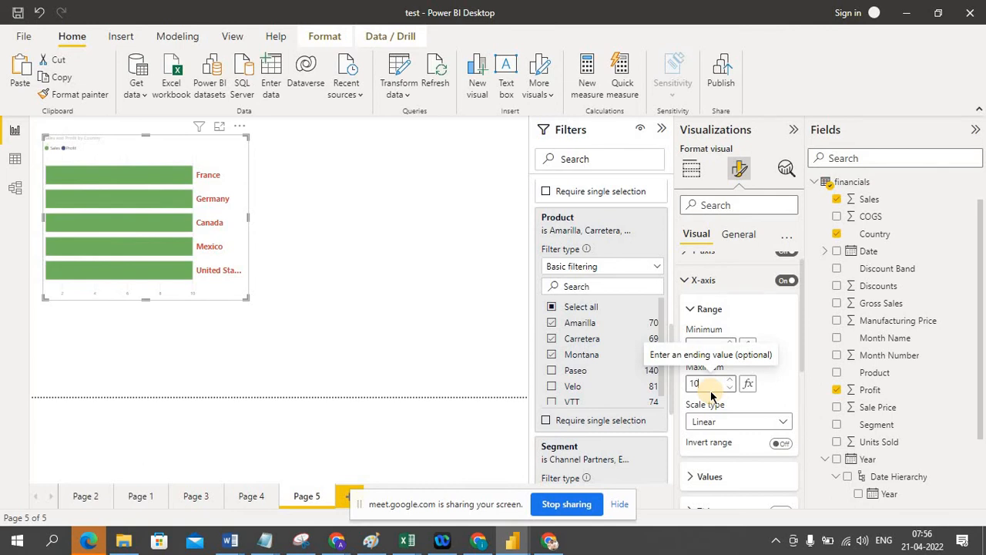
{"action": "key", "text": "BackSpace"}
{"action": "key", "text": "BackSpace"}
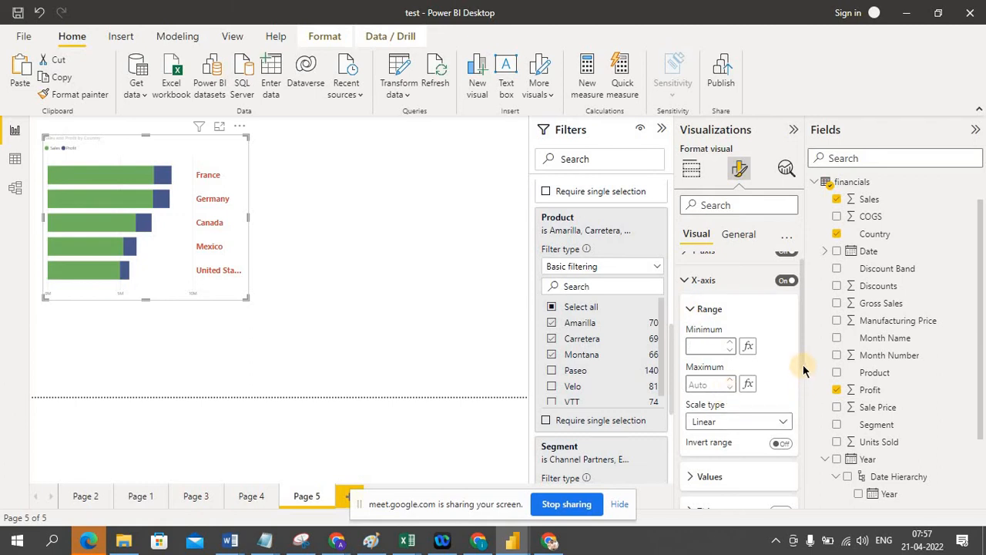
{"action": "scroll", "coordinate": [804, 371], "scroll_direction": "down", "scroll_amount": 2}
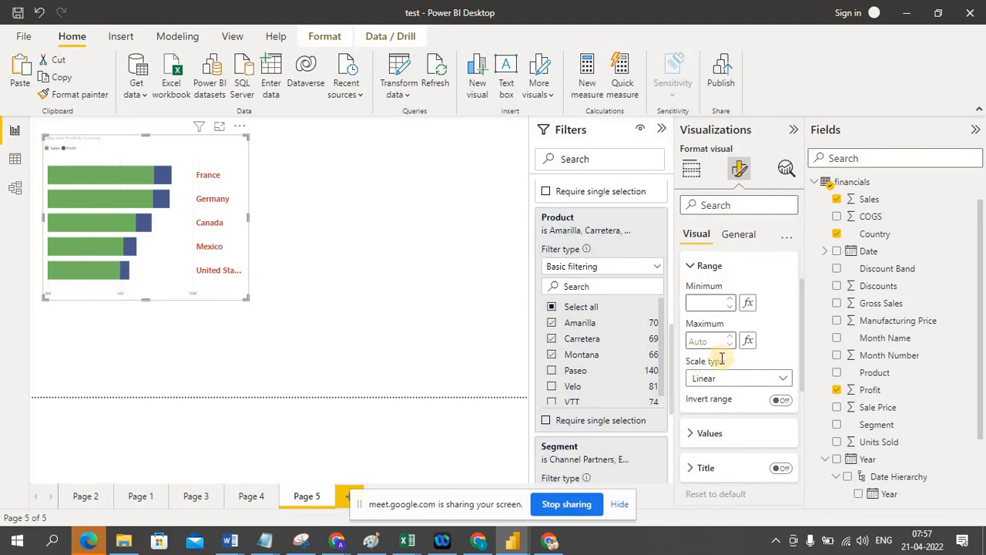
{"action": "left_click", "coordinate": [784, 384]}
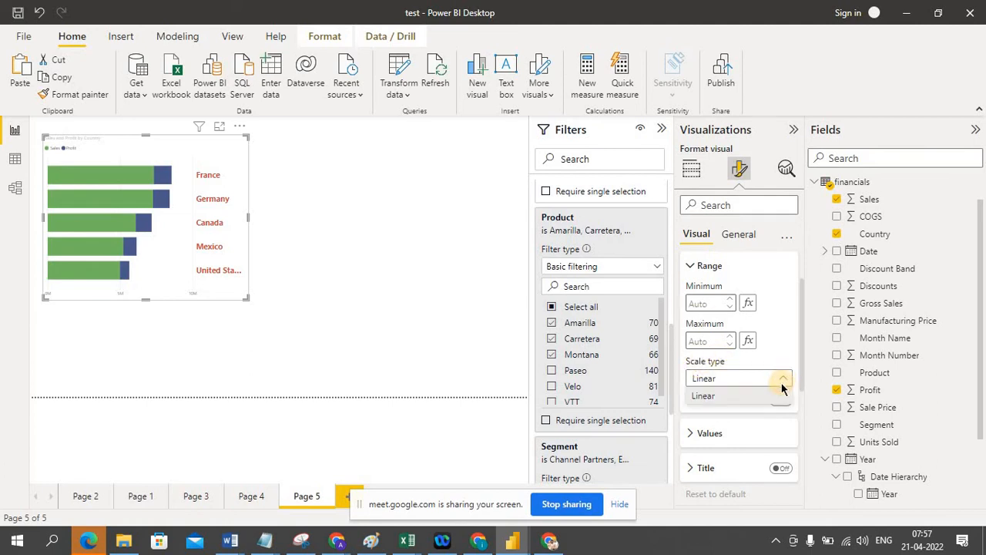
{"action": "left_click", "coordinate": [781, 393]}
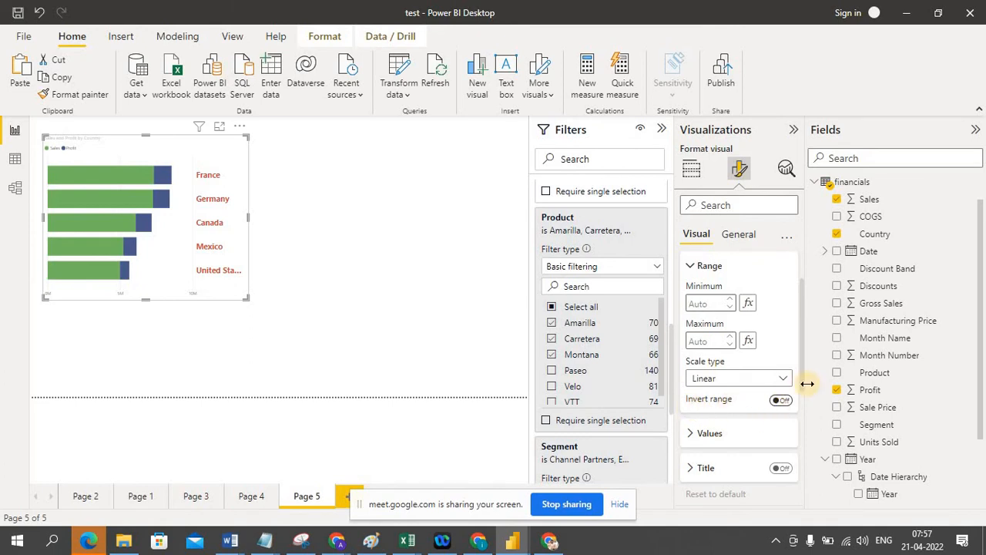
Set the font size of the bar chart's X-axis values to 14 and make them bold.
{"action": "scroll", "coordinate": [801, 385], "scroll_direction": "down", "scroll_amount": 2}
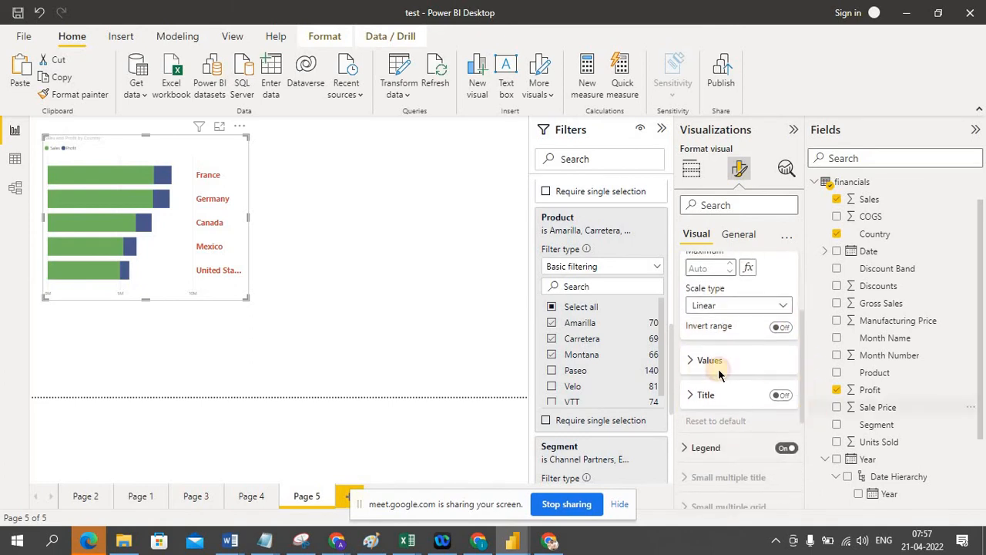
{"action": "left_click", "coordinate": [688, 359]}
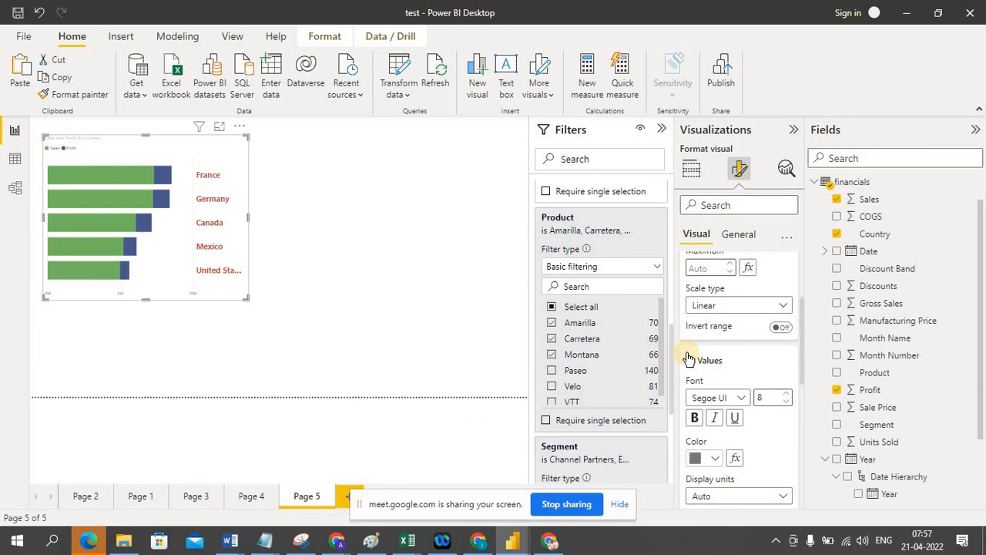
{"action": "left_click", "coordinate": [782, 396]}
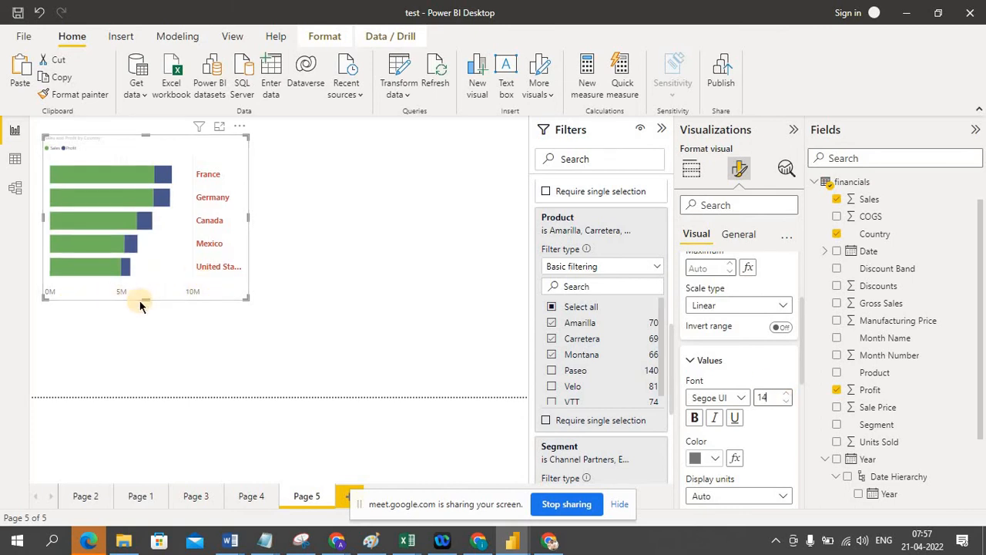
{"action": "left_click", "coordinate": [695, 420]}
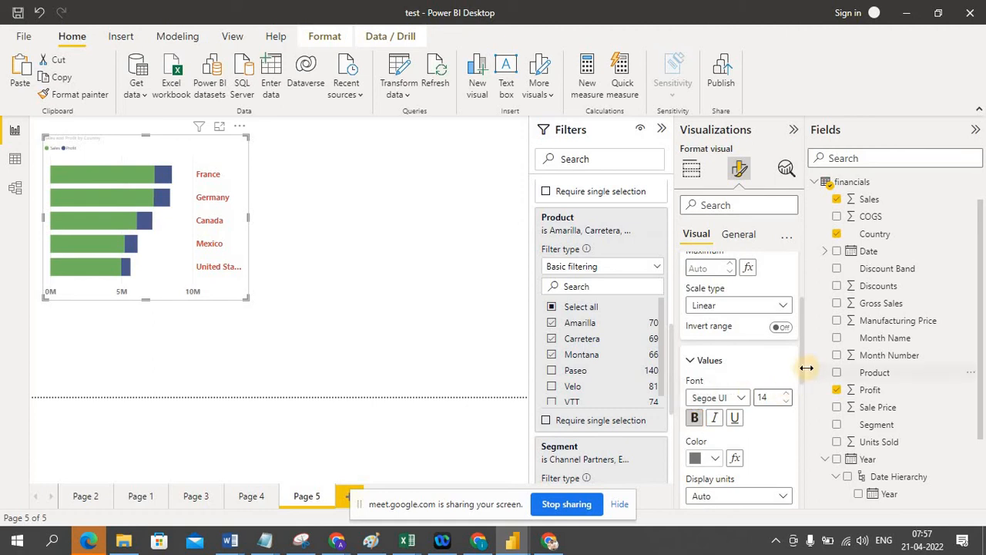
Set the display units of the bar chart's X-axis values to Thousands.
{"action": "scroll", "coordinate": [803, 373], "scroll_direction": "down", "scroll_amount": 3}
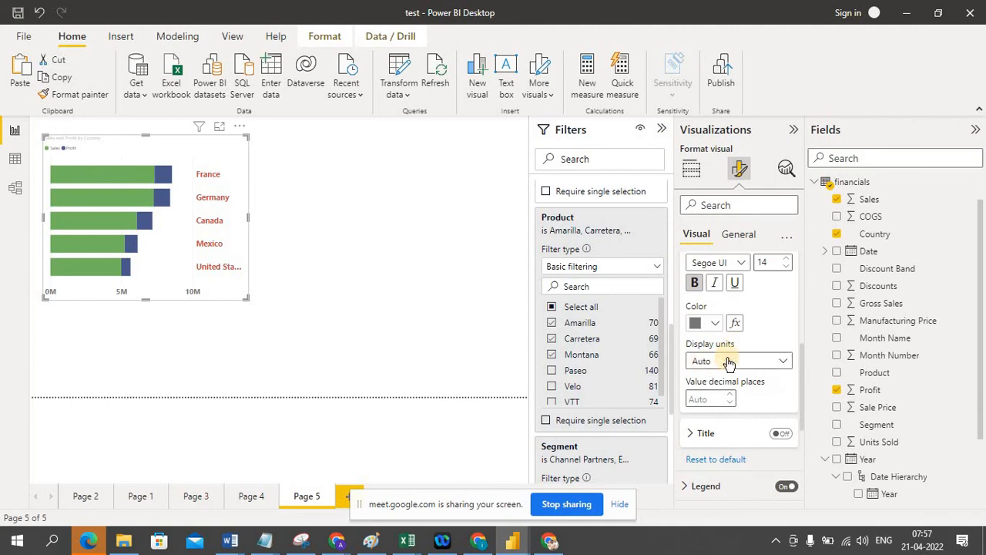
{"action": "left_click", "coordinate": [785, 362]}
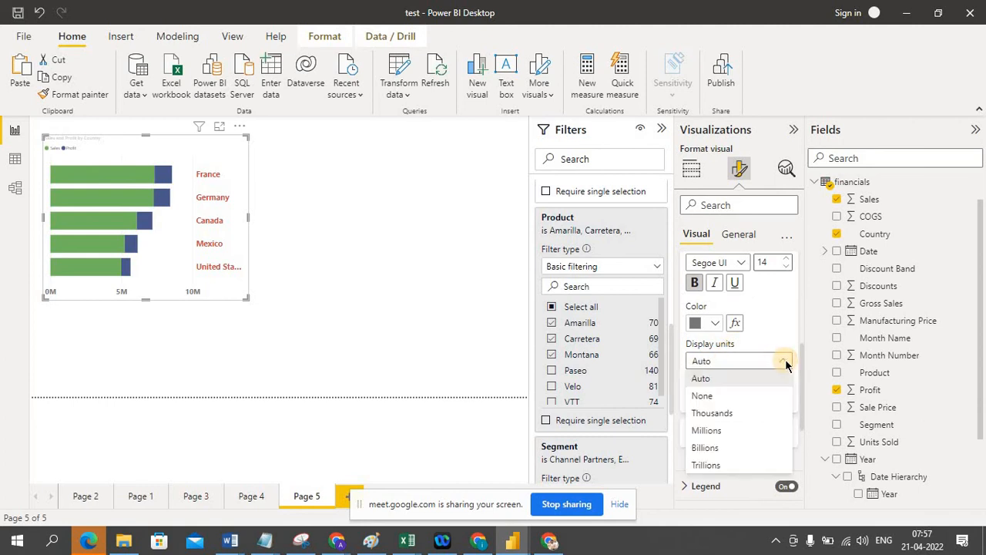
{"action": "left_click", "coordinate": [725, 416]}
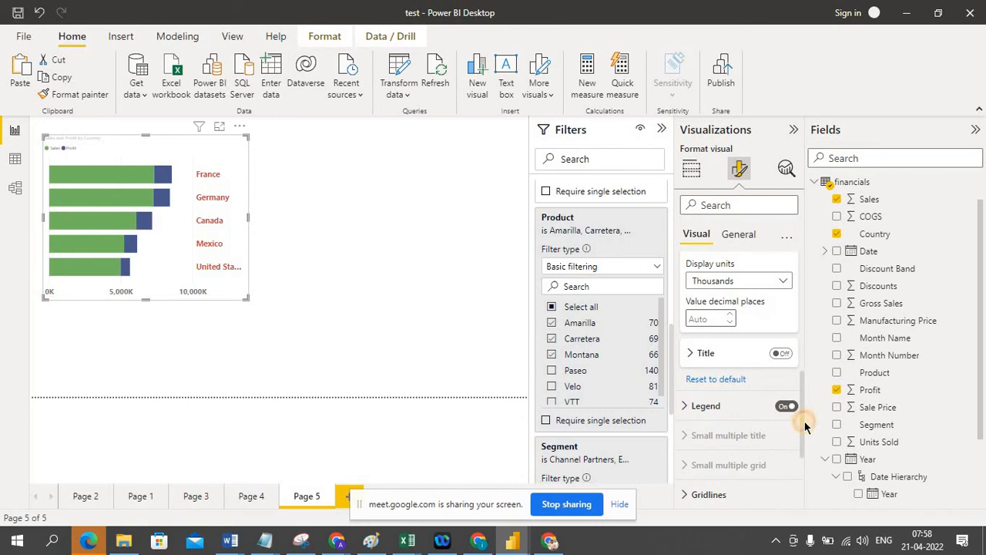
Turn on the bar chart's X-axis title and set its style to Show unit only.
{"action": "left_click", "coordinate": [688, 354]}
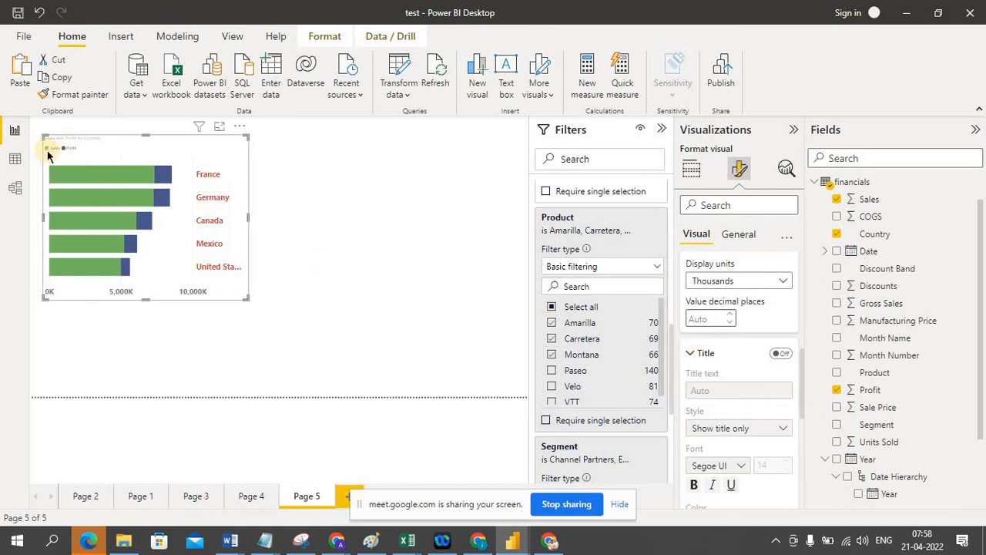
{"action": "left_click", "coordinate": [781, 356]}
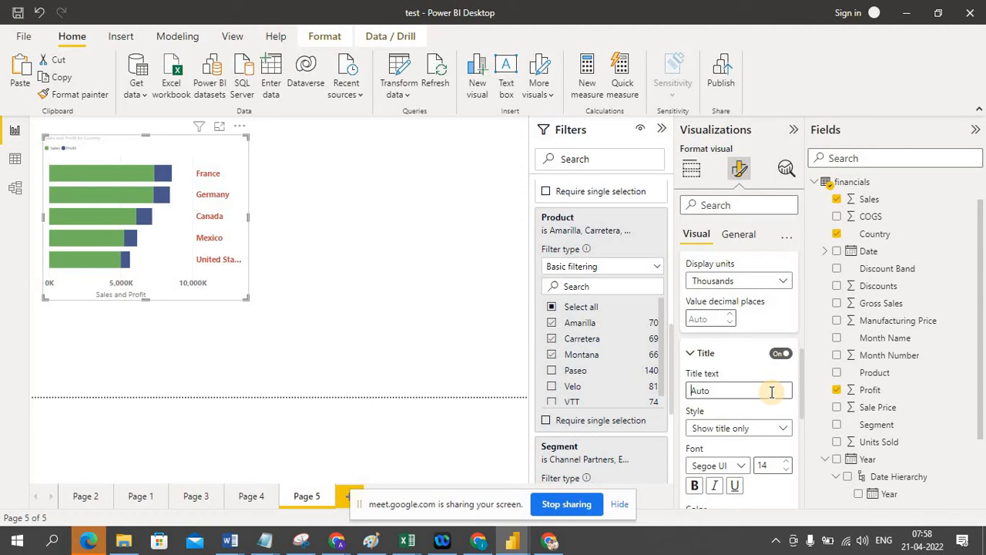
{"action": "left_click", "coordinate": [771, 391]}
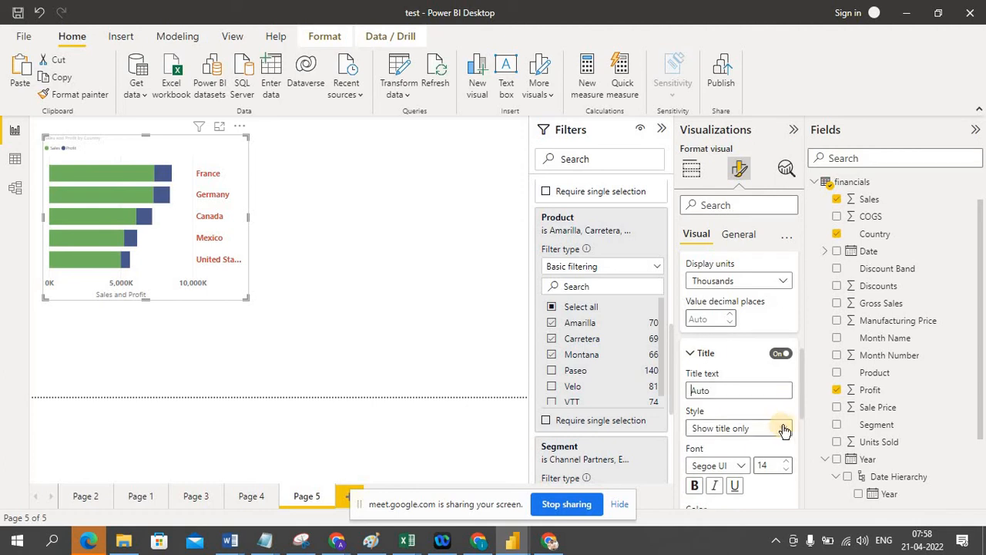
{"action": "left_click", "coordinate": [784, 427]}
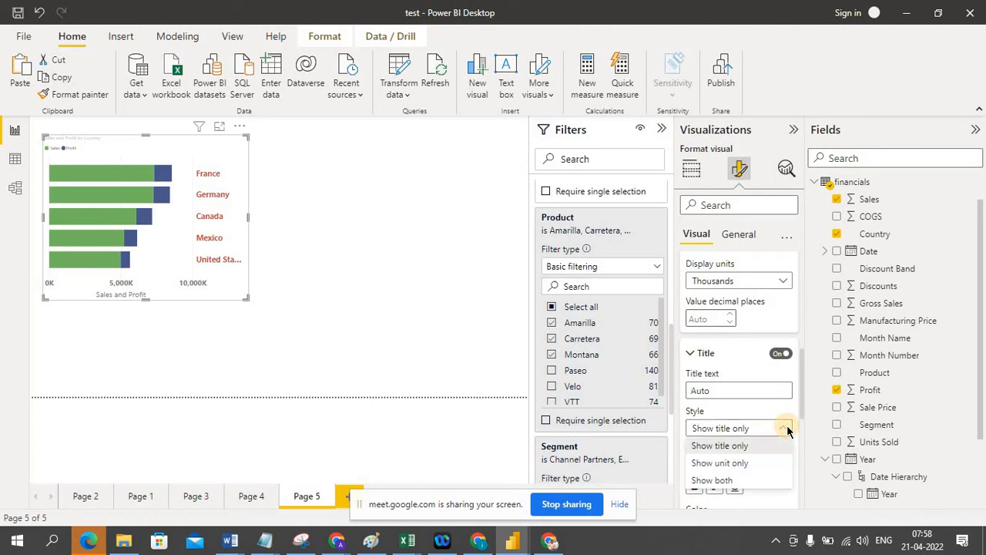
{"action": "left_click", "coordinate": [726, 465]}
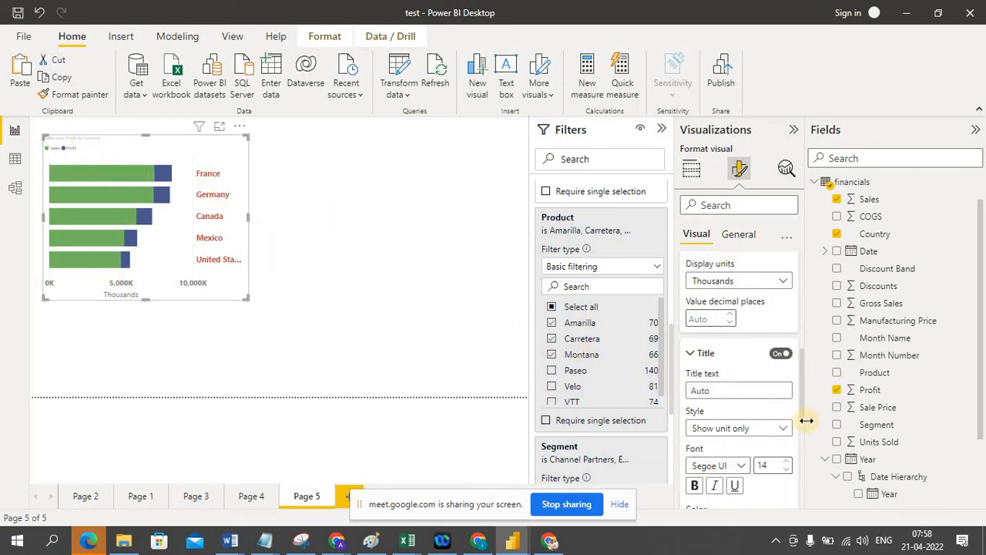
Increase the font size of the bar chart's X-axis title to 17.
{"action": "left_click_drag", "start_coordinate": [802, 416], "coordinate": [809, 435]}
{"action": "scroll", "coordinate": [804, 416], "scroll_direction": "down", "scroll_amount": 1}
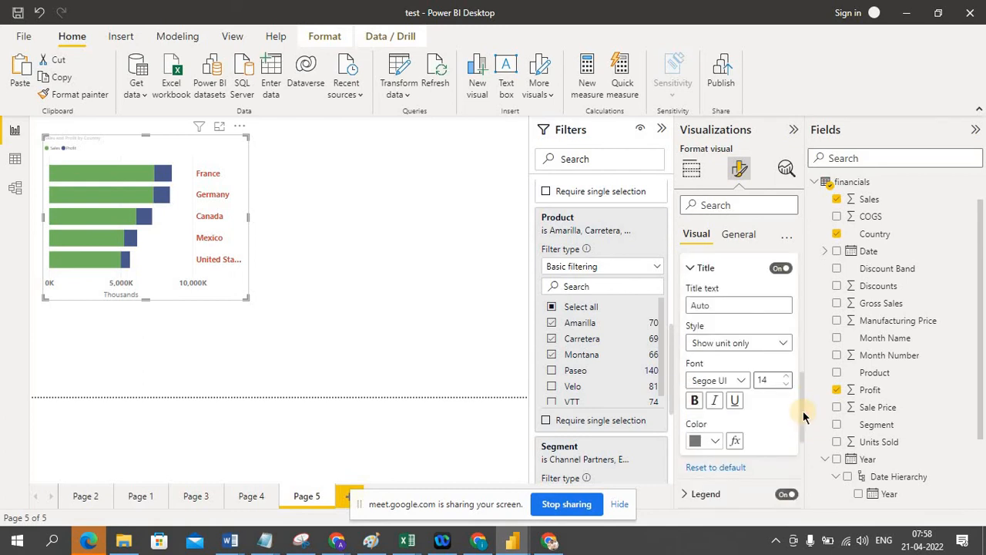
{"action": "left_click", "coordinate": [786, 375]}
{"action": "left_click", "coordinate": [786, 375]}
{"action": "left_click", "coordinate": [787, 375]}
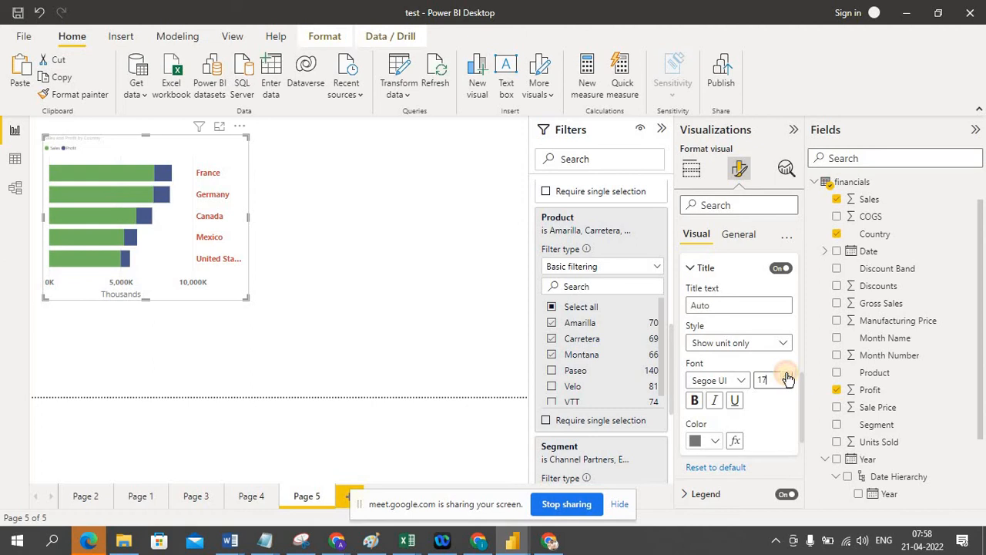
{"action": "left_click", "coordinate": [787, 375]}
Try the Right center position for the bar chart's legend, and set the position to Top center.
{"action": "left_click_drag", "start_coordinate": [803, 429], "coordinate": [814, 467]}
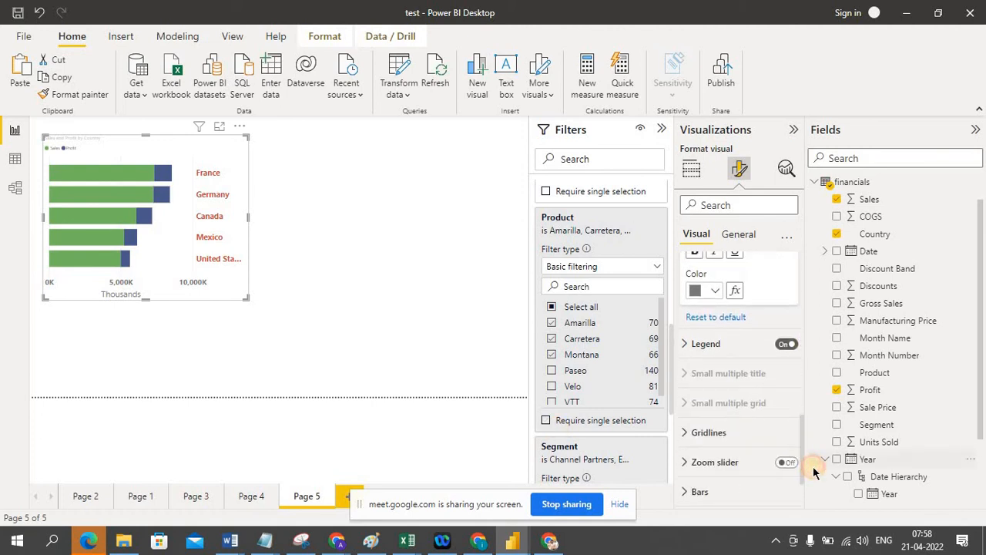
{"action": "left_click", "coordinate": [683, 347]}
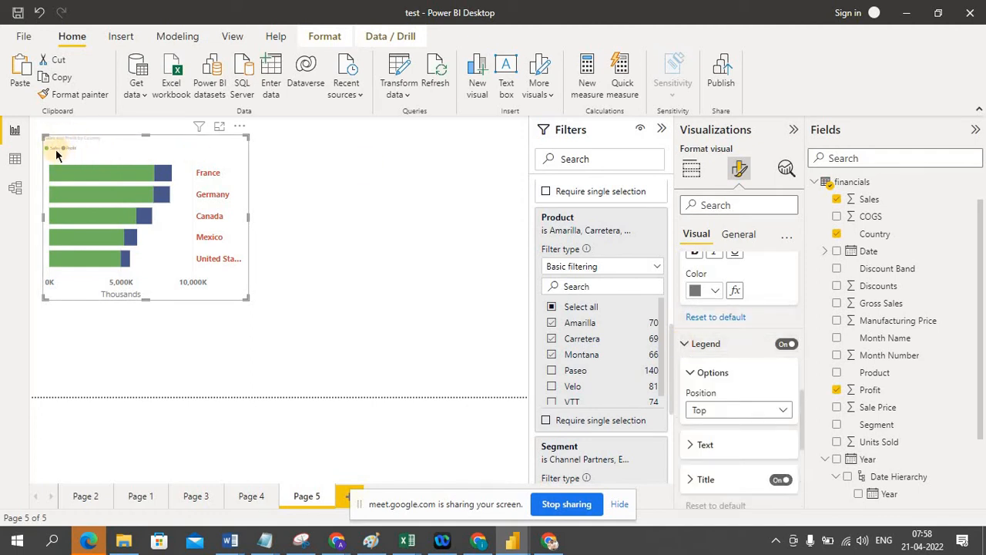
{"action": "left_click", "coordinate": [784, 412]}
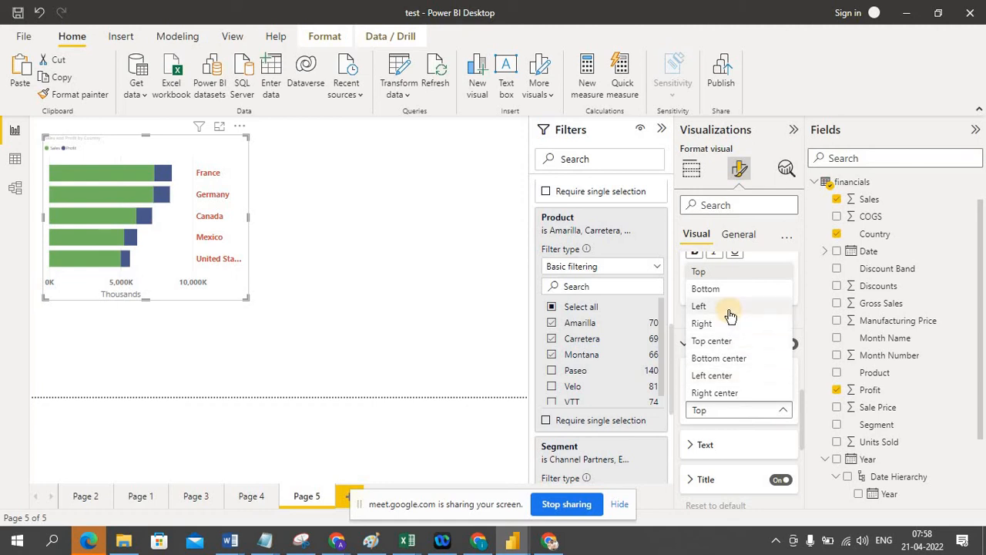
{"action": "left_click", "coordinate": [715, 393]}
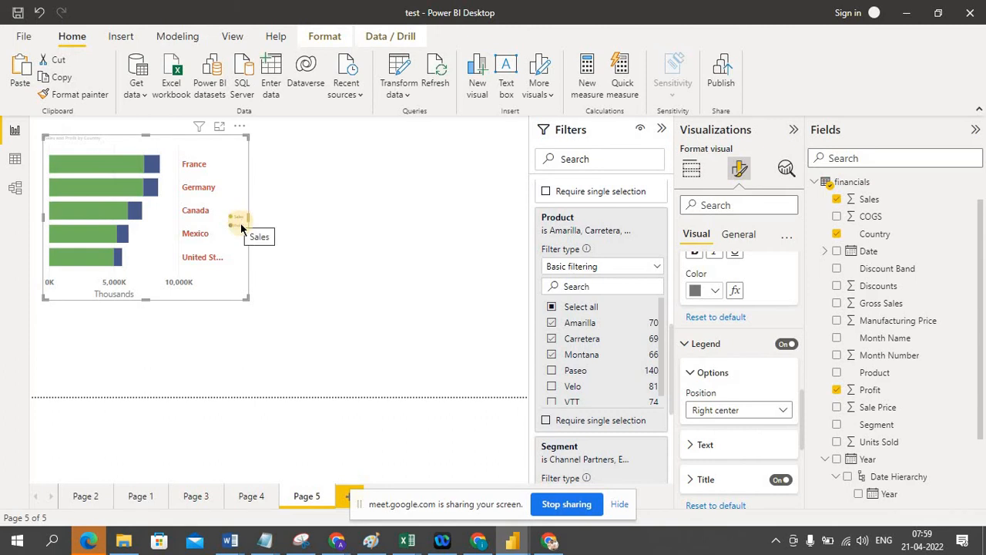
{"action": "left_click", "coordinate": [784, 416]}
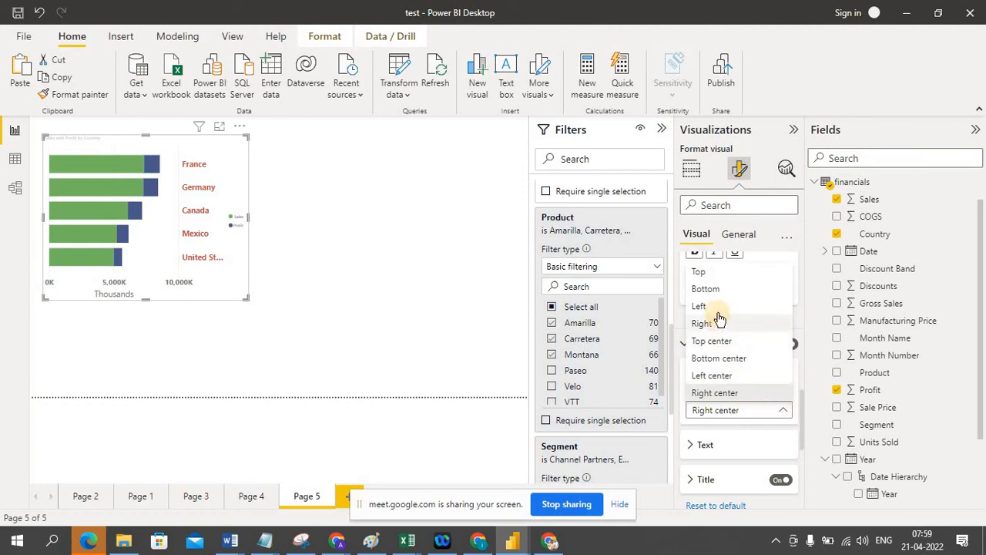
{"action": "left_click", "coordinate": [712, 344]}
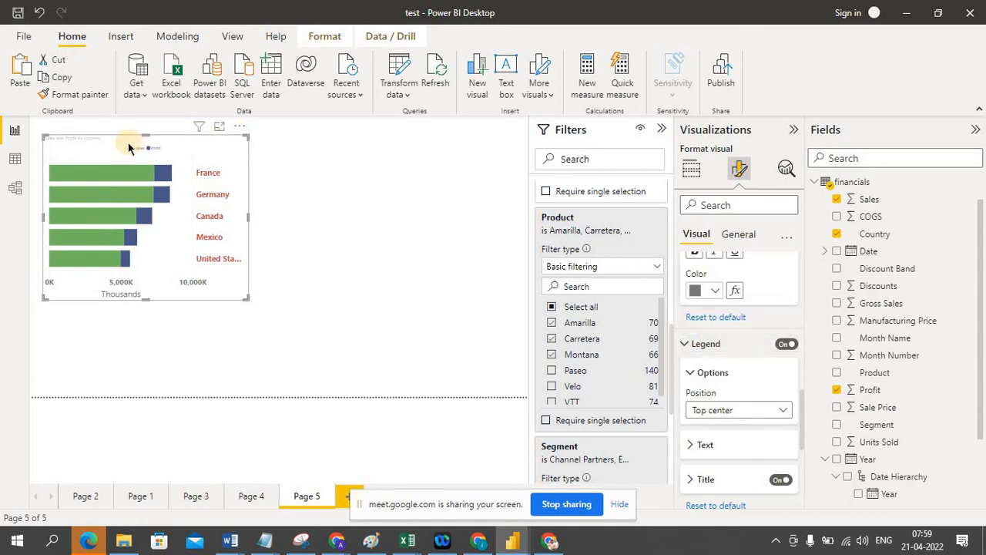
Set the font size of the bar chart's legend text to 12 and make it bold.
{"action": "left_click", "coordinate": [693, 446]}
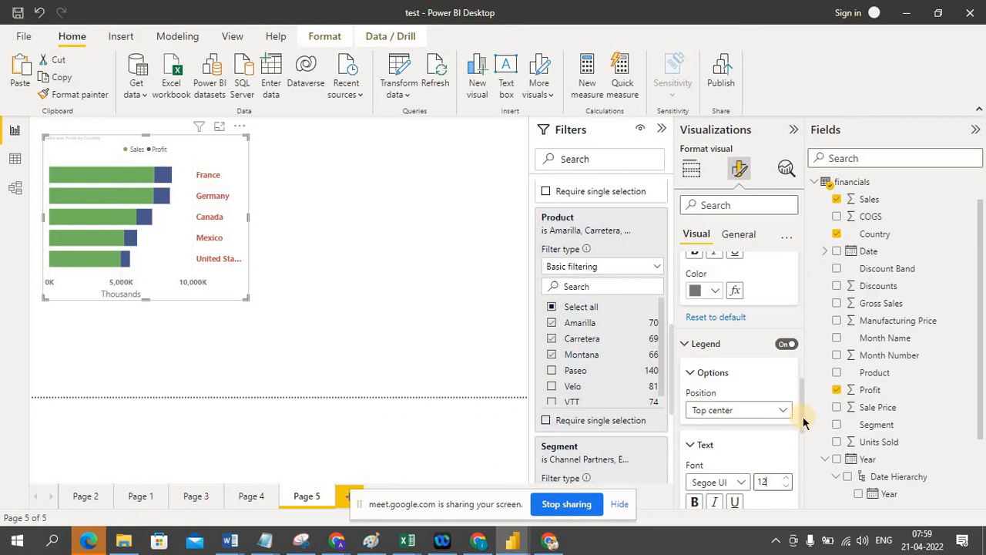
{"action": "left_click_drag", "start_coordinate": [803, 423], "coordinate": [810, 456]}
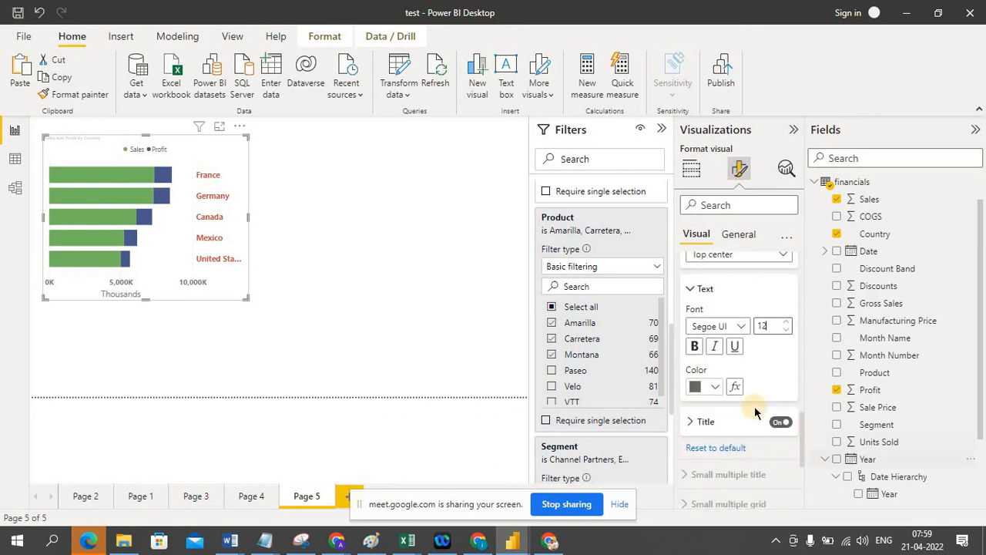
{"action": "left_click", "coordinate": [695, 348]}
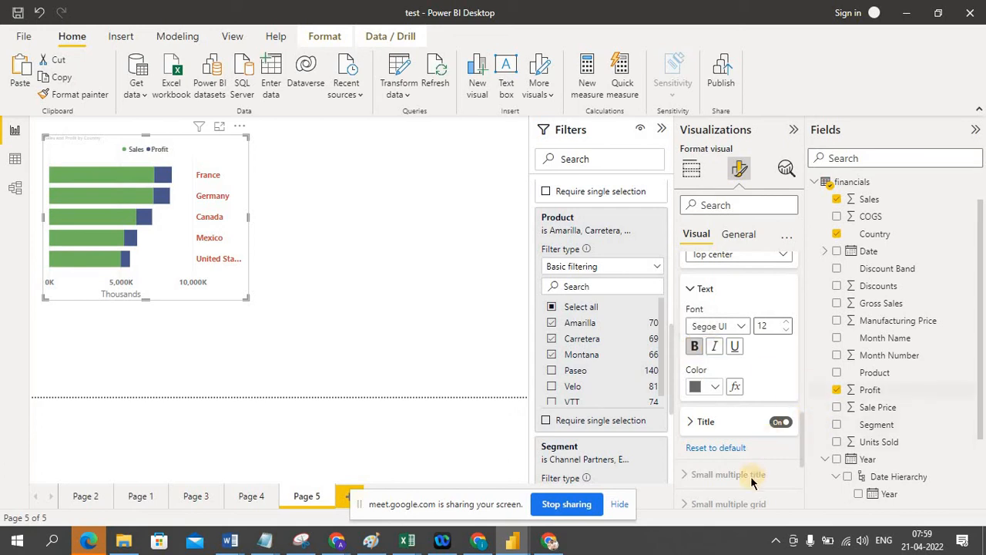
Set the title text of the bar chart's legend to "Sales vs Profit".
{"action": "left_click", "coordinate": [690, 424]}
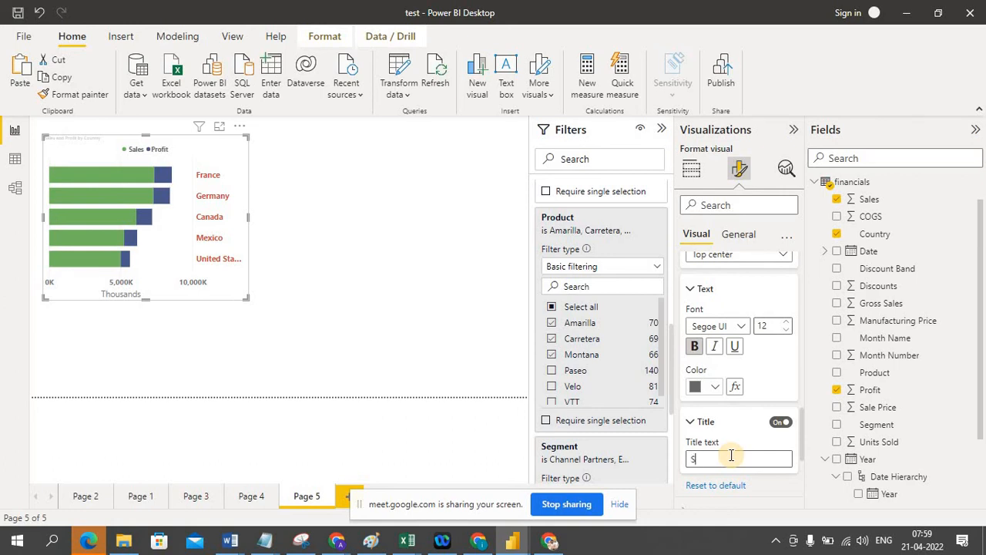
{"action": "left_click", "coordinate": [731, 455]}
{"action": "type", "text": "Sales vs"}
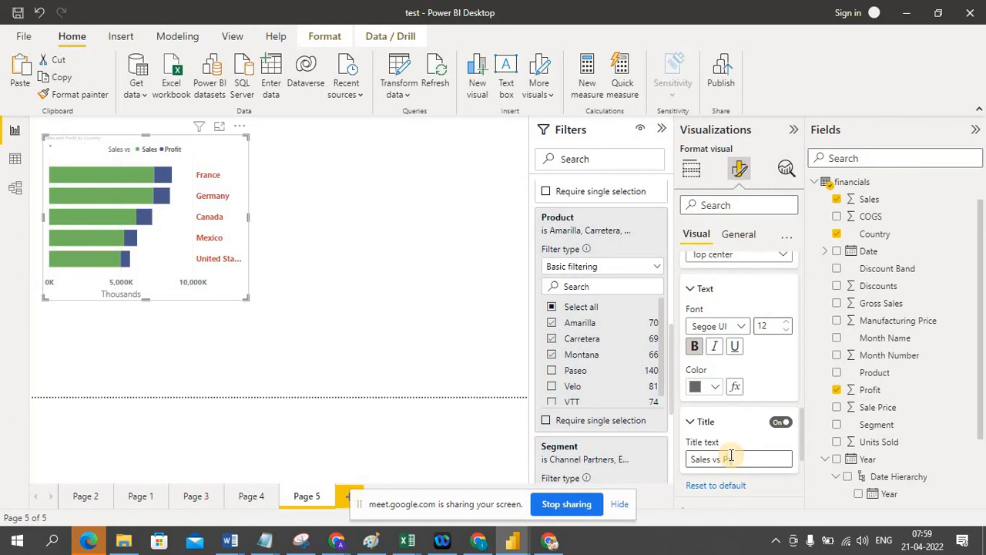
{"action": "type", "text": " Pr"}
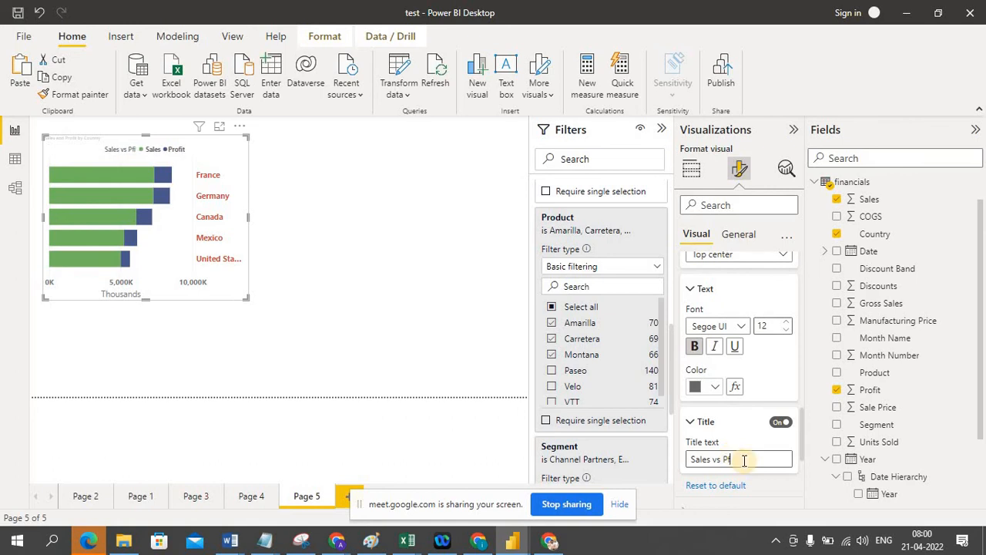
{"action": "type", "text": "fit"}
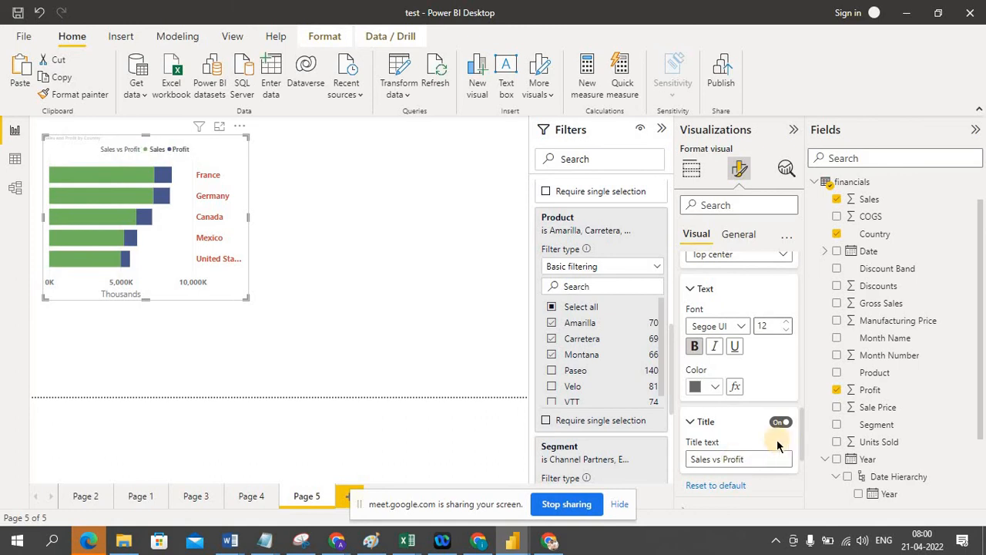
Set the line style of the bar chart's vertical gridlines to Dashed.
{"action": "scroll", "coordinate": [805, 470], "scroll_direction": "down", "scroll_amount": 3}
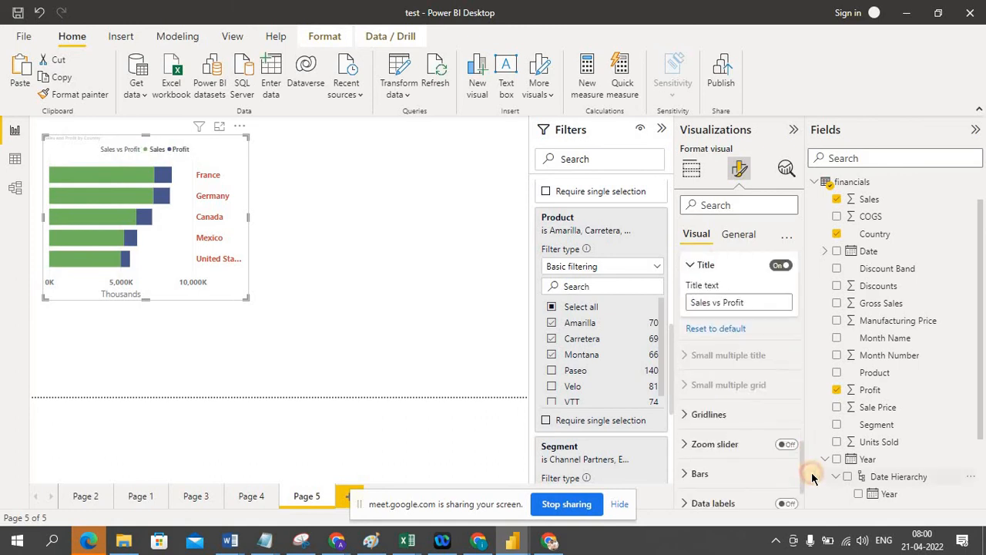
{"action": "left_click", "coordinate": [686, 416]}
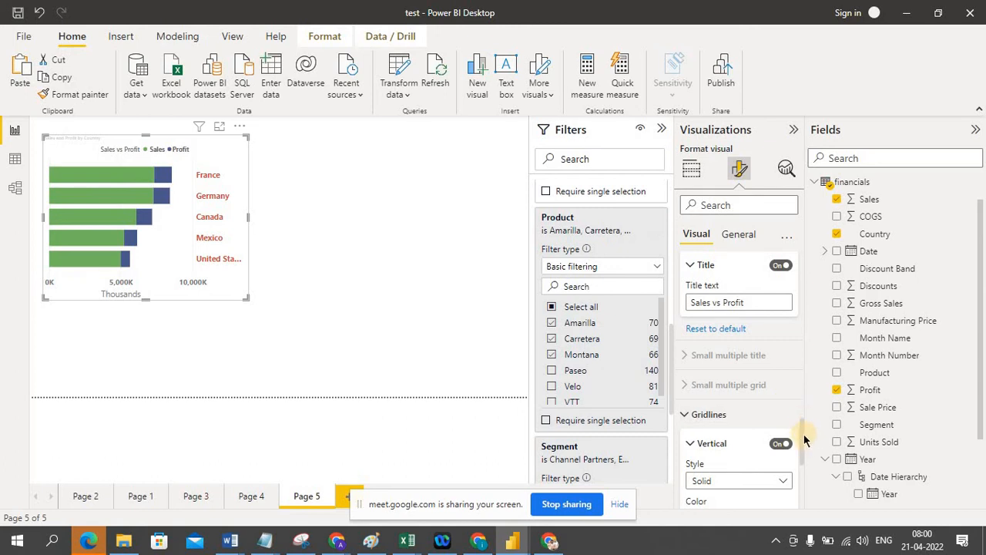
{"action": "scroll", "coordinate": [797, 439], "scroll_direction": "down", "scroll_amount": 2}
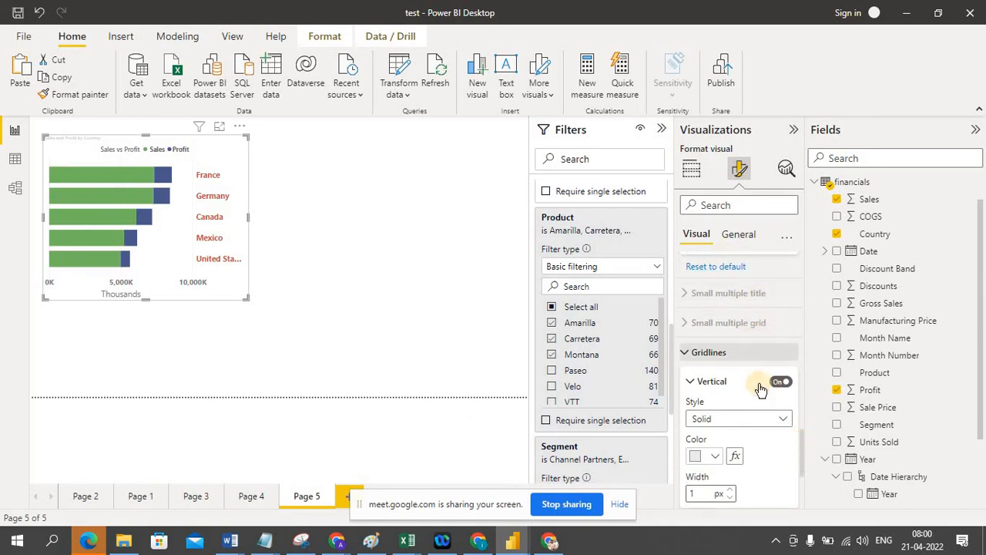
{"action": "left_click", "coordinate": [782, 421]}
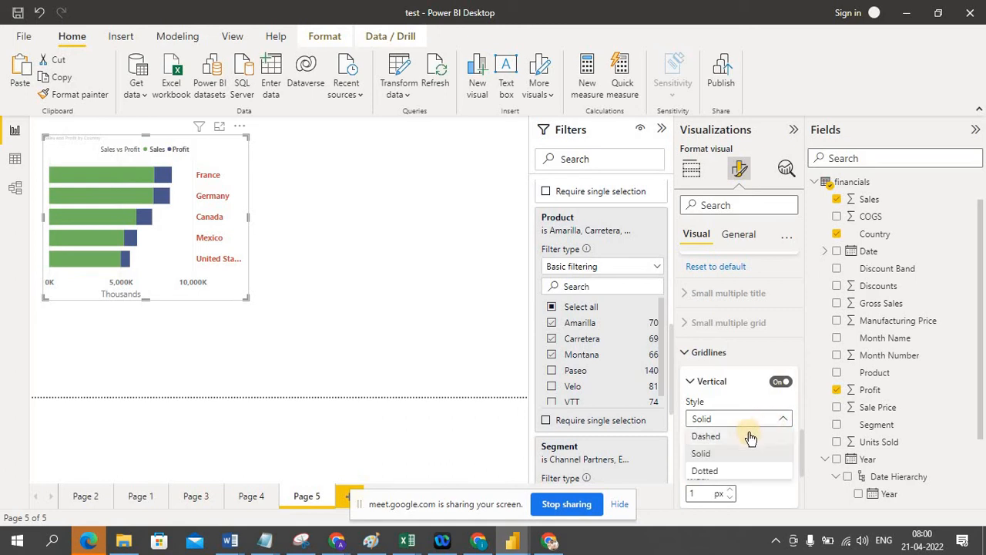
{"action": "left_click", "coordinate": [748, 436]}
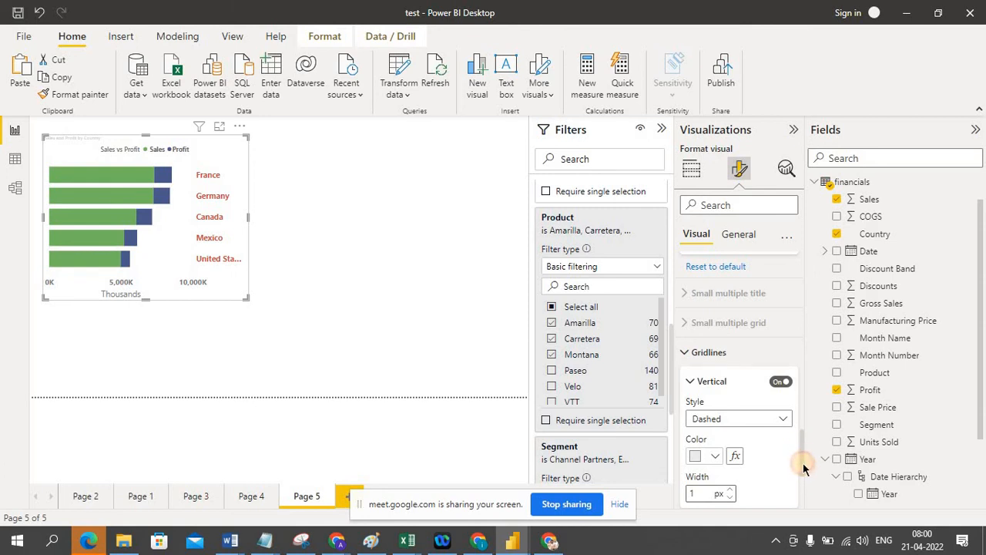
Set the bar colors of the chart to the darkest navy theme shade for Sales and dark red for Profit.
{"action": "left_click_drag", "start_coordinate": [803, 461], "coordinate": [802, 502]}
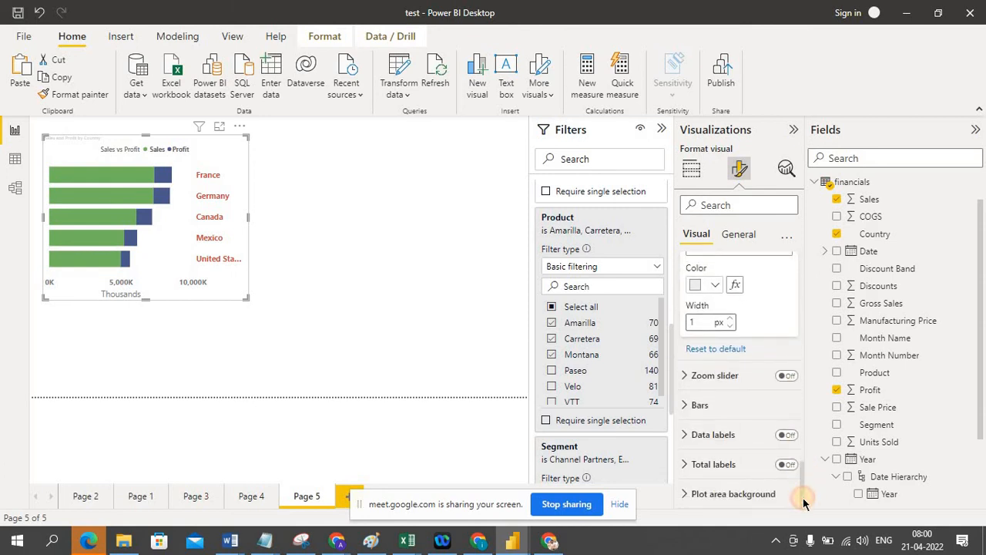
{"action": "left_click", "coordinate": [686, 405]}
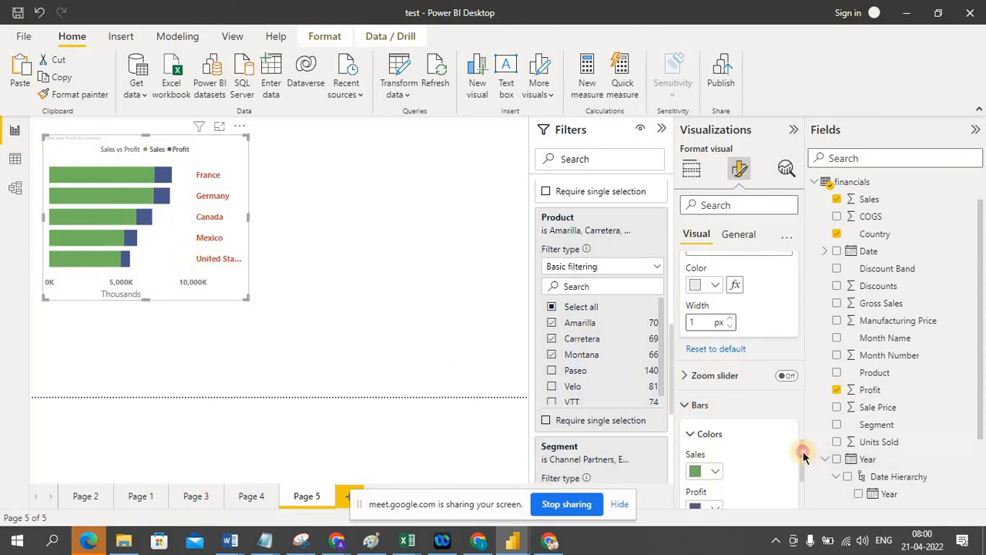
{"action": "left_click_drag", "start_coordinate": [804, 456], "coordinate": [813, 469]}
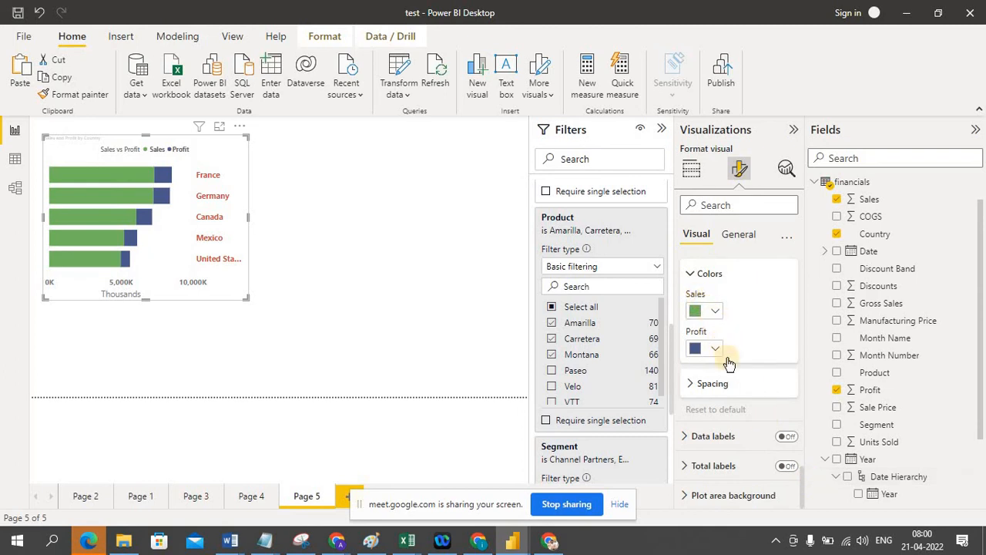
{"action": "left_click", "coordinate": [715, 311]}
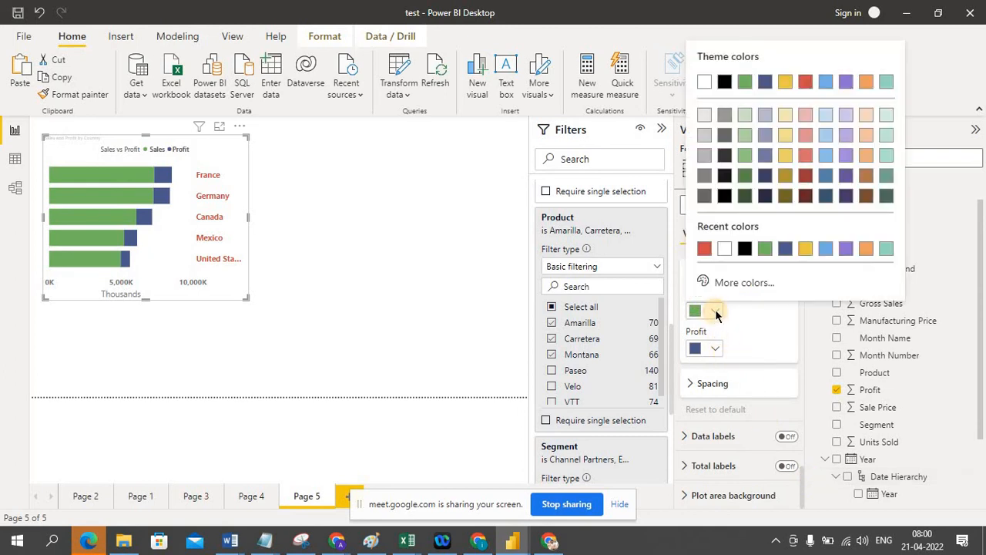
{"action": "left_click", "coordinate": [764, 197]}
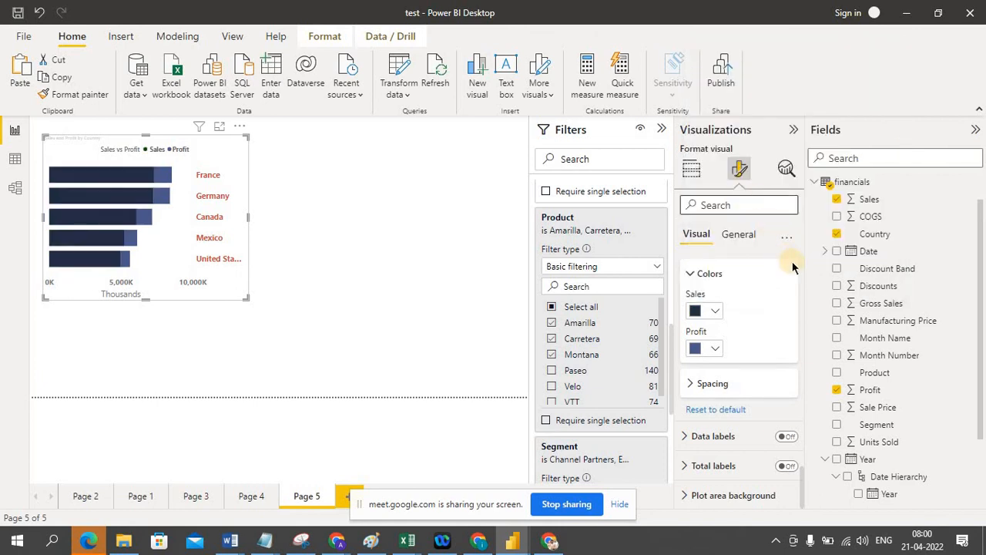
{"action": "left_click", "coordinate": [716, 349]}
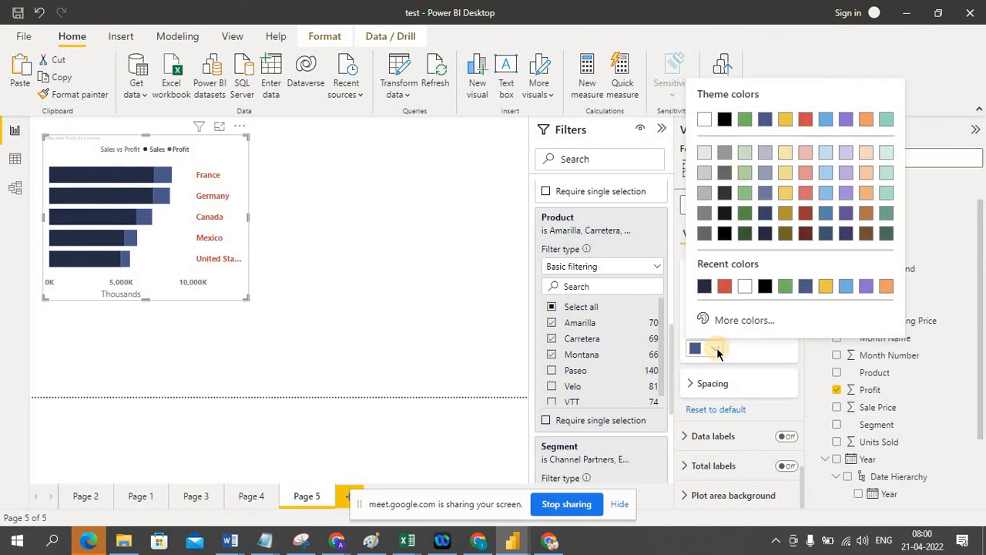
{"action": "left_click", "coordinate": [805, 214]}
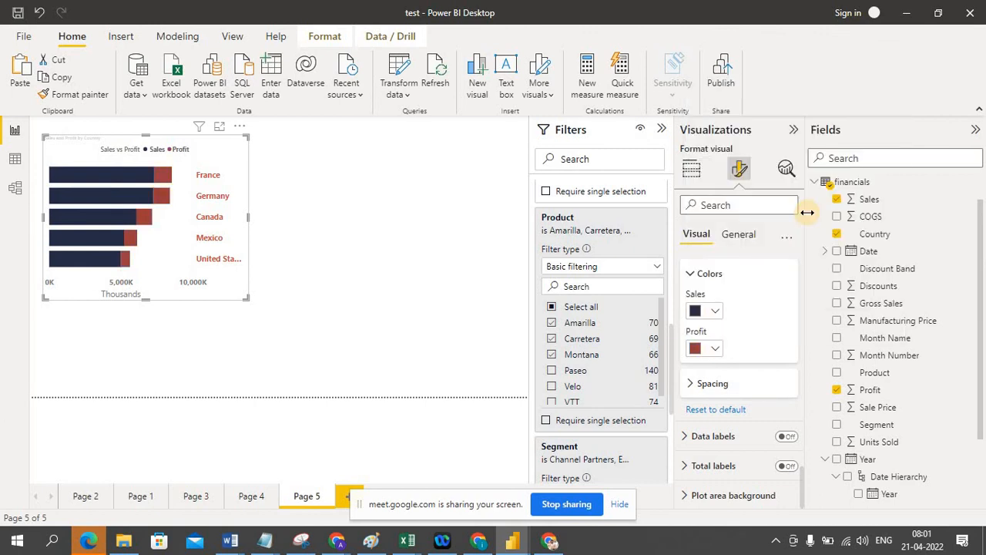
Turn on data labels for the bar chart and choose Sales as the series the label settings apply to.
{"action": "left_click", "coordinate": [687, 437]}
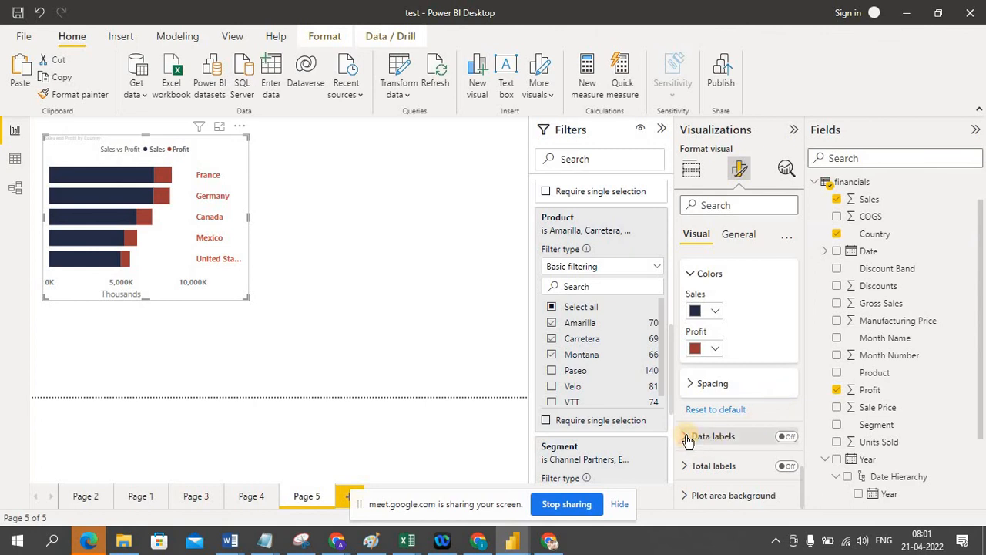
{"action": "left_click", "coordinate": [788, 437]}
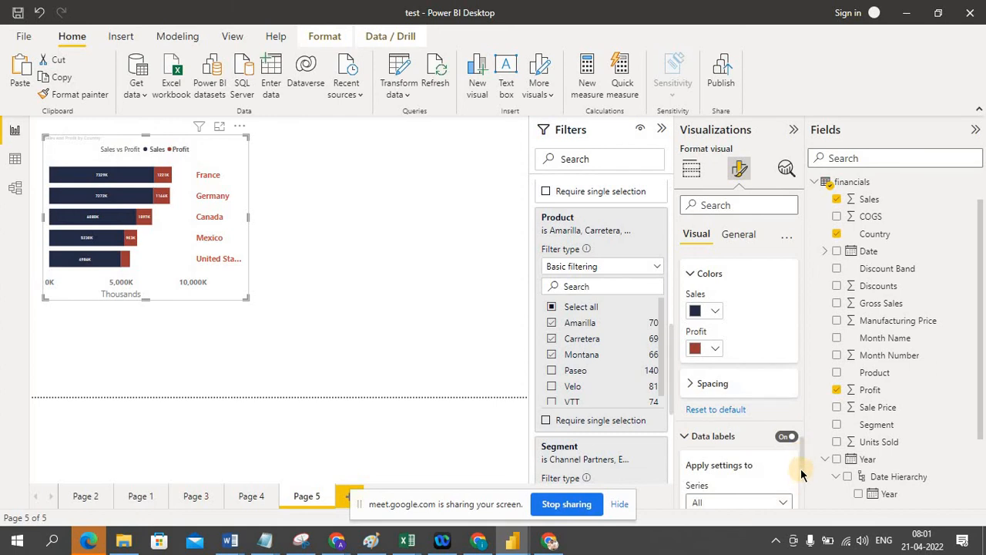
{"action": "scroll", "coordinate": [790, 481], "scroll_direction": "down", "scroll_amount": 3}
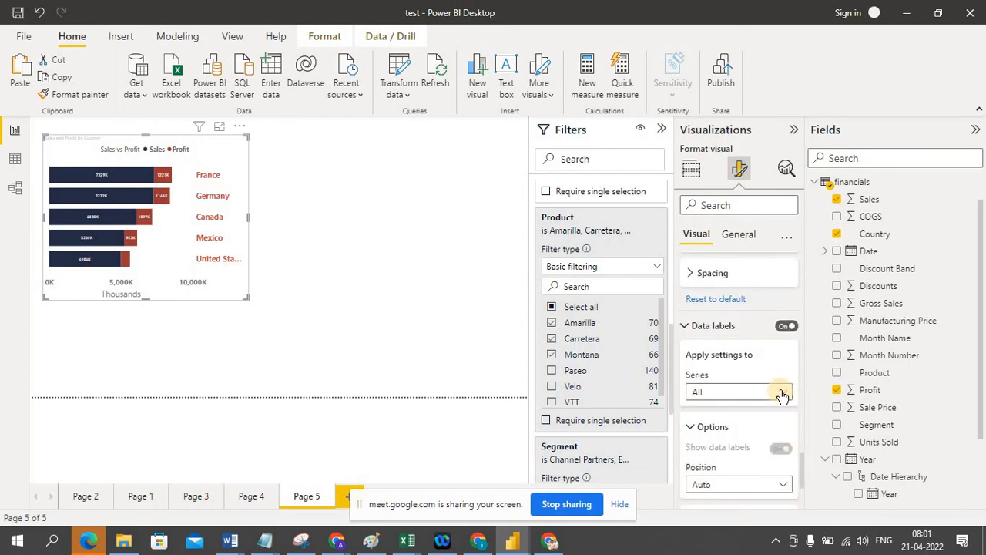
{"action": "left_click", "coordinate": [782, 394]}
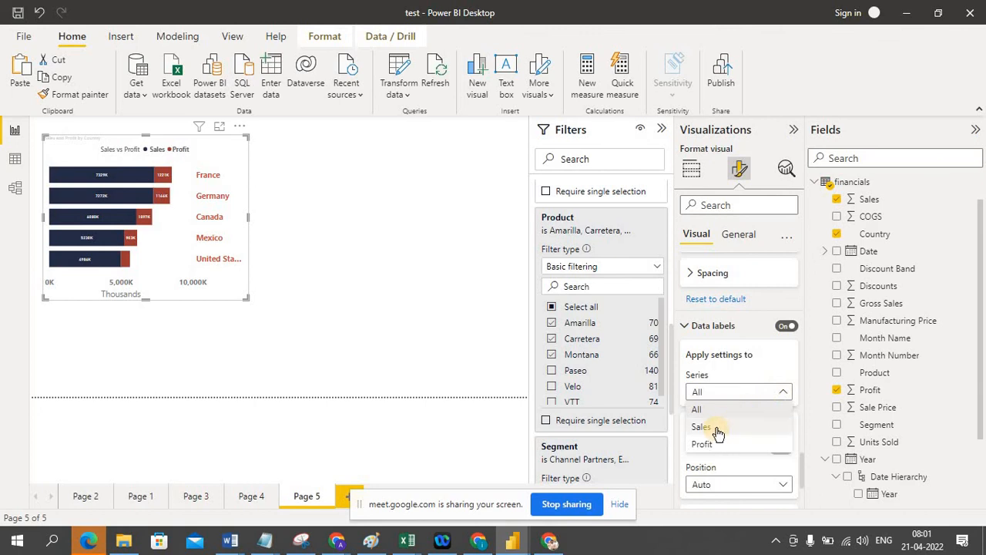
{"action": "left_click", "coordinate": [717, 429]}
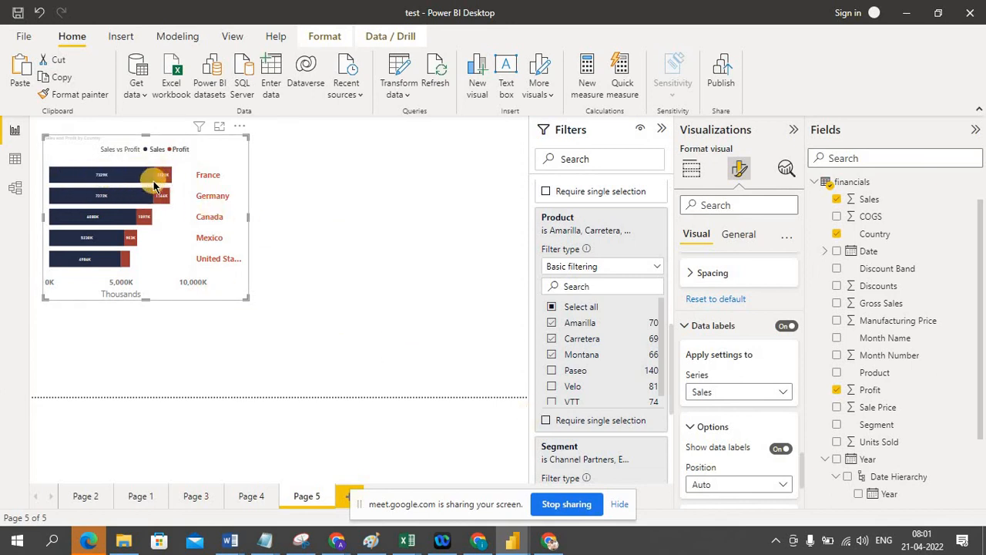
{"action": "mouse_move", "coordinate": [132, 183]}
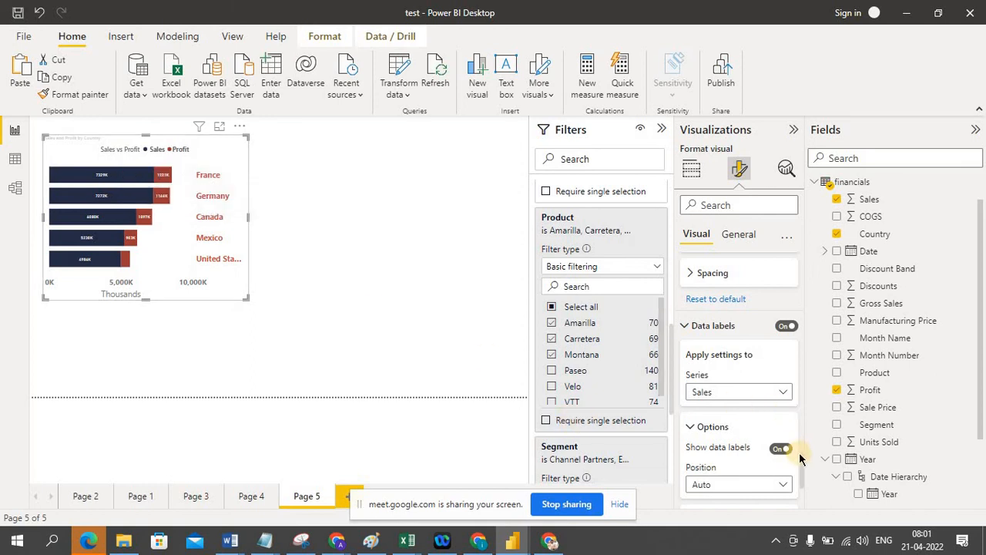
Turn on total labels for the bar chart and set the font size of their values to 15.
{"action": "left_click_drag", "start_coordinate": [802, 460], "coordinate": [802, 486]}
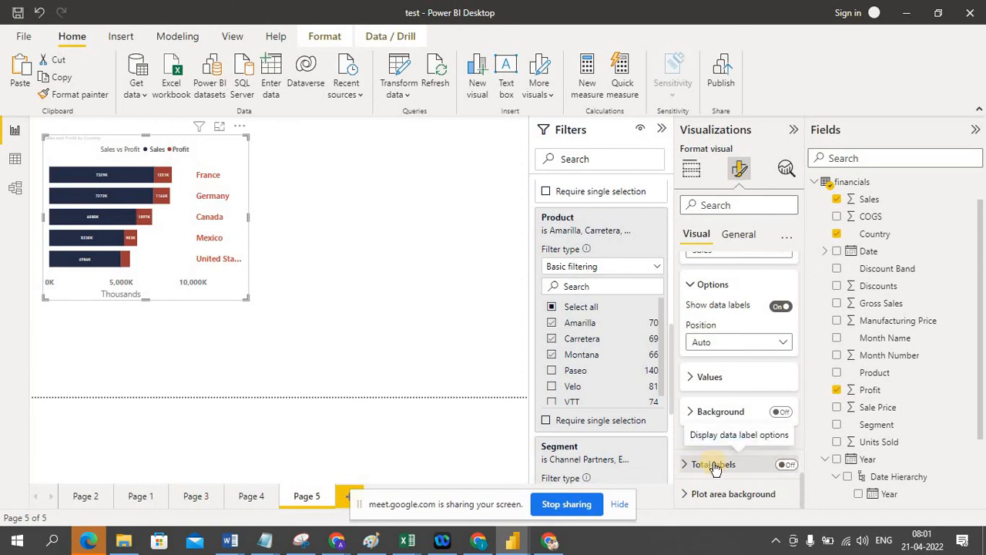
{"action": "left_click", "coordinate": [786, 466]}
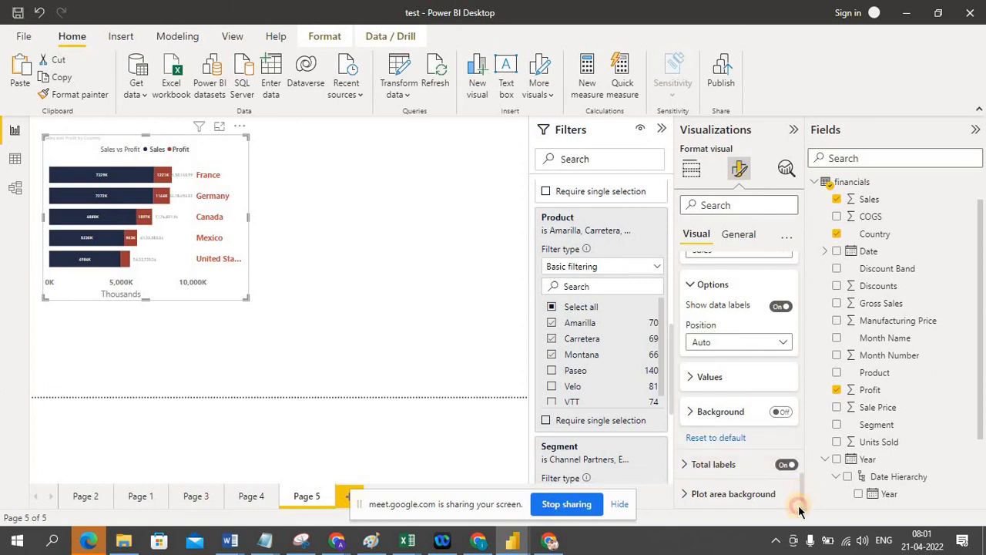
{"action": "left_click", "coordinate": [688, 465]}
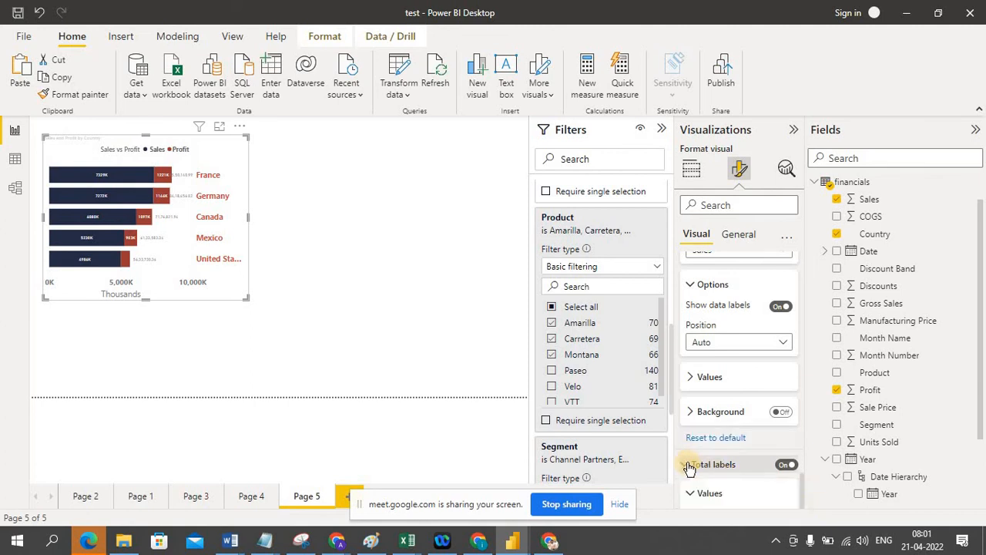
{"action": "scroll", "coordinate": [805, 472], "scroll_direction": "down", "scroll_amount": 5}
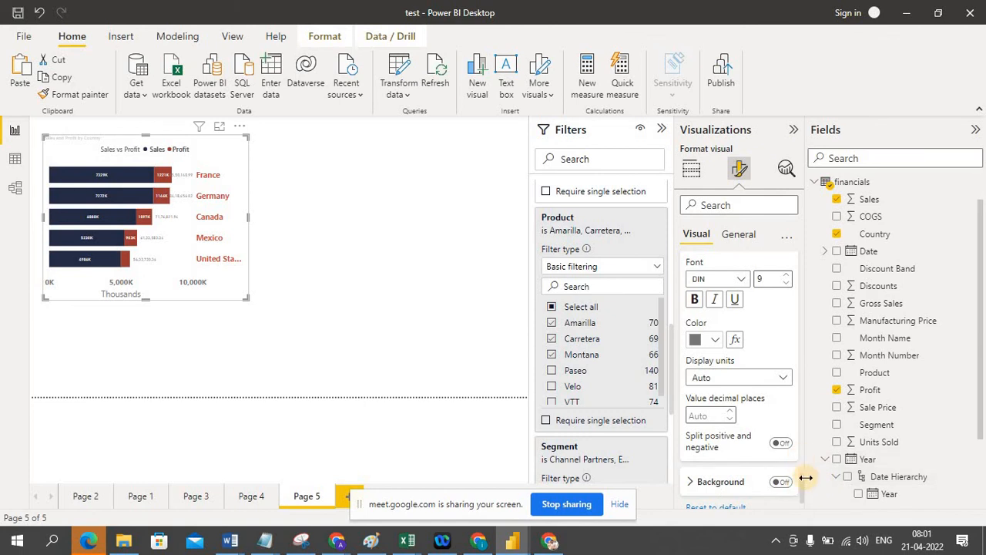
{"action": "scroll", "coordinate": [802, 472], "scroll_direction": "up", "scroll_amount": 1}
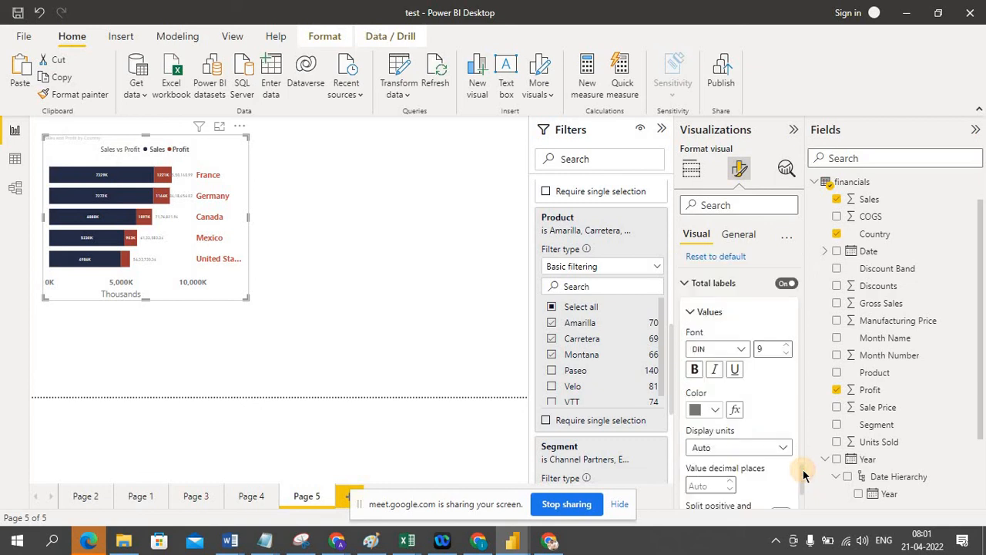
{"action": "left_click", "coordinate": [786, 346]}
{"action": "left_click", "coordinate": [786, 347]}
{"action": "left_click", "coordinate": [787, 347]}
{"action": "left_click", "coordinate": [787, 347]}
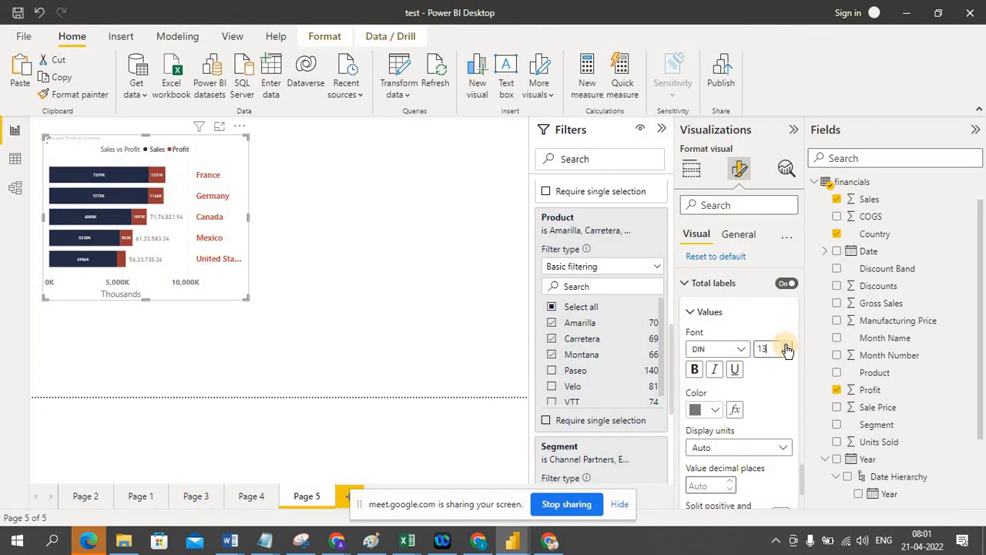
{"action": "left_click", "coordinate": [787, 346]}
{"action": "left_click", "coordinate": [787, 346]}
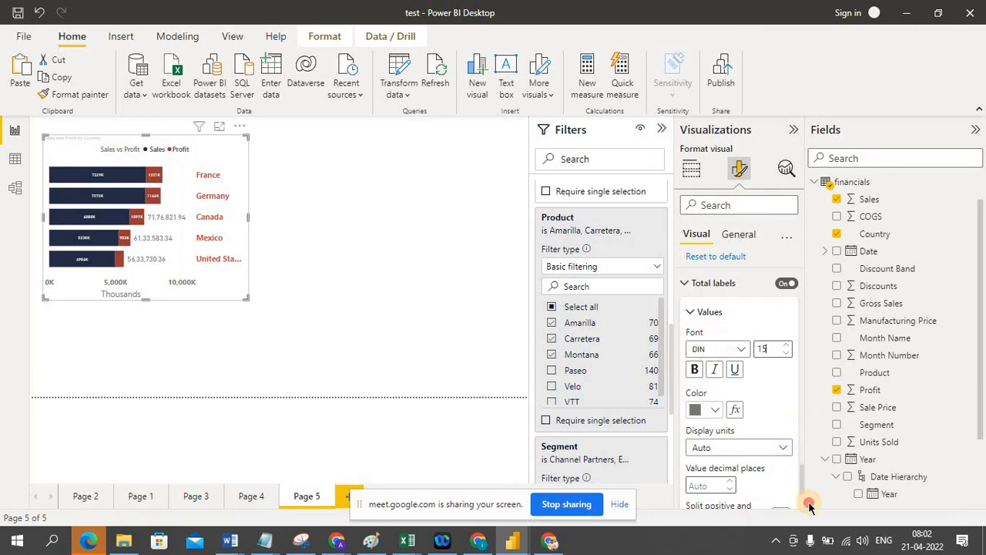
Examine the plot area background options of the bar chart.
{"action": "scroll", "coordinate": [808, 497], "scroll_direction": "down", "scroll_amount": 3}
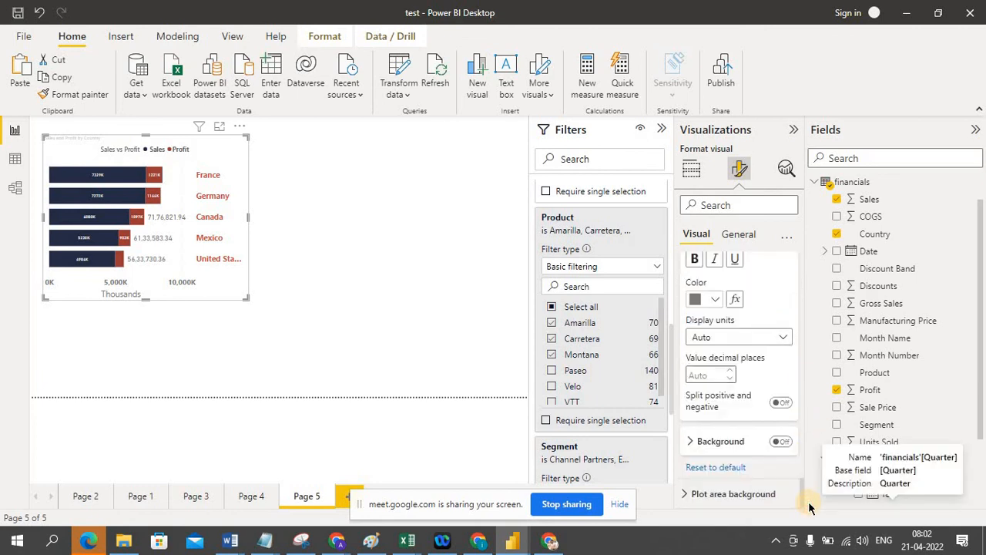
{"action": "left_click", "coordinate": [683, 494]}
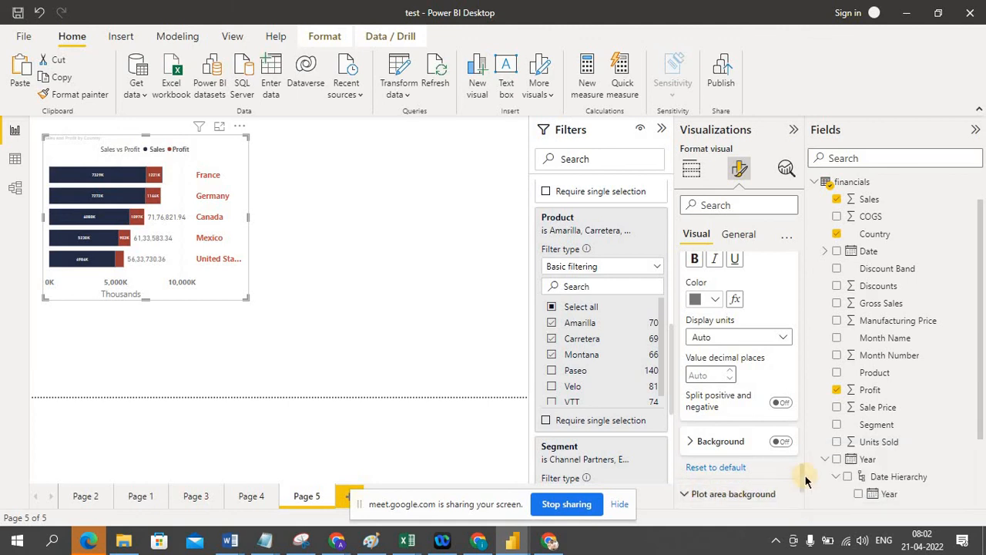
{"action": "left_click_drag", "start_coordinate": [801, 479], "coordinate": [802, 502]}
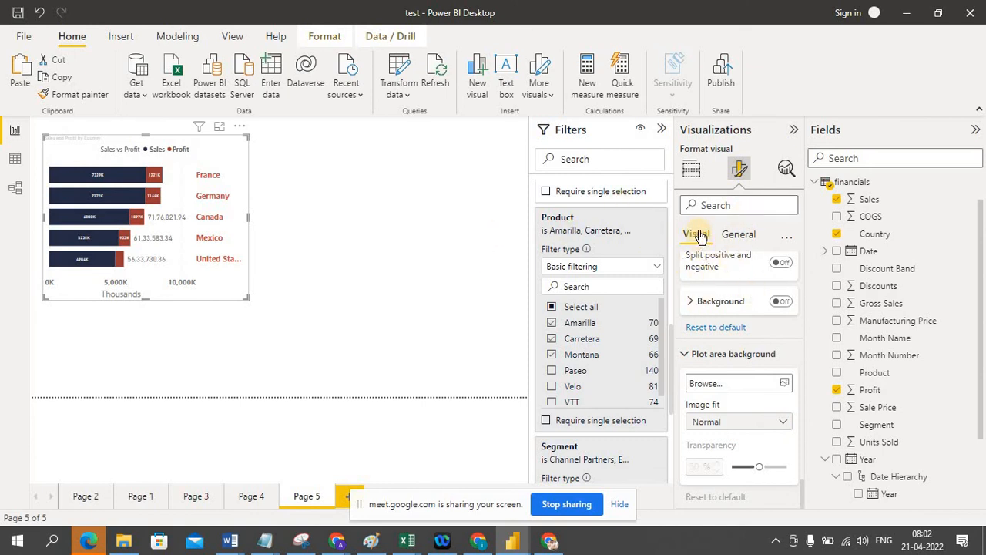
Enlarge the bar chart on the canvas to about 667 wide and 569 high, with its size properties shown.
{"action": "left_click", "coordinate": [739, 235]}
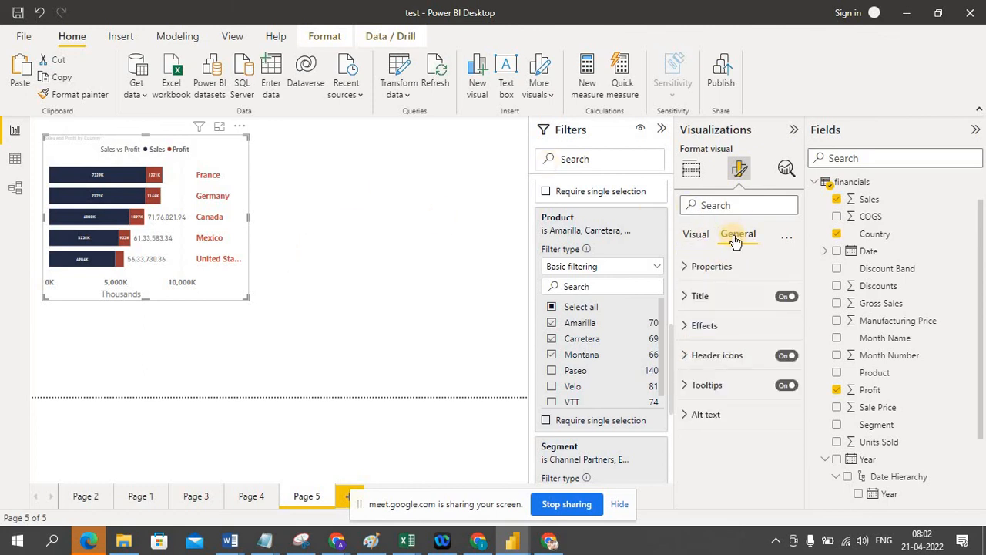
{"action": "left_click", "coordinate": [689, 268]}
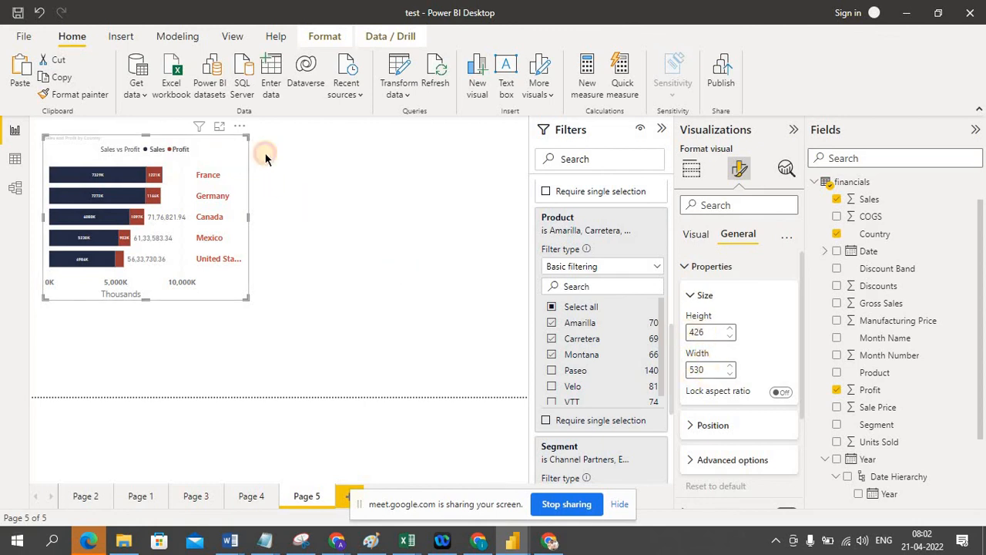
{"action": "left_click_drag", "start_coordinate": [265, 157], "coordinate": [228, 161]}
{"action": "left_click_drag", "start_coordinate": [249, 218], "coordinate": [301, 214]}
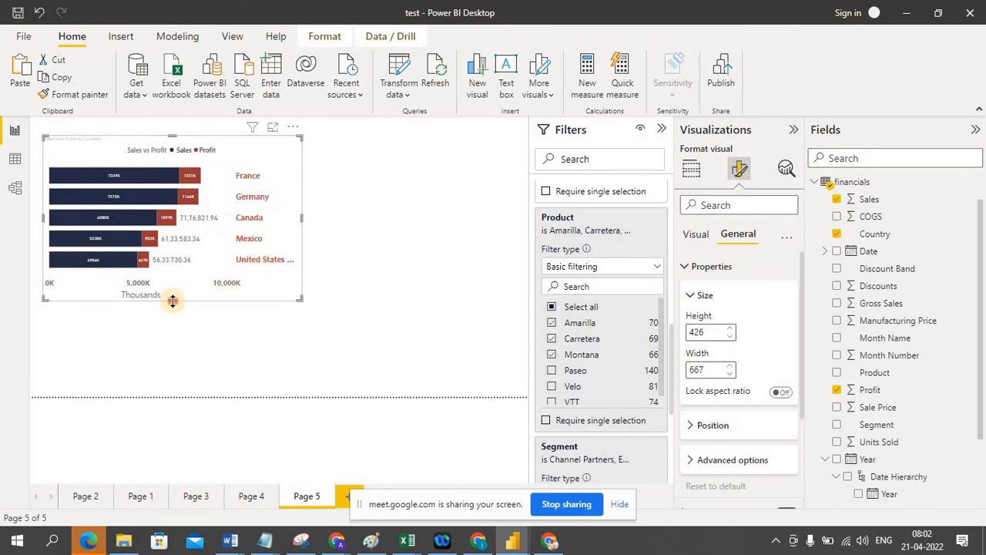
{"action": "left_click_drag", "start_coordinate": [172, 300], "coordinate": [174, 354]}
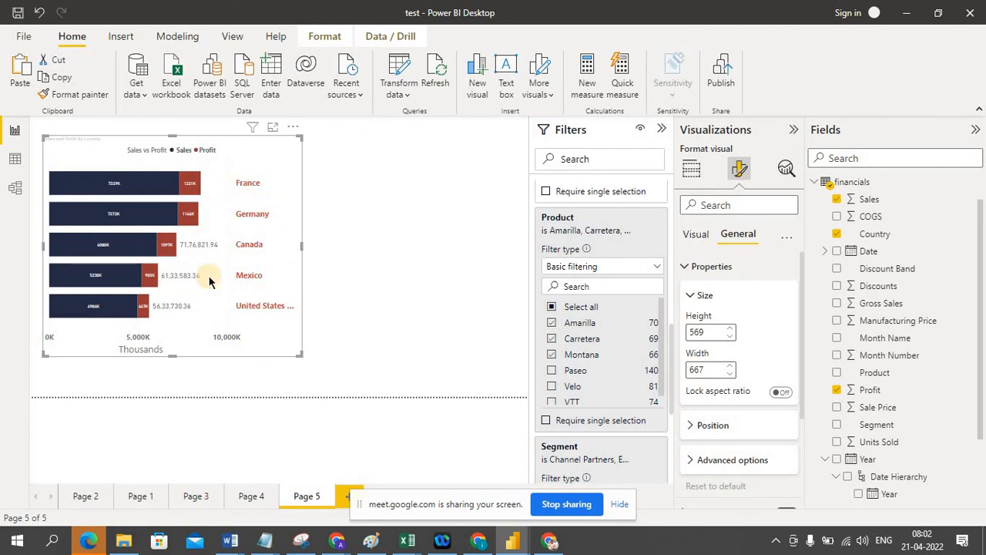
Show the bar chart's position properties and move the chart to about horizontal 46 and vertical 13.
{"action": "left_click", "coordinate": [691, 297]}
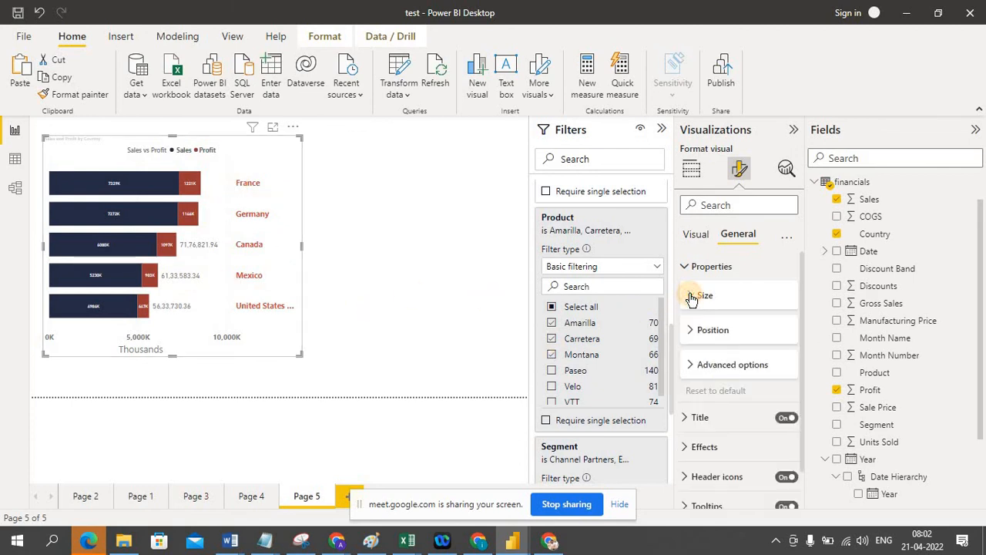
{"action": "left_click", "coordinate": [691, 334]}
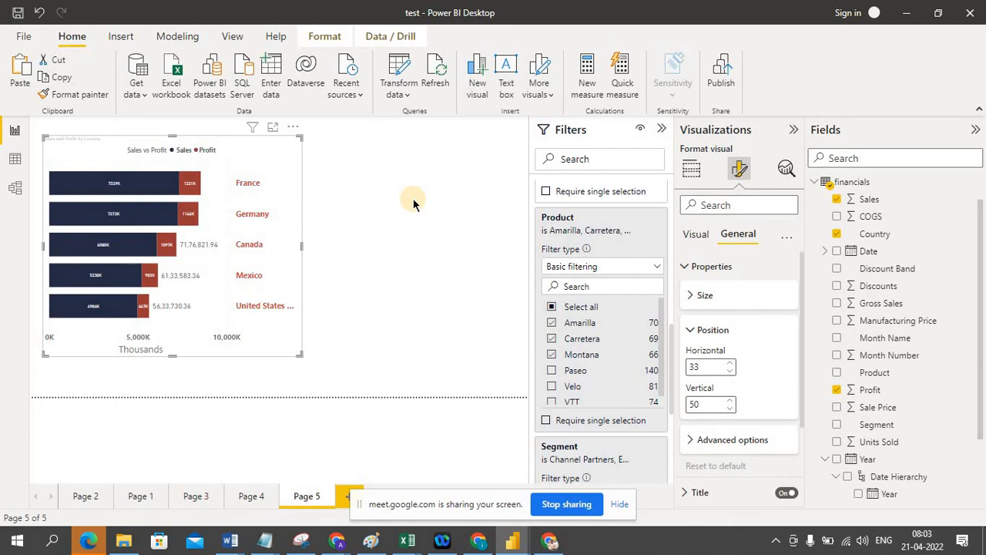
{"action": "left_click_drag", "start_coordinate": [281, 224], "coordinate": [364, 210]}
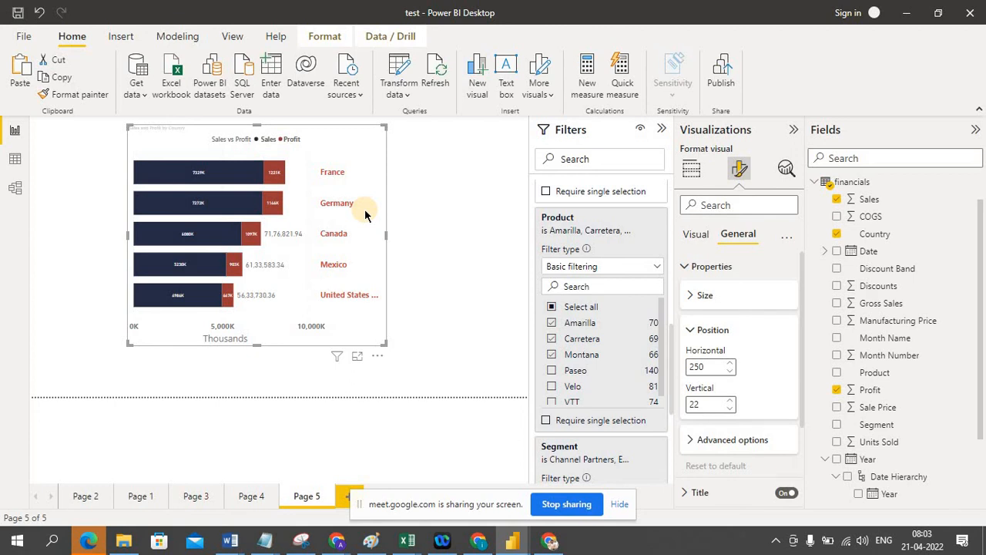
{"action": "left_click_drag", "start_coordinate": [364, 209], "coordinate": [275, 204]}
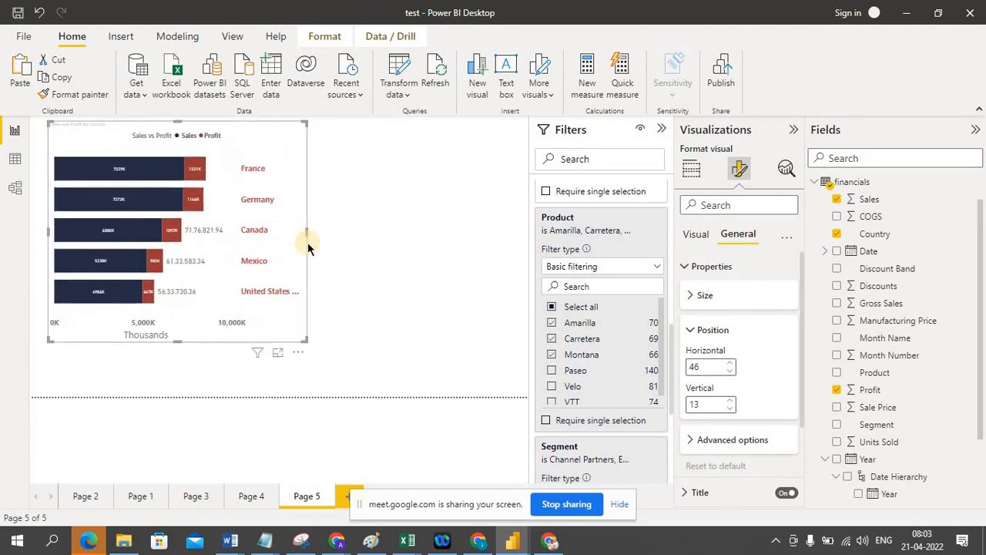
Turn off the Responsive option in the bar chart's advanced properties.
{"action": "left_click", "coordinate": [693, 333]}
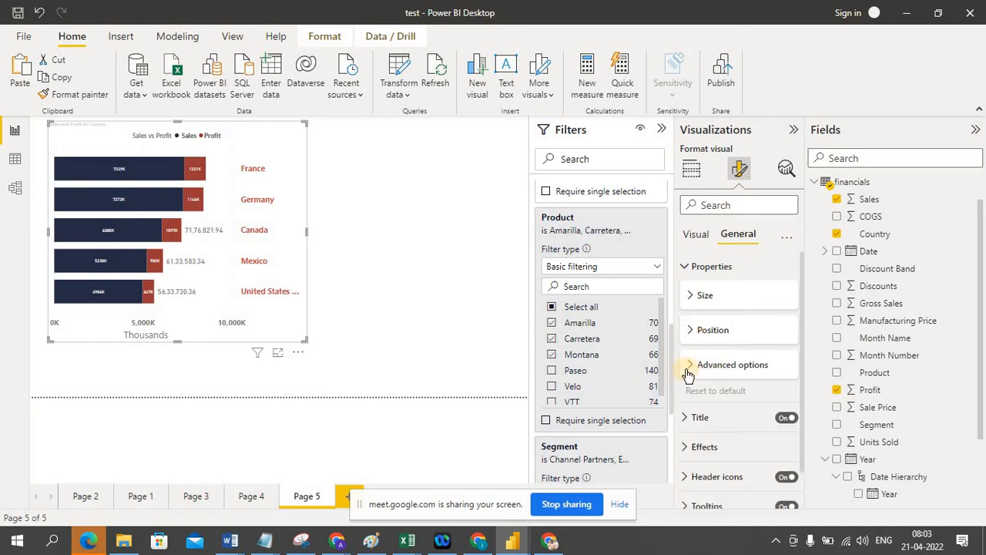
{"action": "left_click", "coordinate": [690, 370]}
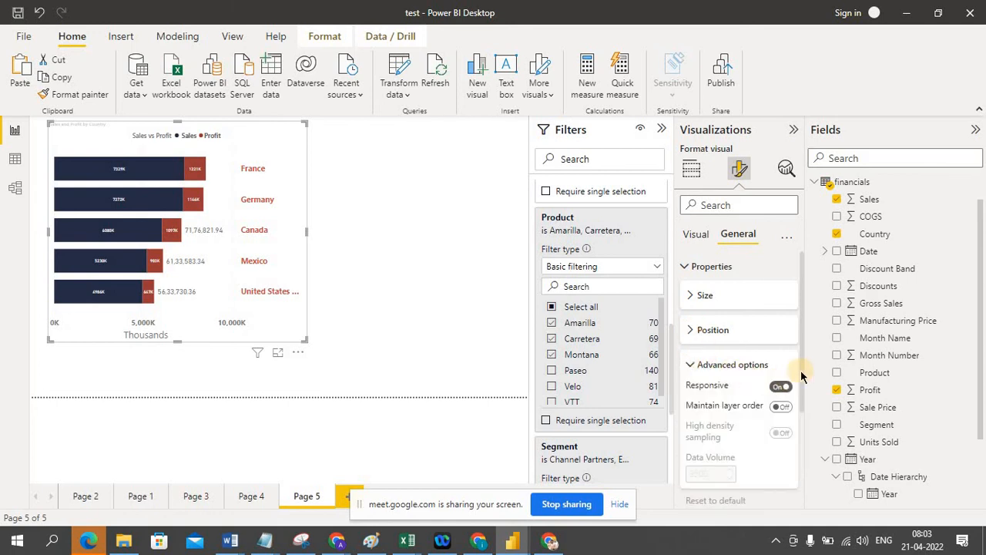
{"action": "scroll", "coordinate": [802, 376], "scroll_direction": "down", "scroll_amount": 3}
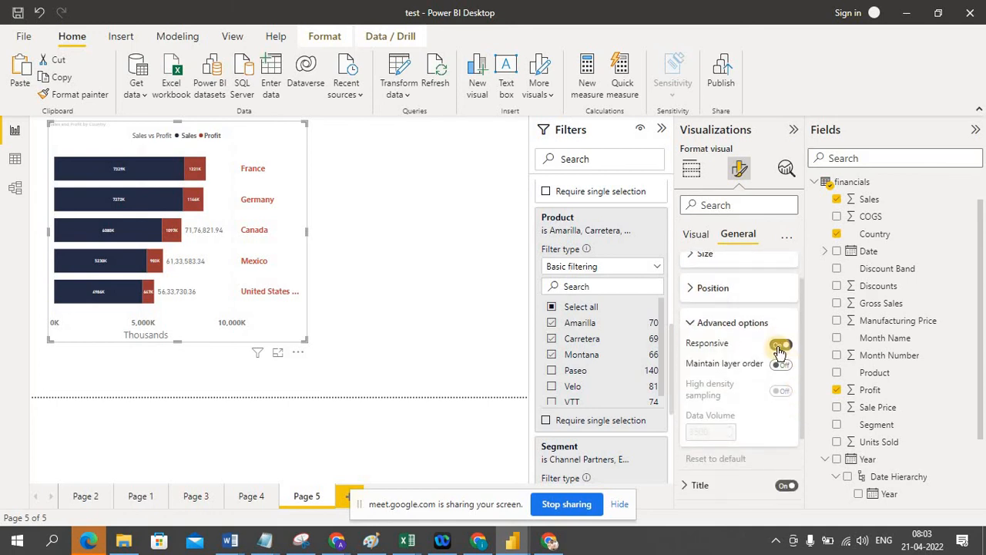
{"action": "left_click", "coordinate": [779, 345]}
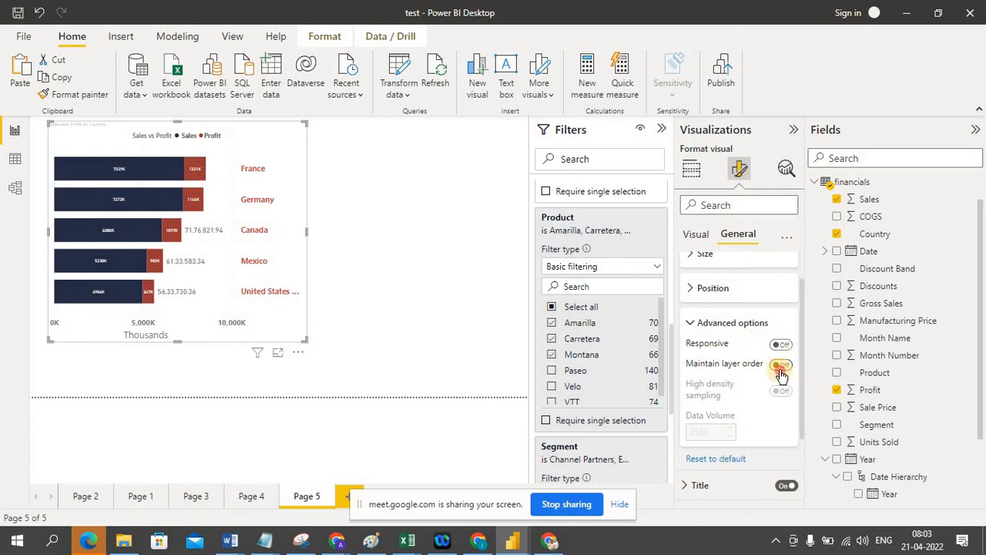
Try the Maintain layer order option of the bar chart and view its title options.
{"action": "left_click", "coordinate": [781, 367]}
{"action": "left_click", "coordinate": [782, 367]}
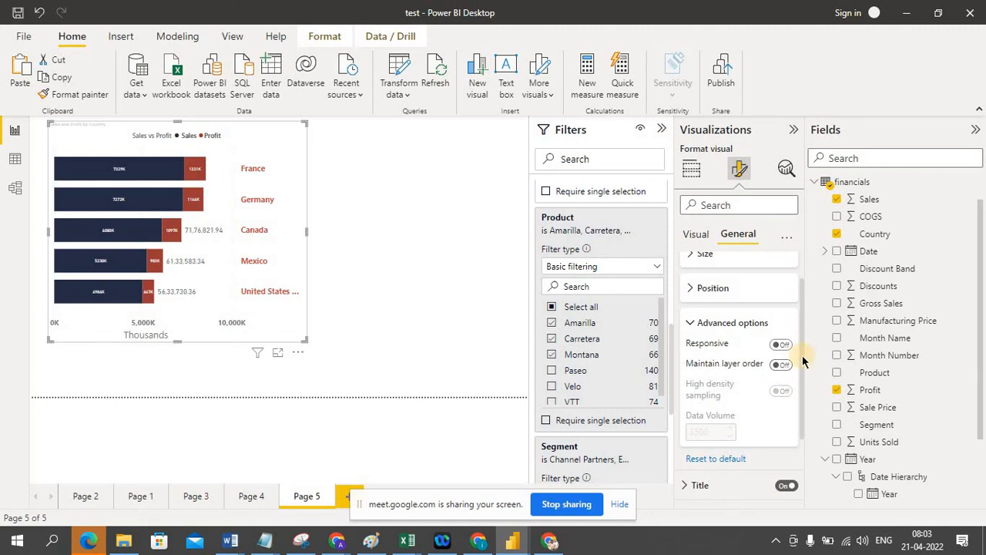
{"action": "scroll", "coordinate": [801, 362], "scroll_direction": "down", "scroll_amount": 1}
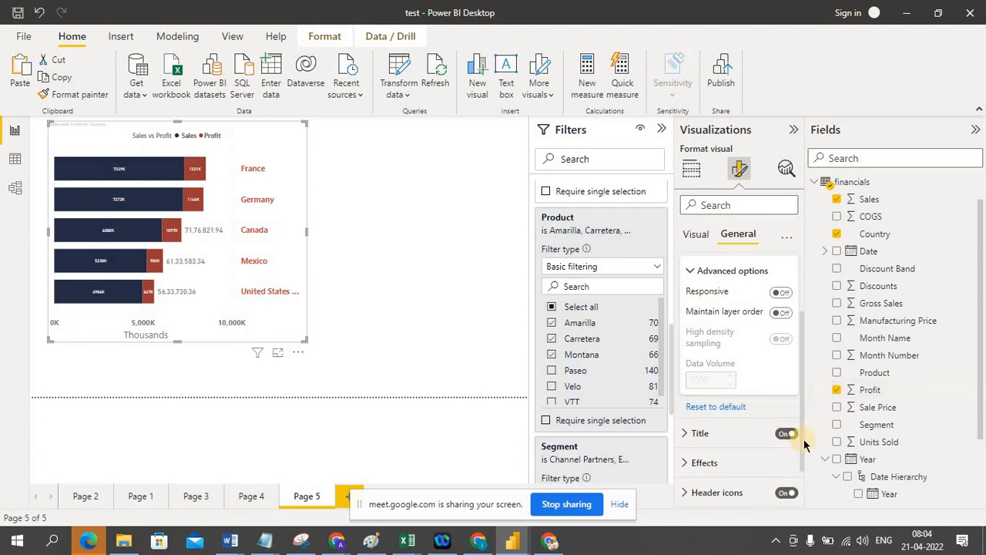
{"action": "left_click_drag", "start_coordinate": [804, 444], "coordinate": [802, 490]}
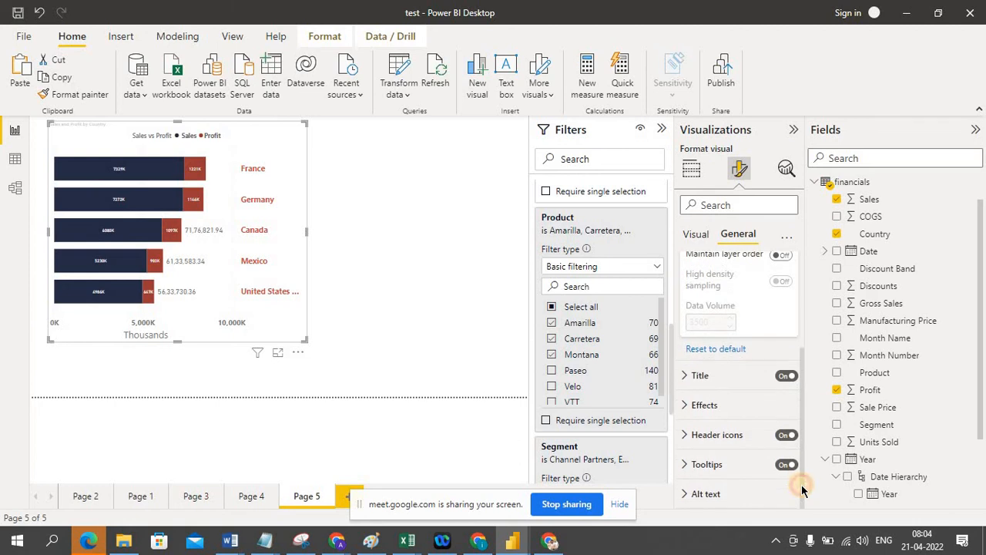
{"action": "left_click", "coordinate": [684, 379]}
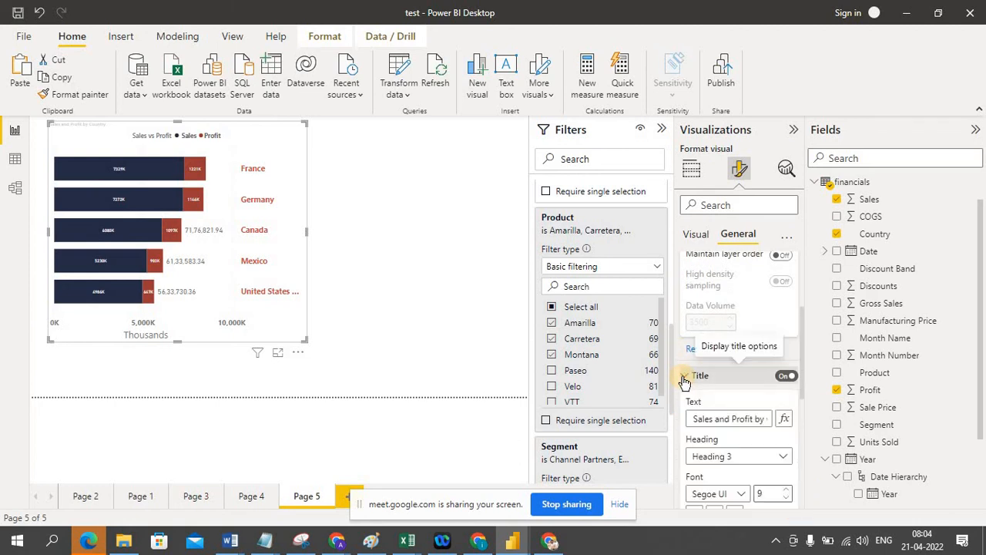
{"action": "left_click", "coordinate": [685, 379]}
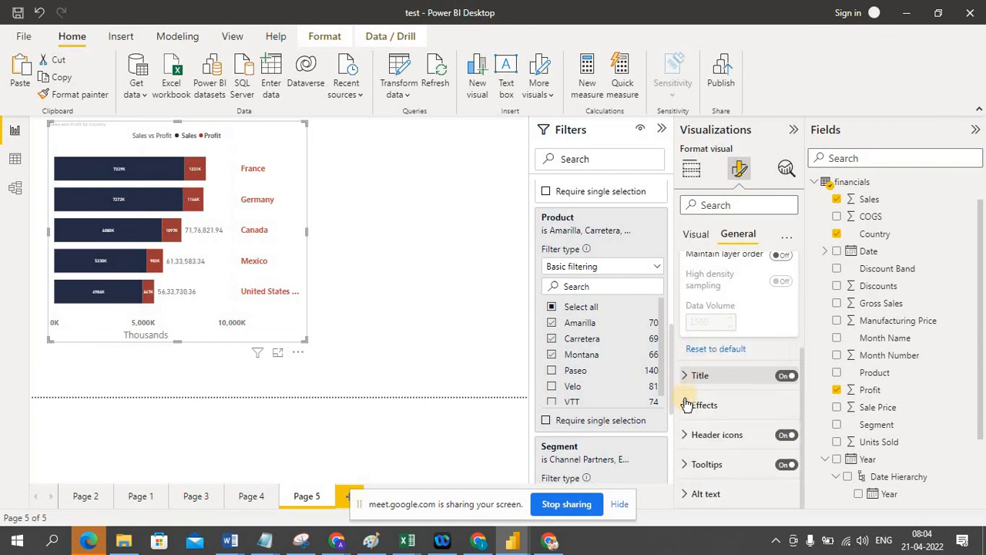
Turn on the bar chart's background effect and set the background color to green.
{"action": "left_click", "coordinate": [685, 407]}
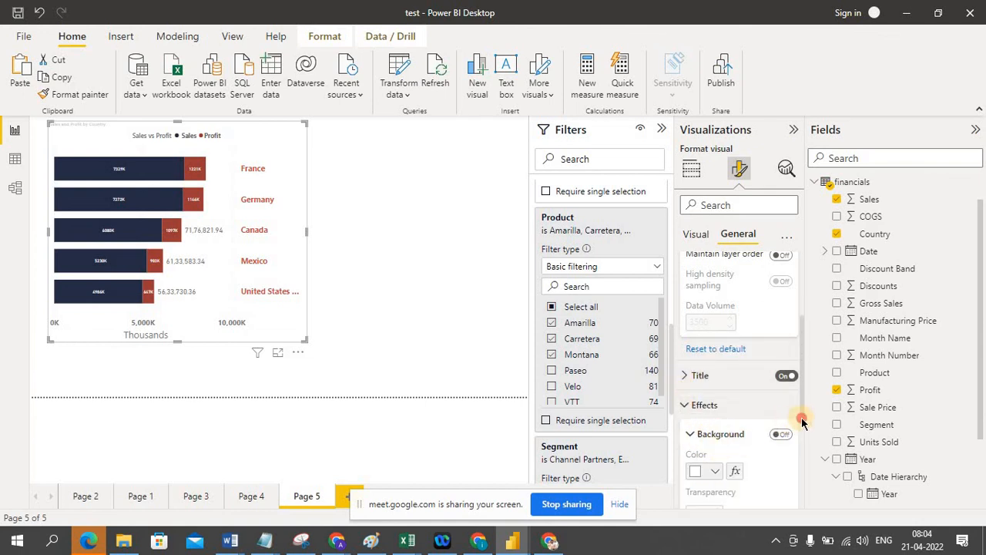
{"action": "scroll", "coordinate": [801, 421], "scroll_direction": "down", "scroll_amount": 1}
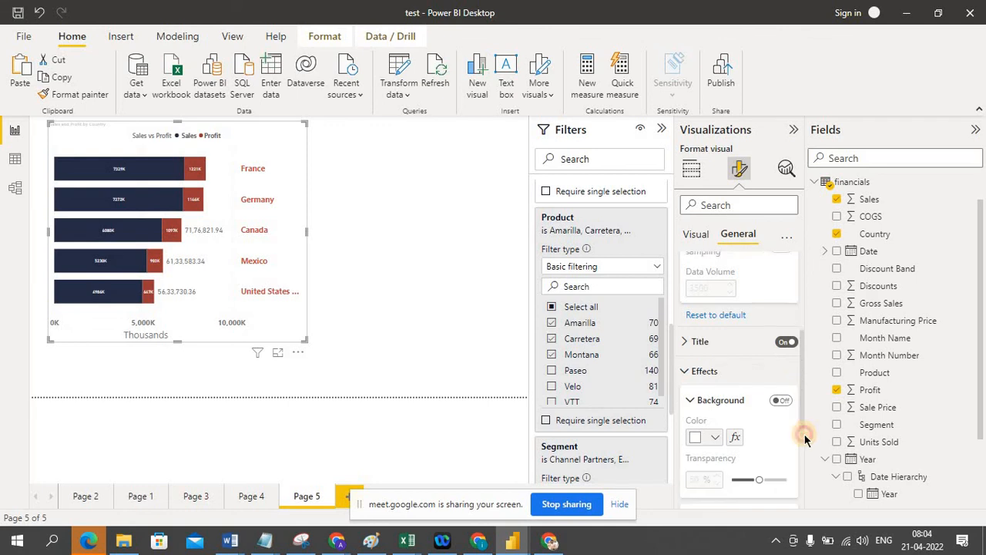
{"action": "left_click", "coordinate": [782, 395]}
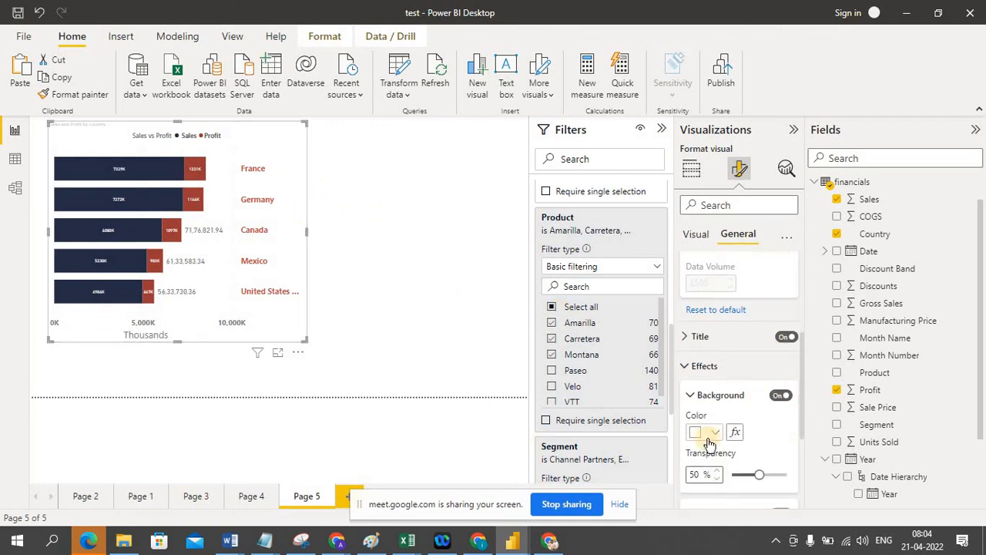
{"action": "left_click", "coordinate": [714, 432]}
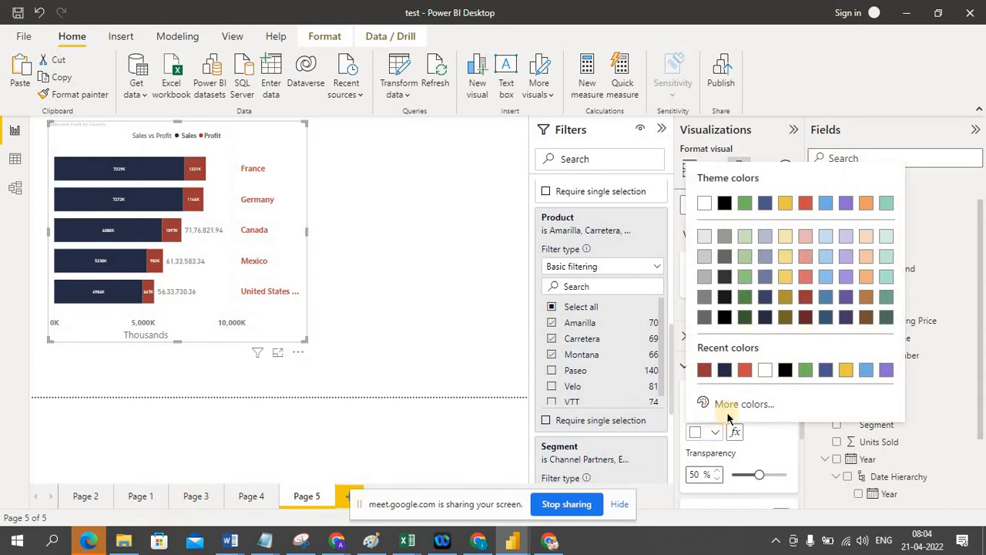
{"action": "left_click", "coordinate": [807, 372]}
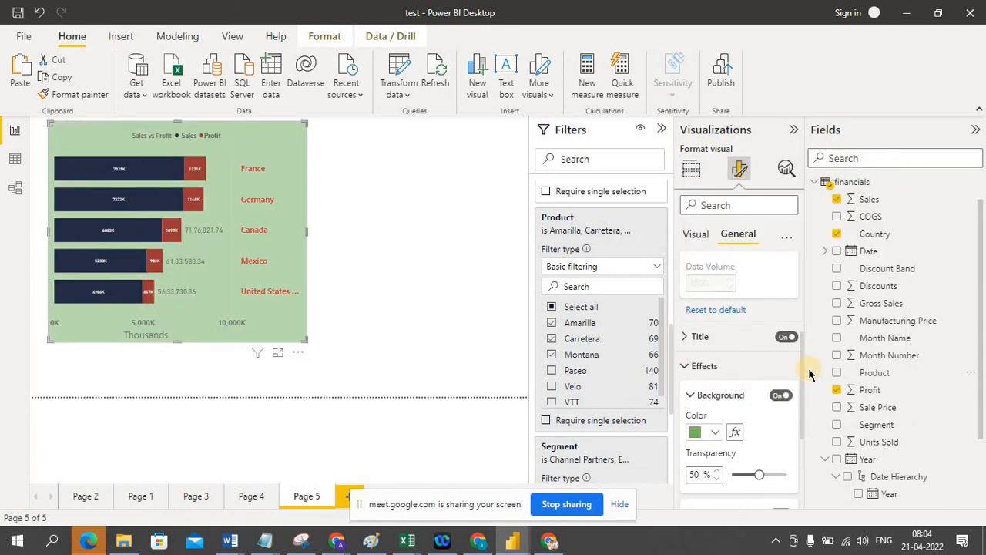
{"action": "left_click_drag", "start_coordinate": [809, 373], "coordinate": [804, 439]}
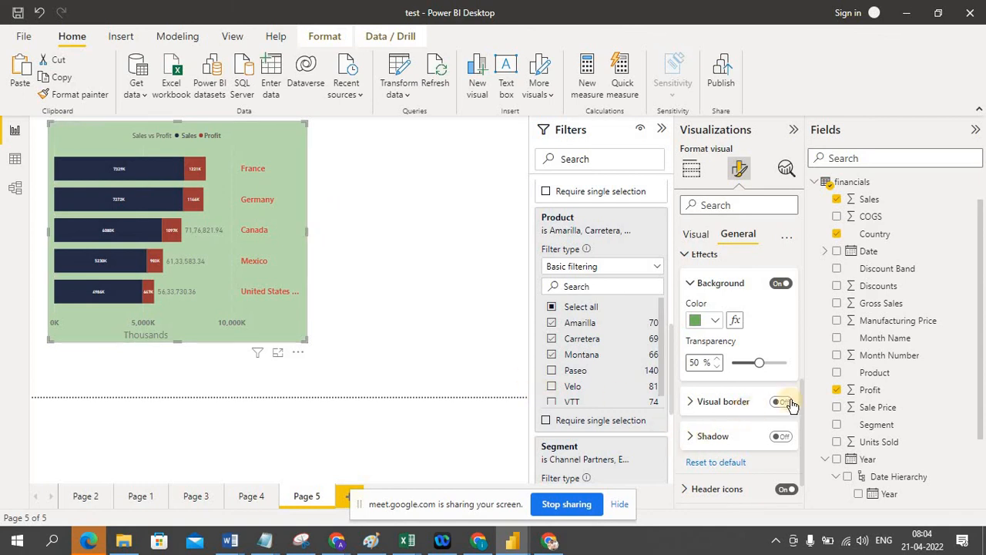
{"action": "left_click_drag", "start_coordinate": [802, 418], "coordinate": [805, 444]}
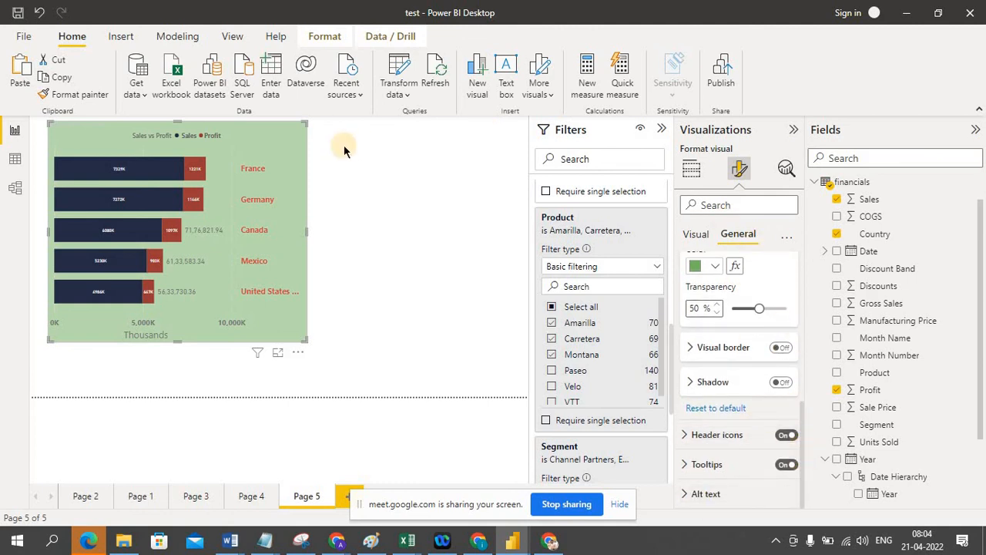
Add a pie chart of Sales by Segment beside the bar chart on Page 5.
{"action": "left_click", "coordinate": [402, 217]}
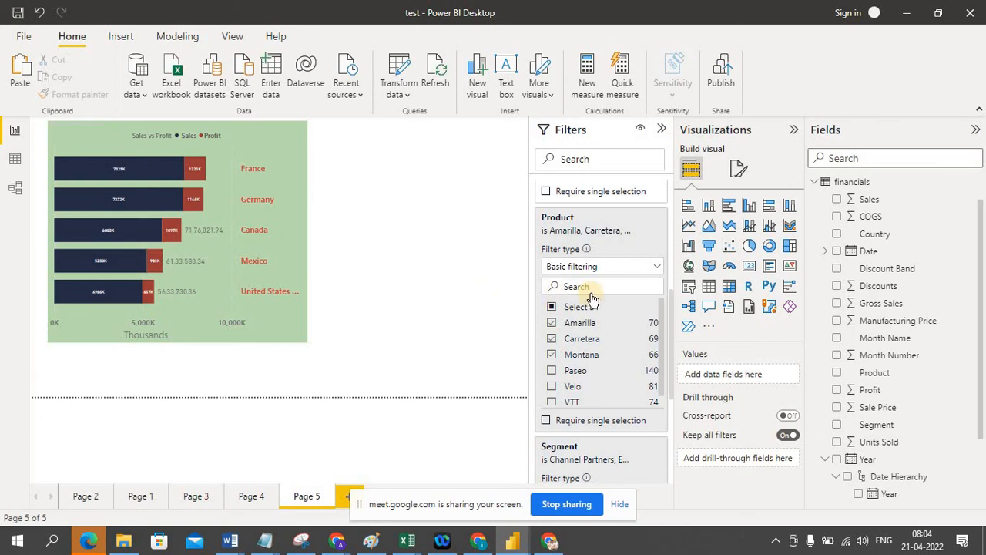
{"action": "left_click", "coordinate": [753, 247]}
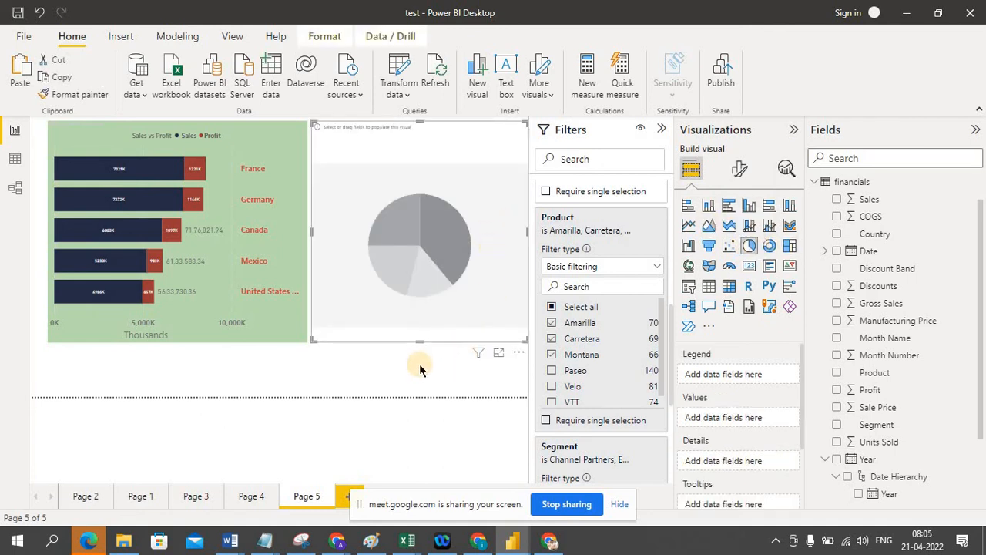
{"action": "left_click", "coordinate": [738, 182]}
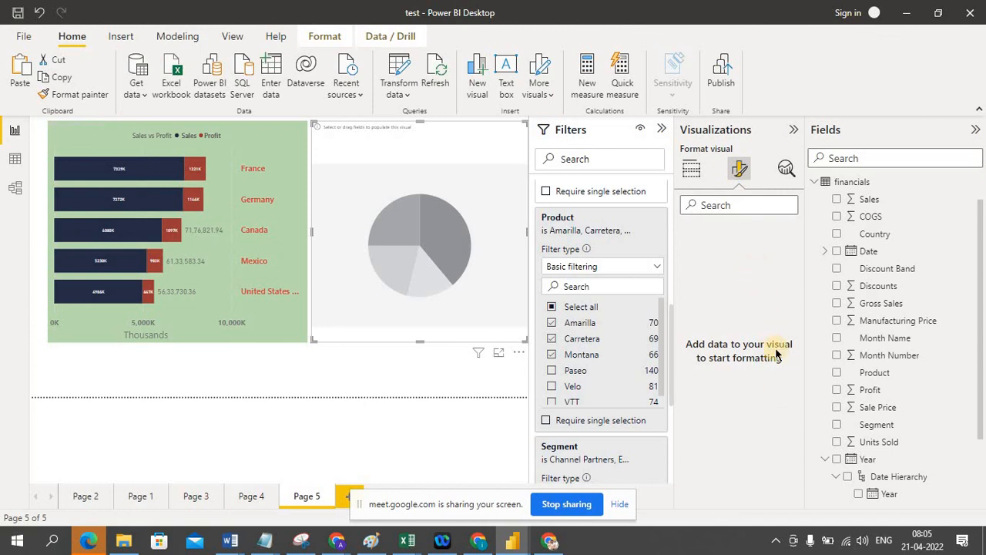
{"action": "left_click", "coordinate": [691, 166]}
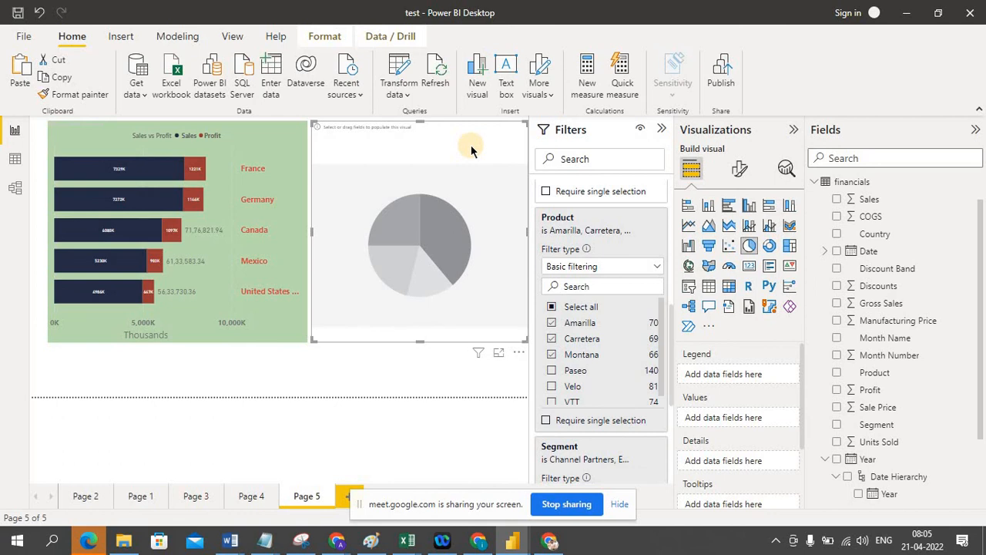
{"action": "left_click", "coordinate": [740, 170]}
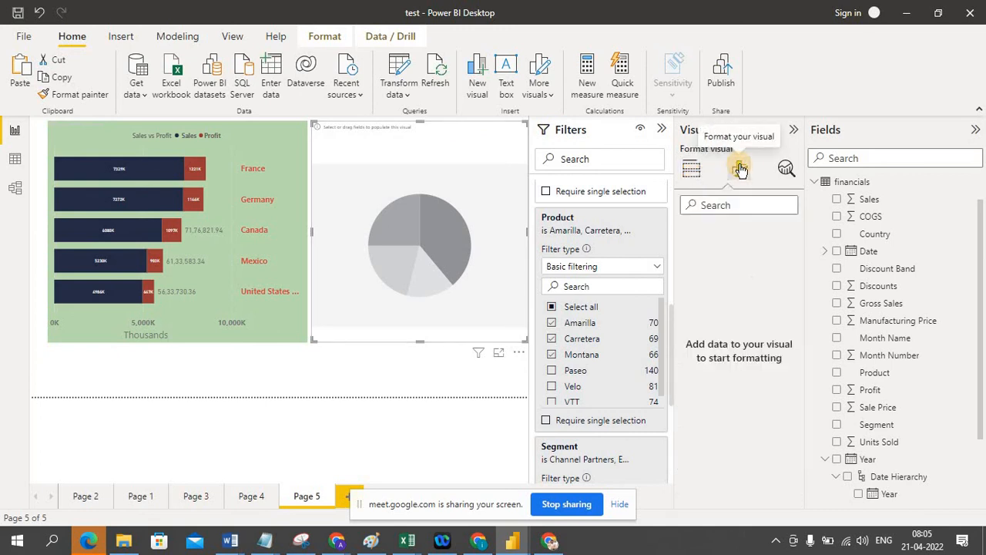
{"action": "left_click", "coordinate": [691, 169]}
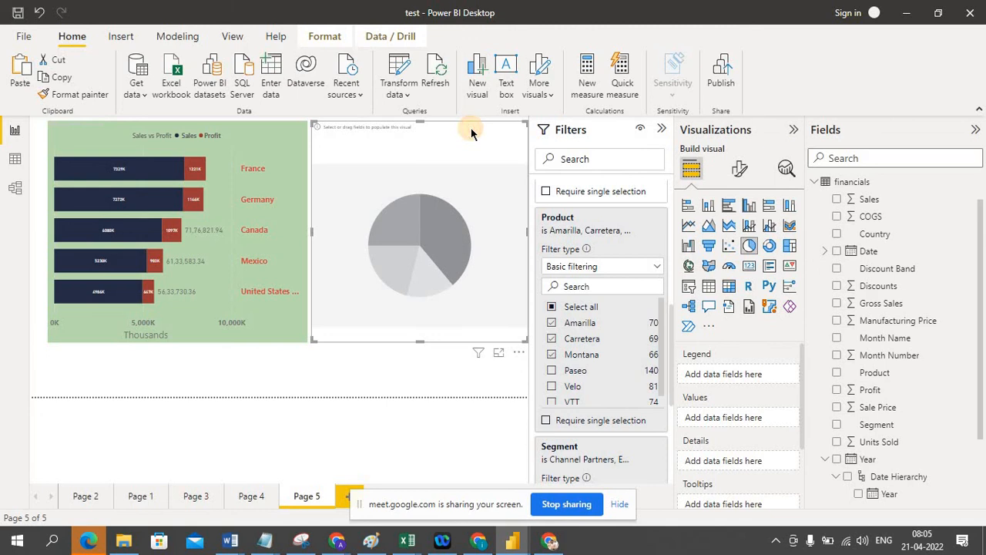
{"action": "left_click", "coordinate": [837, 200]}
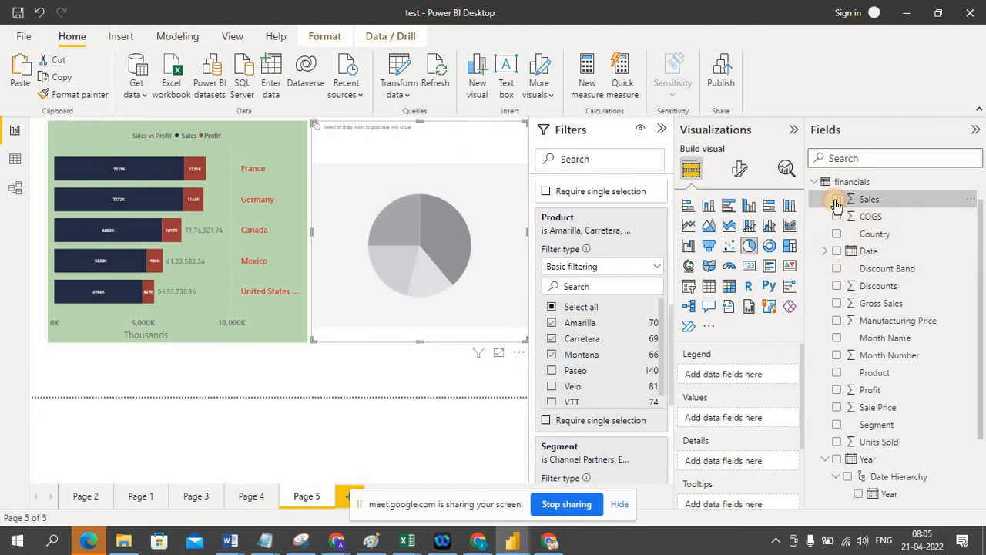
{"action": "left_click", "coordinate": [838, 426]}
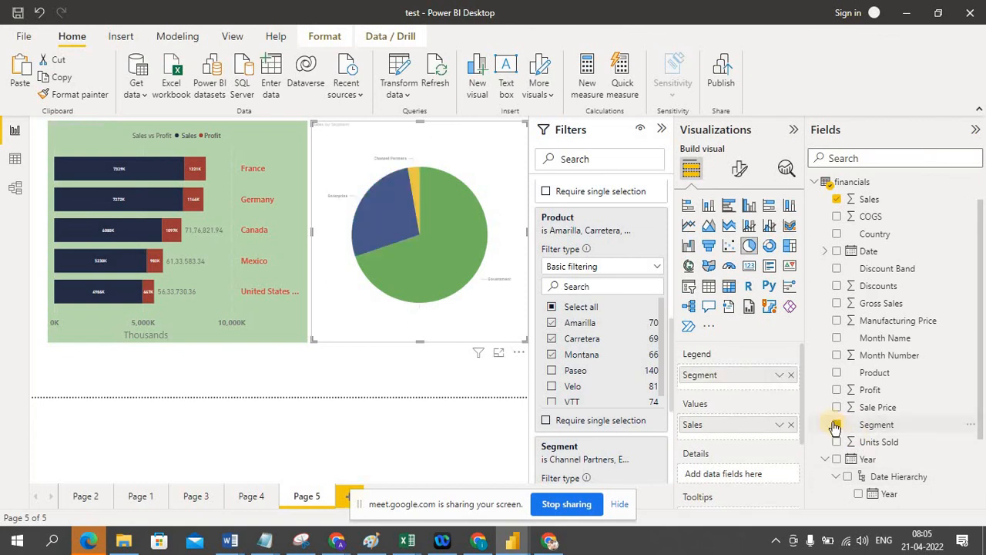
Examine the pie chart's visual formatting options alongside its Legend and Values field assignments.
{"action": "left_click", "coordinate": [740, 169]}
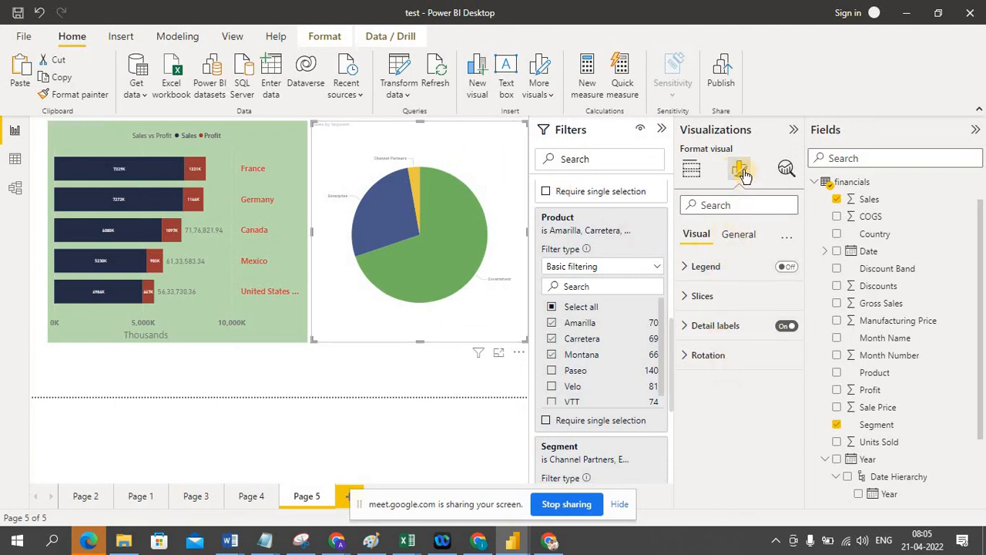
{"action": "left_click", "coordinate": [693, 172]}
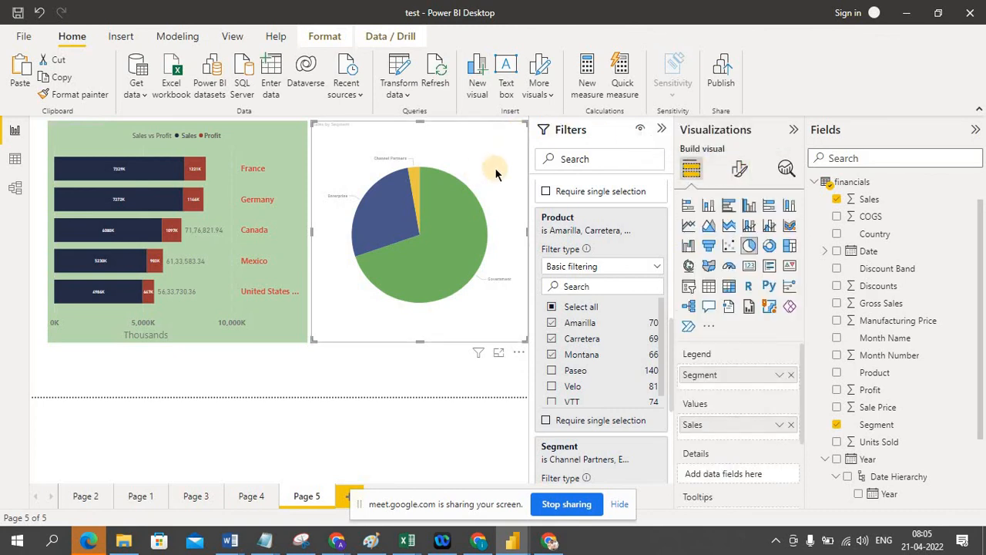
{"action": "left_click", "coordinate": [741, 171]}
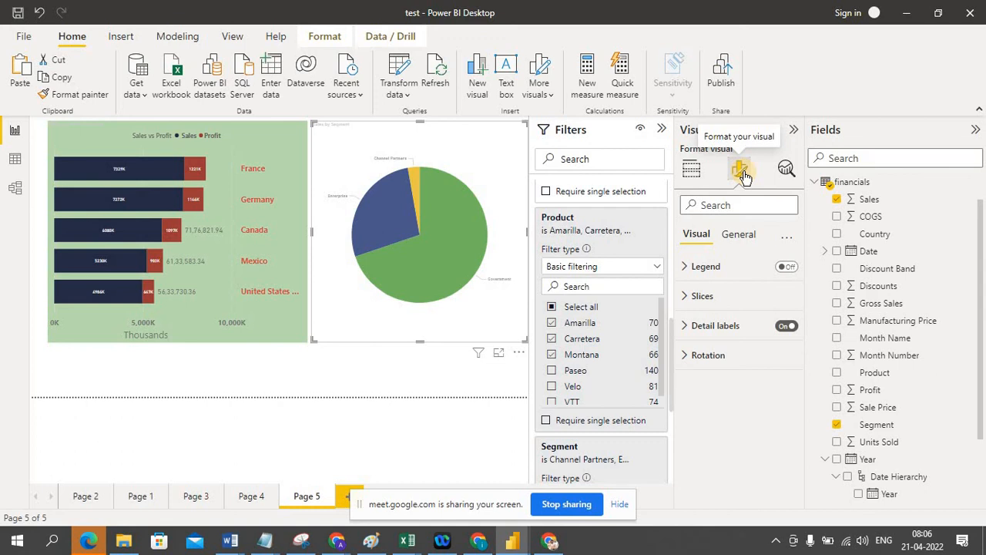
{"action": "left_click", "coordinate": [691, 168]}
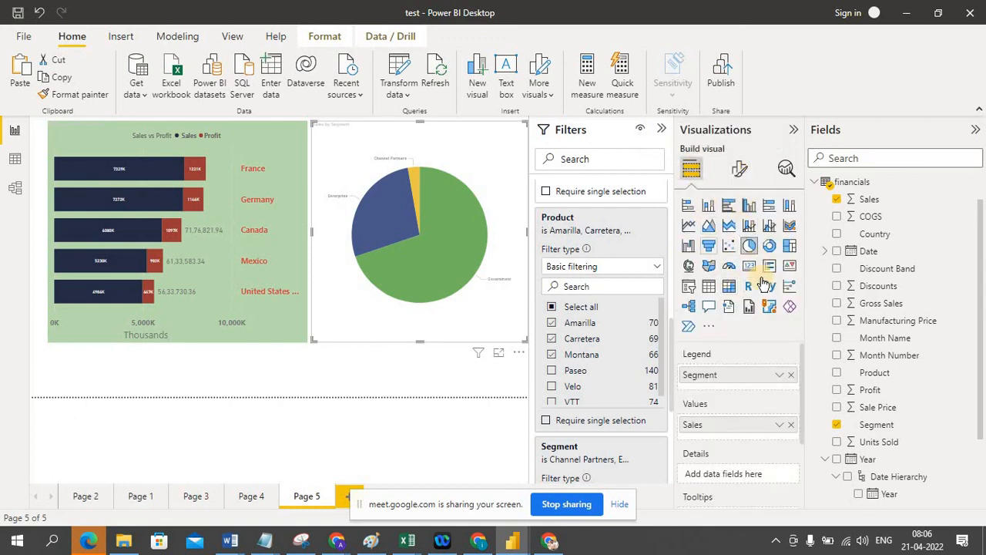
{"action": "left_click", "coordinate": [741, 171]}
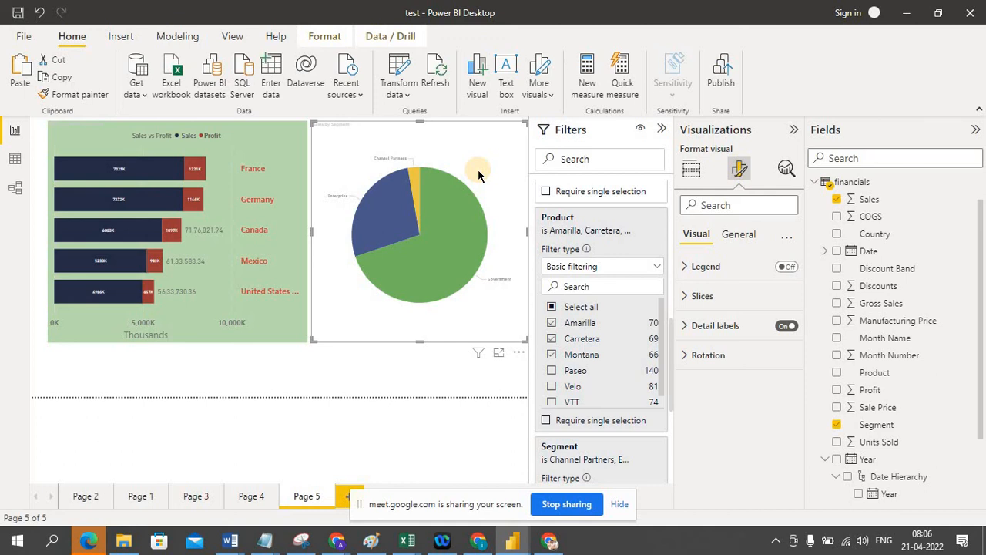
Deselect the pie chart and switch to the Google Meet window.
{"action": "left_click", "coordinate": [440, 383]}
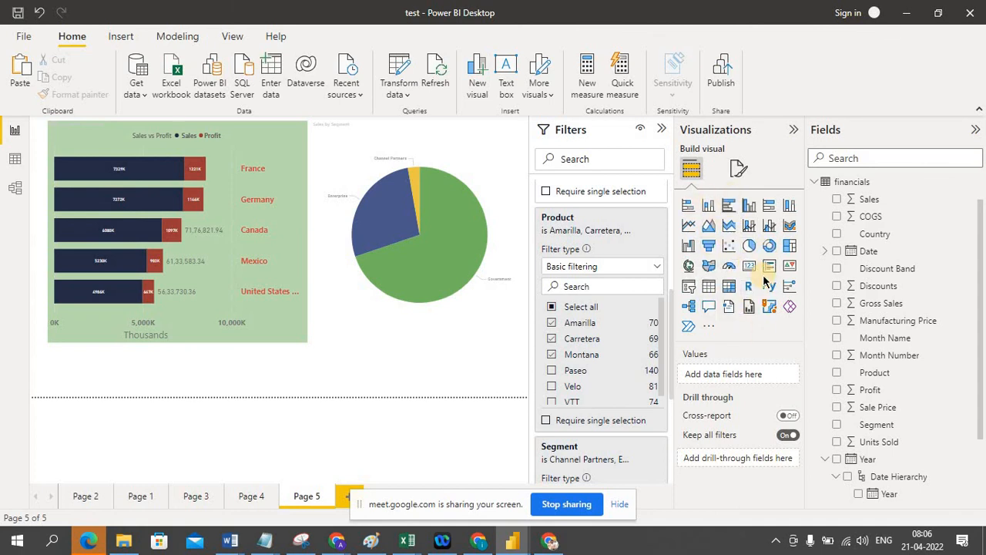
{"action": "left_click", "coordinate": [547, 541]}
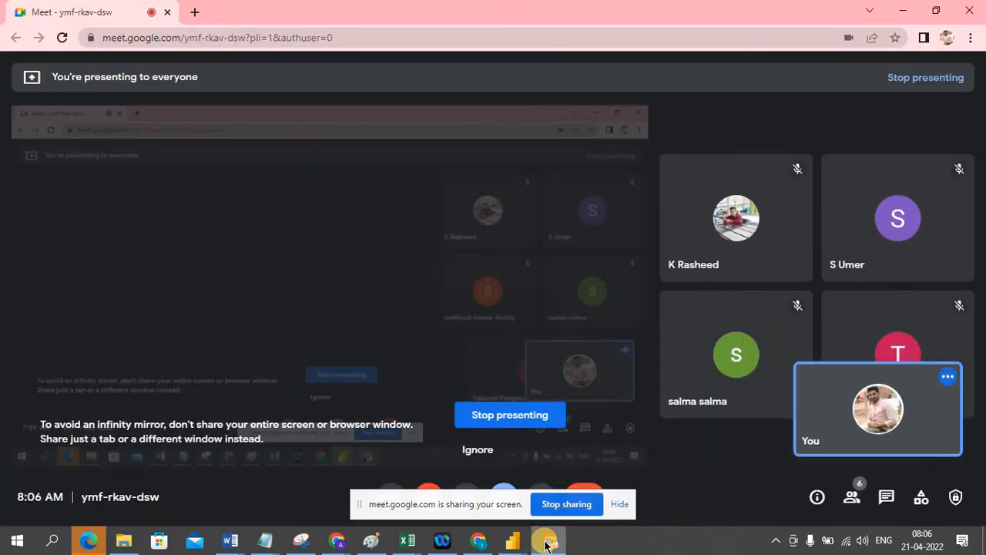